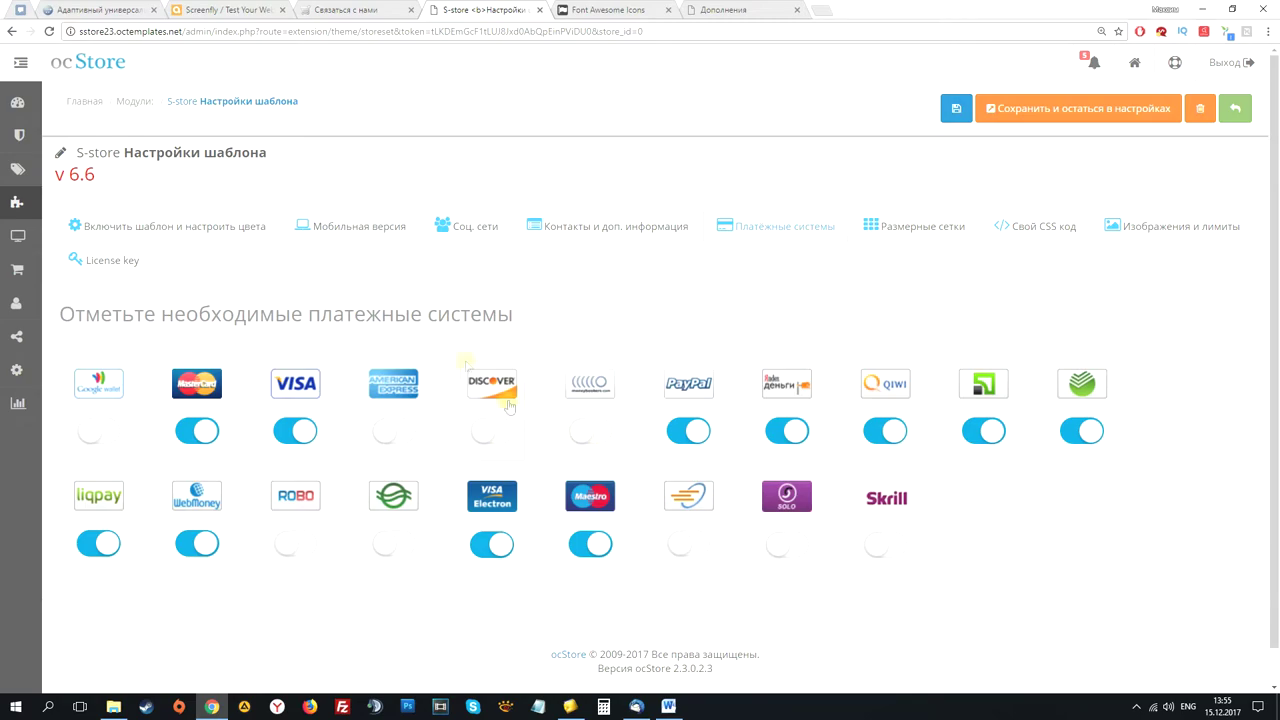
Compare the payment icons in the storefront footer with the payment systems enabled in the template settings.
{"action": "left_click", "coordinate": [372, 9]}
{"action": "key", "text": "ctrl+a"}
{"action": "scroll", "coordinate": [640, 400], "scroll_direction": "down", "scroll_amount": 15}
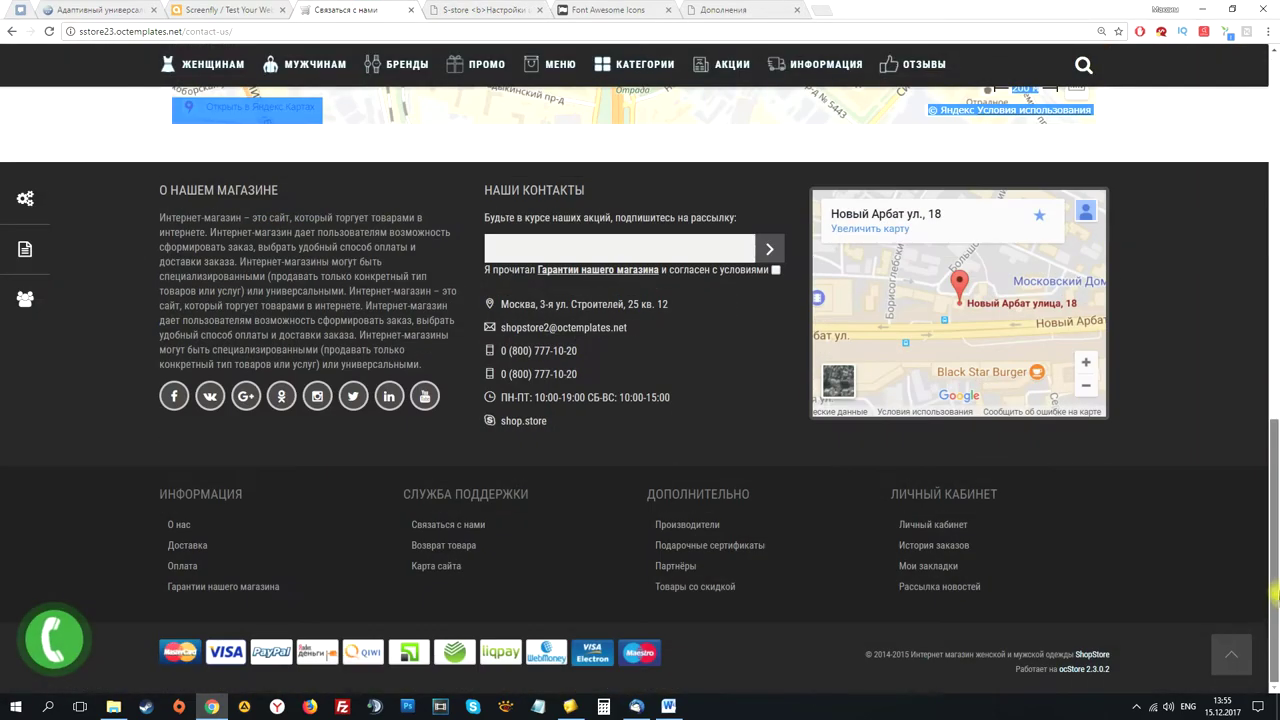
{"action": "left_click", "coordinate": [128, 535]}
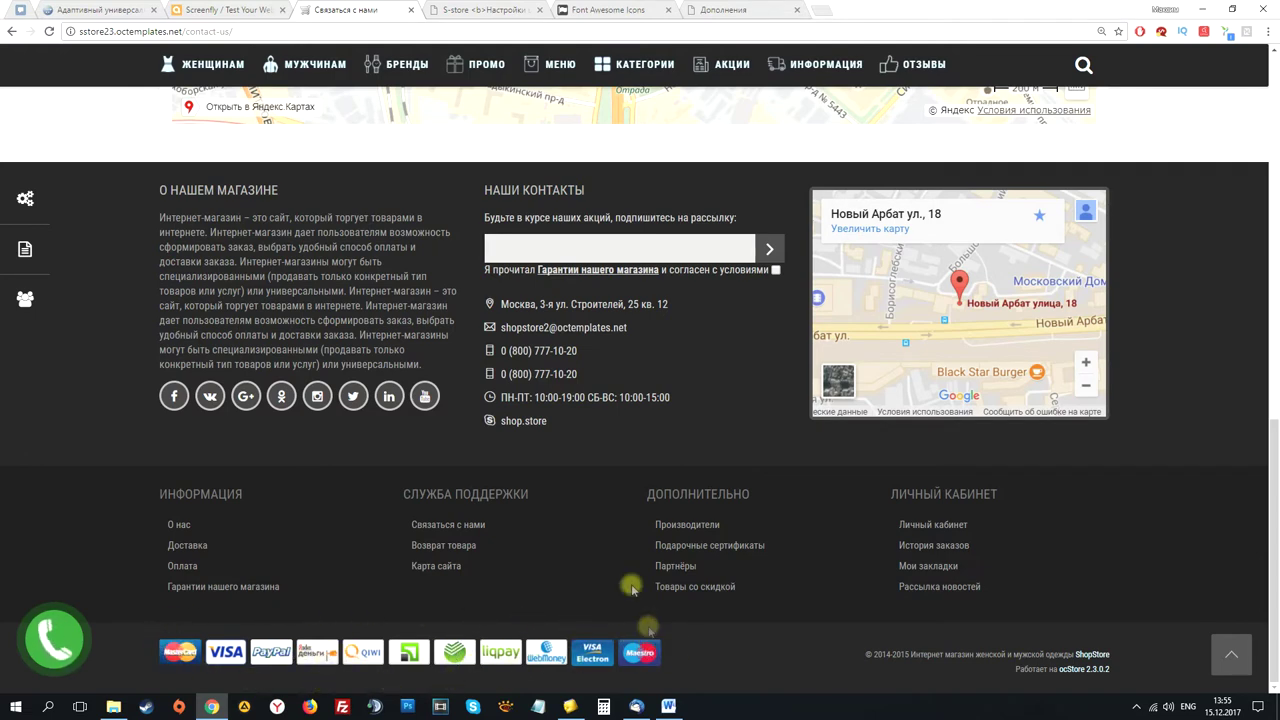
{"action": "left_click", "coordinate": [470, 10]}
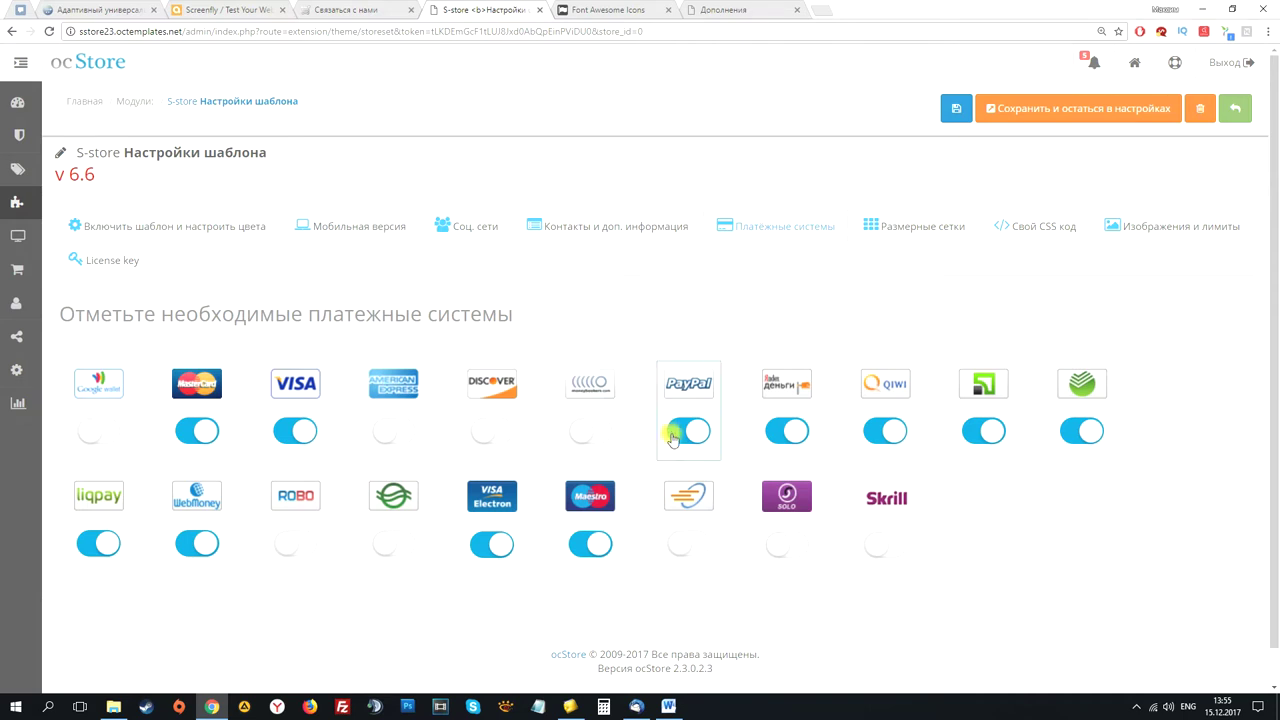
{"action": "scroll", "coordinate": [1008, 400], "scroll_direction": "down", "scroll_amount": 1}
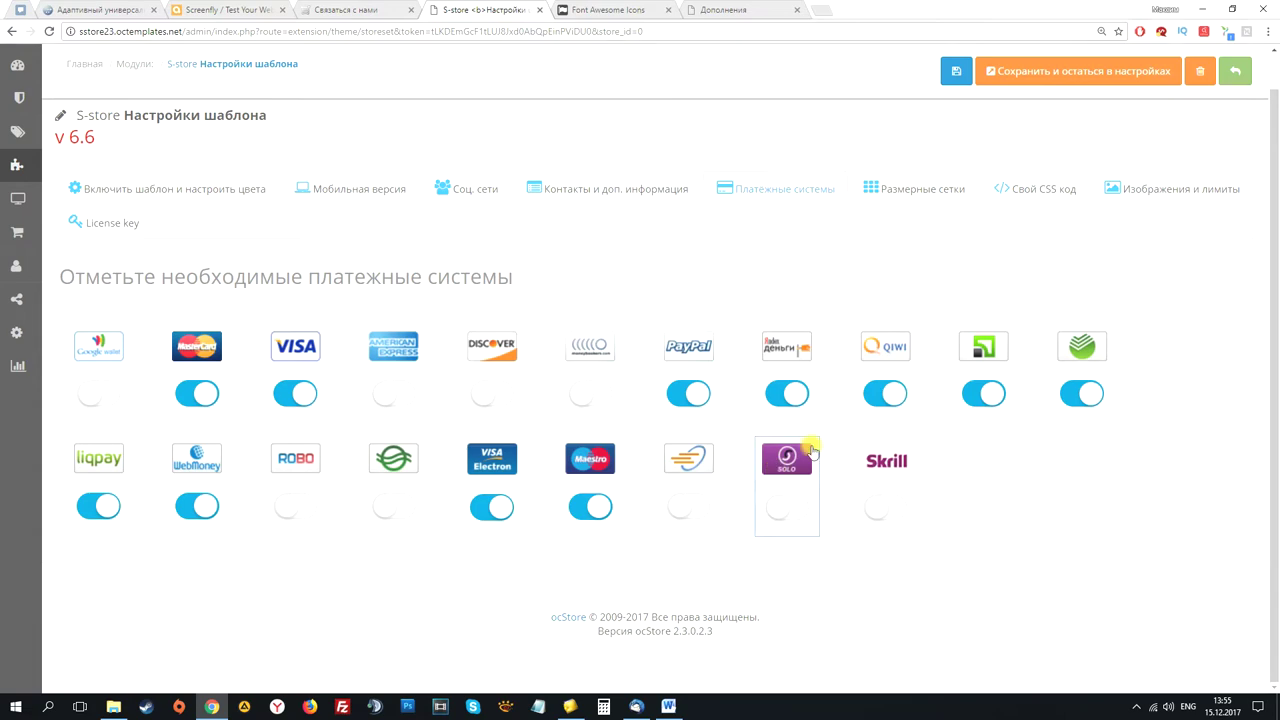
{"action": "left_click", "coordinate": [397, 9]}
{"action": "key", "text": "ctrl+Tab"}
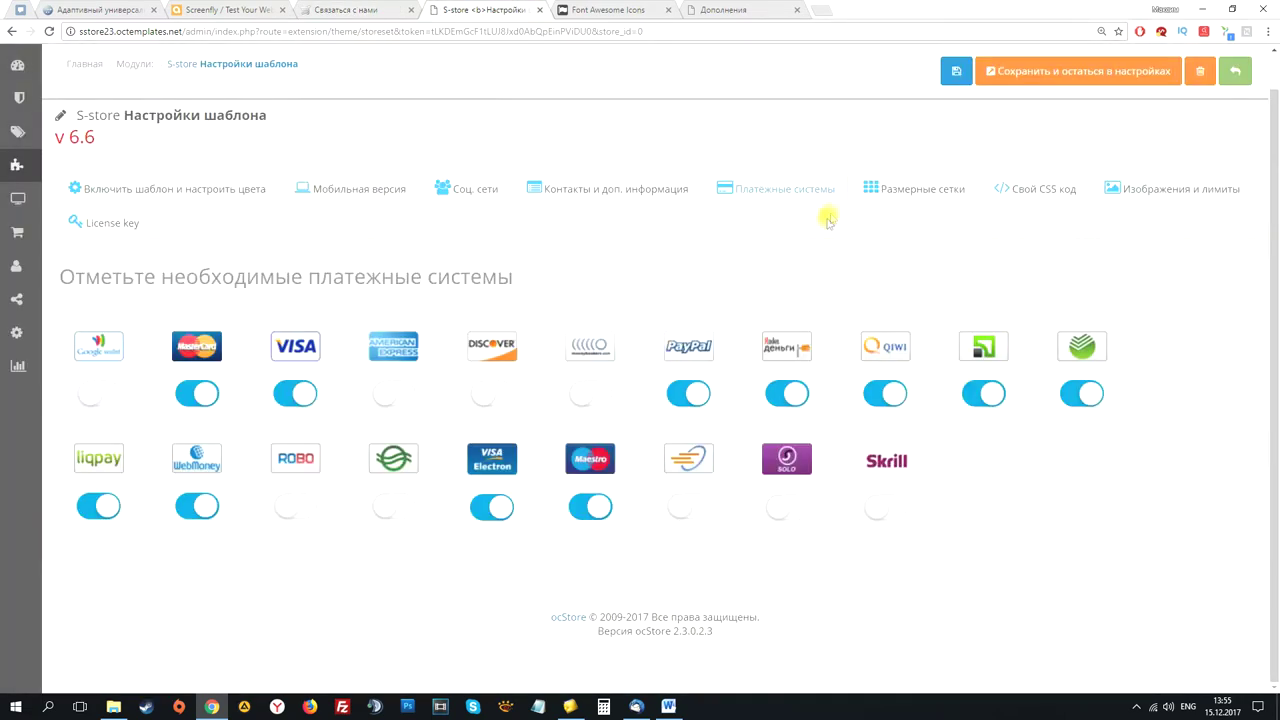
Open the Размерные сетки settings, and on the storefront open the turquoise Lanvin blouse from the women's Блузы, рубашки category.
{"action": "left_click", "coordinate": [893, 189]}
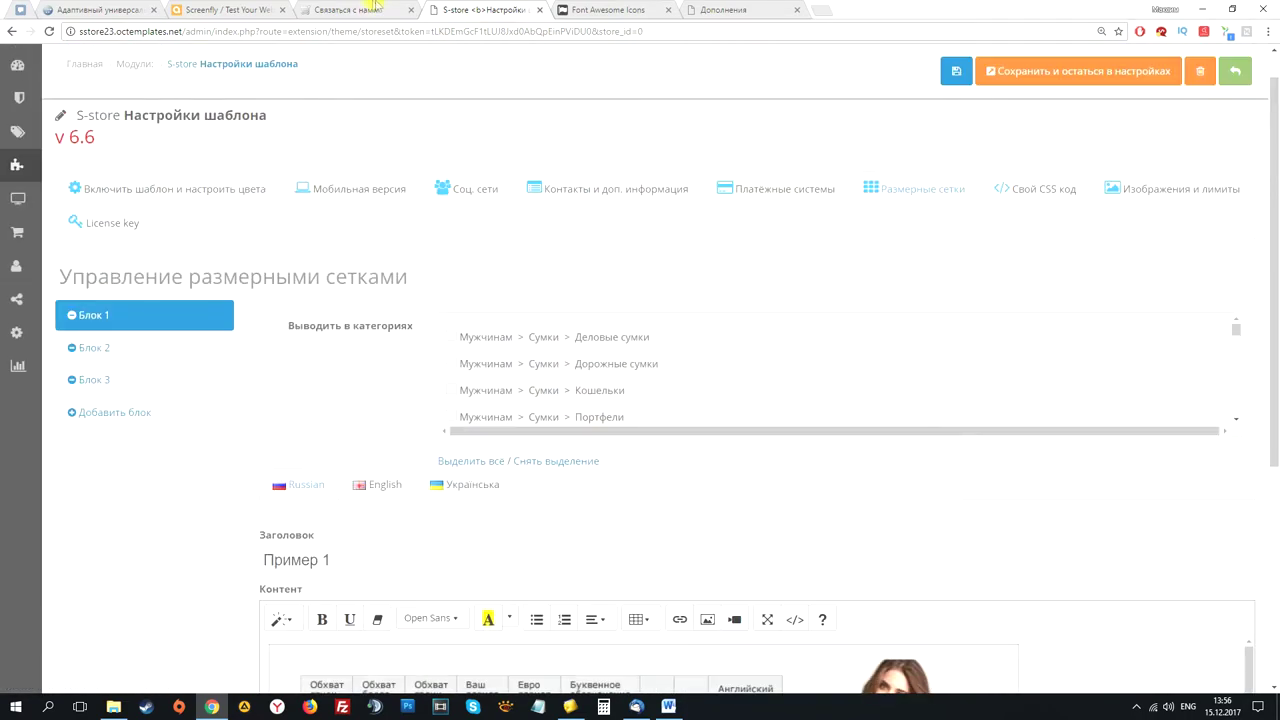
{"action": "left_click", "coordinate": [376, 5]}
{"action": "scroll", "coordinate": [1110, 310], "scroll_direction": "up", "scroll_amount": 10}
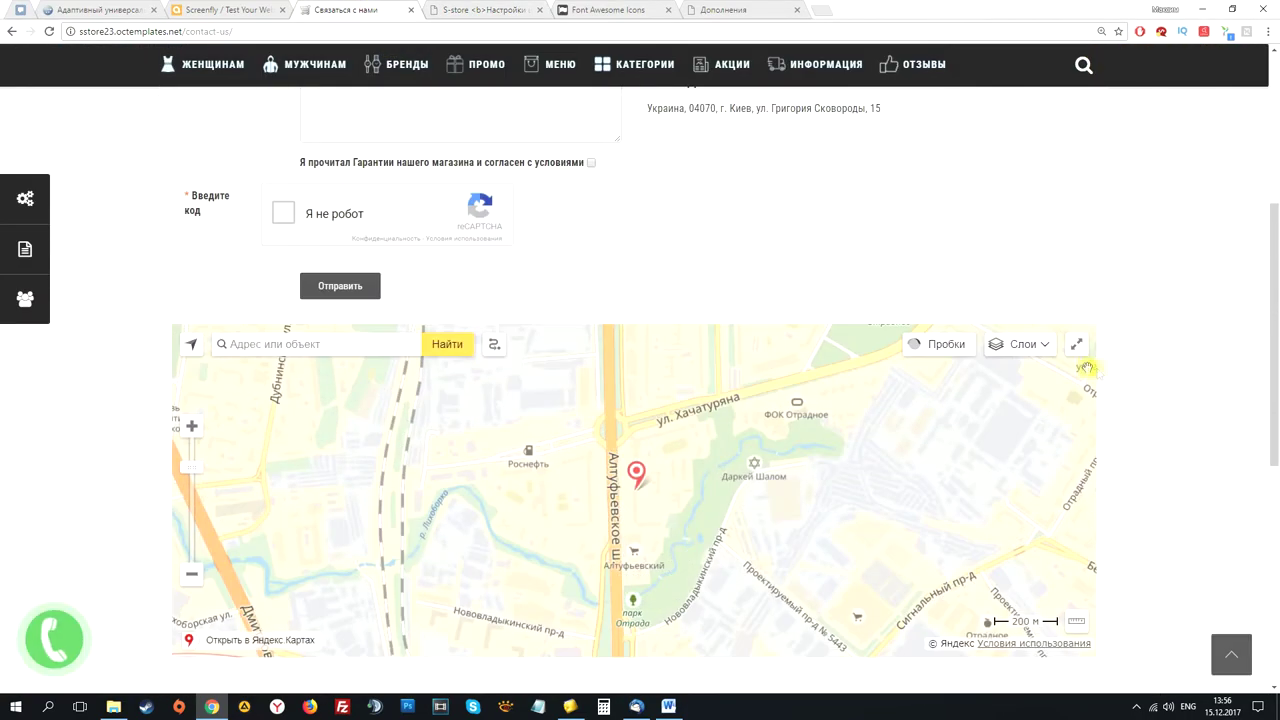
{"action": "scroll", "coordinate": [1062, 341], "scroll_direction": "up", "scroll_amount": 1}
{"action": "mouse_move", "coordinate": [206, 181]}
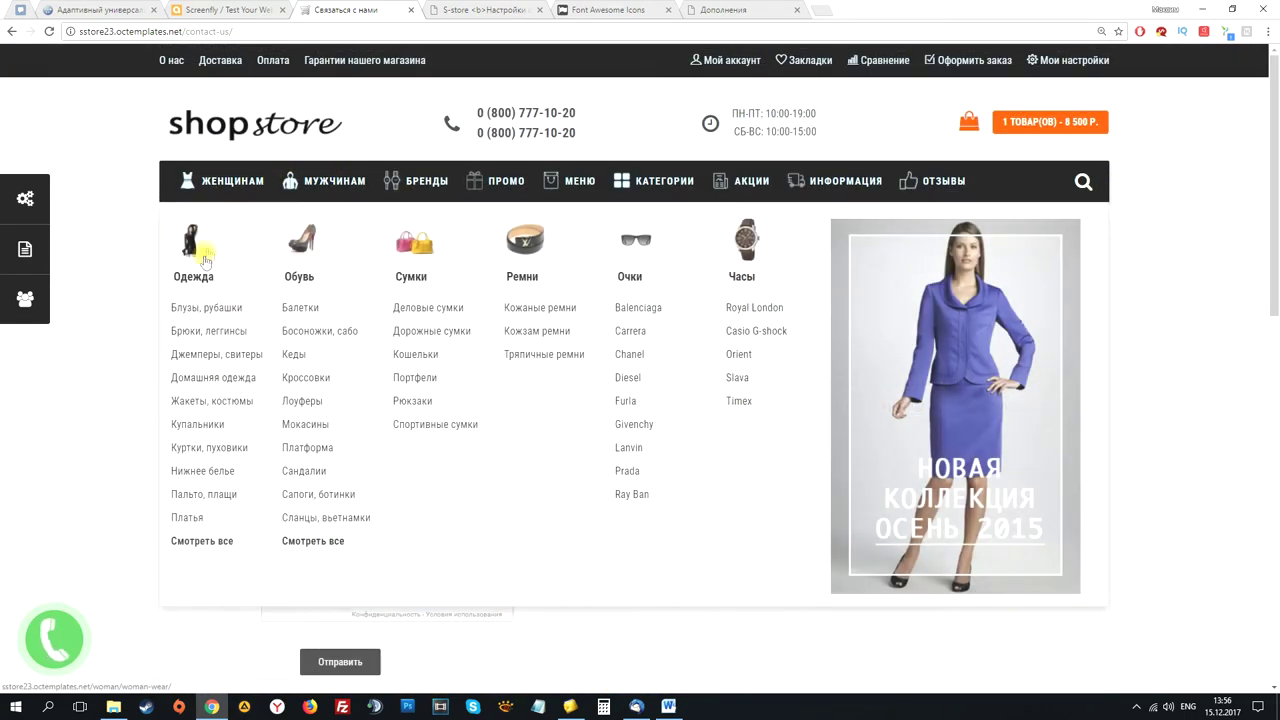
{"action": "left_click", "coordinate": [194, 309]}
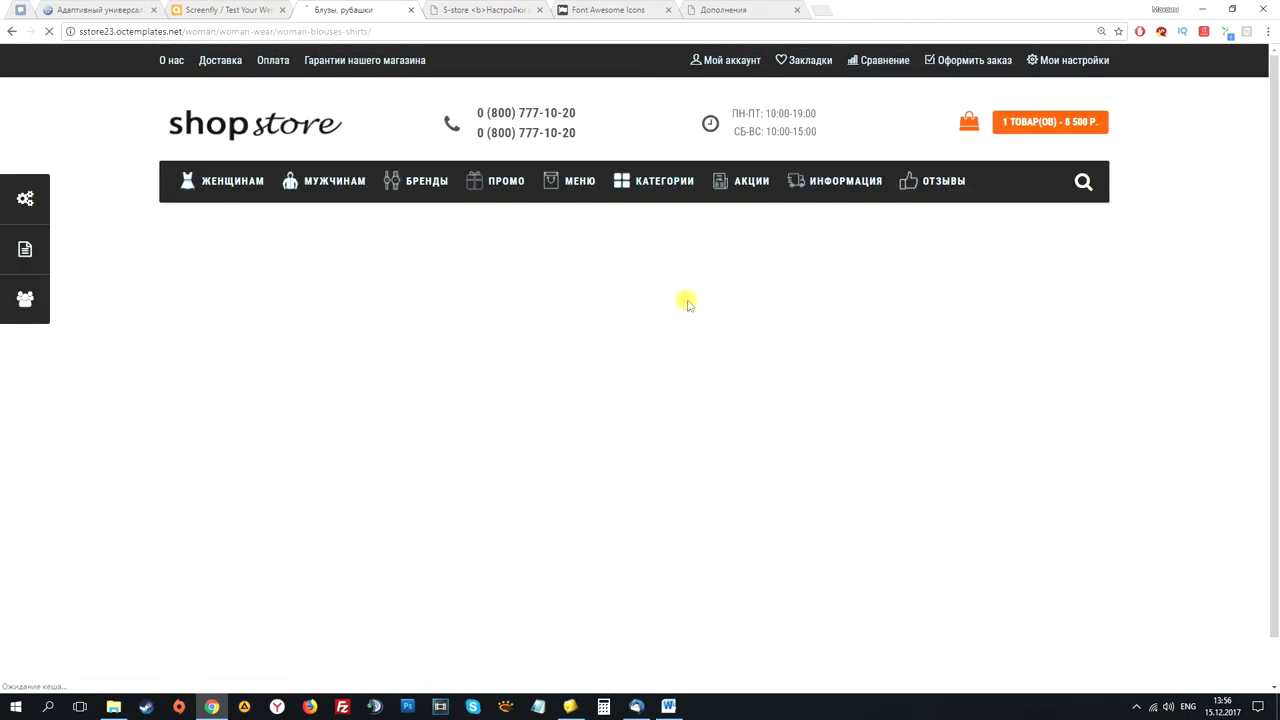
{"action": "left_click", "coordinate": [527, 412]}
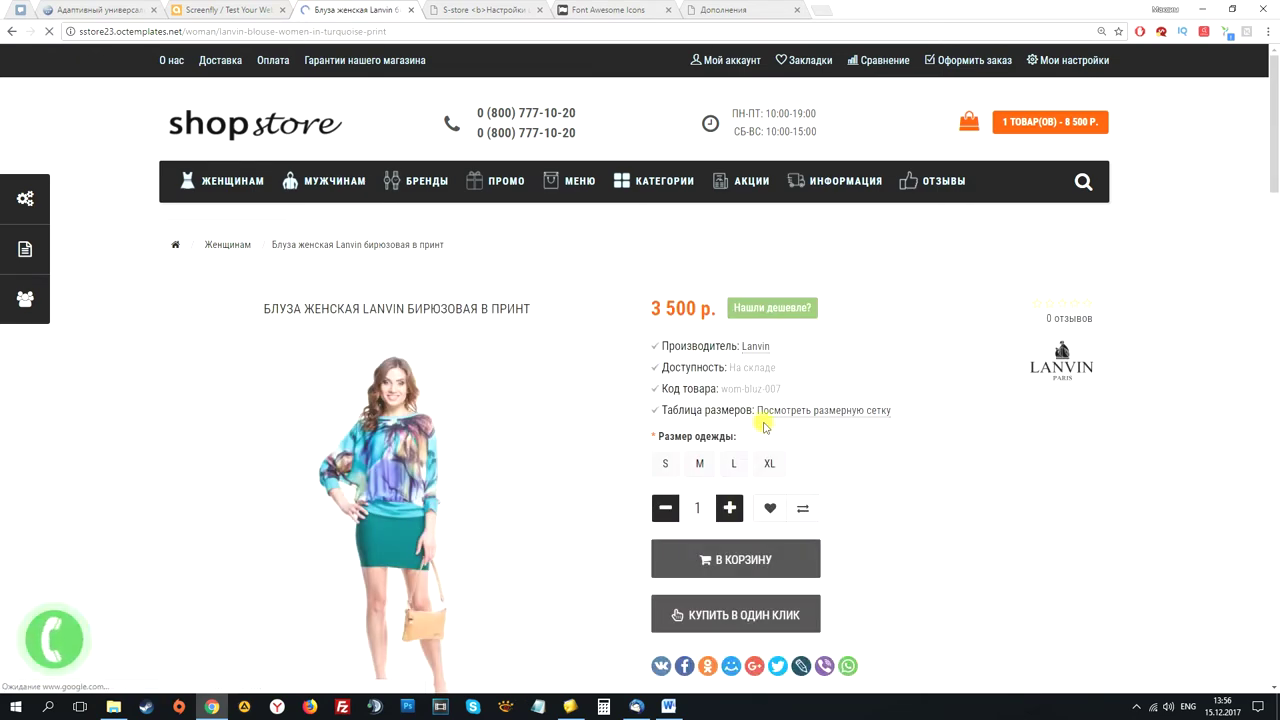
View the blouse's size chart popup, going through Пример 1, Пример 2 and Пример 3, and close it.
{"action": "left_click_drag", "start_coordinate": [661, 412], "coordinate": [749, 411]}
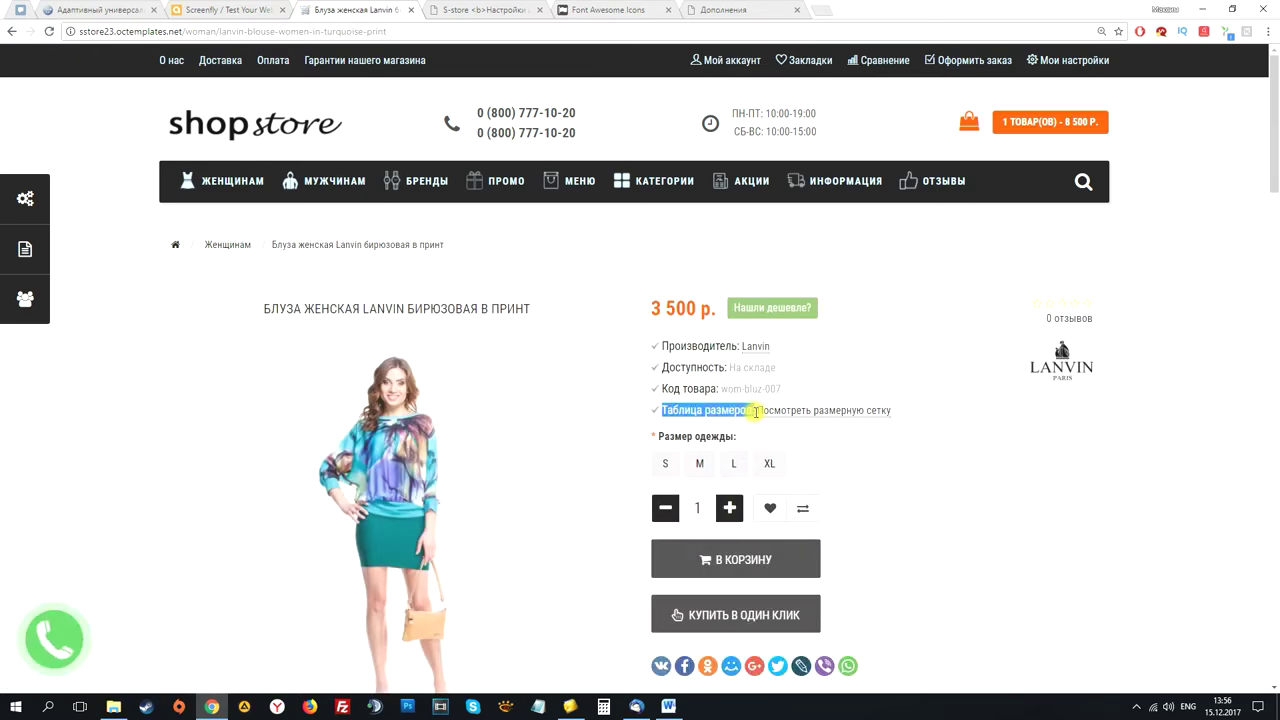
{"action": "left_click", "coordinate": [692, 390]}
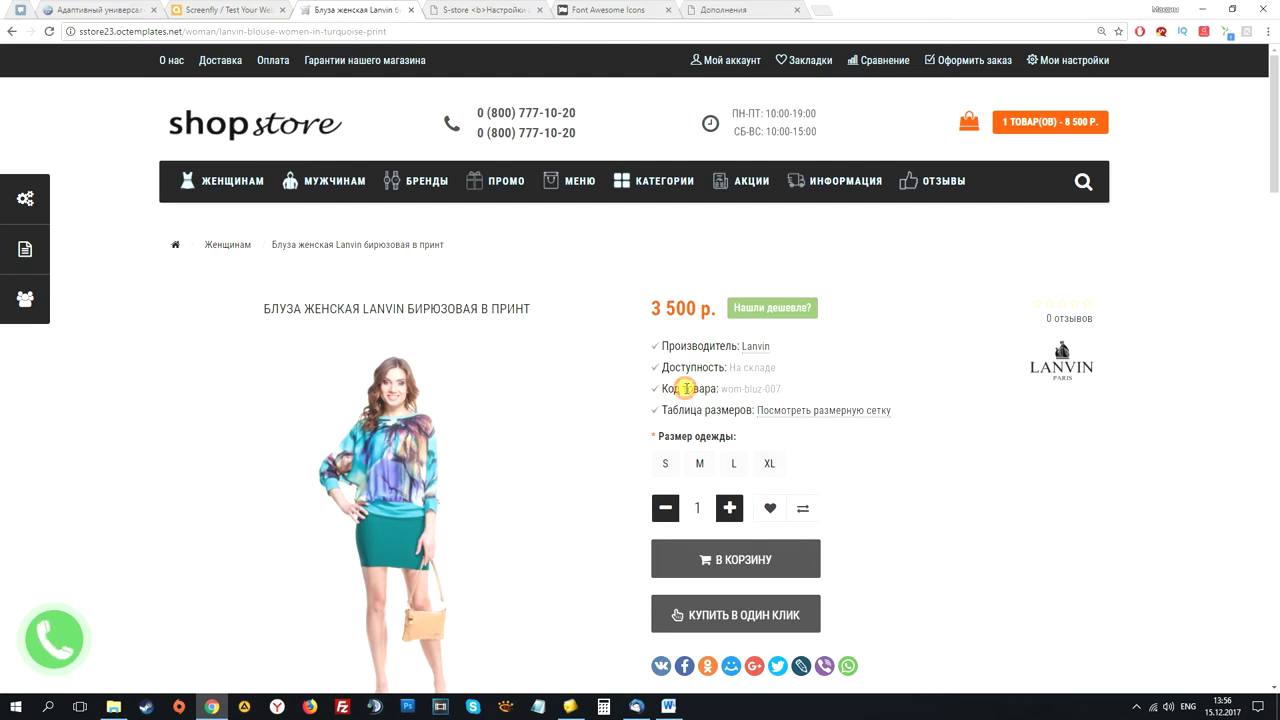
{"action": "left_click", "coordinate": [821, 416]}
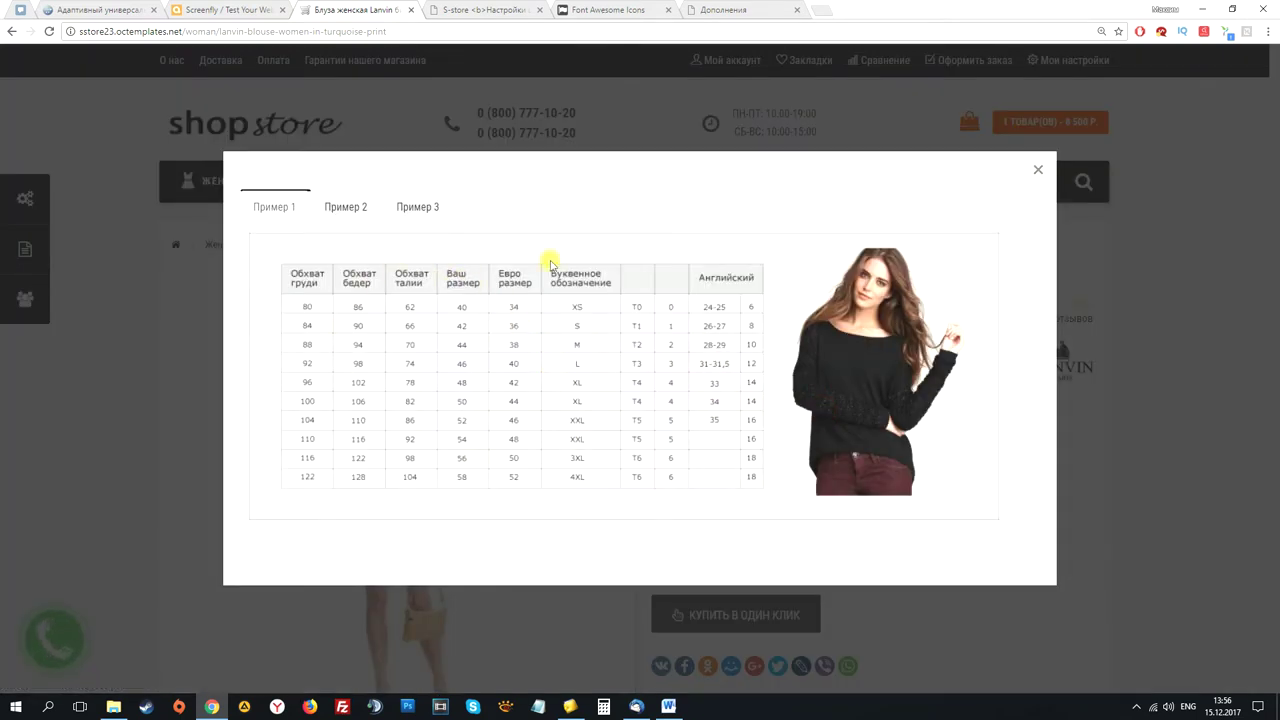
{"action": "left_click", "coordinate": [343, 207]}
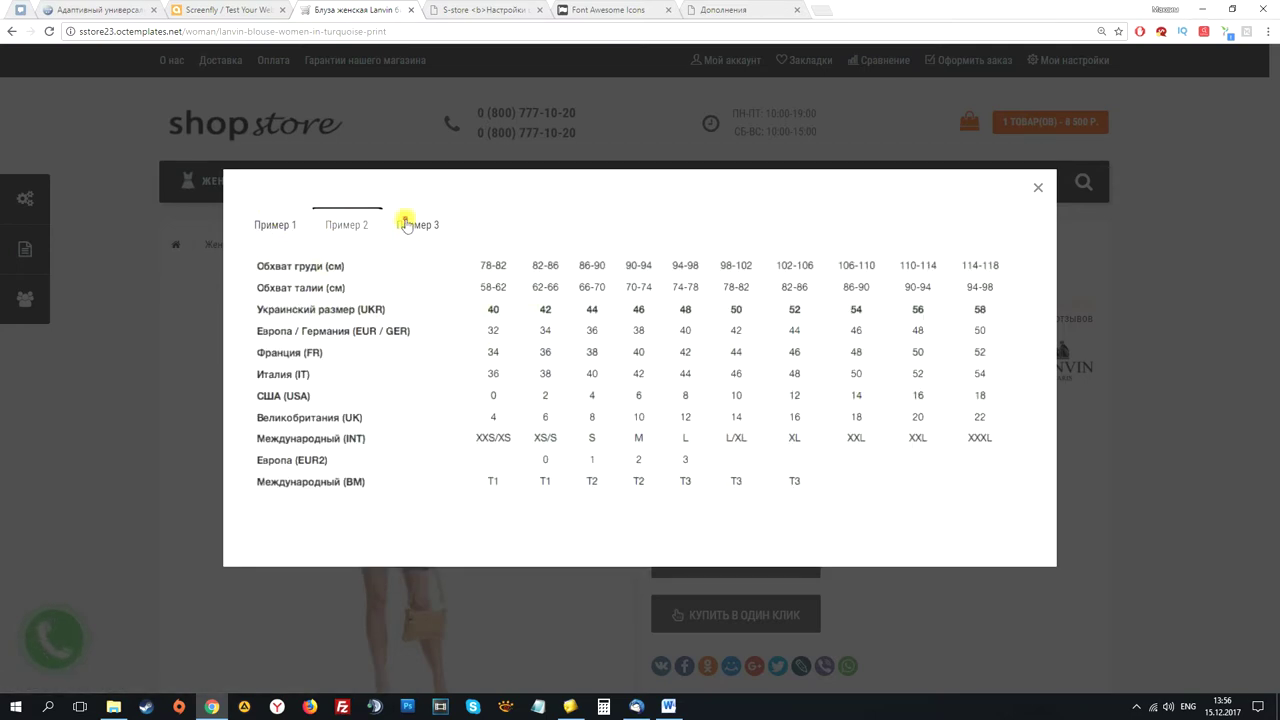
{"action": "left_click", "coordinate": [406, 224]}
{"action": "left_click", "coordinate": [266, 115]}
Return to the template's size chart settings and inspect the contents of Блок 2 and Блок 3.
{"action": "left_click", "coordinate": [484, 10]}
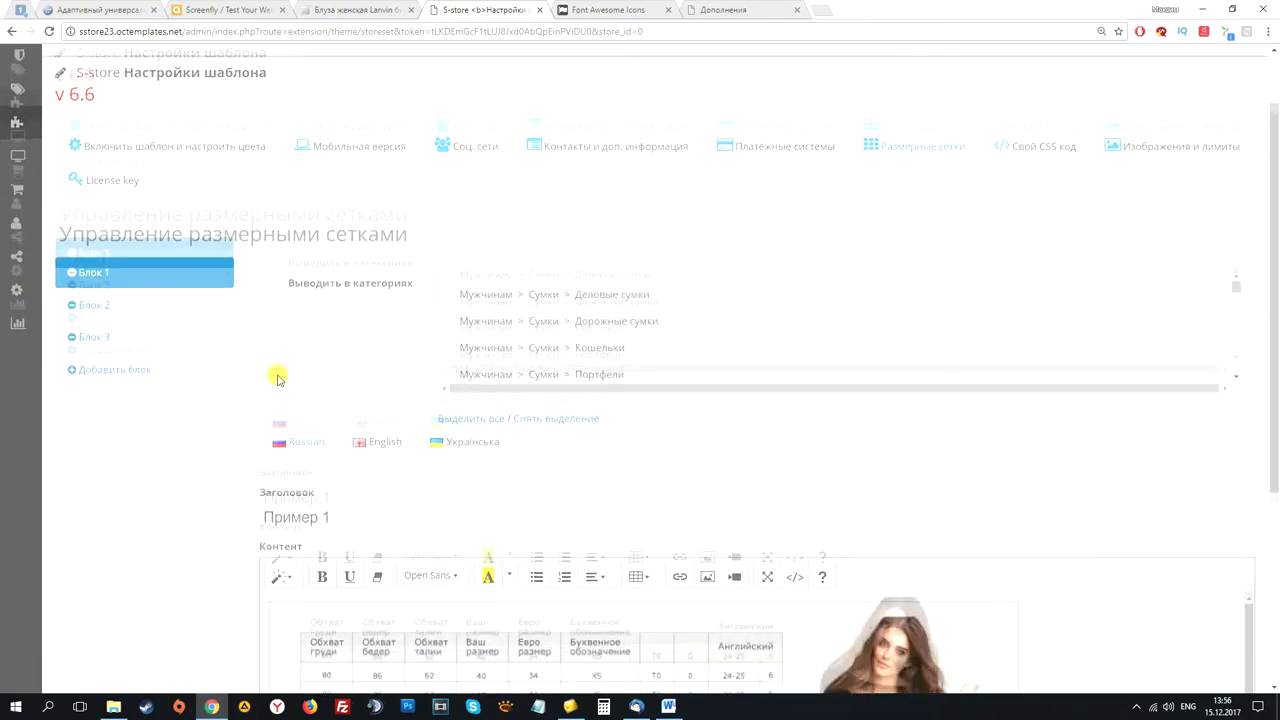
{"action": "scroll", "coordinate": [277, 374], "scroll_direction": "down", "scroll_amount": 1}
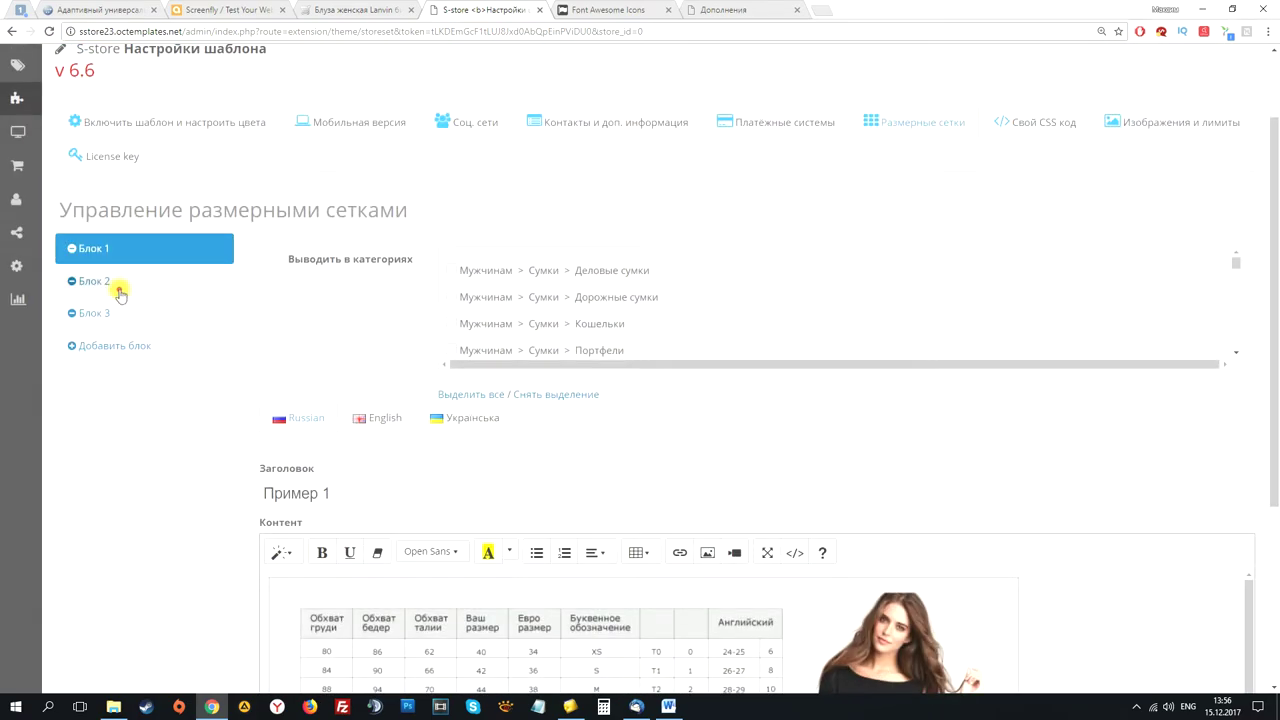
{"action": "left_click", "coordinate": [112, 284]}
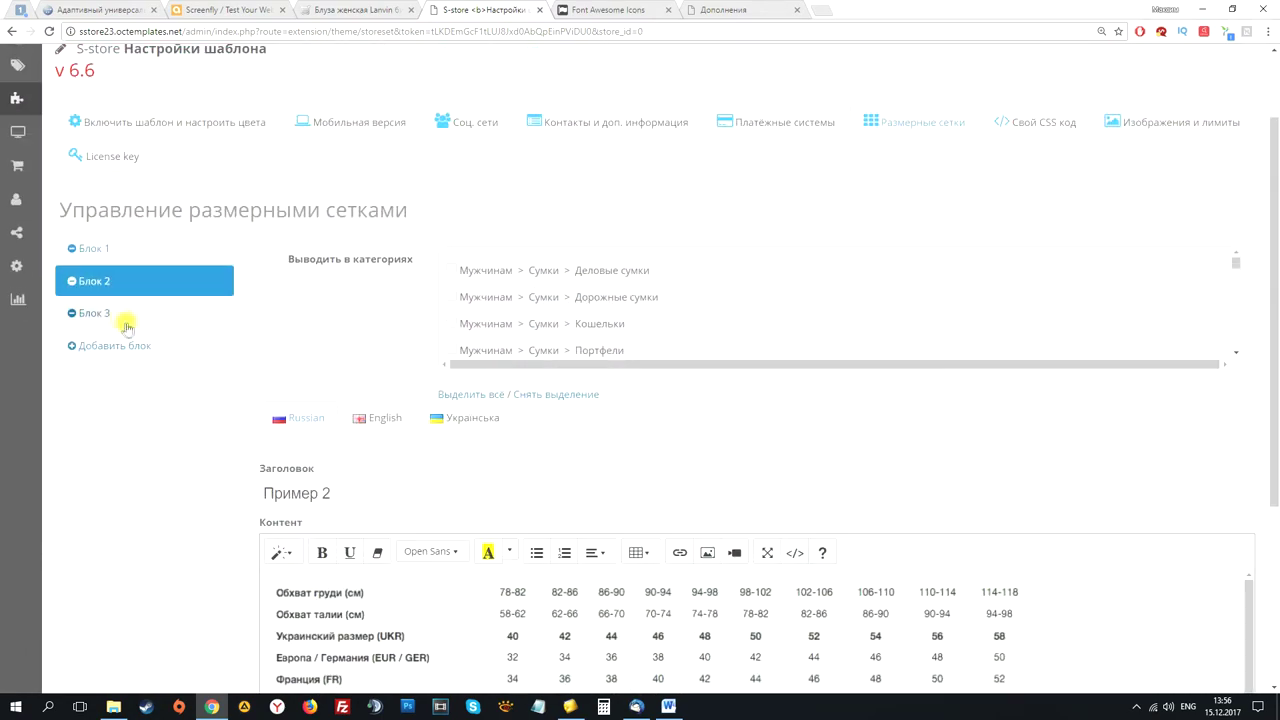
{"action": "left_click", "coordinate": [126, 326]}
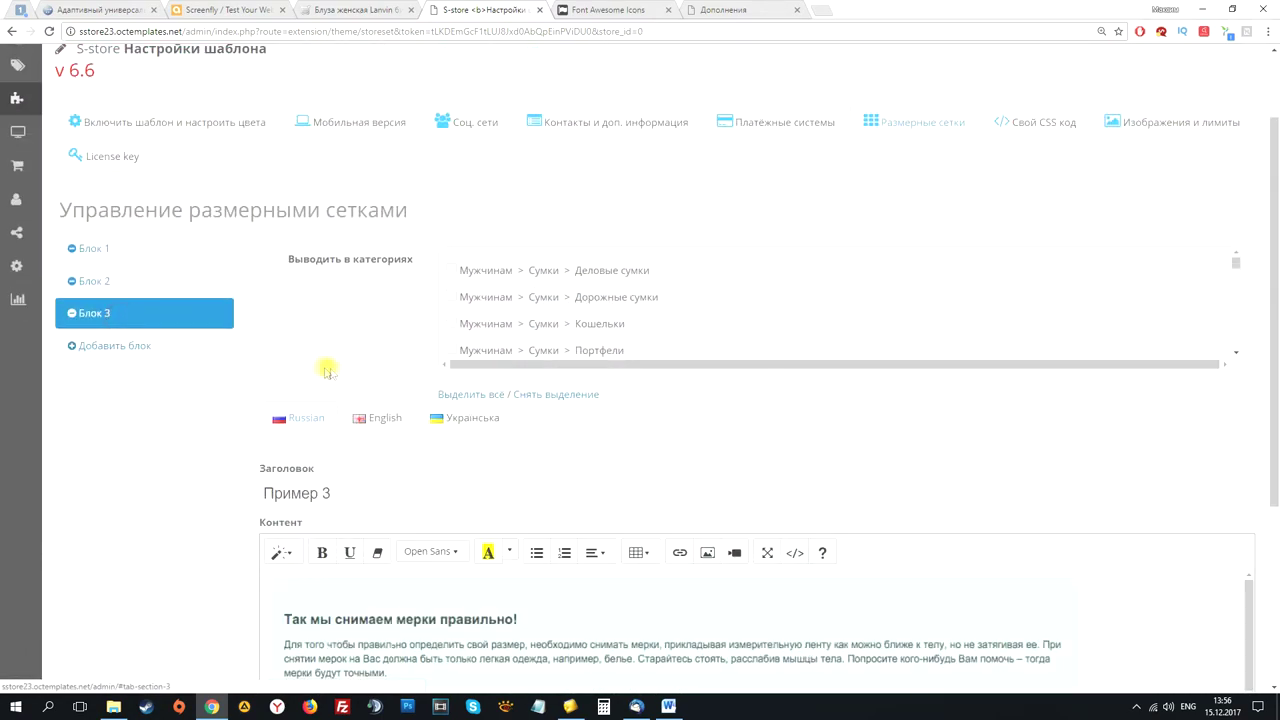
{"action": "scroll", "coordinate": [423, 394], "scroll_direction": "down", "scroll_amount": 2}
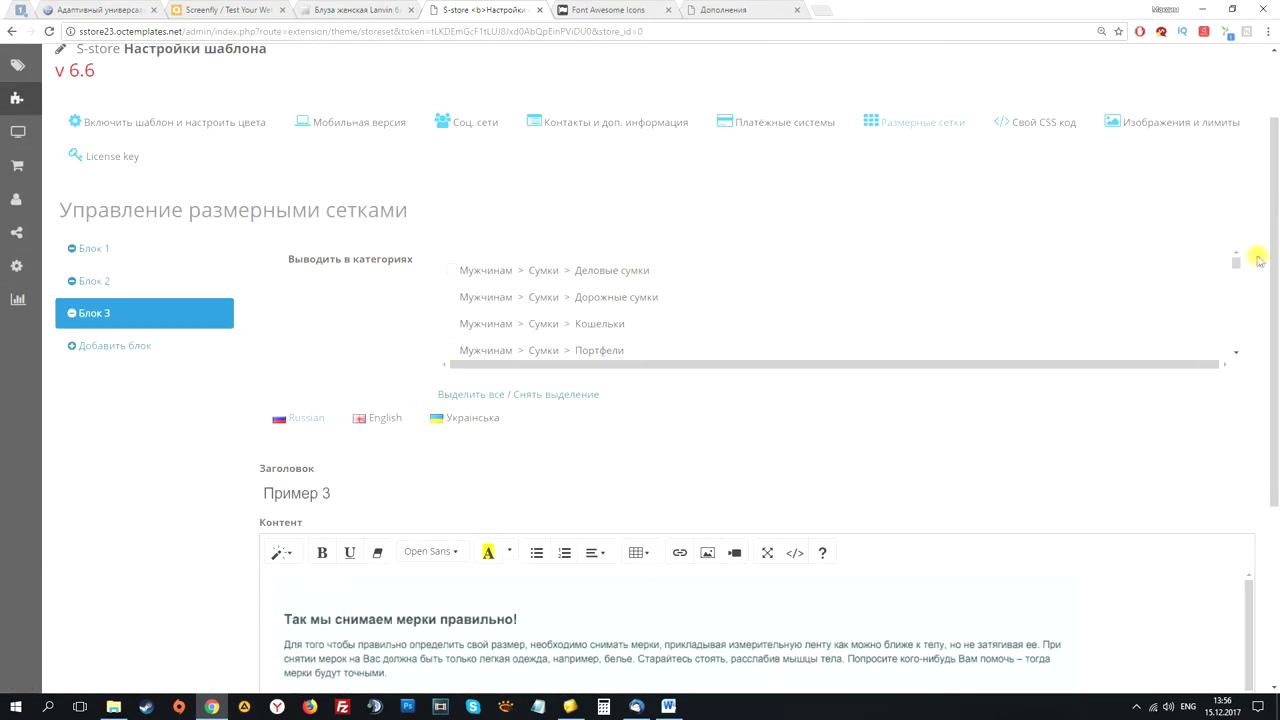
Look through the list of categories in which the Блок 3 size chart can be displayed.
{"action": "mouse_move", "coordinate": [1240, 267]}
{"action": "left_mouse_down"}
{"action": "mouse_move", "coordinate": [1237, 251]}
{"action": "mouse_move", "coordinate": [1237, 343]}
{"action": "mouse_move", "coordinate": [1237, 262]}
{"action": "left_mouse_up"}
{"action": "left_click_drag", "start_coordinate": [1237, 269], "coordinate": [1234, 349]}
{"action": "scroll", "coordinate": [567, 333], "scroll_direction": "up", "scroll_amount": 1}
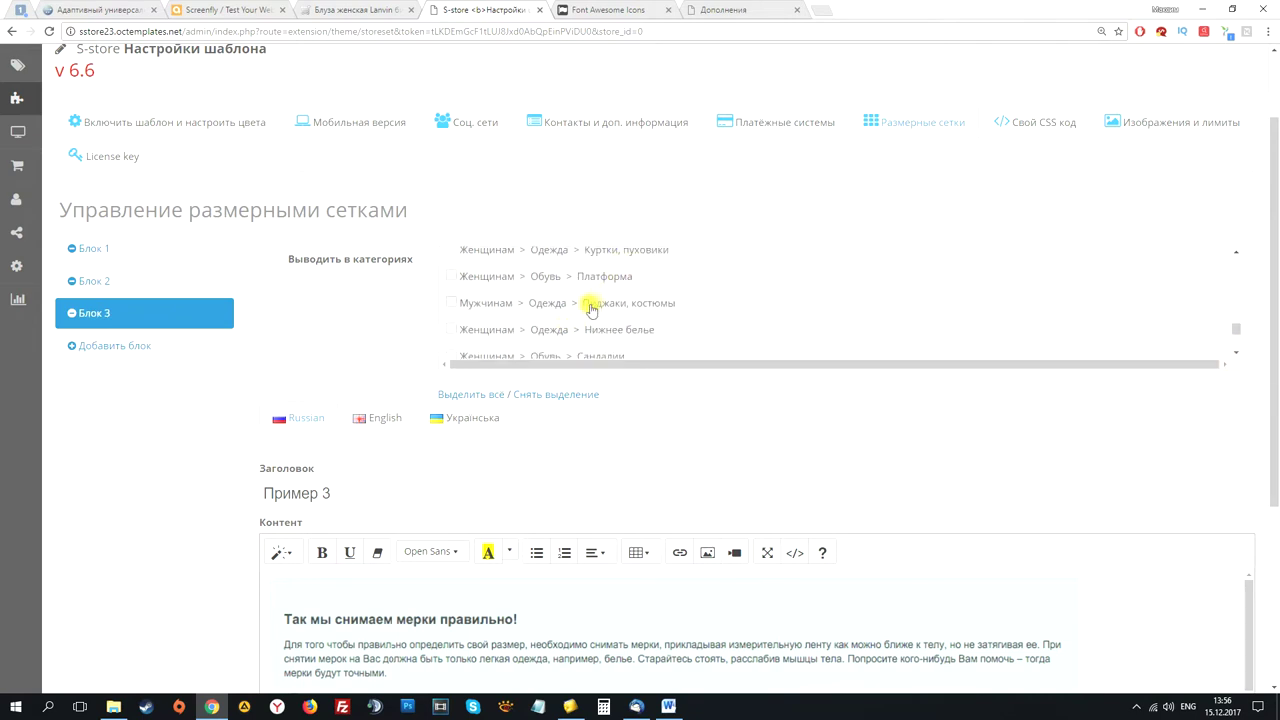
{"action": "scroll", "coordinate": [1235, 331], "scroll_direction": "down", "scroll_amount": 3}
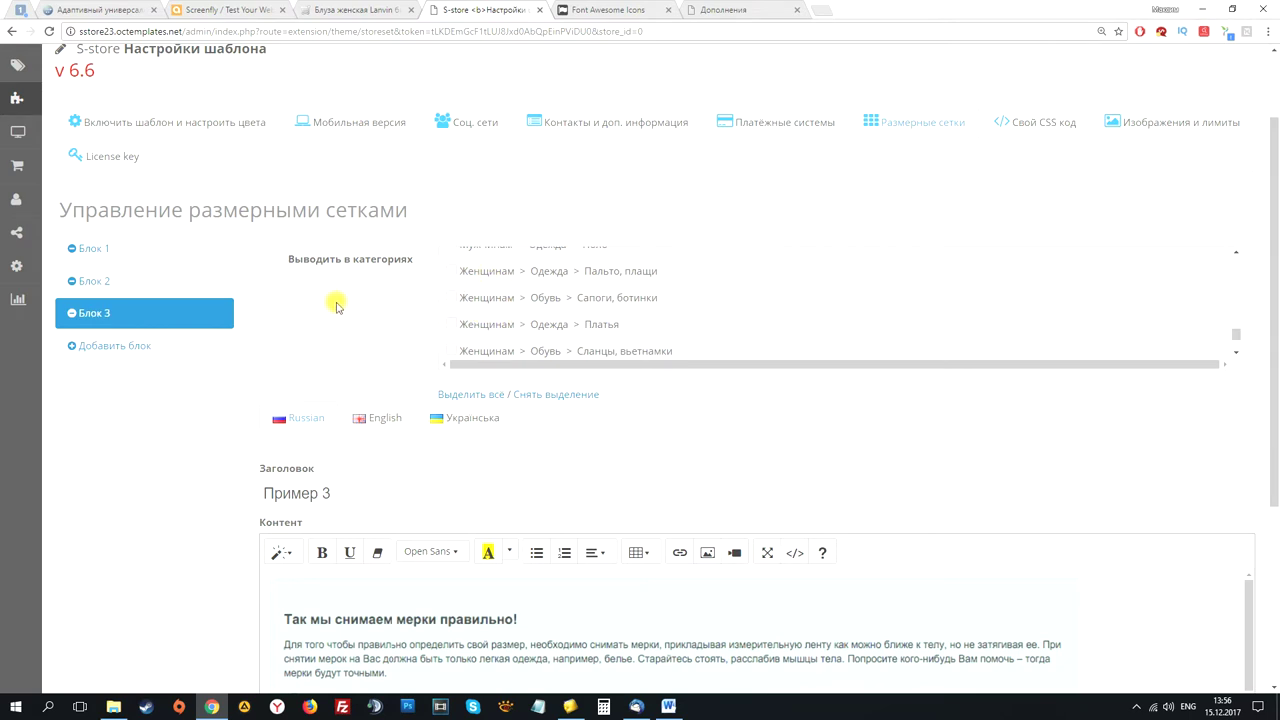
View the Russian, English and Українська language versions of the Блок 3 size chart, finishing on English.
{"action": "scroll", "coordinate": [336, 306], "scroll_direction": "down", "scroll_amount": 1}
{"action": "left_click", "coordinate": [372, 351]}
{"action": "left_click", "coordinate": [460, 351]}
{"action": "left_click", "coordinate": [306, 351]}
{"action": "left_click", "coordinate": [370, 351]}
{"action": "left_click", "coordinate": [374, 353]}
{"action": "left_click", "coordinate": [432, 354]}
{"action": "left_click", "coordinate": [371, 358]}
{"action": "left_click", "coordinate": [443, 354]}
{"action": "left_click", "coordinate": [370, 358]}
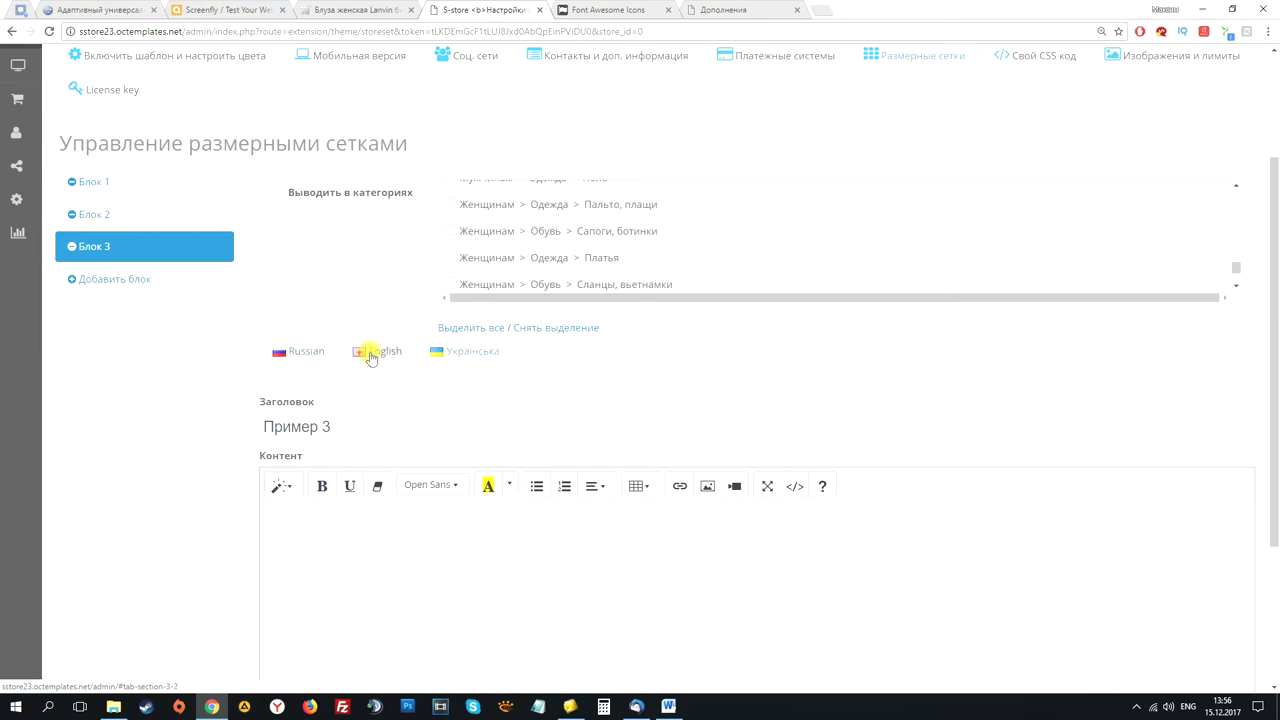
{"action": "left_click", "coordinate": [366, 357]}
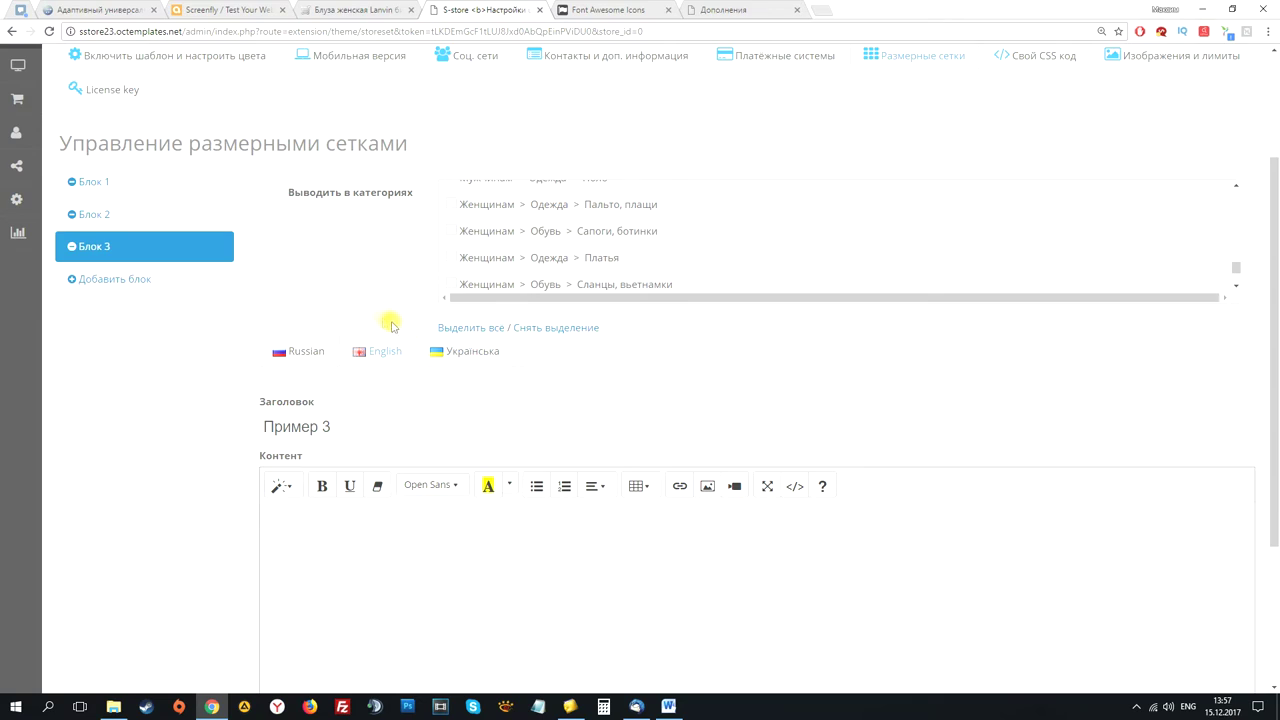
Open the Свой CSS код settings and check the existing custom CSS, glancing at the storefront product page.
{"action": "scroll", "coordinate": [392, 326], "scroll_direction": "up", "scroll_amount": 3}
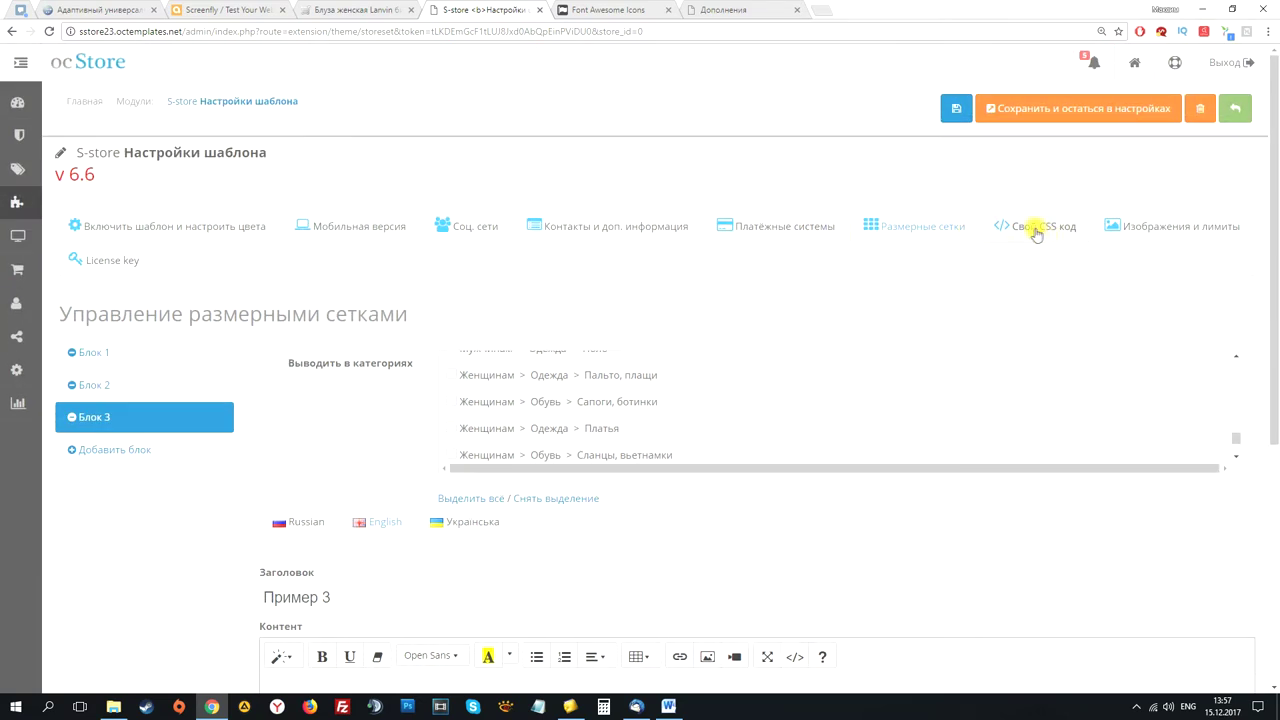
{"action": "left_click", "coordinate": [1037, 228]}
{"action": "left_click", "coordinate": [368, 9]}
{"action": "left_click", "coordinate": [486, 9]}
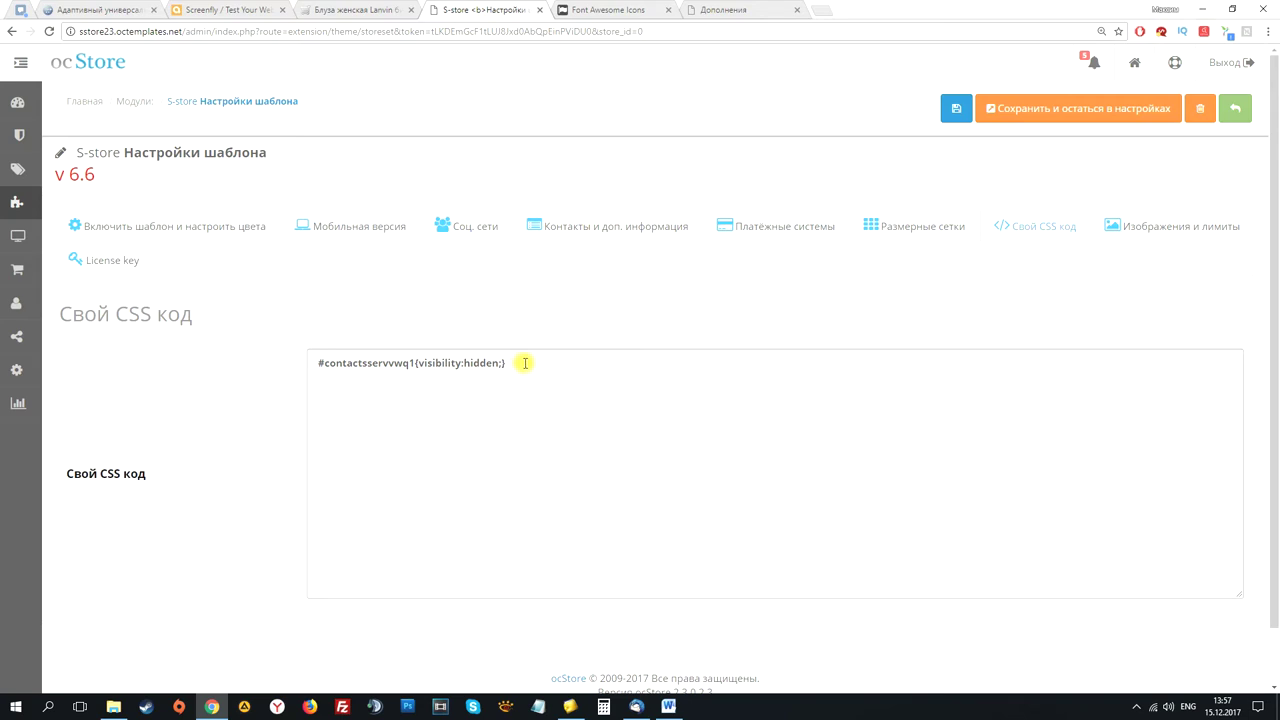
Open the Изображения и лимиты settings and examine the showcase product limit and character count.
{"action": "left_click", "coordinate": [1160, 232]}
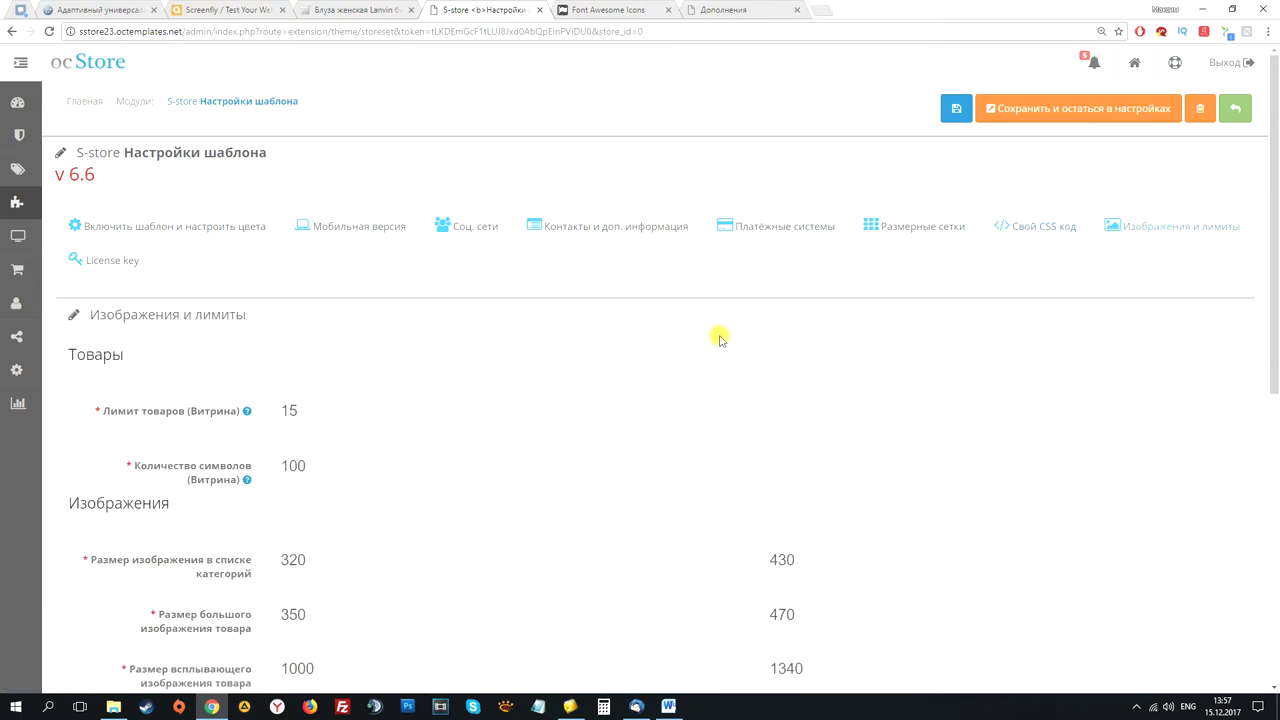
{"action": "scroll", "coordinate": [485, 347], "scroll_direction": "down", "scroll_amount": 2}
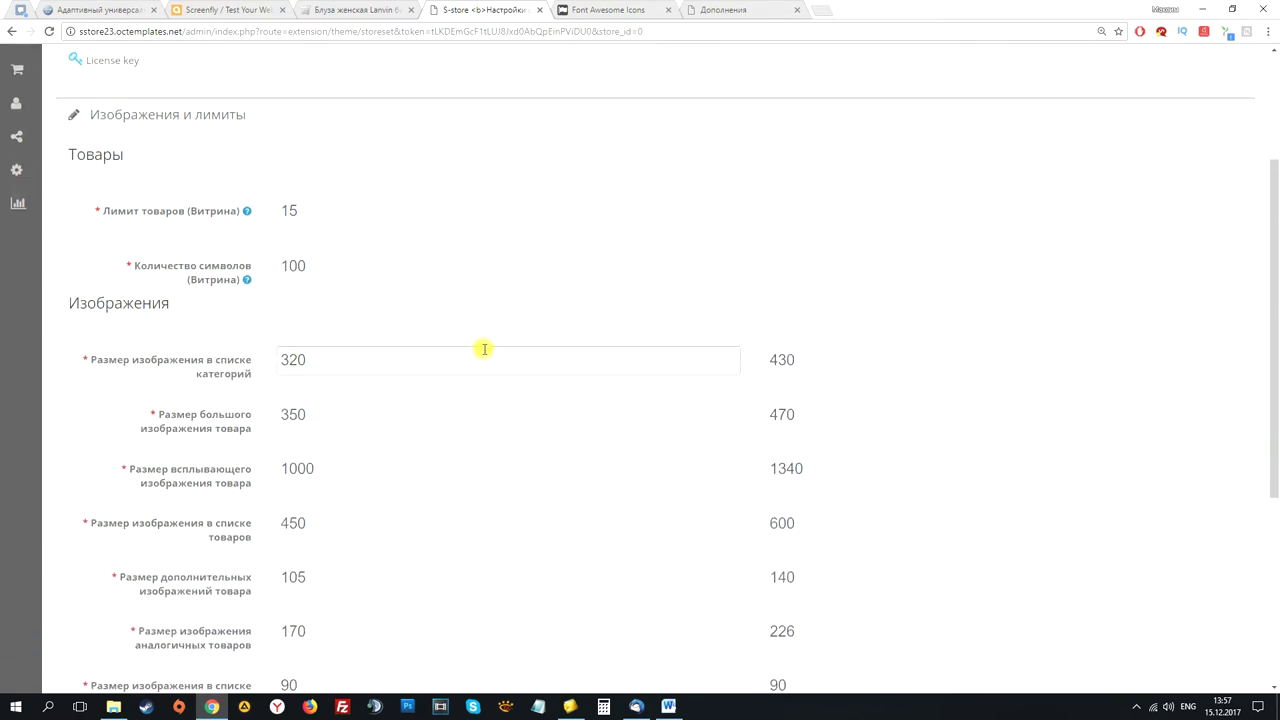
{"action": "scroll", "coordinate": [485, 347], "scroll_direction": "down", "scroll_amount": 1, "text": "ctrl"}
{"action": "scroll", "coordinate": [485, 349], "scroll_direction": "up", "scroll_amount": 2}
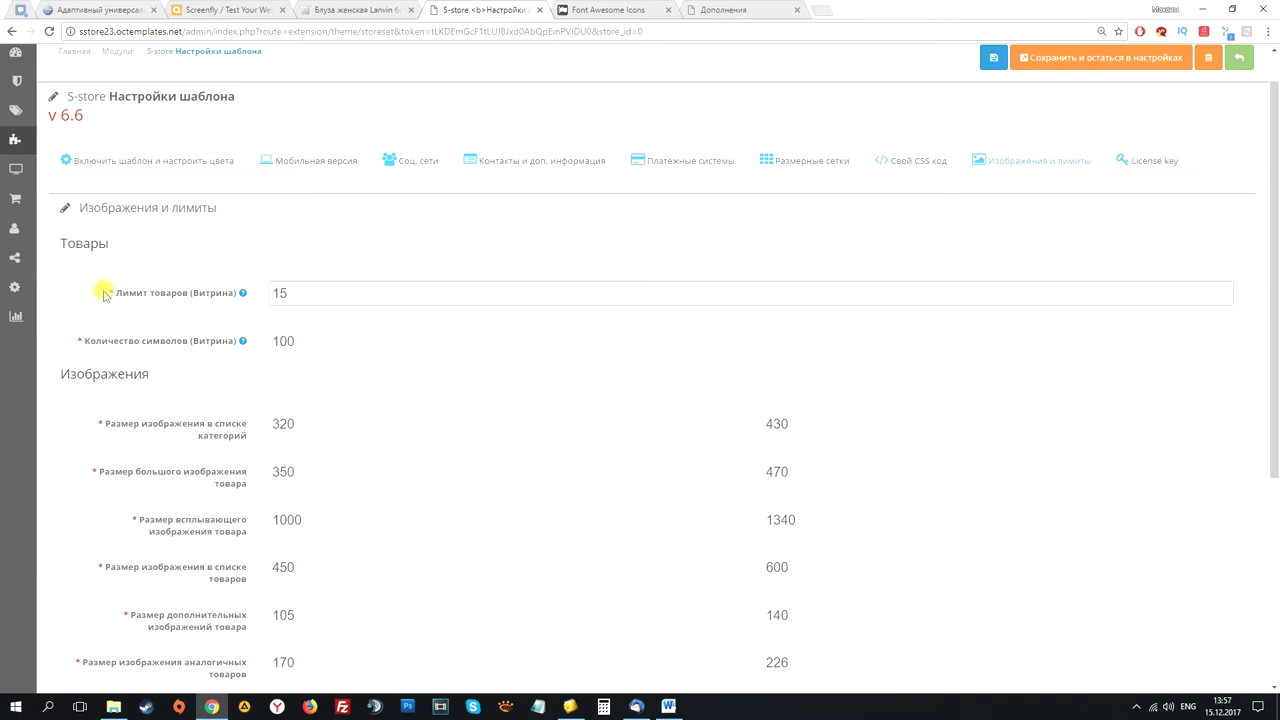
{"action": "left_click", "coordinate": [147, 302]}
{"action": "left_click", "coordinate": [303, 290]}
{"action": "left_click", "coordinate": [170, 330]}
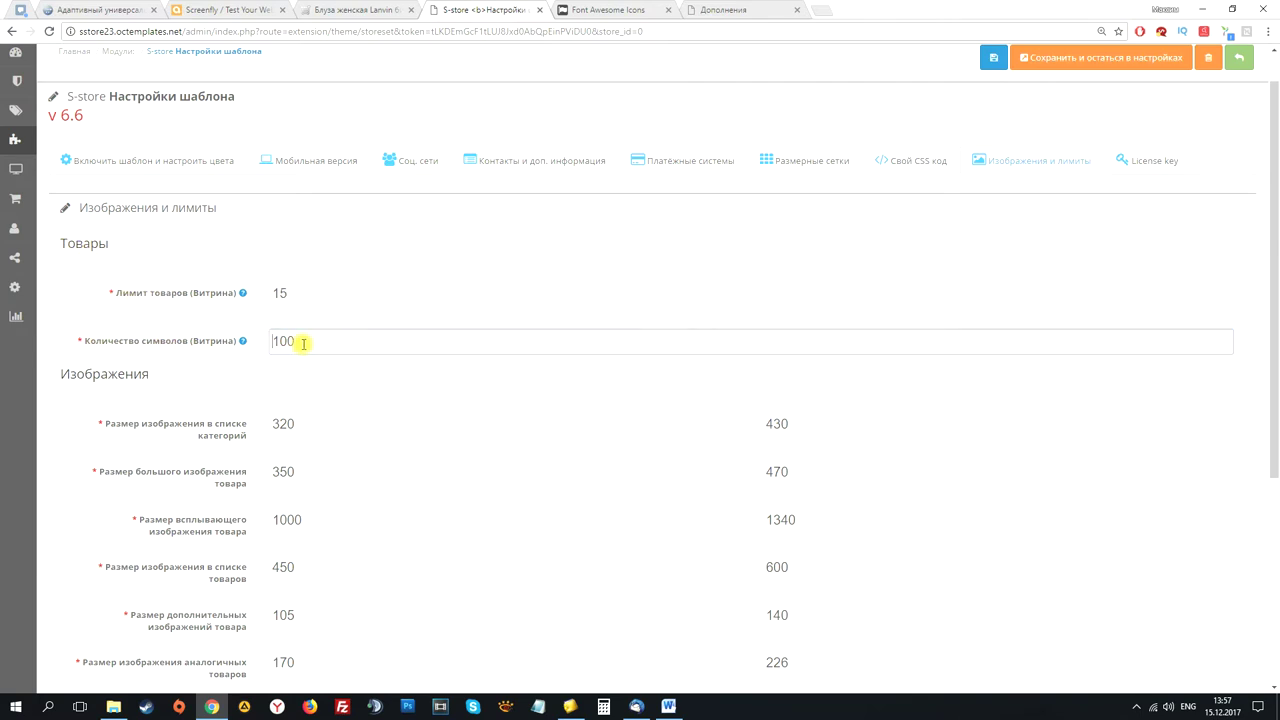
{"action": "left_click_drag", "start_coordinate": [300, 343], "coordinate": [249, 337]}
{"action": "left_click", "coordinate": [238, 379]}
Review the image size settings, from the category list image through to the store image.
{"action": "scroll", "coordinate": [331, 405], "scroll_direction": "down", "scroll_amount": 4}
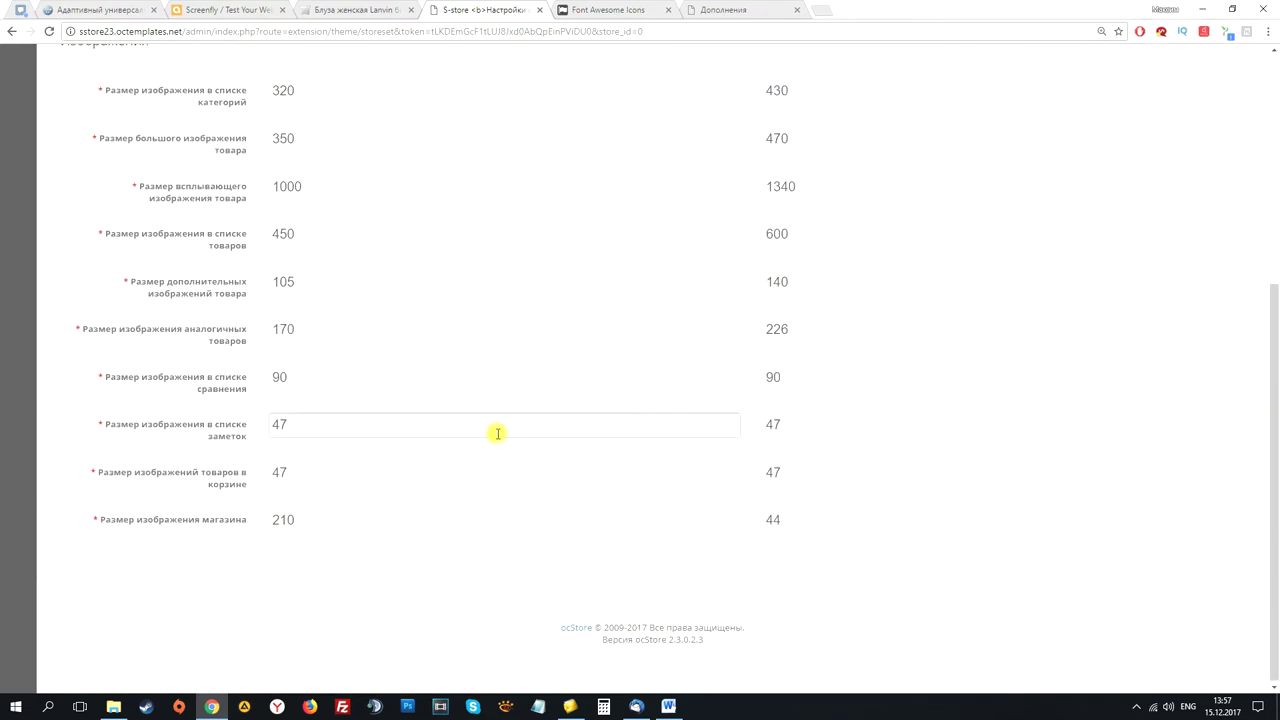
{"action": "scroll", "coordinate": [497, 431], "scroll_direction": "up", "scroll_amount": 8}
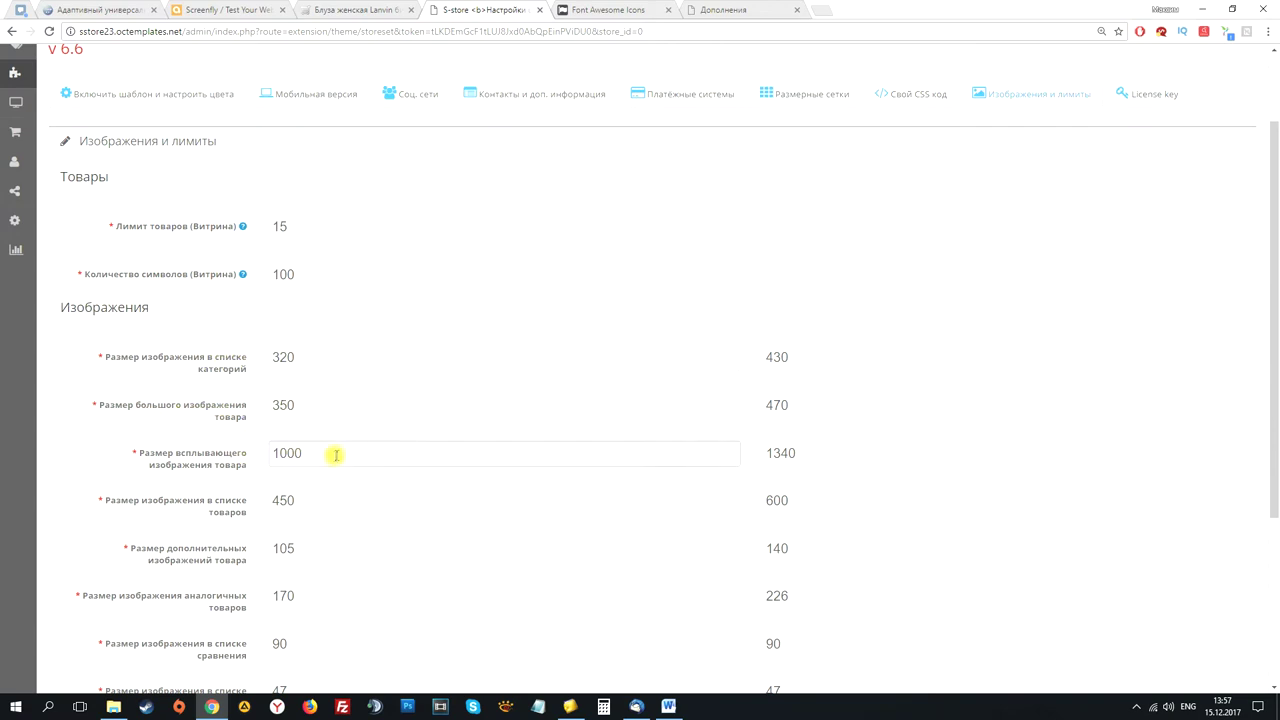
{"action": "scroll", "coordinate": [337, 452], "scroll_direction": "down", "scroll_amount": 1}
{"action": "scroll", "coordinate": [366, 454], "scroll_direction": "down", "scroll_amount": 1}
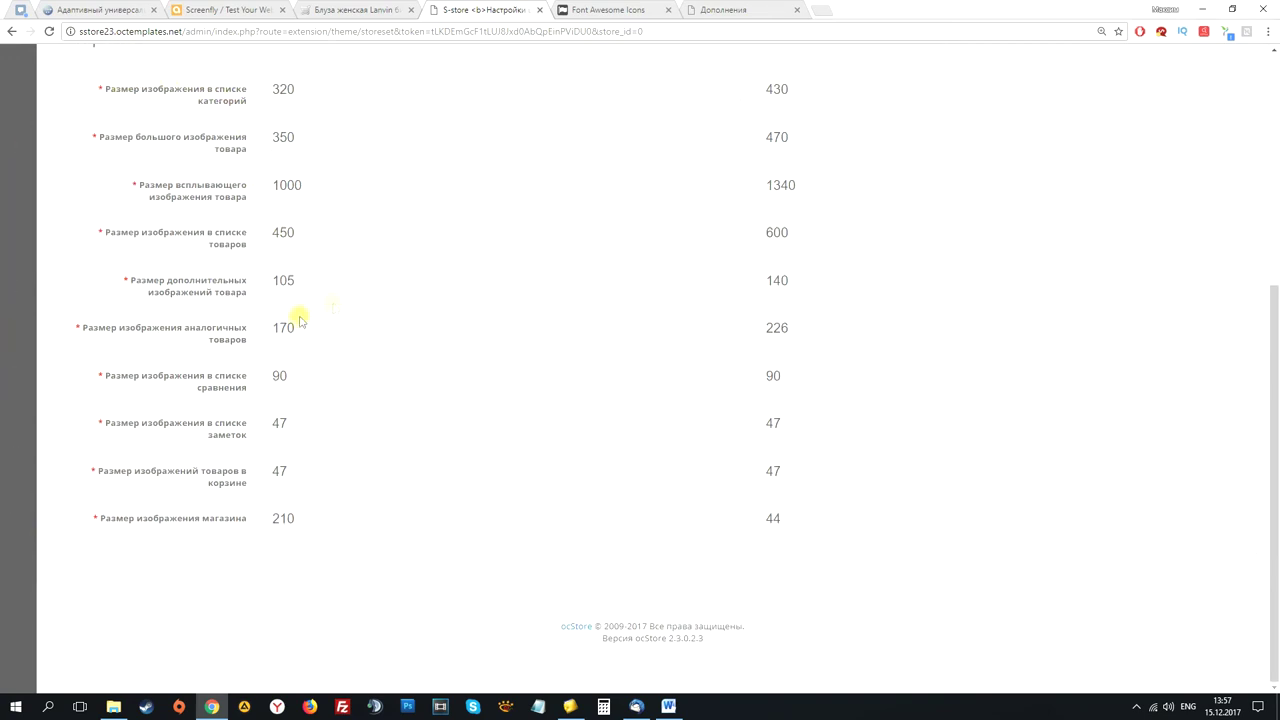
{"action": "scroll", "coordinate": [286, 462], "scroll_direction": "up", "scroll_amount": 2}
{"action": "scroll", "coordinate": [286, 470], "scroll_direction": "up", "scroll_amount": 2}
{"action": "scroll", "coordinate": [177, 480], "scroll_direction": "down", "scroll_amount": 1}
{"action": "scroll", "coordinate": [240, 488], "scroll_direction": "down", "scroll_amount": 2}
{"action": "scroll", "coordinate": [371, 357], "scroll_direction": "up", "scroll_amount": 3}
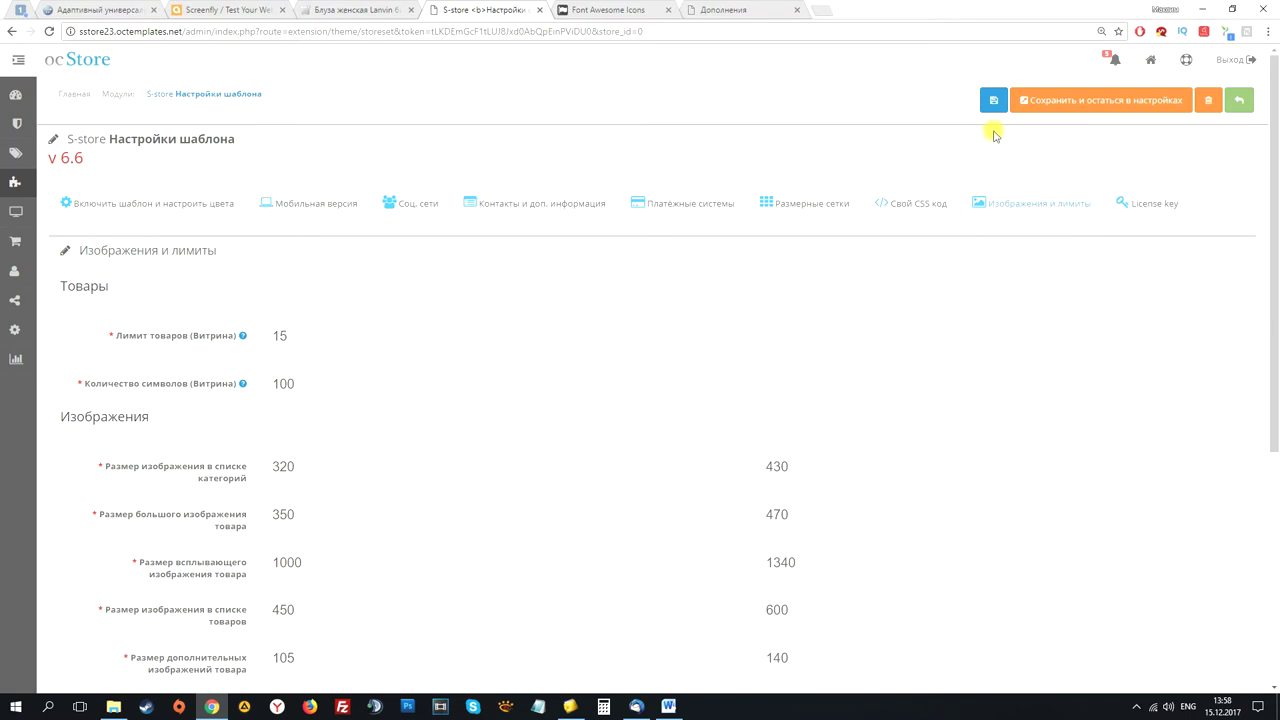
Open the License key settings and select the entire licence key in its field.
{"action": "left_click", "coordinate": [1145, 203]}
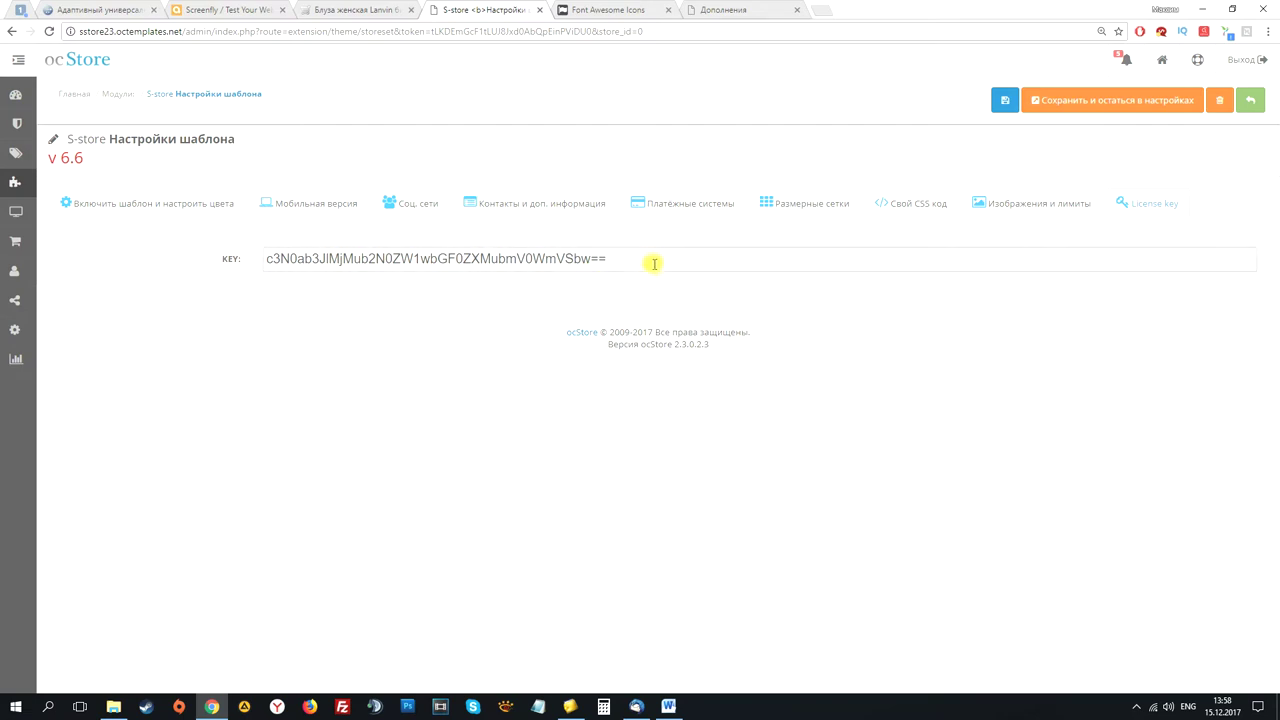
{"action": "left_click_drag", "start_coordinate": [654, 263], "coordinate": [206, 251]}
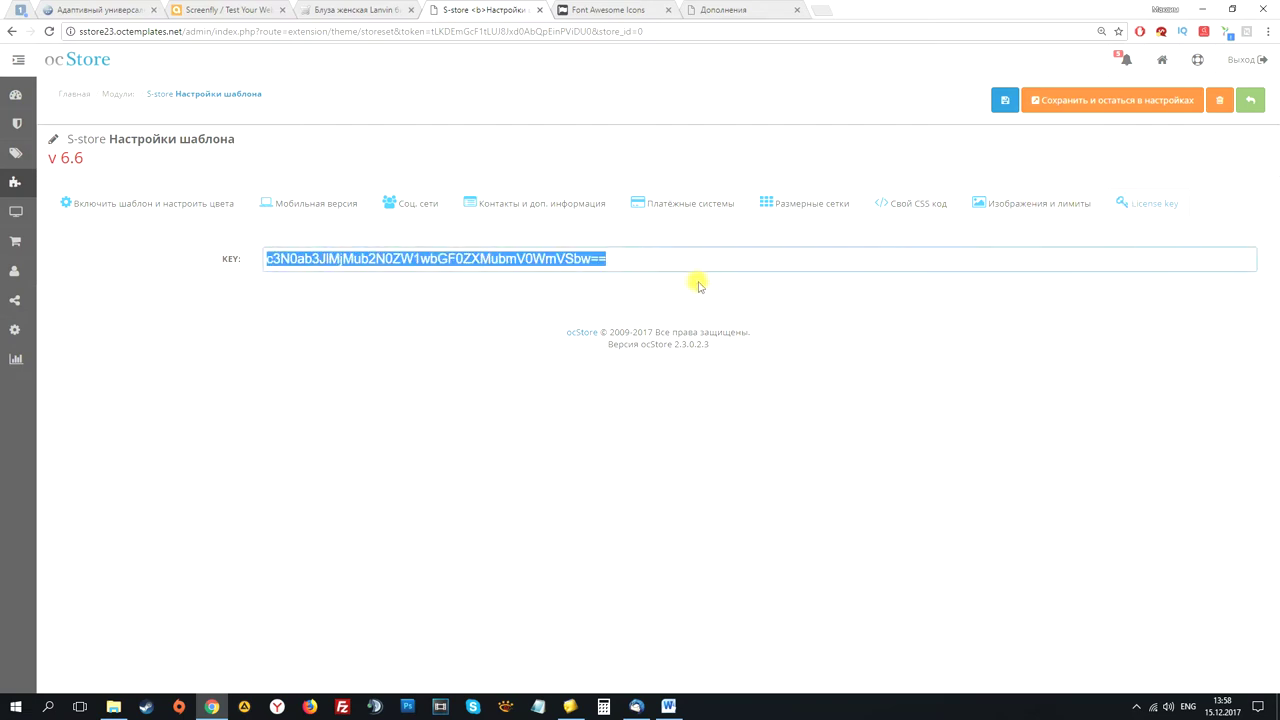
Highlight the licence key in the KEY field and clear the selection.
{"action": "left_click", "coordinate": [640, 258]}
{"action": "left_click_drag", "start_coordinate": [654, 258], "coordinate": [256, 262]}
{"action": "left_click", "coordinate": [625, 262]}
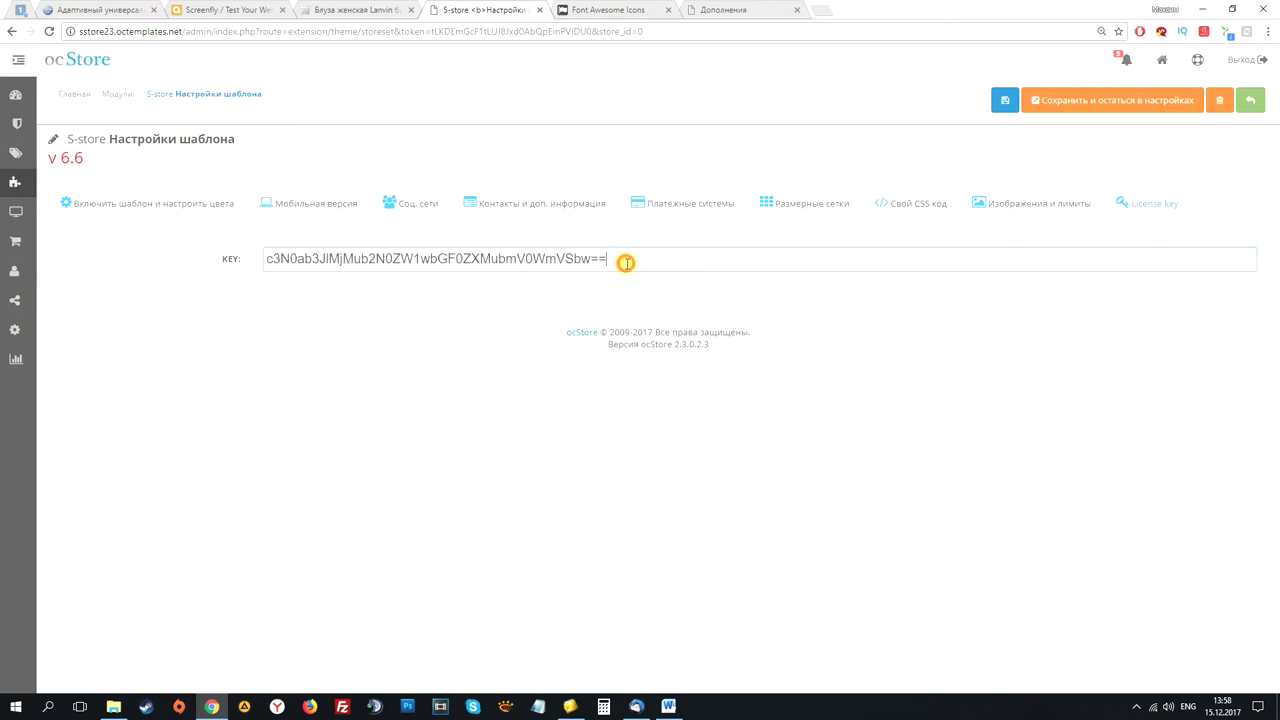
{"action": "left_click", "coordinate": [621, 261]}
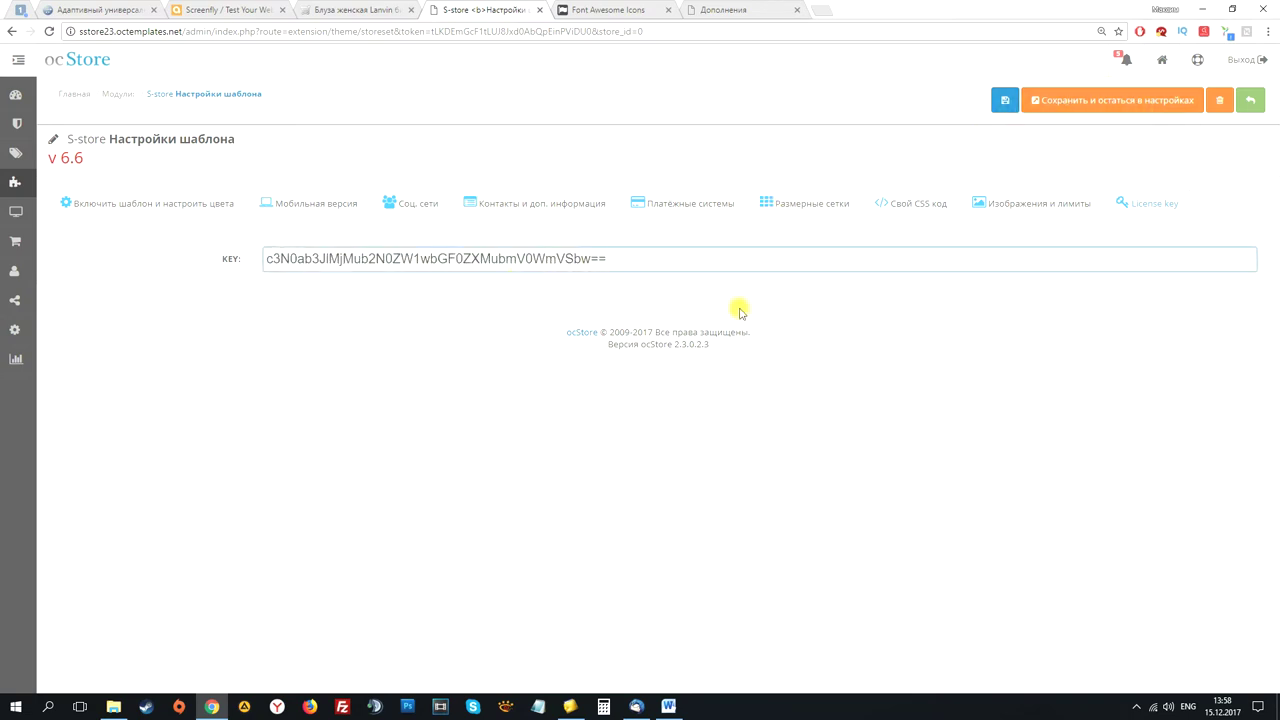
Close the template settings and Font Awesome pages and return to the Дополнения list, glancing at the storefront.
{"action": "left_click", "coordinate": [162, 206]}
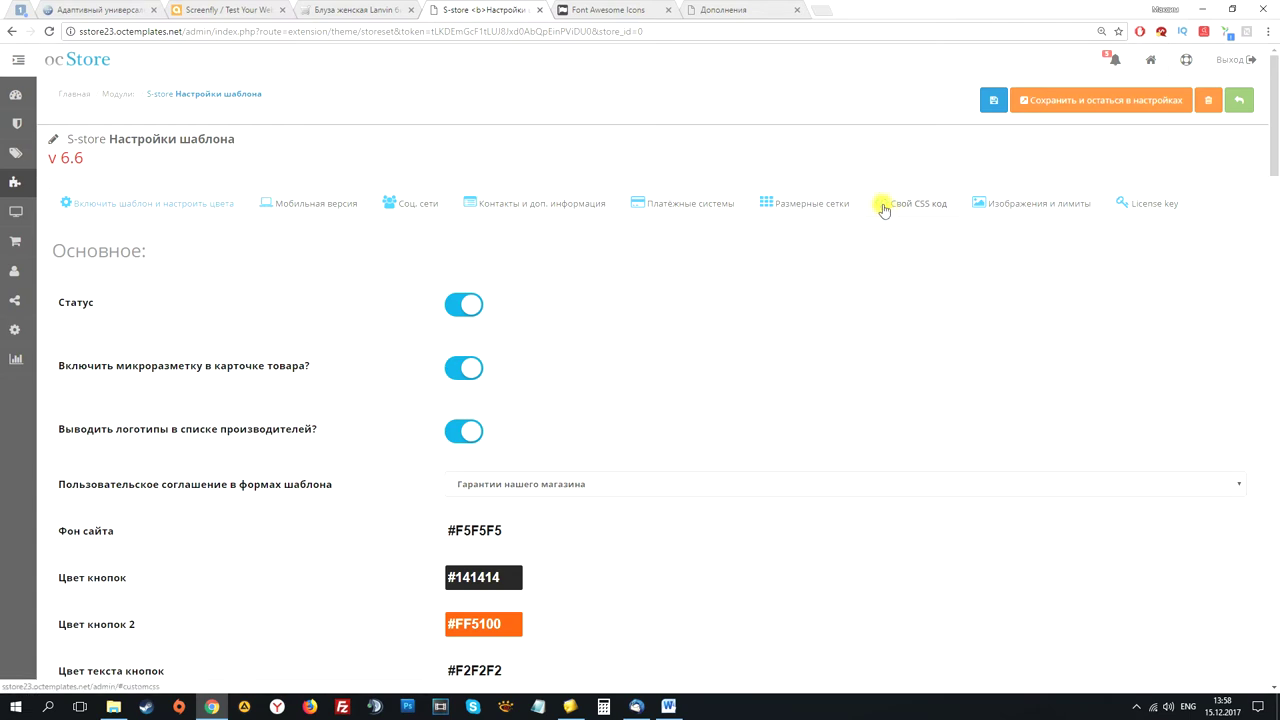
{"action": "left_click", "coordinate": [539, 10]}
{"action": "left_click", "coordinate": [539, 10]}
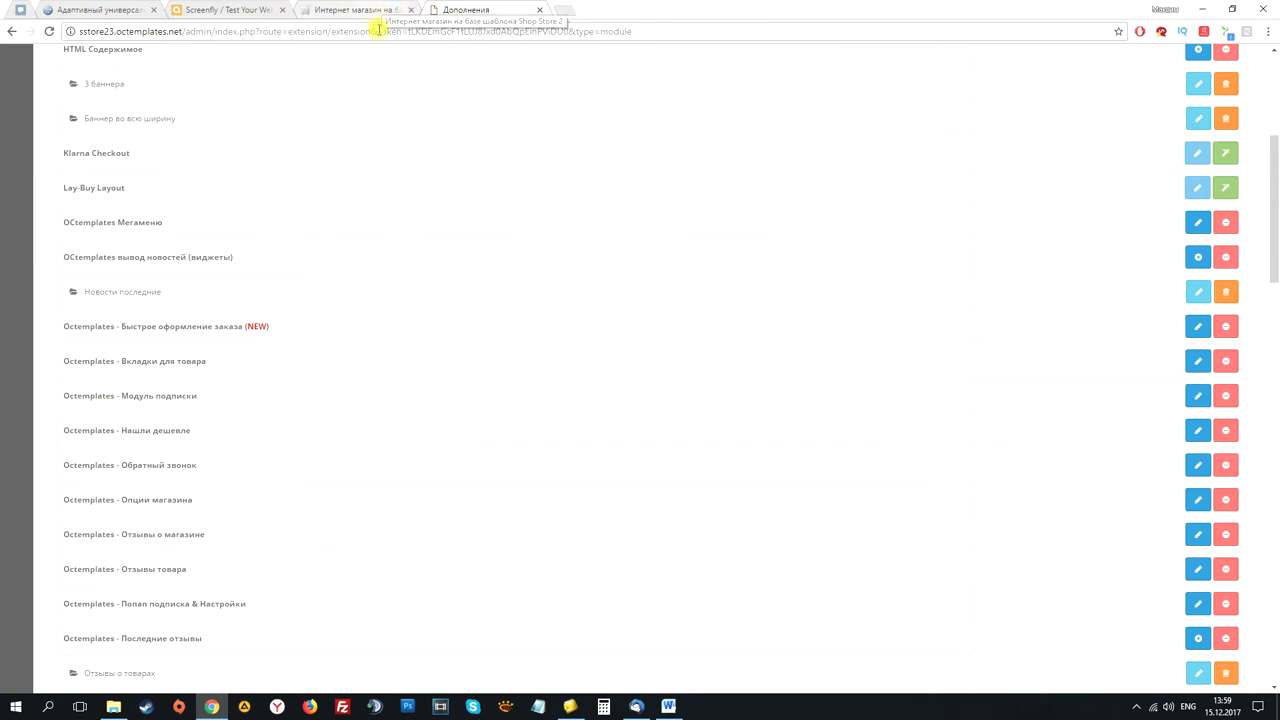
{"action": "left_click", "coordinate": [366, 9]}
{"action": "left_click", "coordinate": [449, 6]}
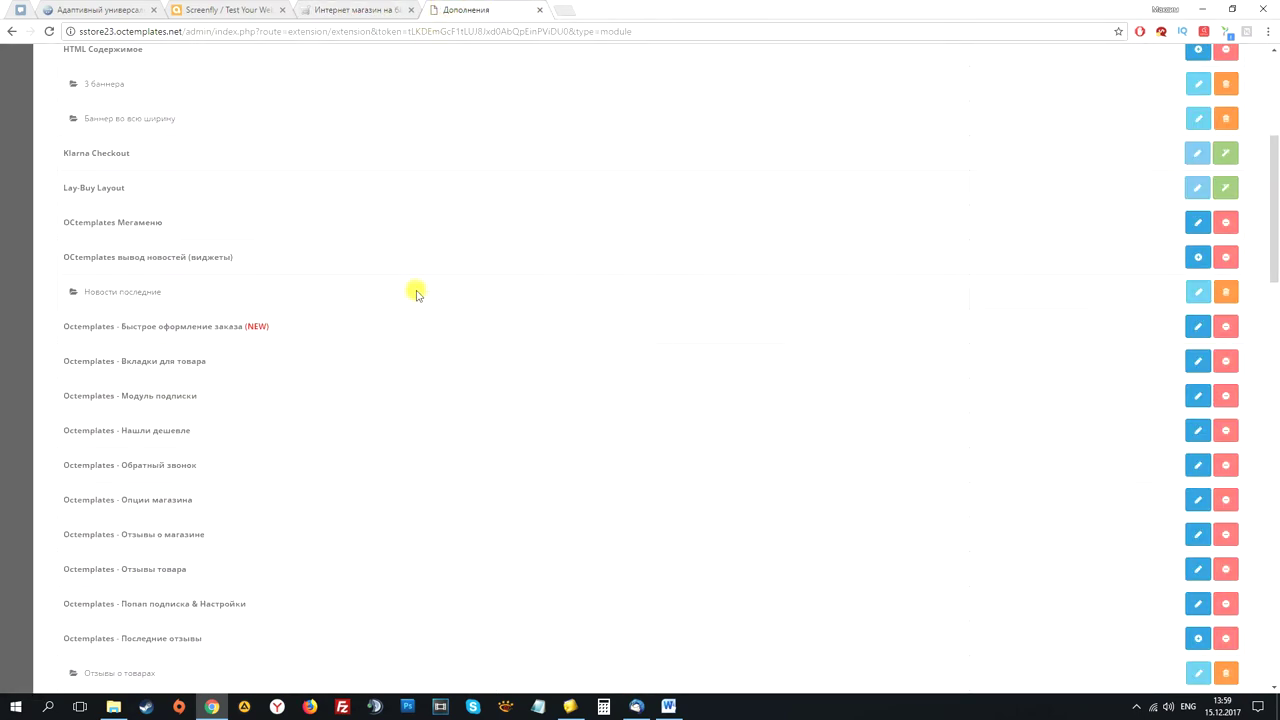
Check the extension types offered in the Дополнения filter, keeping Модули selected.
{"action": "scroll", "coordinate": [403, 303], "scroll_direction": "up", "scroll_amount": 3}
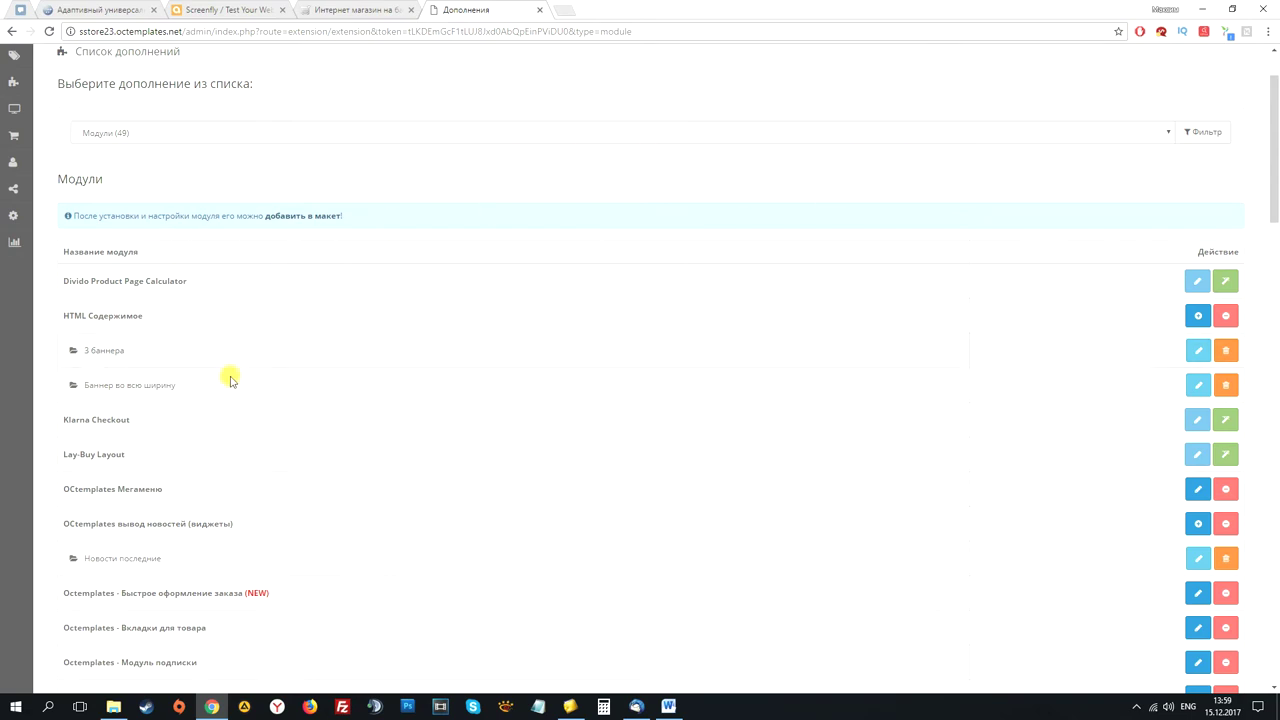
{"action": "left_click", "coordinate": [190, 133]}
{"action": "scroll", "coordinate": [190, 110], "scroll_direction": "up", "scroll_amount": 1}
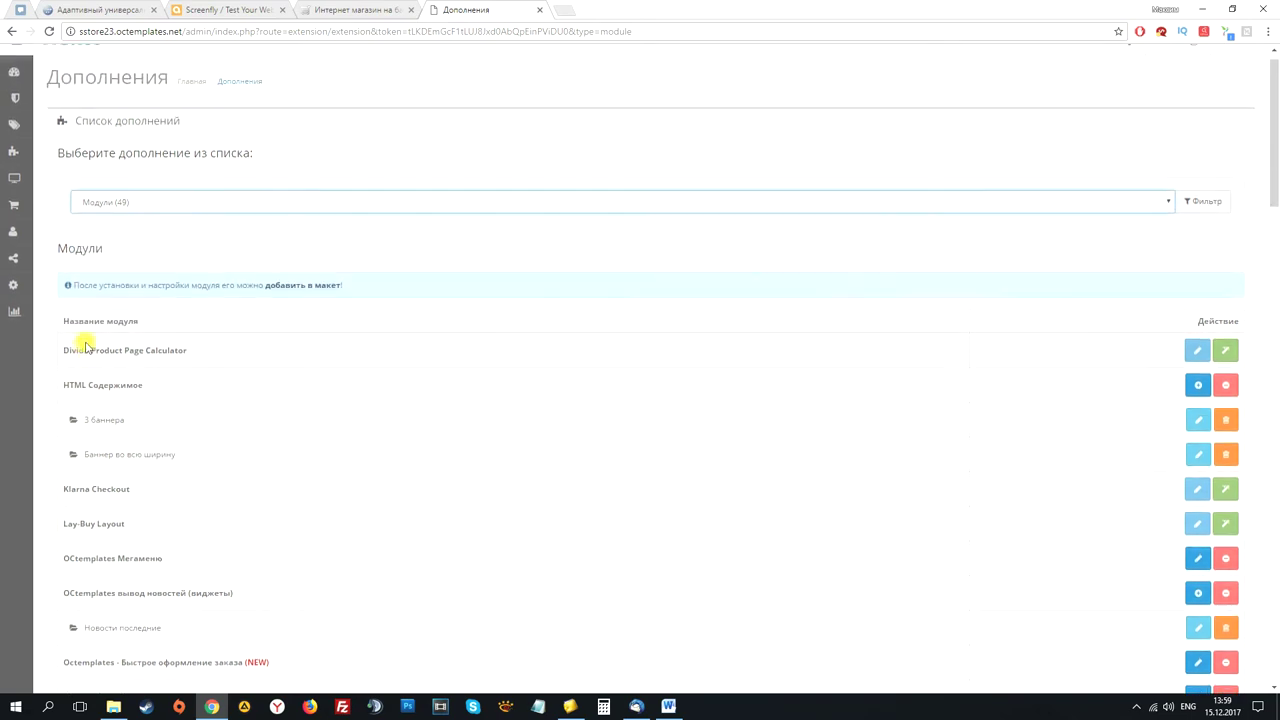
{"action": "left_click", "coordinate": [188, 226]}
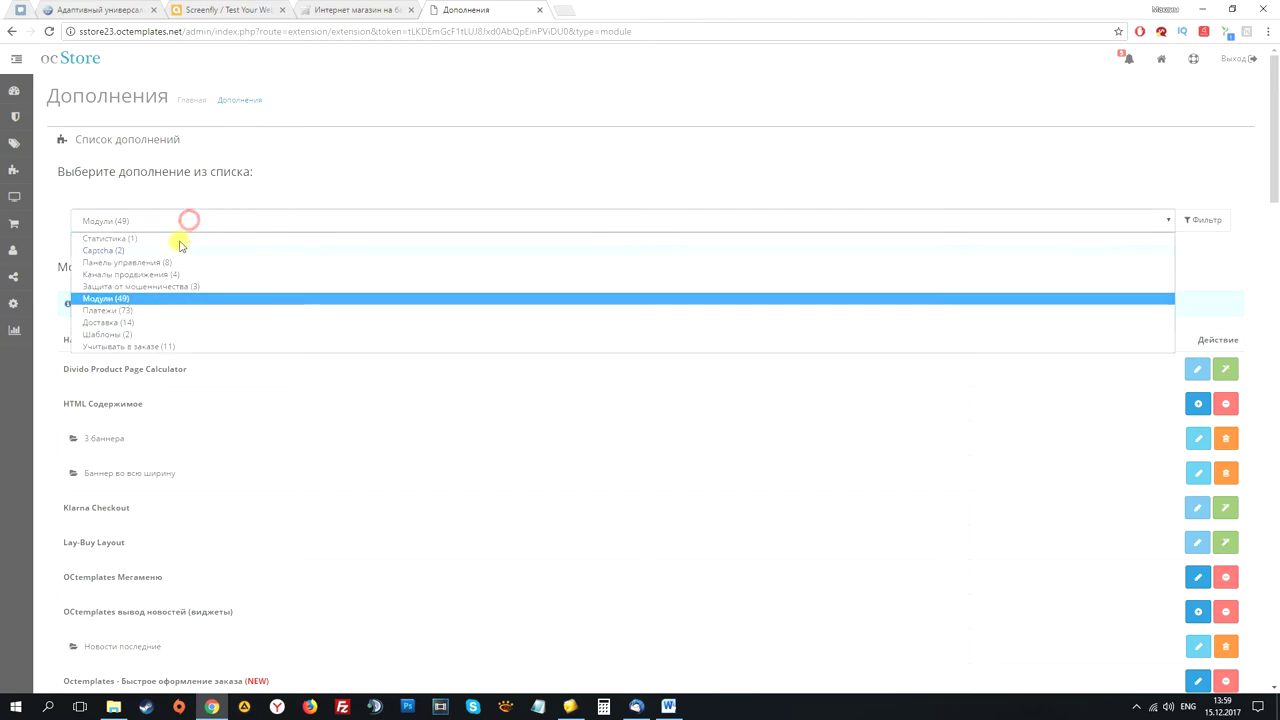
{"action": "left_click", "coordinate": [366, 120]}
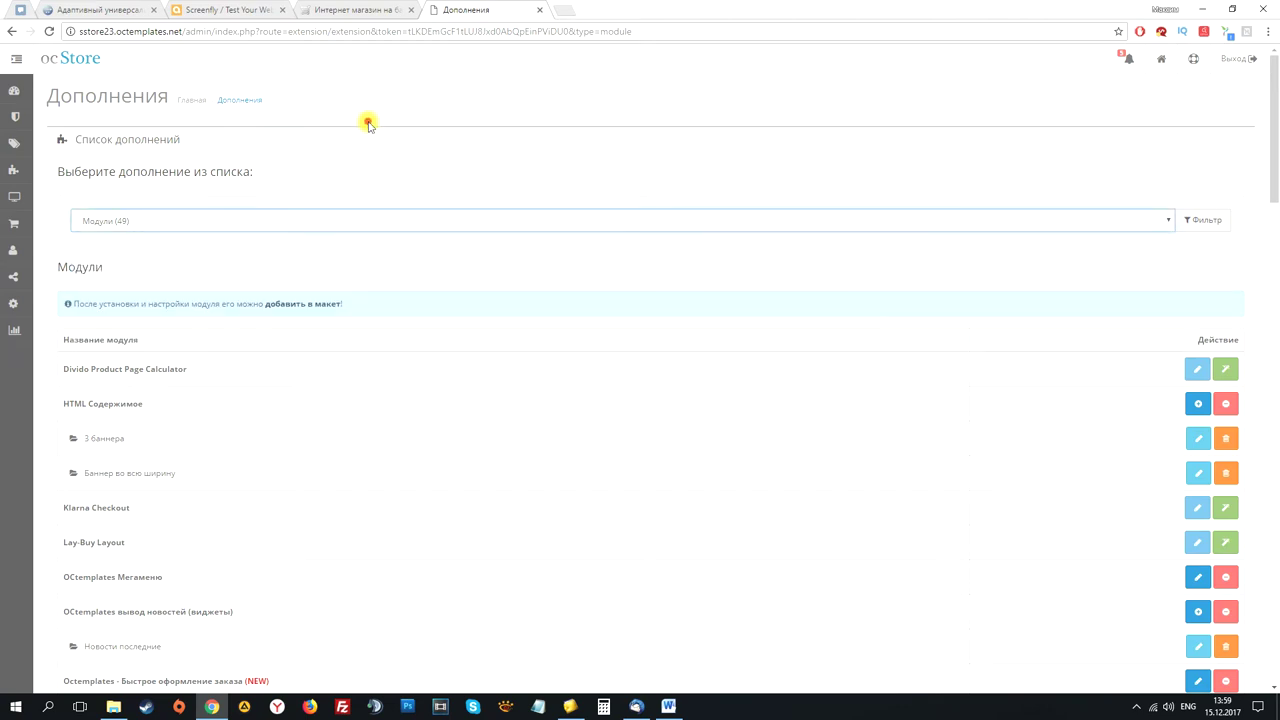
Look through the module list for the Octemplates modules, highlighting the prefix in their names.
{"action": "scroll", "coordinate": [286, 229], "scroll_direction": "down", "scroll_amount": 3}
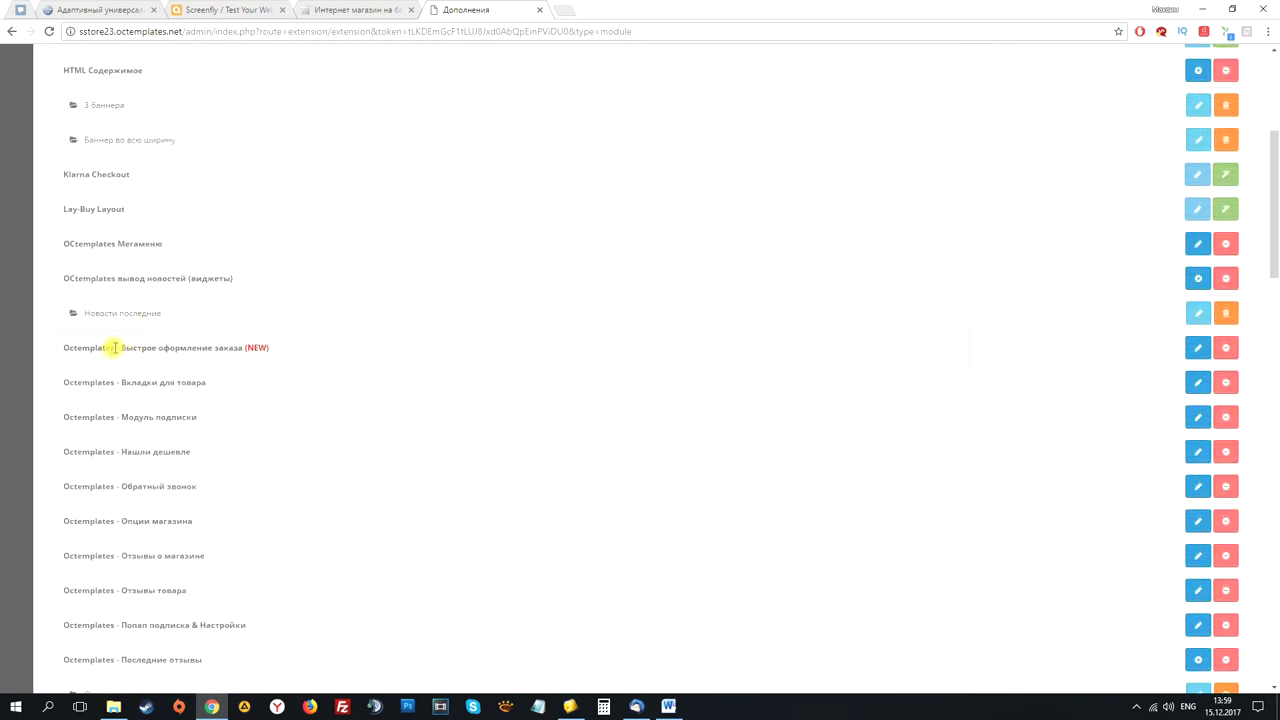
{"action": "left_click_drag", "start_coordinate": [63, 347], "coordinate": [112, 347]}
{"action": "left_click", "coordinate": [100, 278]}
{"action": "scroll", "coordinate": [210, 308], "scroll_direction": "up", "scroll_amount": 4}
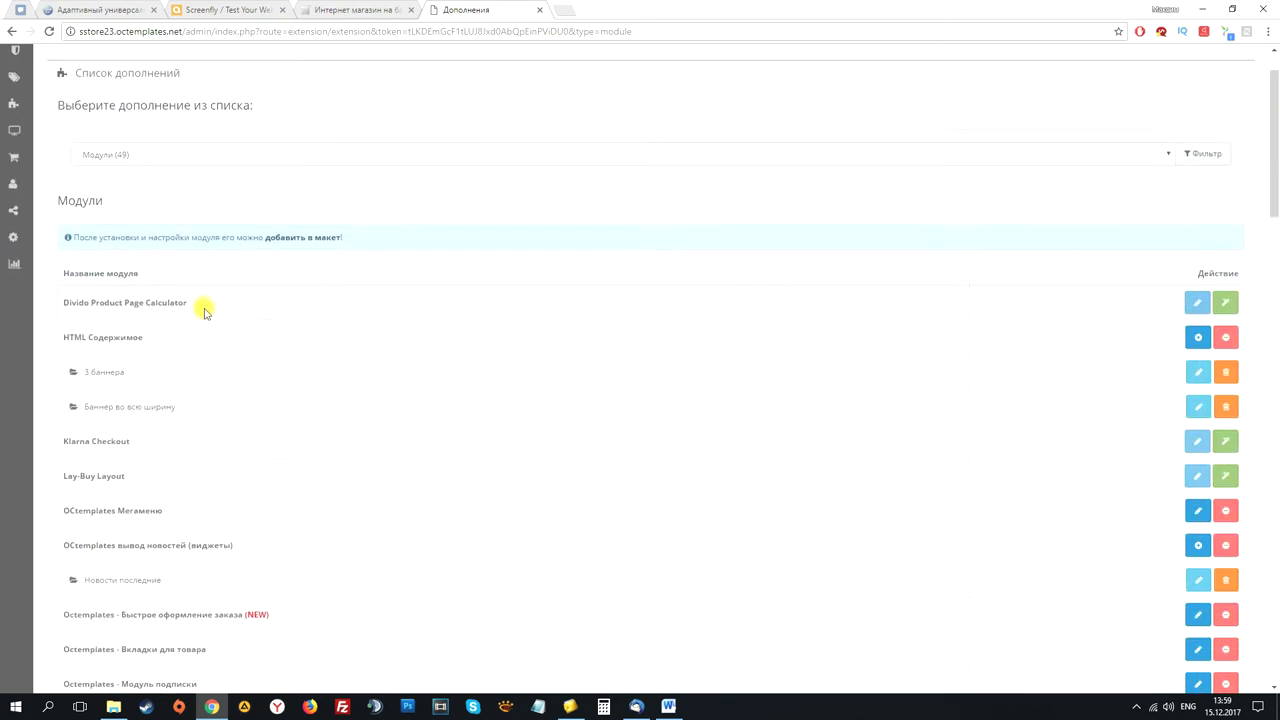
Open the OCtemplates Мегаменю module settings and compare its menu items with the storefront's main menu.
{"action": "scroll", "coordinate": [208, 310], "scroll_direction": "down", "scroll_amount": 1}
{"action": "scroll", "coordinate": [208, 312], "scroll_direction": "down", "scroll_amount": 1}
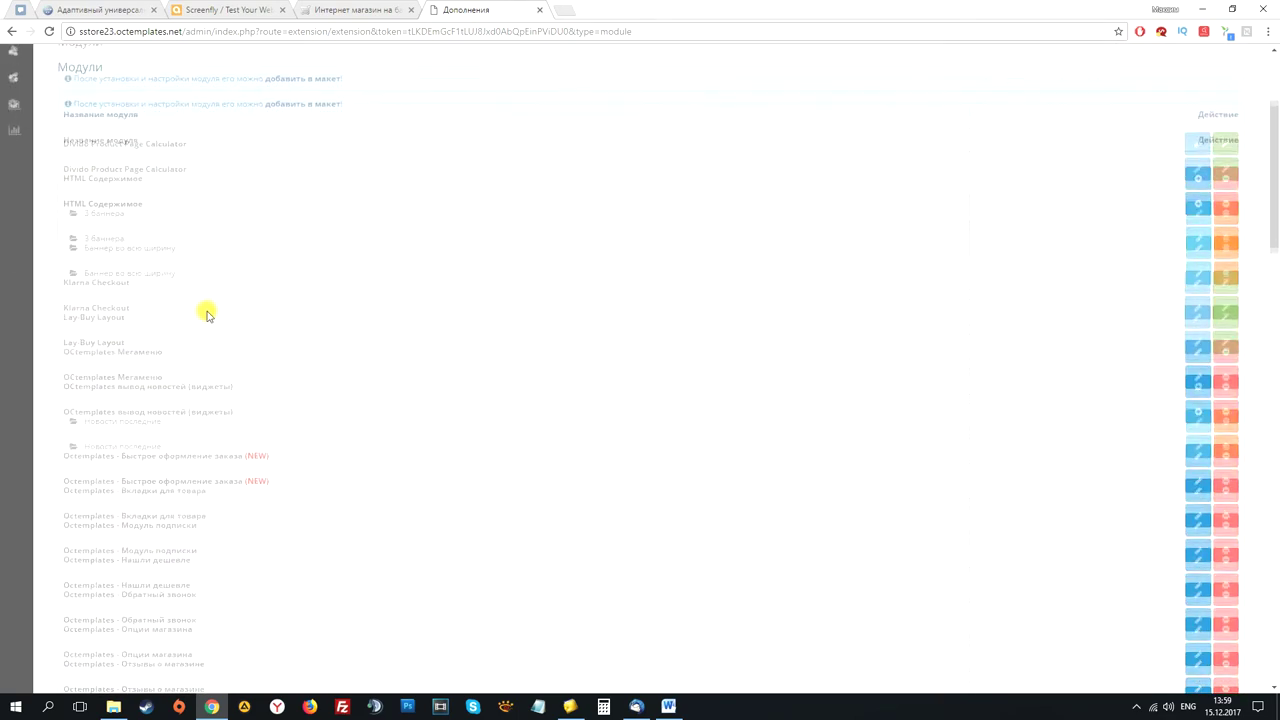
{"action": "left_click_drag", "start_coordinate": [166, 311], "coordinate": [63, 311]}
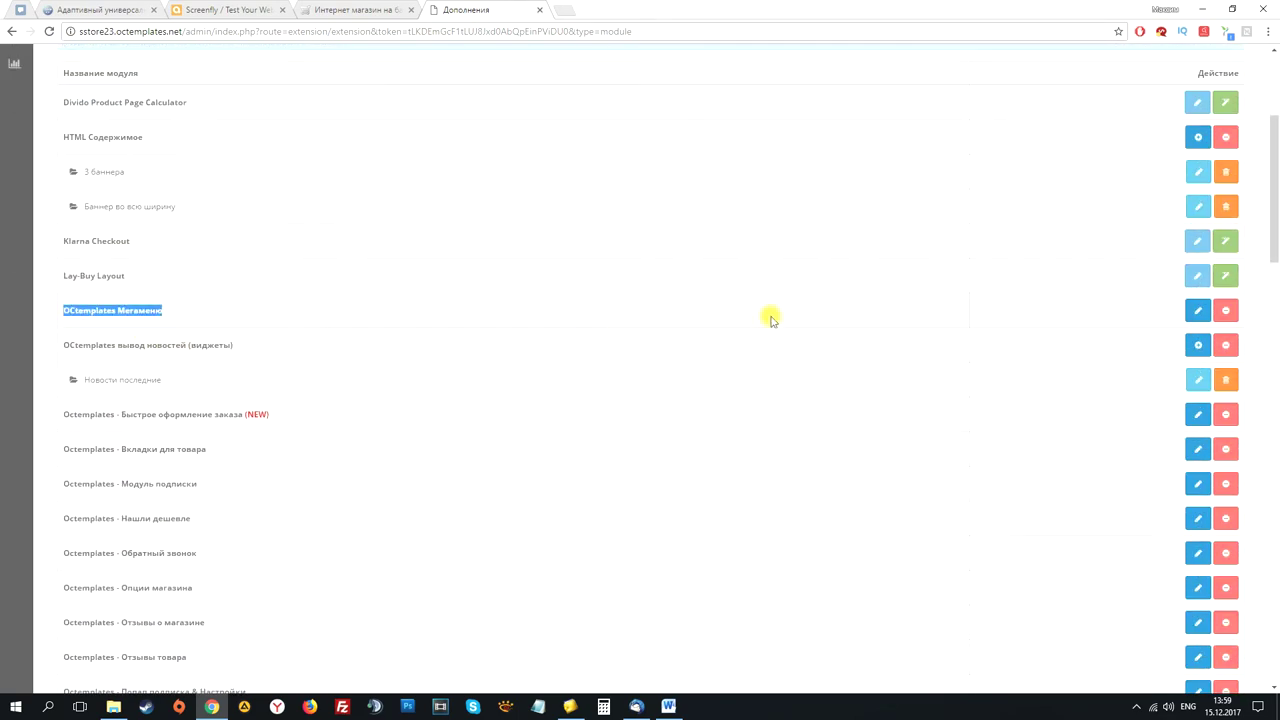
{"action": "left_click", "coordinate": [1197, 310]}
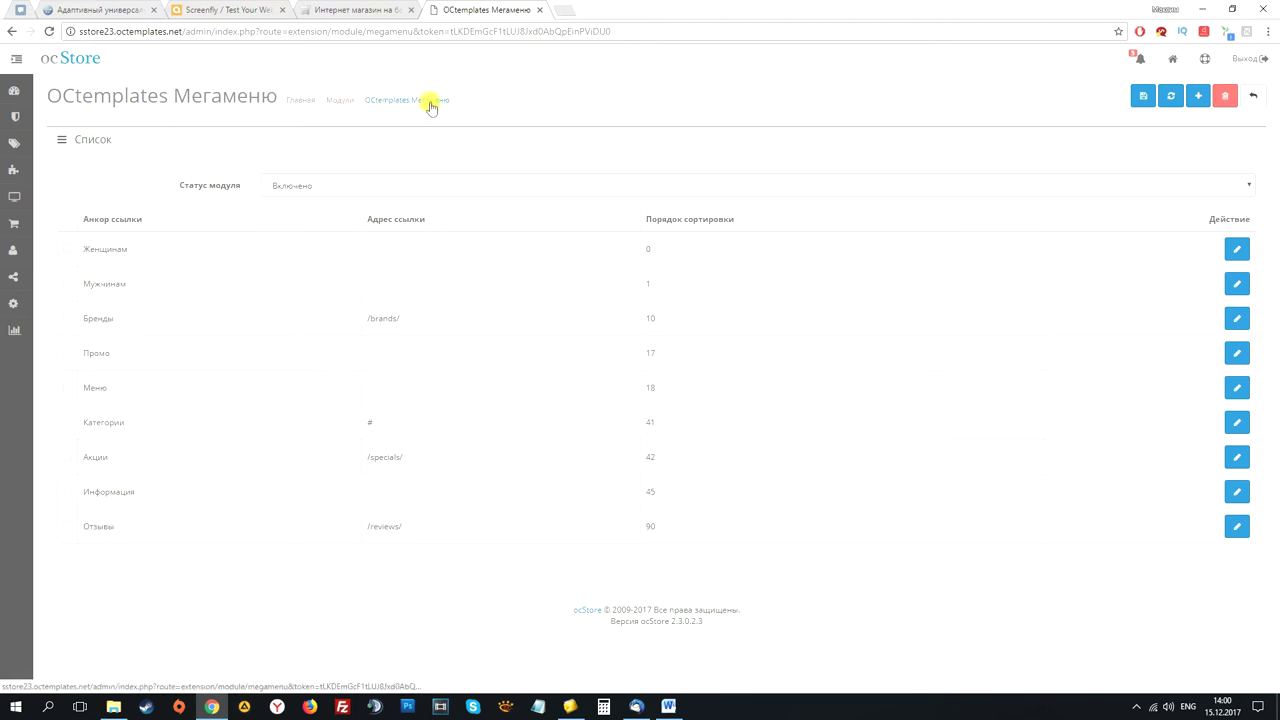
{"action": "left_click", "coordinate": [330, 10]}
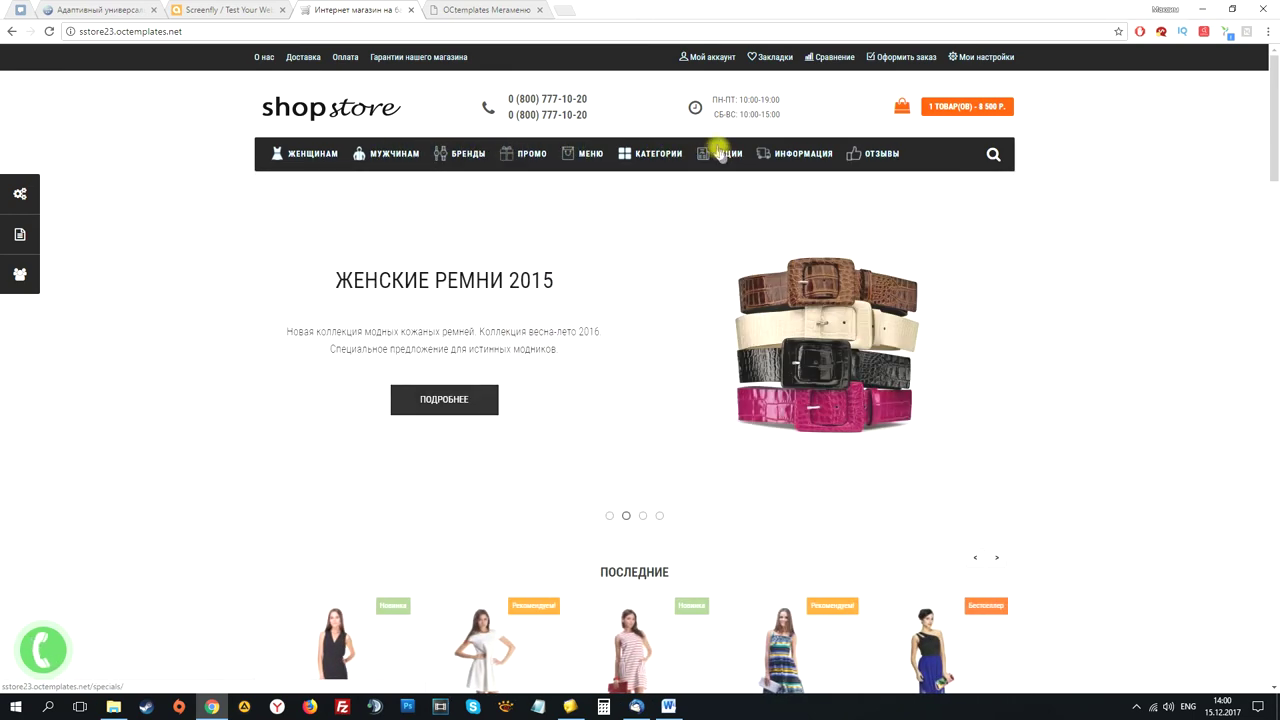
{"action": "left_click", "coordinate": [470, 10]}
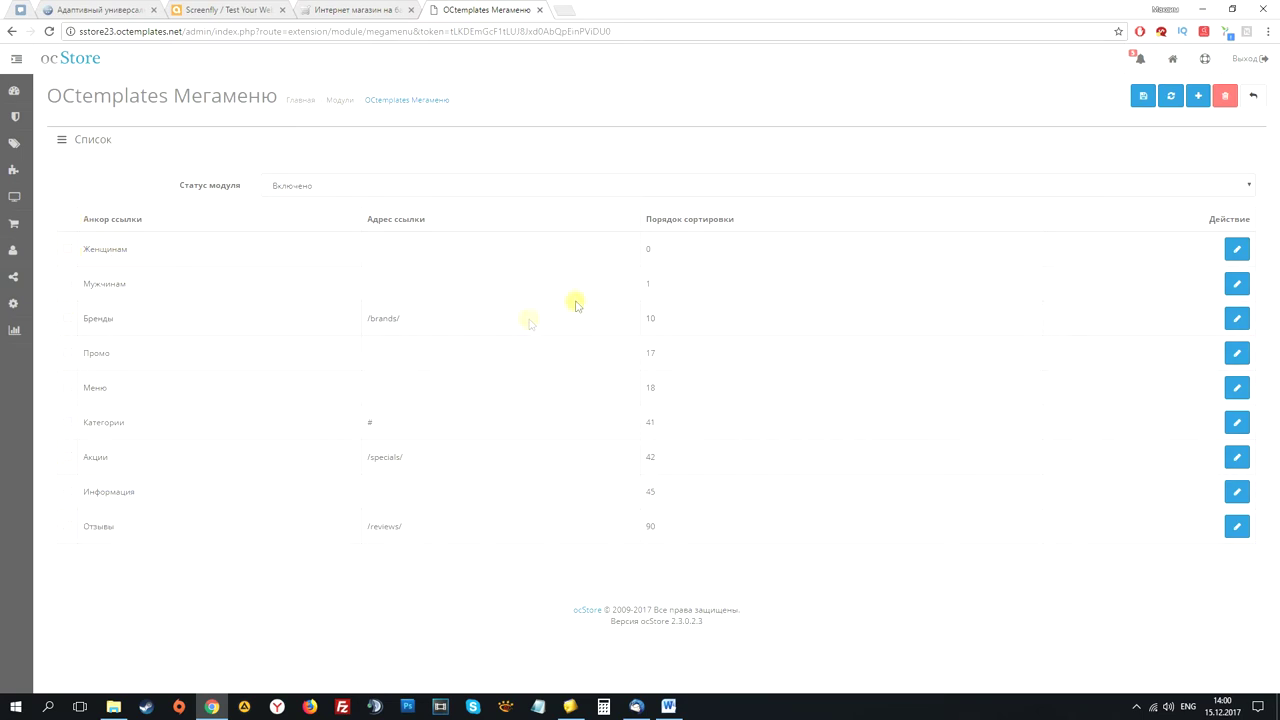
Open the Женщинам menu item for editing and review its general settings, category options and HTML block.
{"action": "left_click", "coordinate": [1237, 249]}
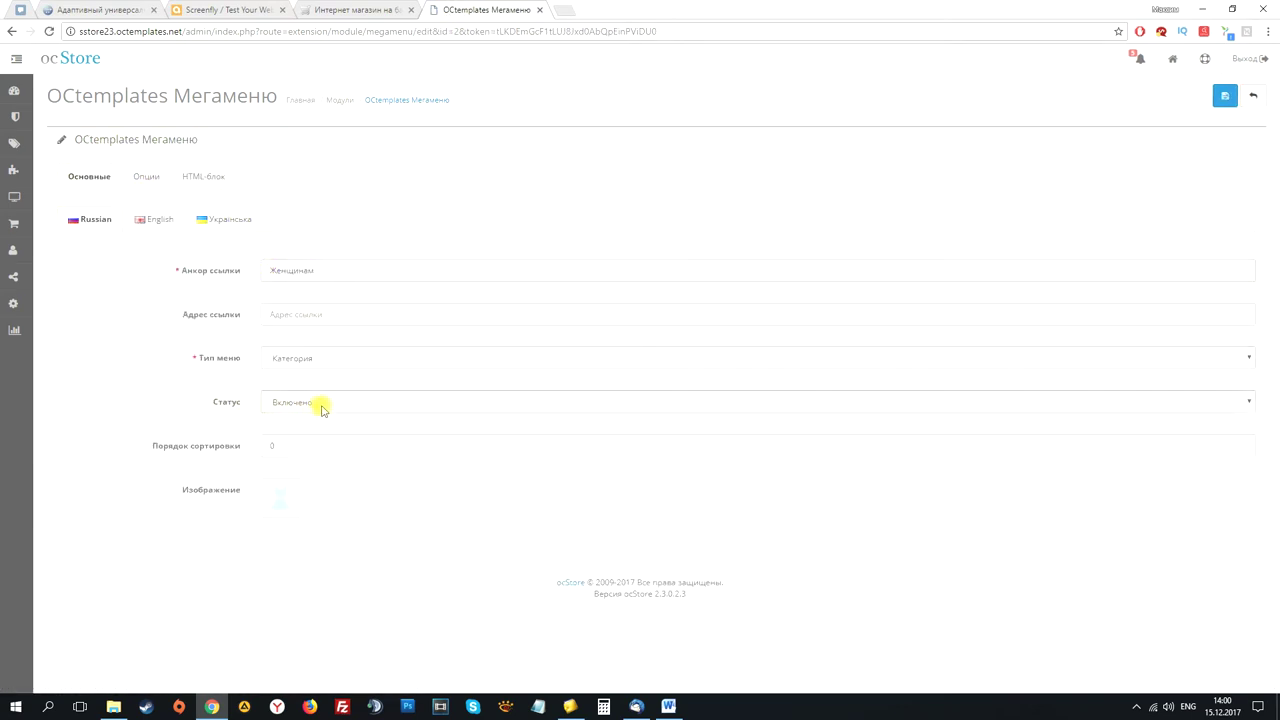
{"action": "left_click", "coordinate": [151, 175]}
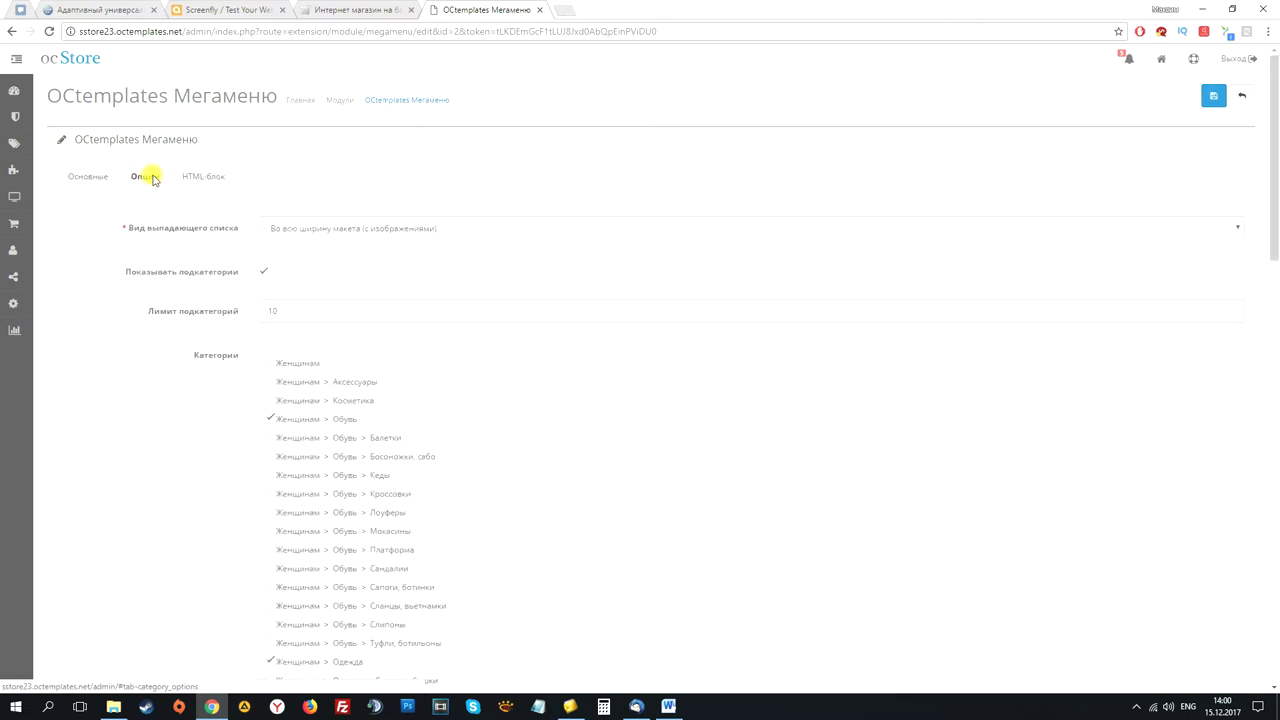
{"action": "scroll", "coordinate": [192, 352], "scroll_direction": "down", "scroll_amount": 8}
{"action": "scroll", "coordinate": [188, 354], "scroll_direction": "up", "scroll_amount": 8}
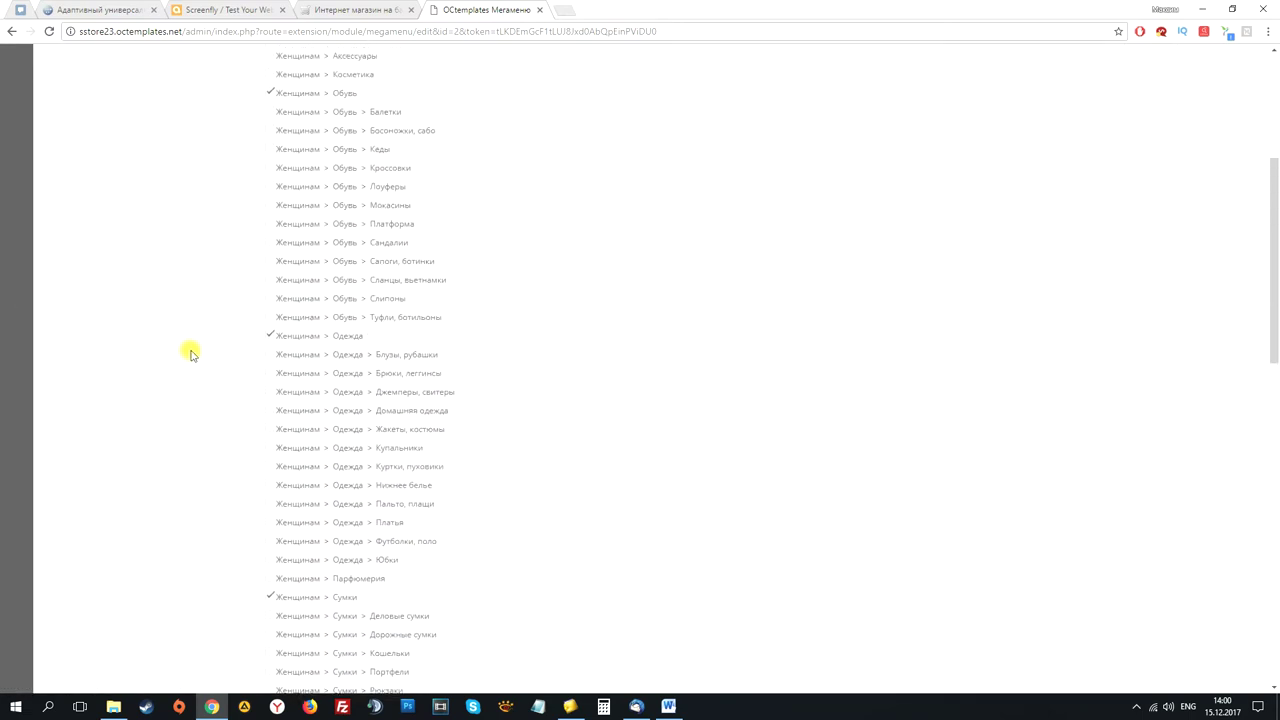
{"action": "left_click", "coordinate": [199, 177]}
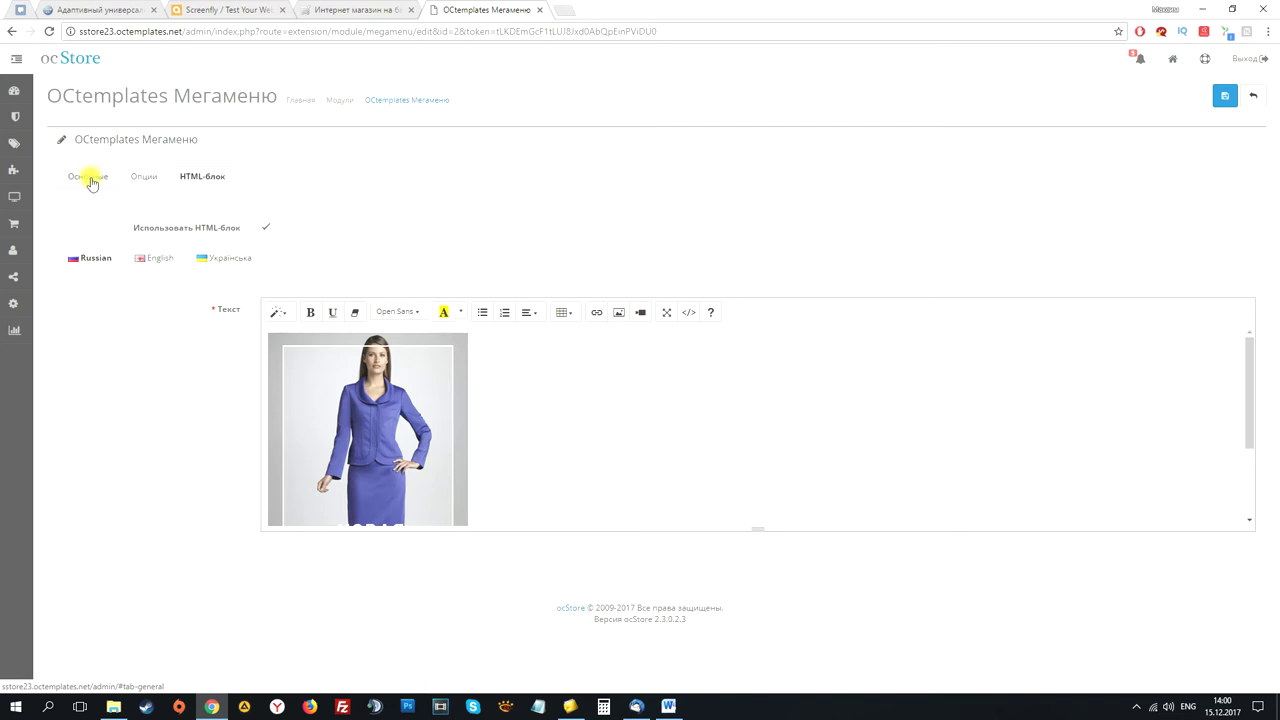
{"action": "scroll", "coordinate": [327, 458], "scroll_direction": "down", "scroll_amount": 2}
Return to the module list, glancing at the storefront, and locate the OCtemplates вывод новостей (виджеты) module.
{"action": "left_click", "coordinate": [337, 99]}
{"action": "left_click", "coordinate": [366, 9]}
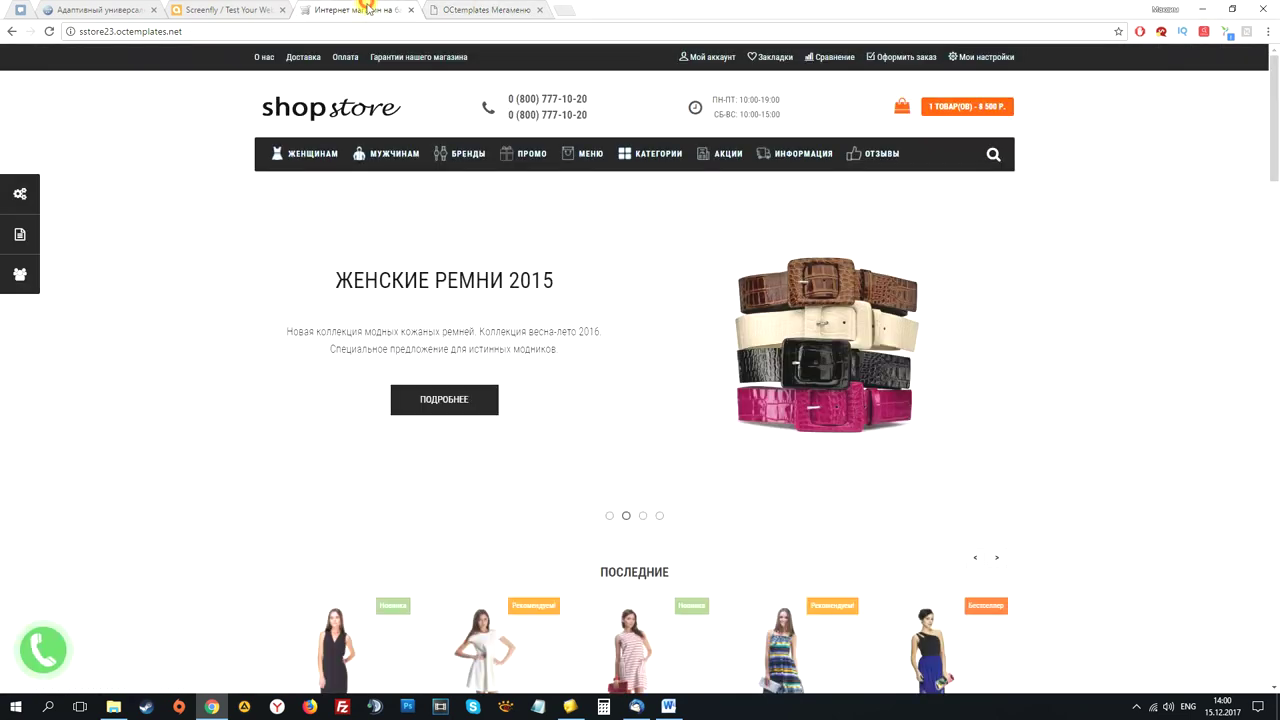
{"action": "left_click", "coordinate": [443, 10]}
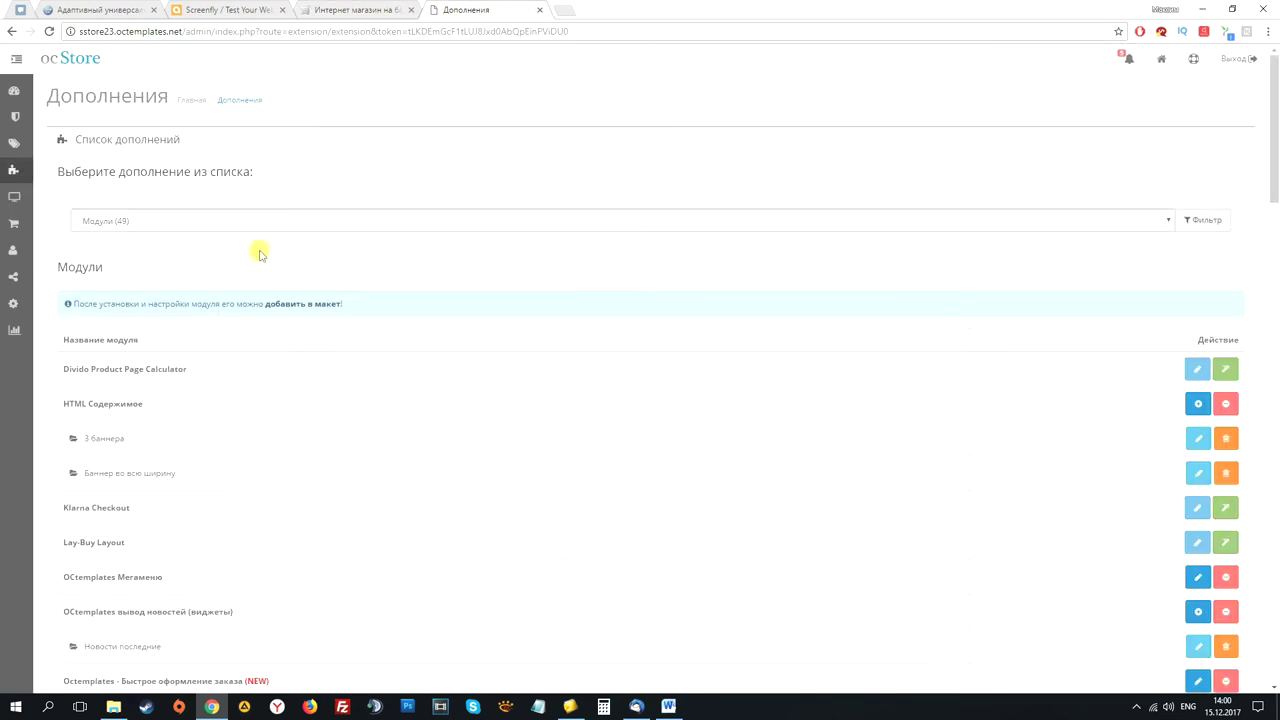
{"action": "scroll", "coordinate": [380, 408], "scroll_direction": "down", "scroll_amount": 2}
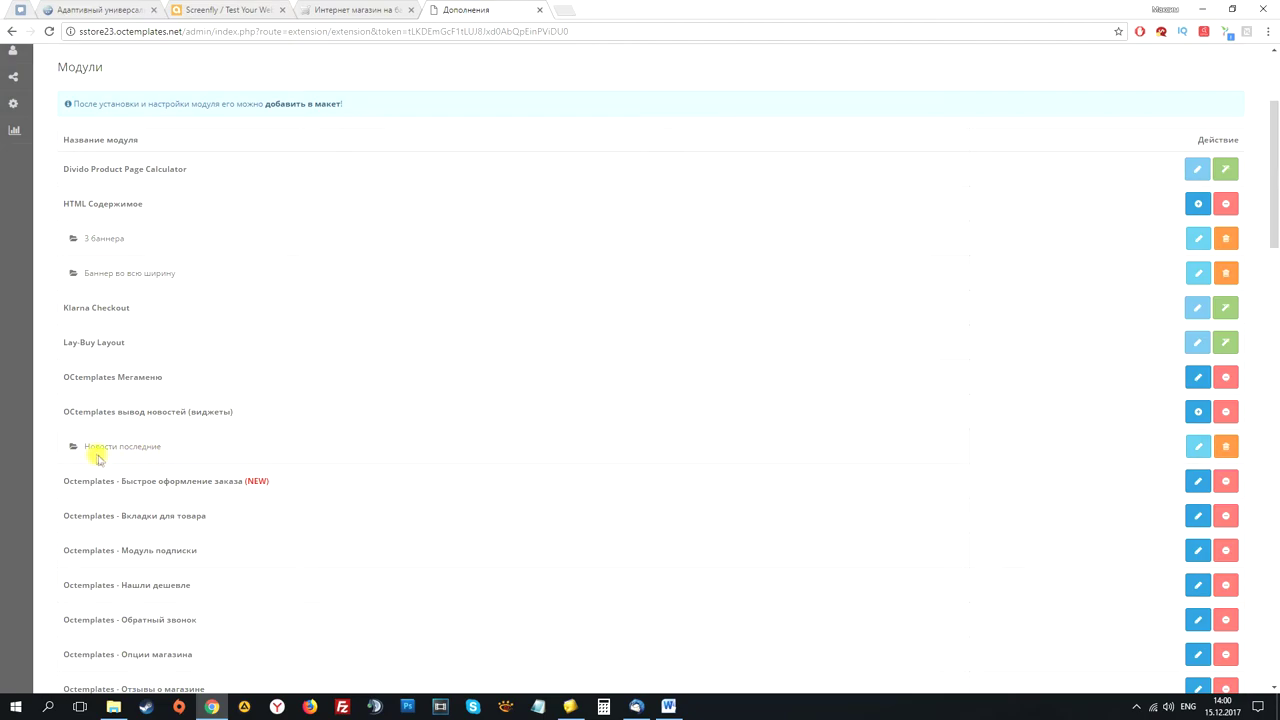
Find the Новости block on the storefront home page and open the full news page to look it over.
{"action": "left_click", "coordinate": [295, 14]}
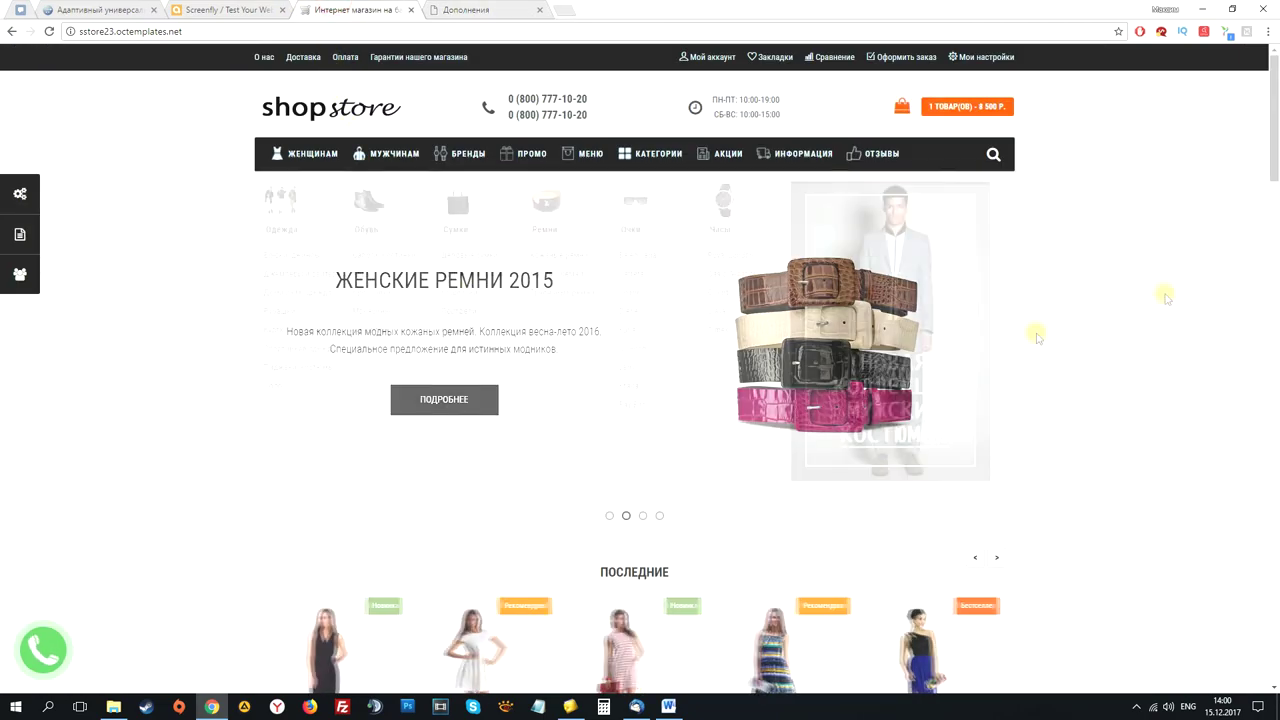
{"action": "scroll", "coordinate": [1230, 272], "scroll_direction": "down", "scroll_amount": 10}
{"action": "scroll", "coordinate": [1227, 275], "scroll_direction": "down", "scroll_amount": 15}
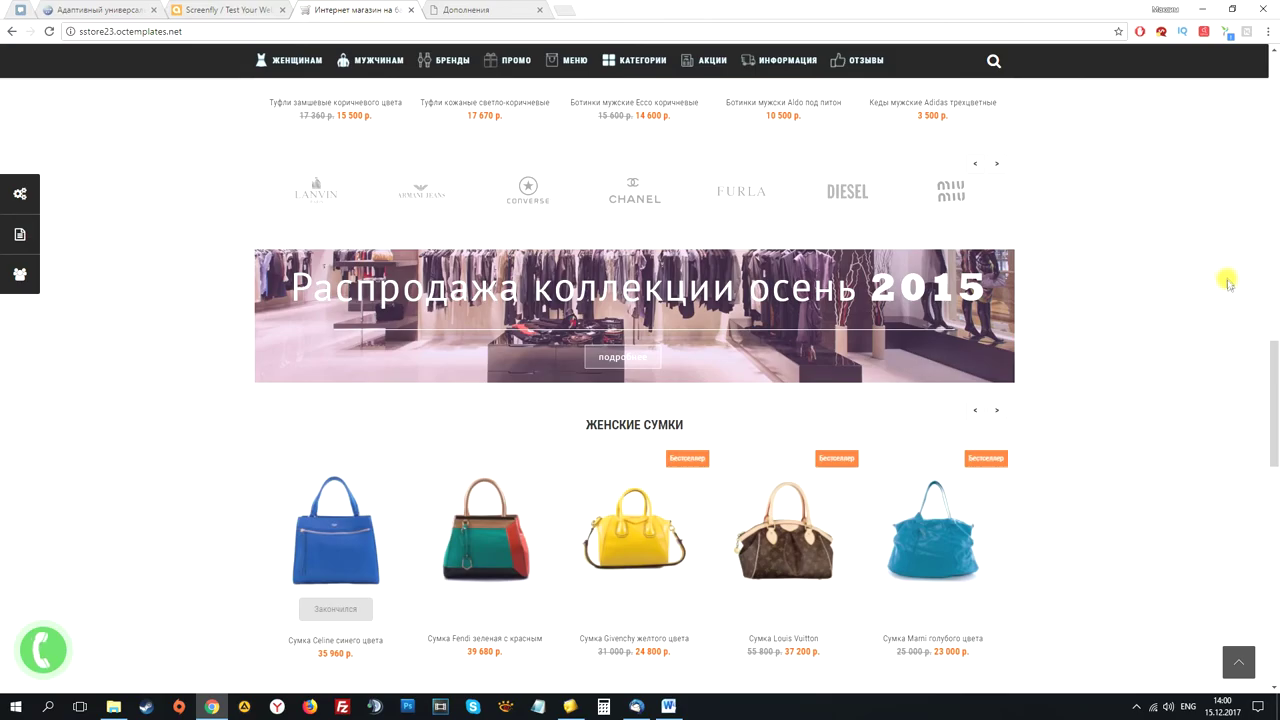
{"action": "scroll", "coordinate": [1230, 286], "scroll_direction": "up", "scroll_amount": 5}
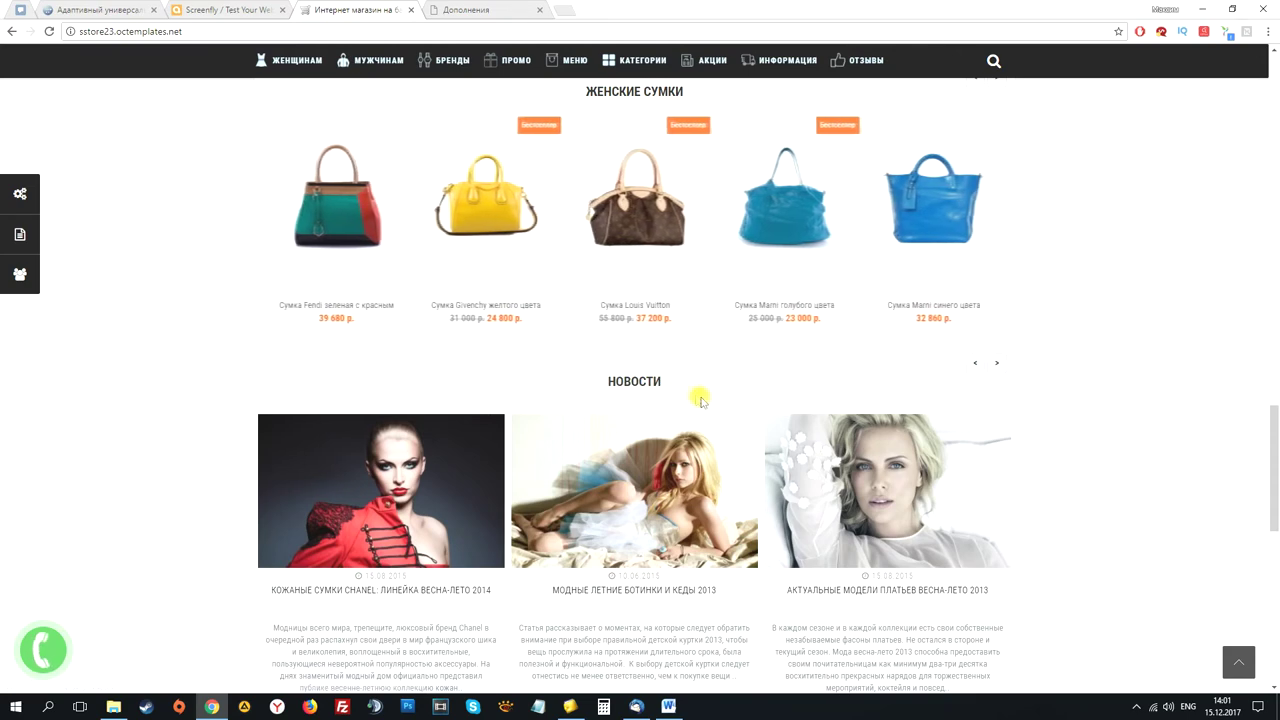
{"action": "scroll", "coordinate": [680, 370], "scroll_direction": "down", "scroll_amount": 1}
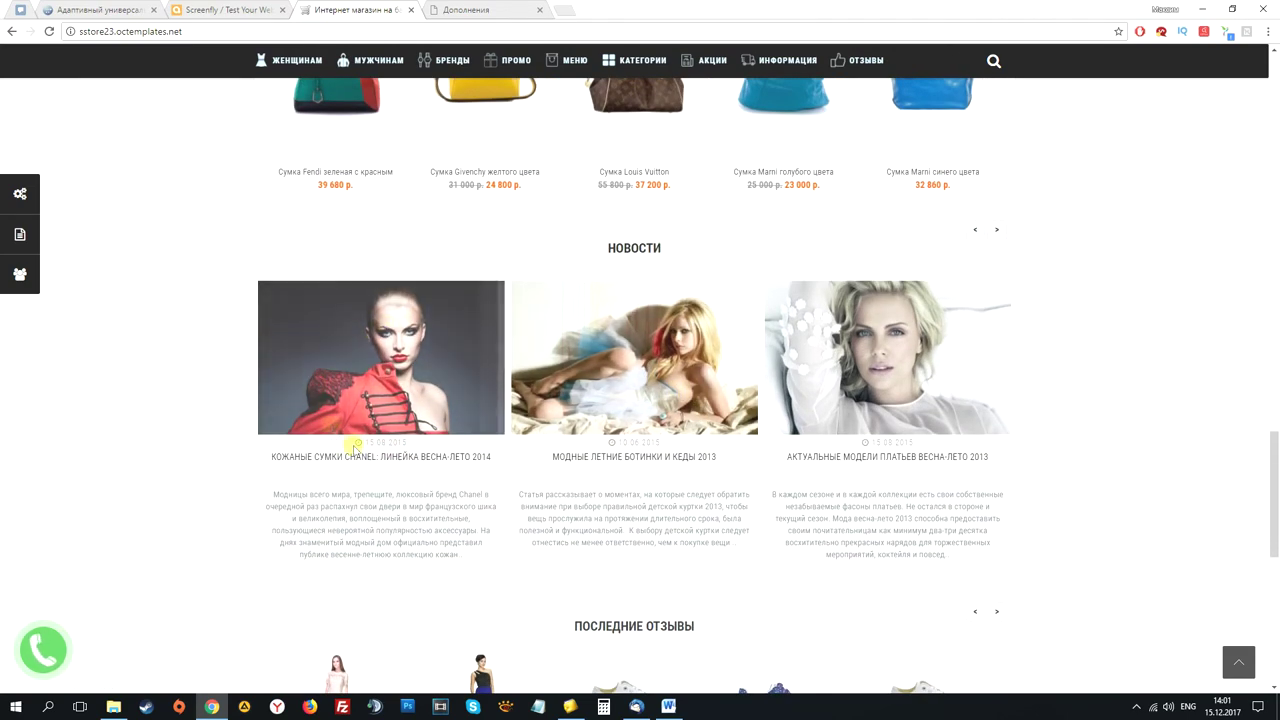
{"action": "left_click", "coordinate": [612, 249]}
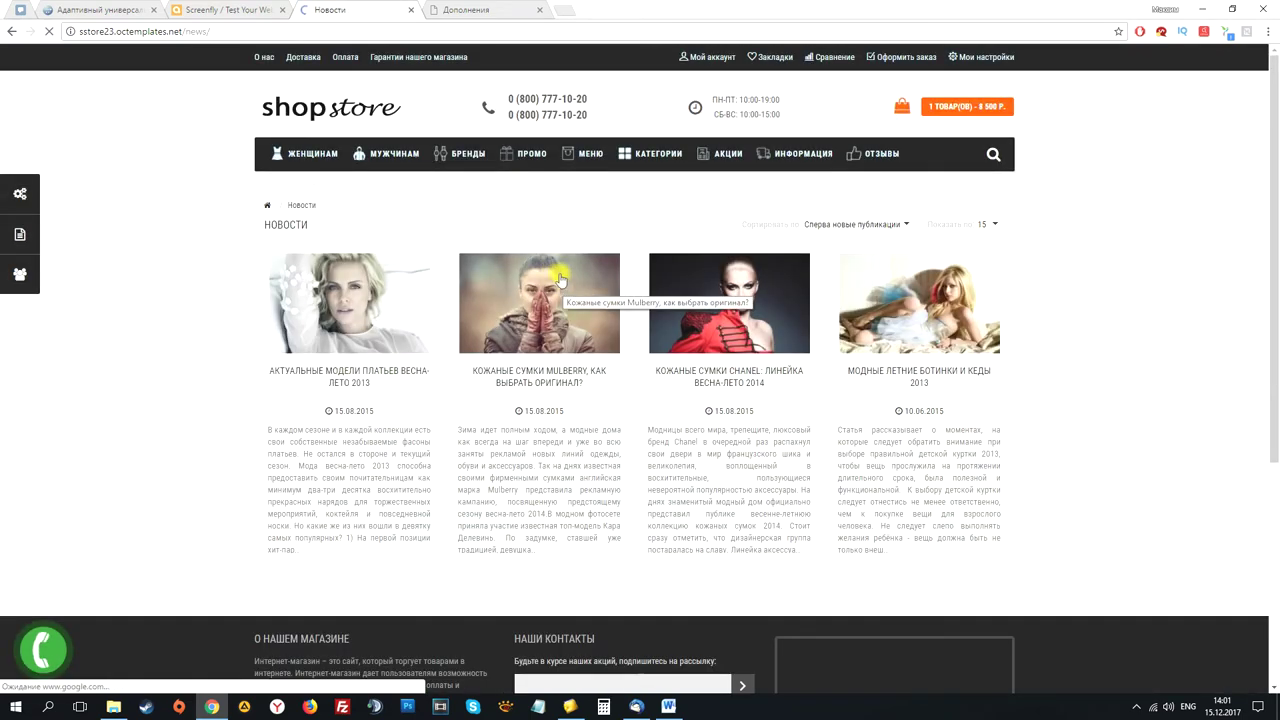
{"action": "scroll", "coordinate": [1090, 306], "scroll_direction": "down", "scroll_amount": 2}
{"action": "scroll", "coordinate": [1066, 313], "scroll_direction": "up", "scroll_amount": 2}
Open the Новости последние widget for editing from the admin module list.
{"action": "left_click", "coordinate": [473, 7]}
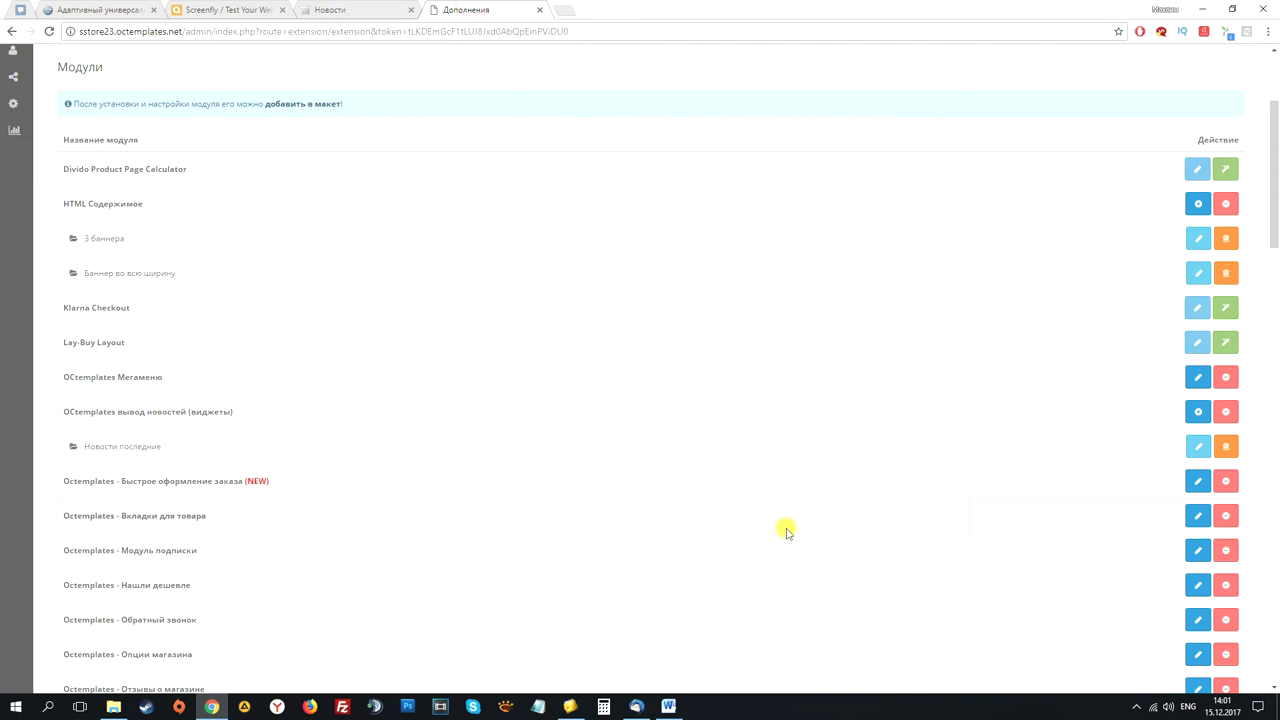
{"action": "scroll", "coordinate": [960, 488], "scroll_direction": "down", "scroll_amount": 1}
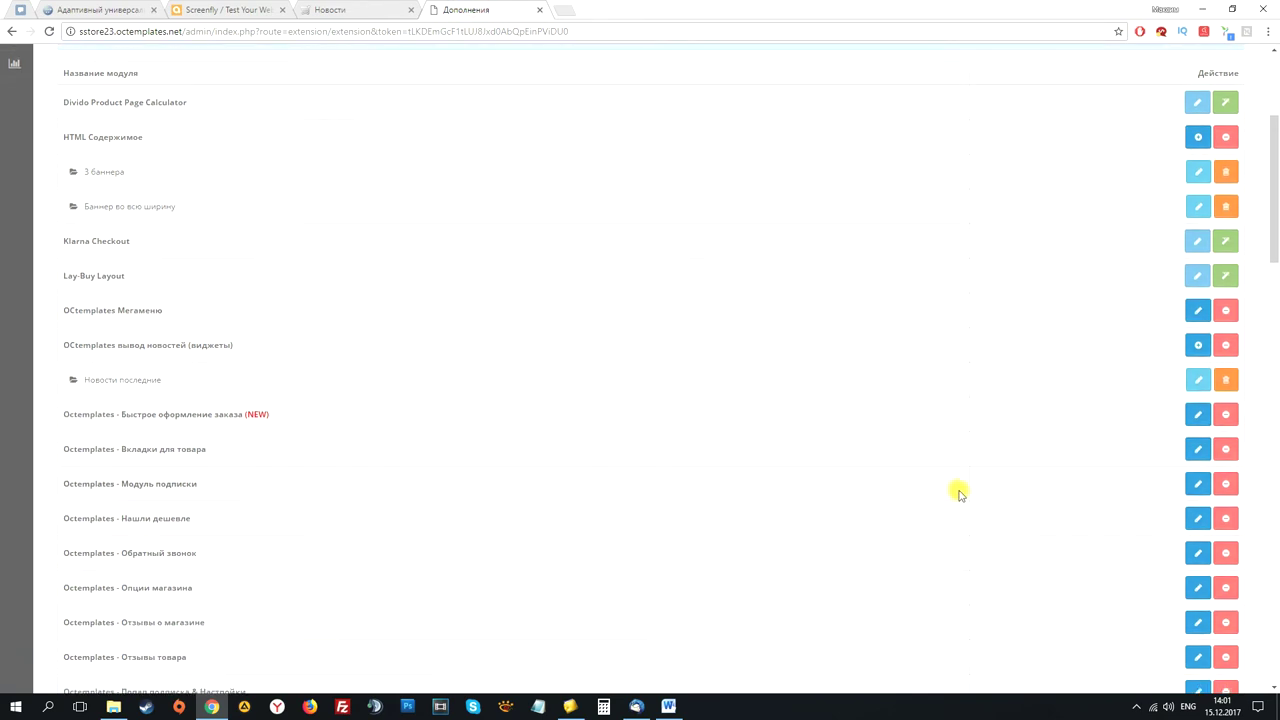
{"action": "left_click", "coordinate": [1198, 379]}
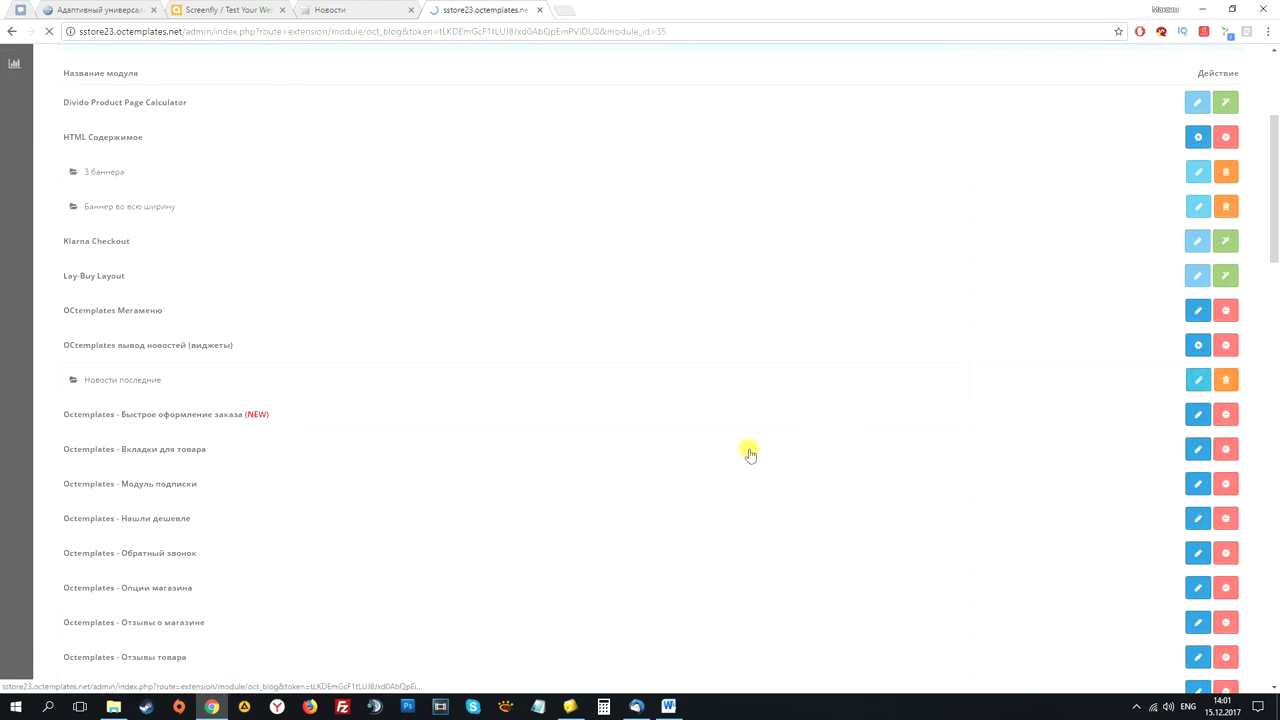
Review the news widget's settings, including the list of selectable news, news limit, description length and image size.
{"action": "left_click", "coordinate": [281, 185]}
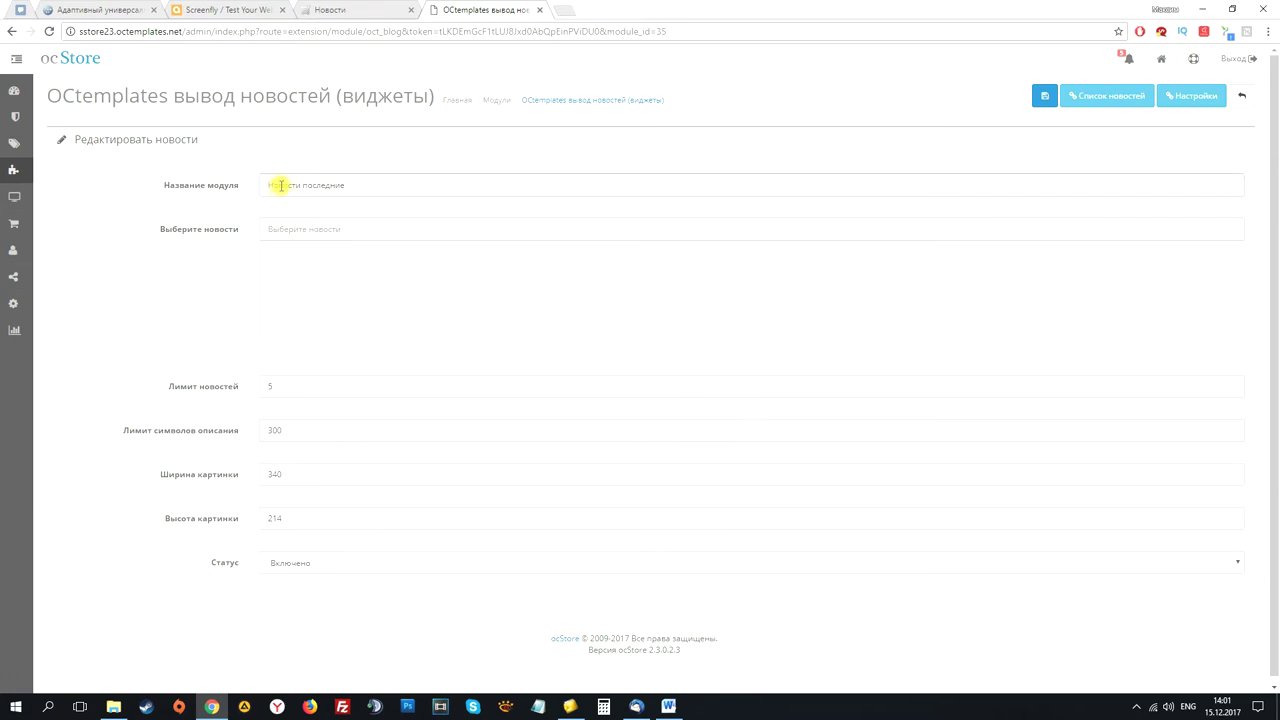
{"action": "left_click", "coordinate": [270, 232]}
{"action": "left_click", "coordinate": [303, 230]}
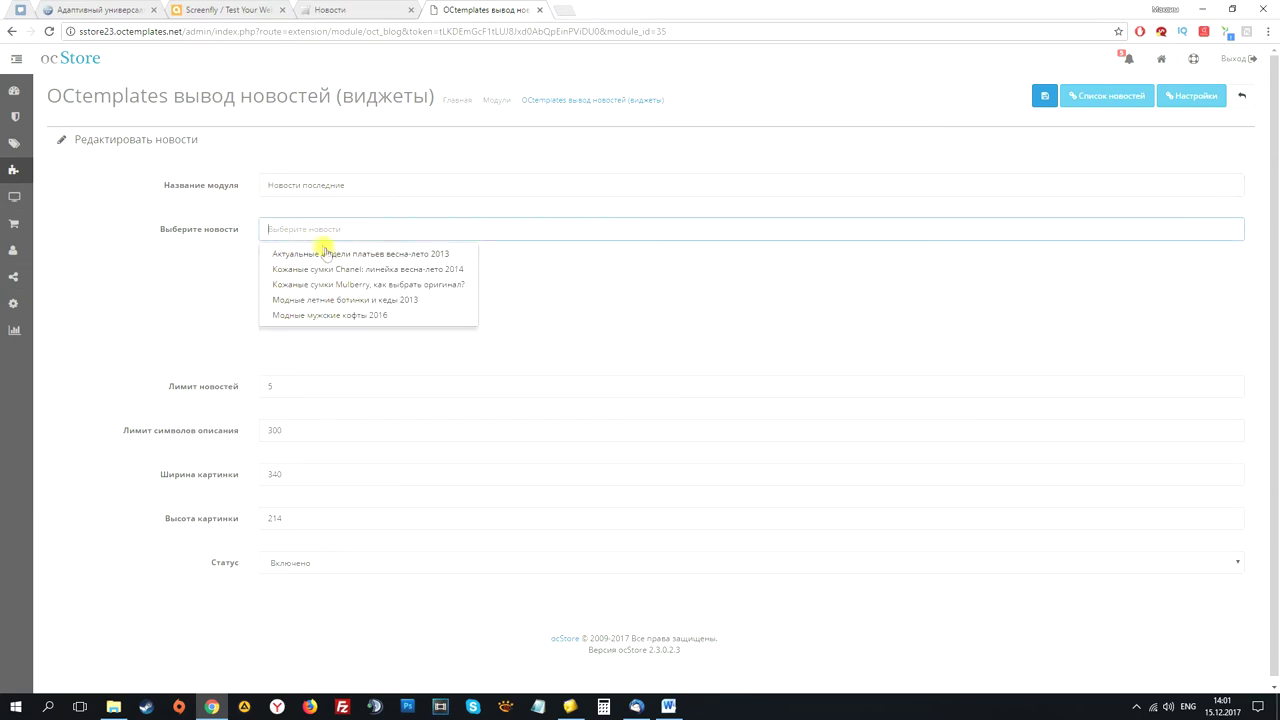
{"action": "left_click", "coordinate": [180, 268]}
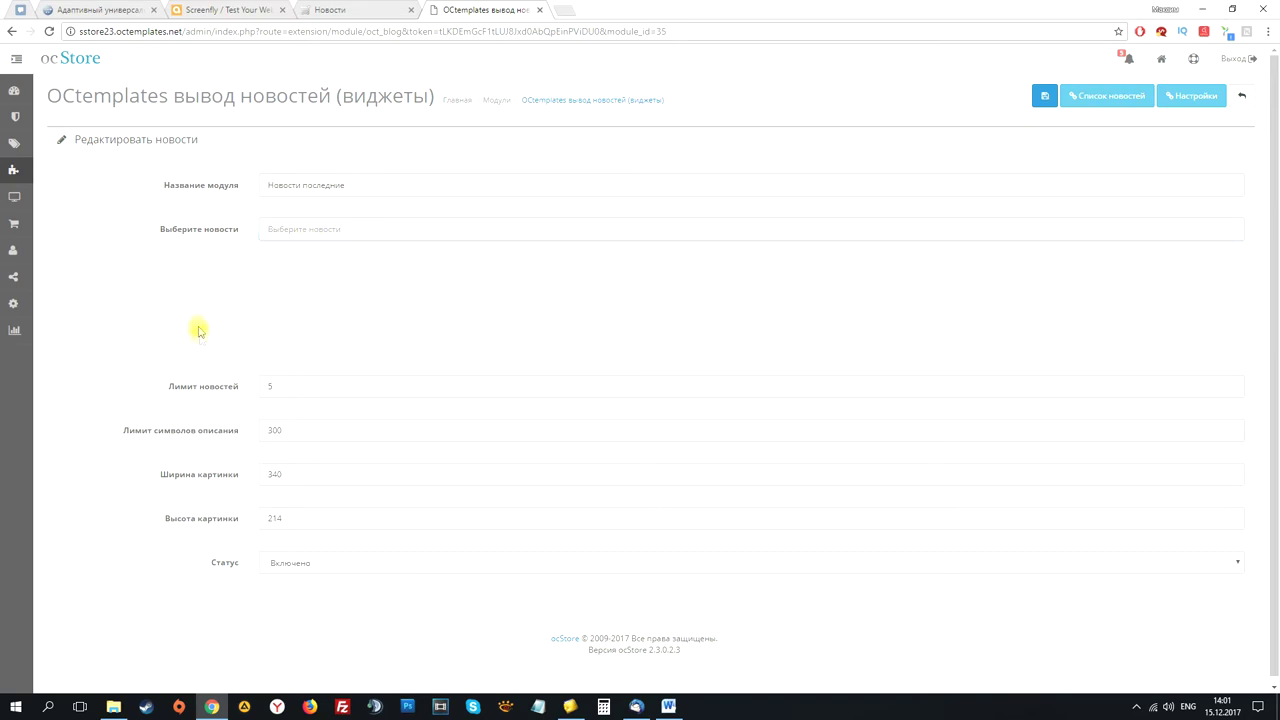
{"action": "left_click", "coordinate": [288, 389]}
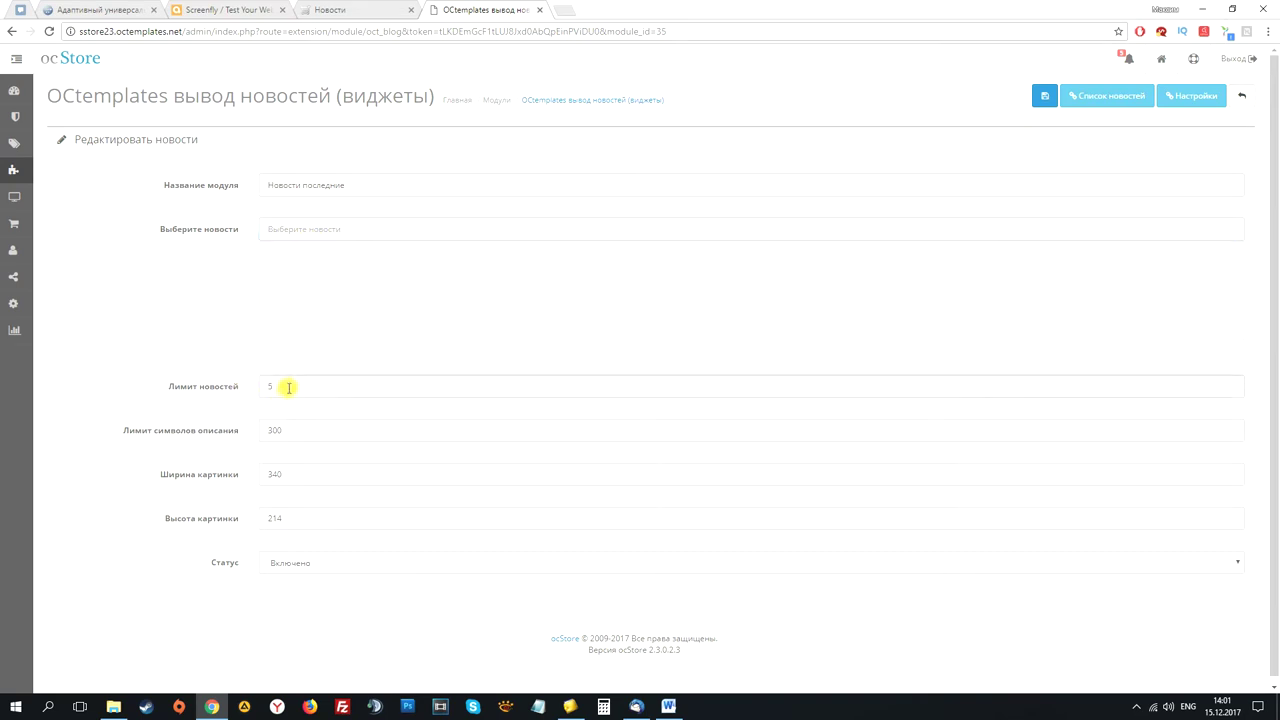
{"action": "left_click", "coordinate": [228, 482]}
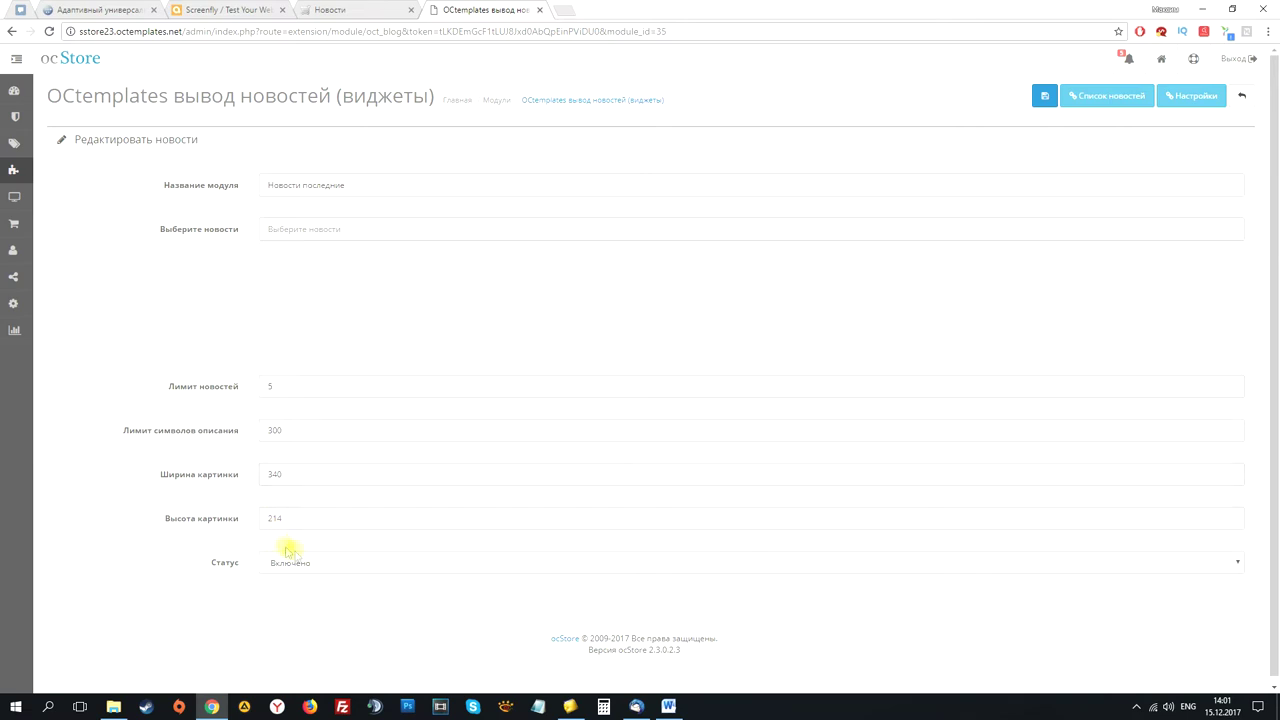
Return to the module list and open the Octemplates - Быстрое оформление заказа (NEW) module for editing.
{"action": "left_click", "coordinate": [494, 102]}
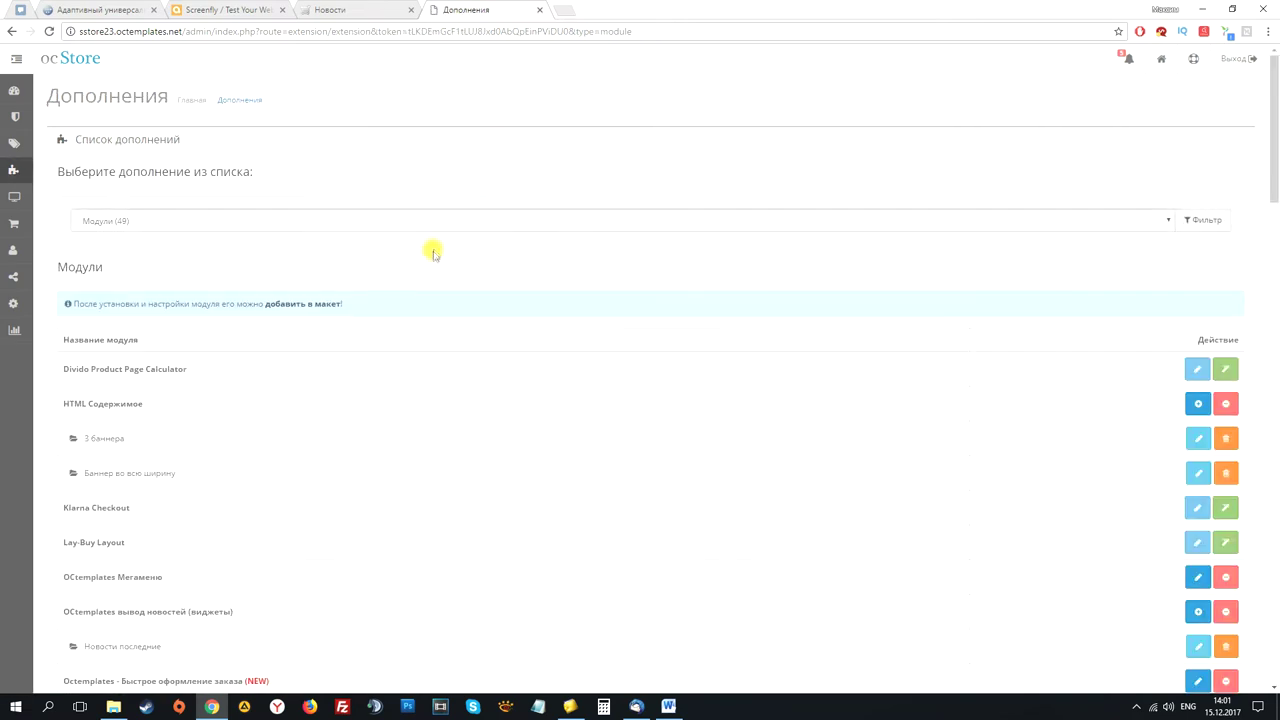
{"action": "scroll", "coordinate": [540, 402], "scroll_direction": "down", "scroll_amount": 3}
{"action": "scroll", "coordinate": [540, 400], "scroll_direction": "down", "scroll_amount": 1}
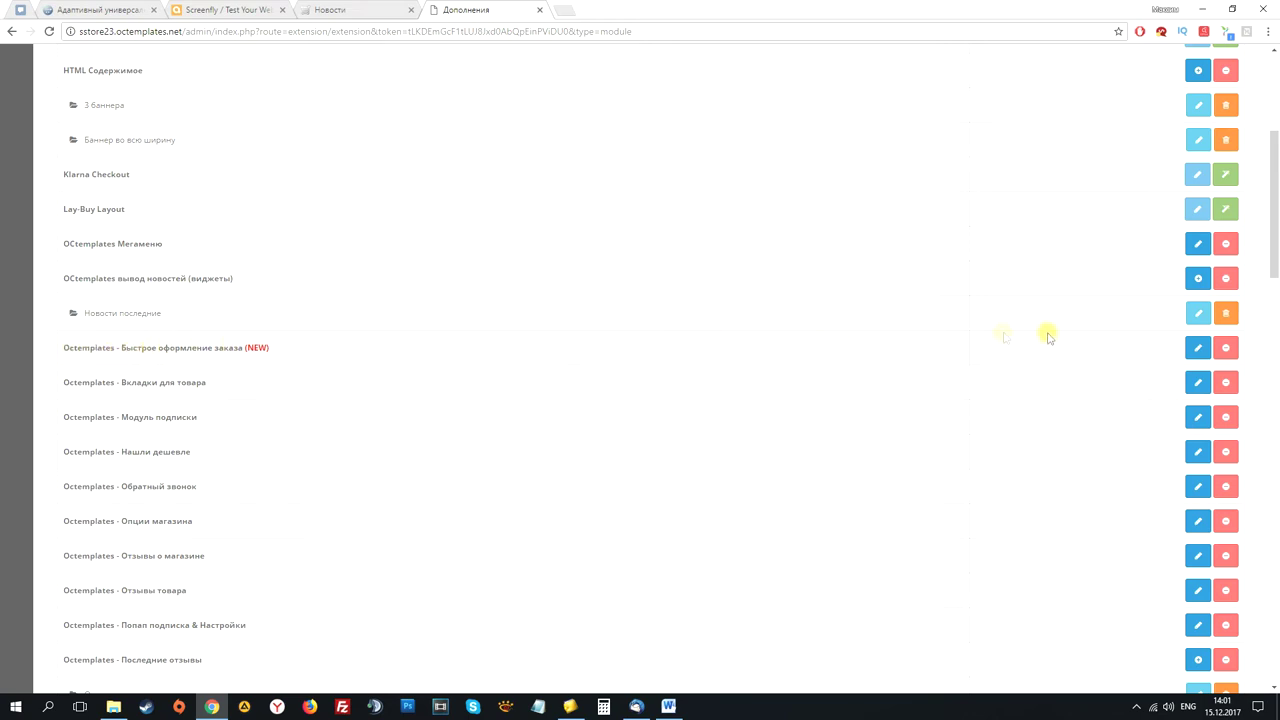
{"action": "left_click", "coordinate": [1197, 347]}
Open the cart on the storefront and proceed to the order checkout page.
{"action": "left_click", "coordinate": [355, 10]}
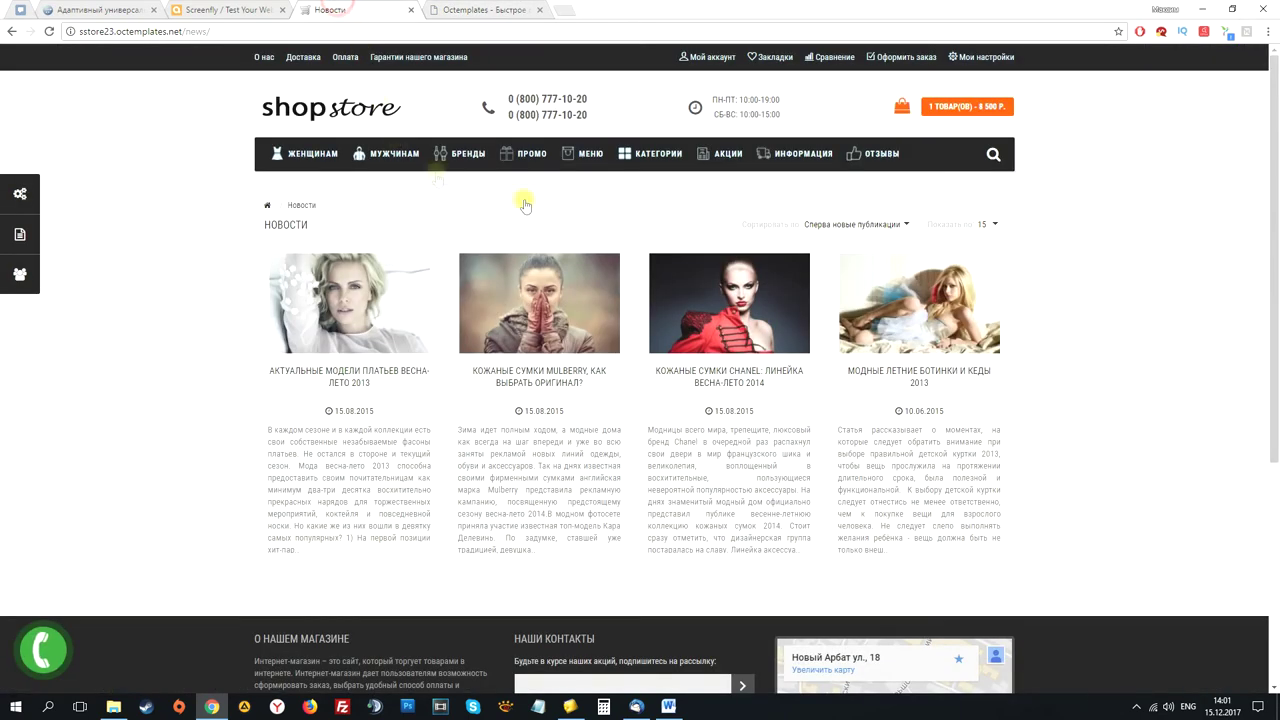
{"action": "left_click", "coordinate": [970, 106]}
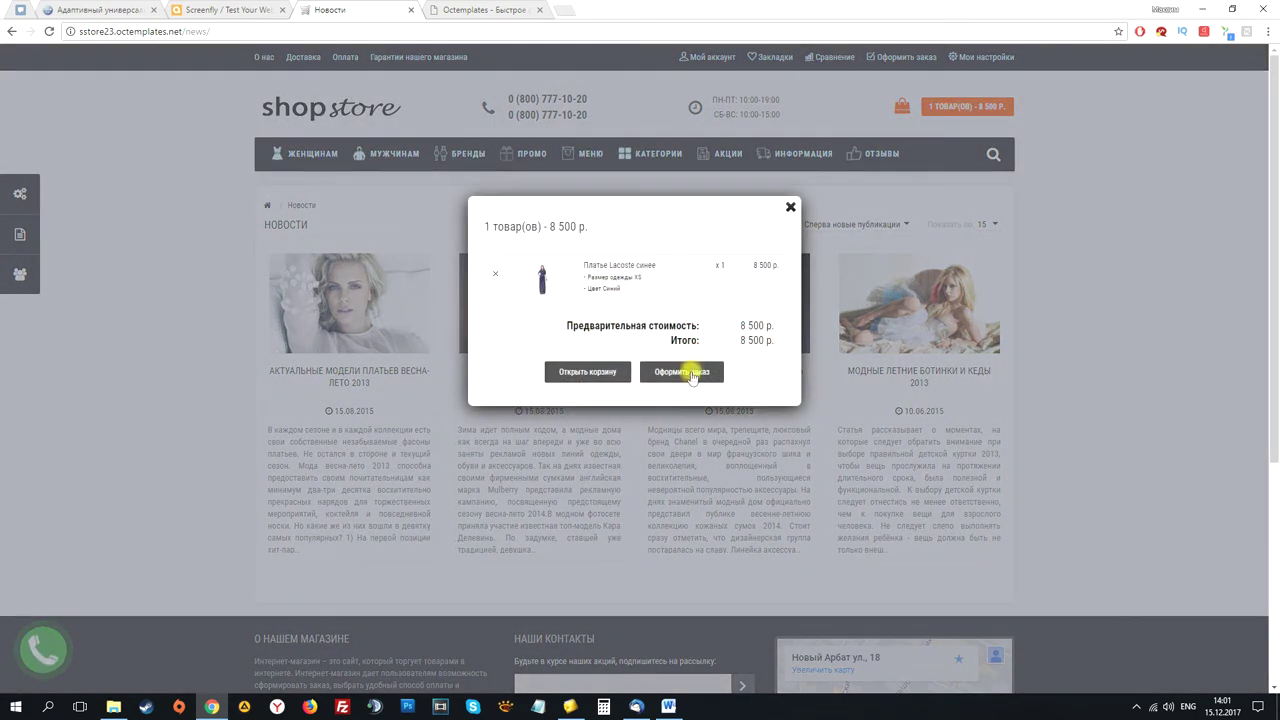
{"action": "left_click", "coordinate": [695, 372]}
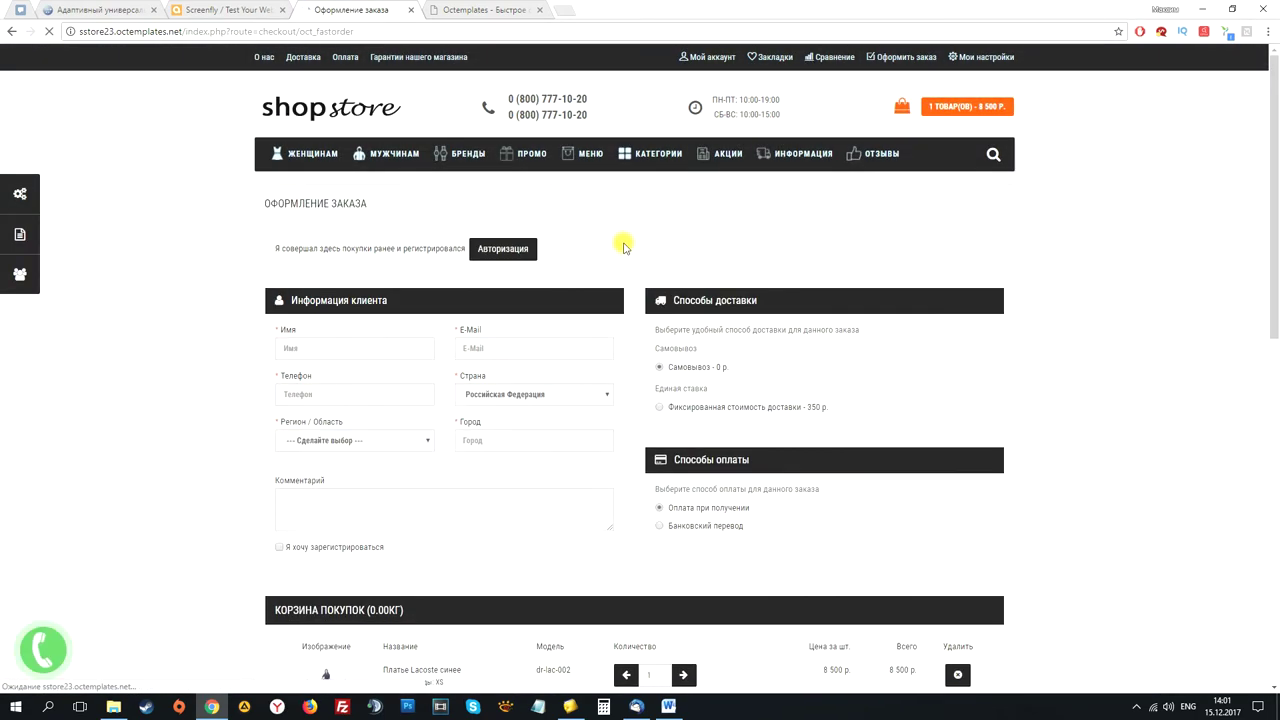
Enlarge the checkout page to 110% and examine its customer details, delivery, payment and cart sections.
{"action": "key", "text": "ctrl+plus"}
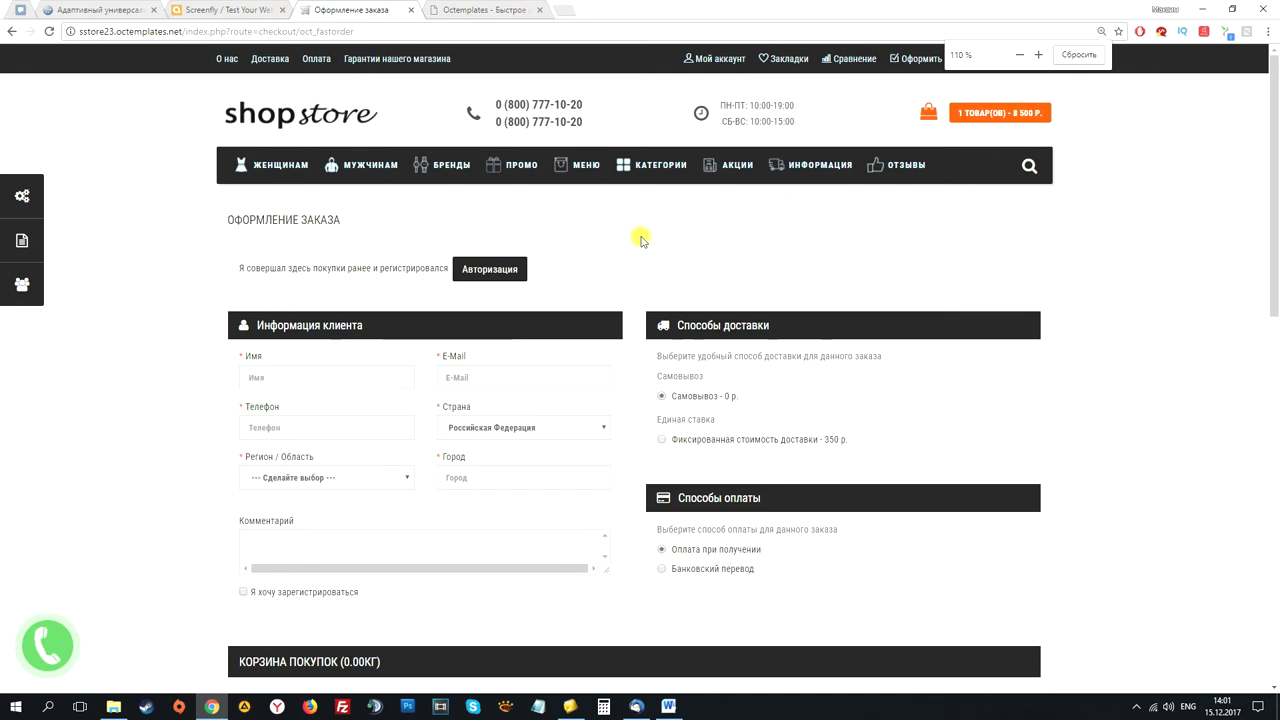
{"action": "scroll", "coordinate": [641, 240], "scroll_direction": "down", "scroll_amount": 6}
{"action": "scroll", "coordinate": [641, 243], "scroll_direction": "up", "scroll_amount": 3}
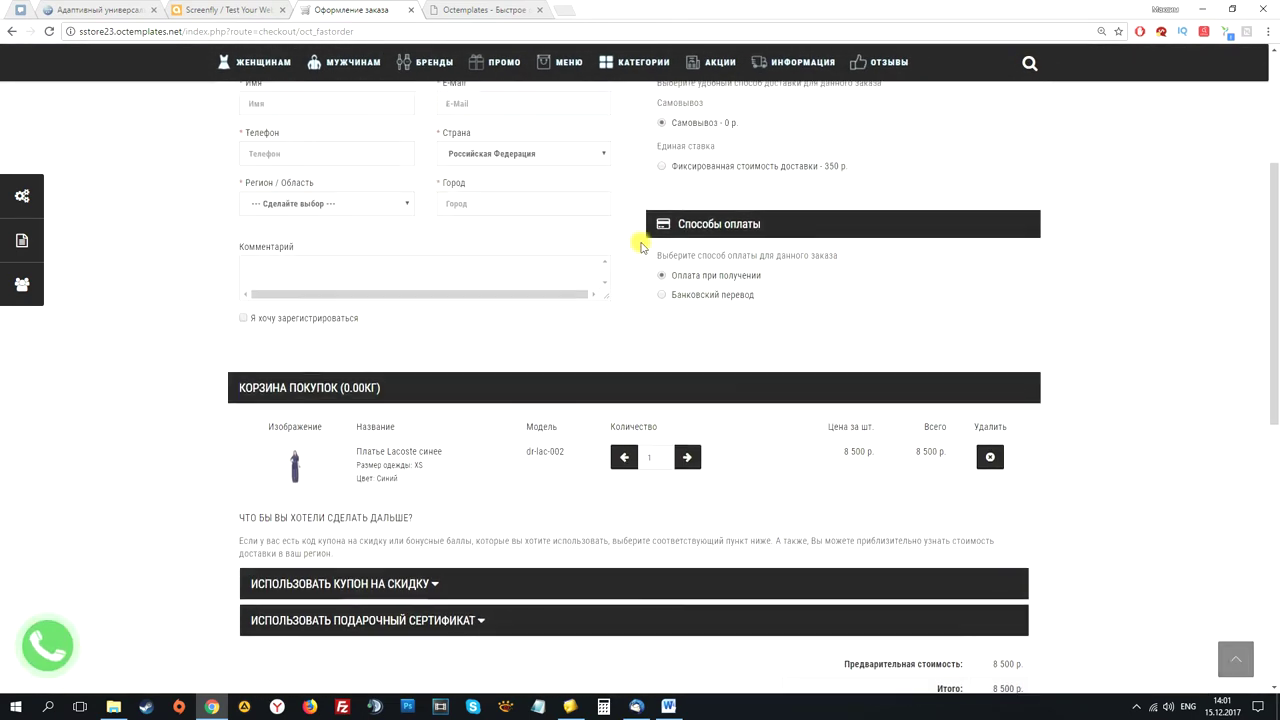
{"action": "scroll", "coordinate": [641, 245], "scroll_direction": "up", "scroll_amount": 3}
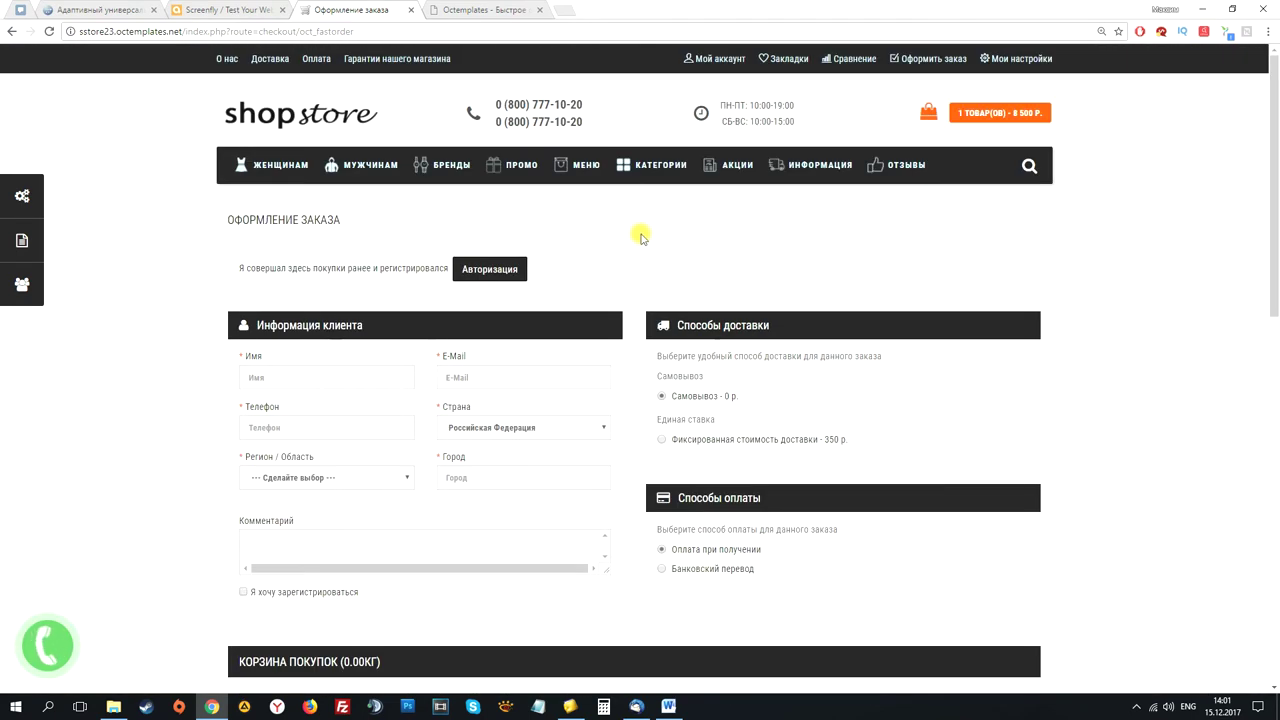
{"action": "scroll", "coordinate": [641, 237], "scroll_direction": "down", "scroll_amount": 2}
{"action": "scroll", "coordinate": [640, 237], "scroll_direction": "up", "scroll_amount": 1}
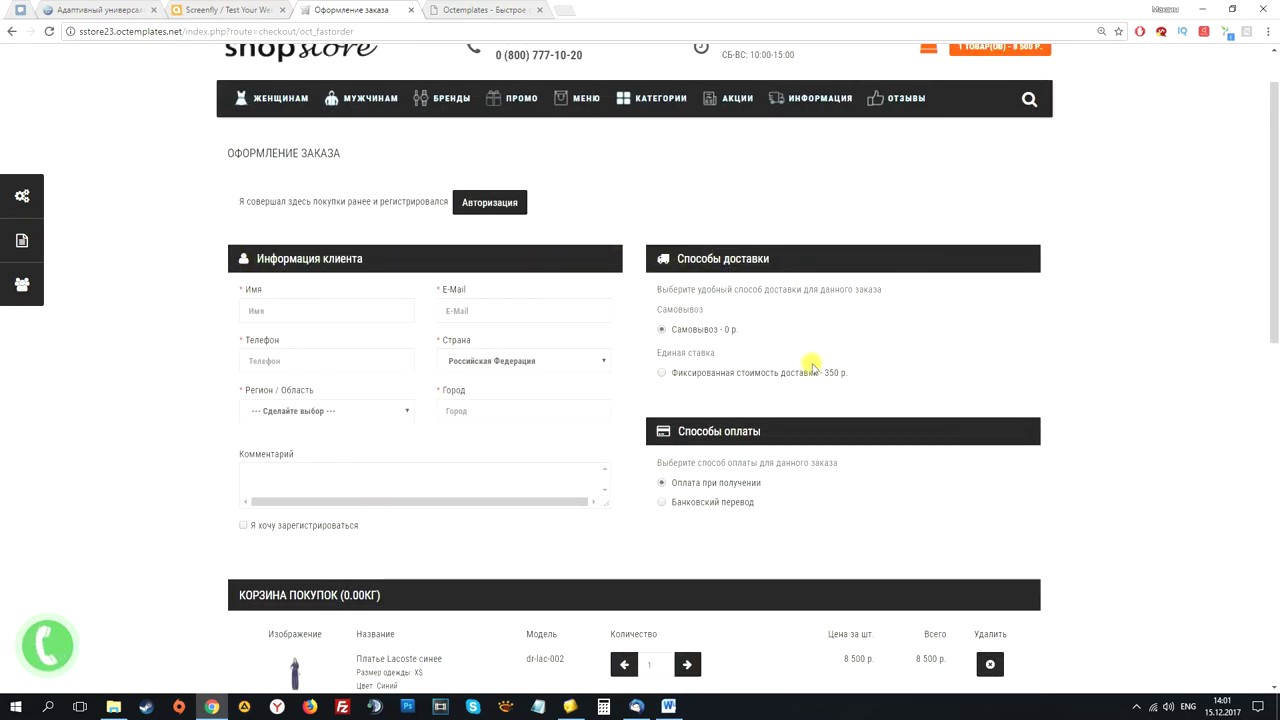
{"action": "scroll", "coordinate": [750, 390], "scroll_direction": "down", "scroll_amount": 1}
{"action": "scroll", "coordinate": [751, 391], "scroll_direction": "down", "scroll_amount": 2}
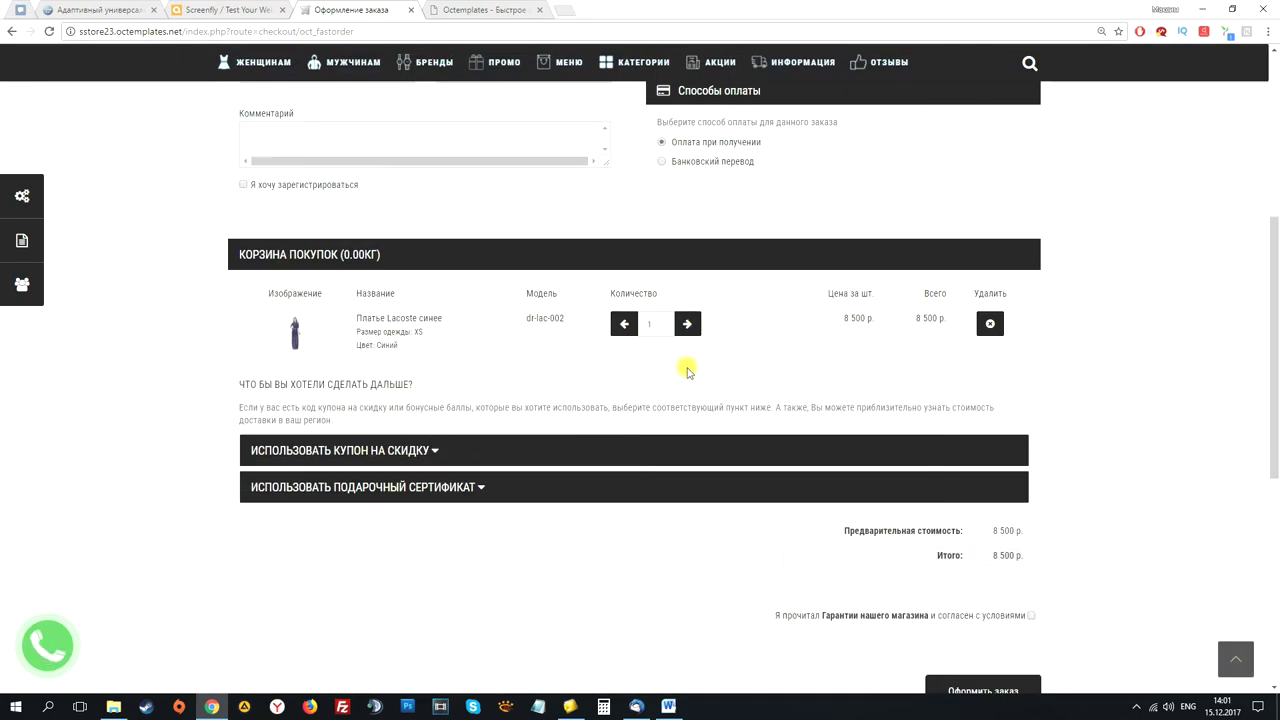
{"action": "scroll", "coordinate": [686, 368], "scroll_direction": "up", "scroll_amount": 3}
Review the quick checkout module's field display options, cart block position, default location and phone mask settings in the admin.
{"action": "left_click", "coordinate": [498, 10]}
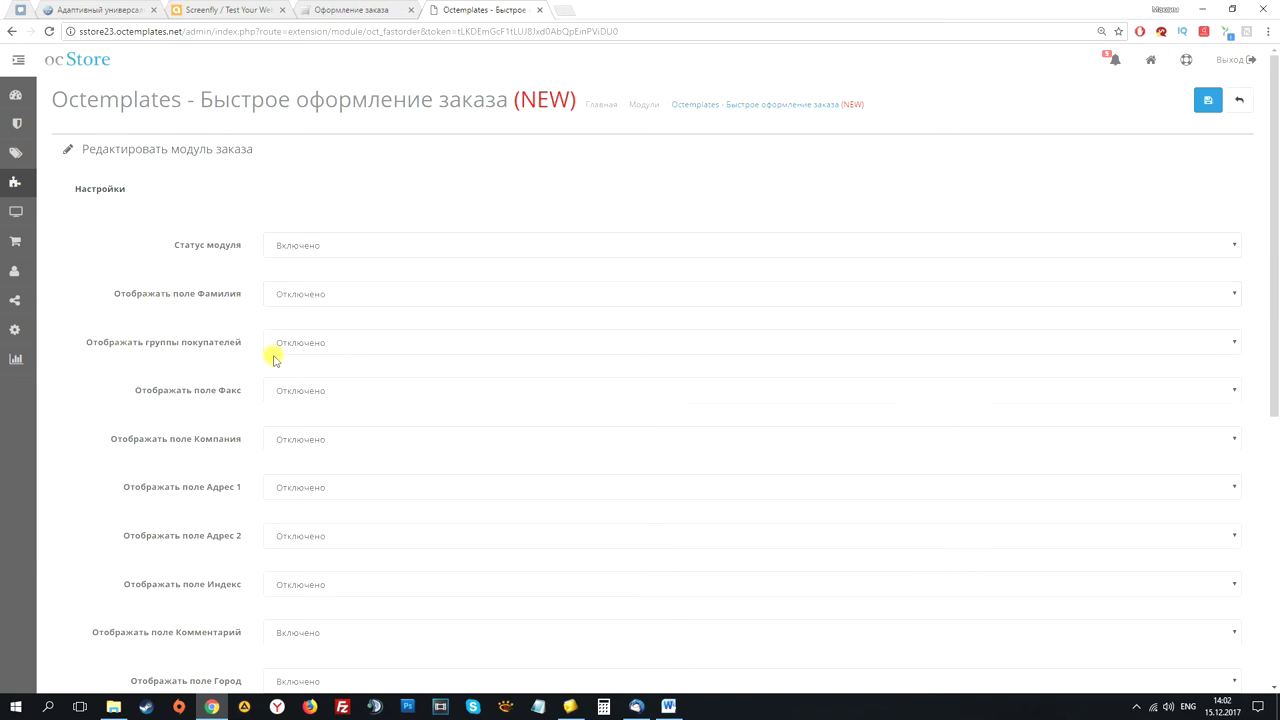
{"action": "scroll", "coordinate": [296, 316], "scroll_direction": "down", "scroll_amount": 5}
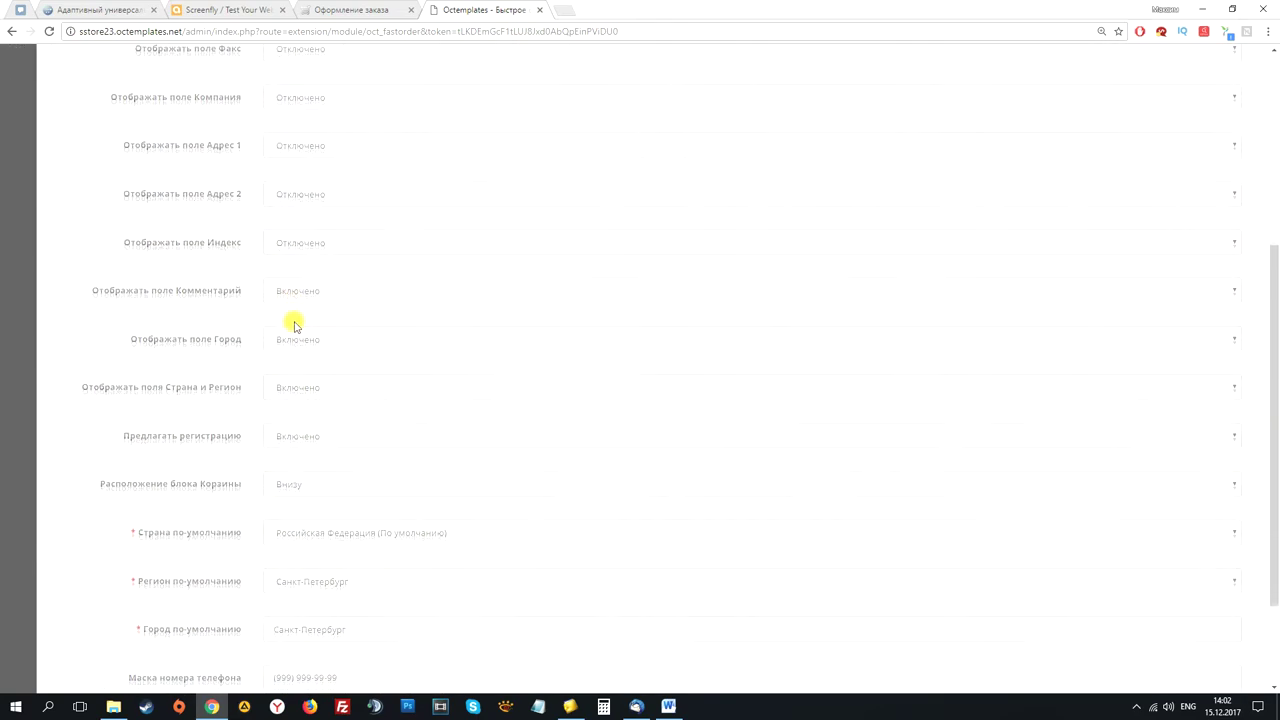
{"action": "scroll", "coordinate": [330, 358], "scroll_direction": "up", "scroll_amount": 8}
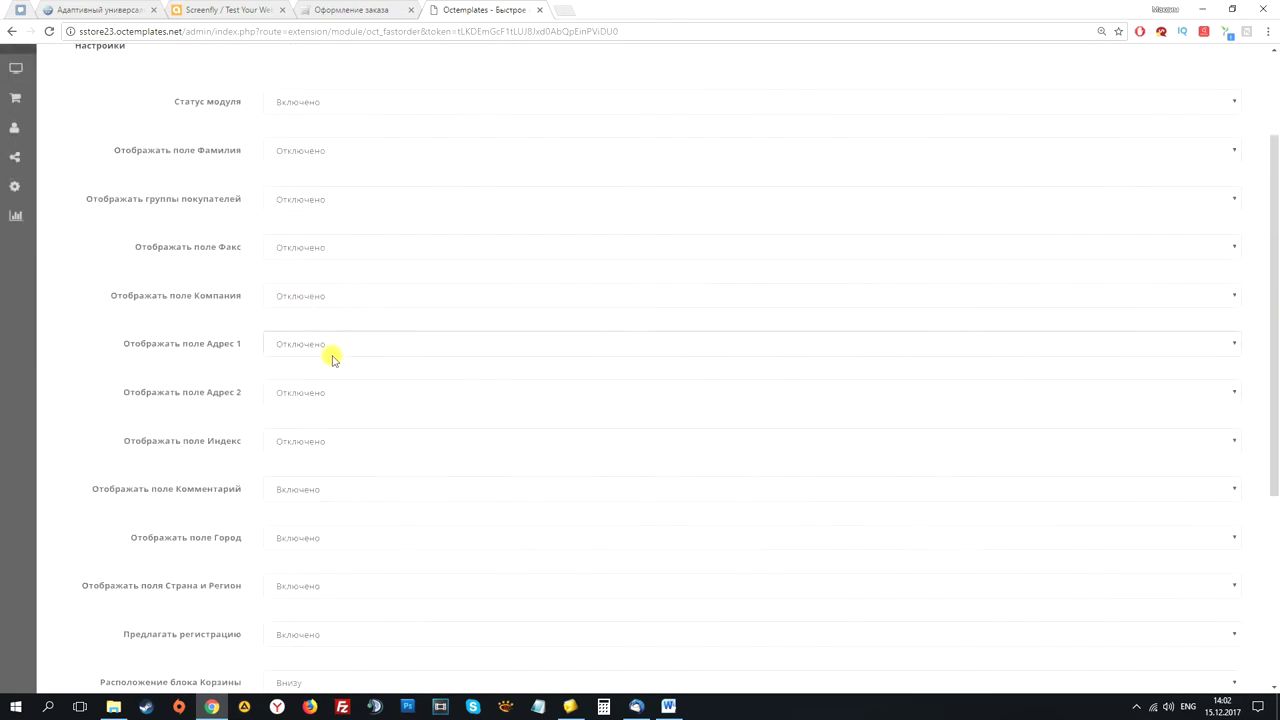
{"action": "scroll", "coordinate": [264, 313], "scroll_direction": "down", "scroll_amount": 8}
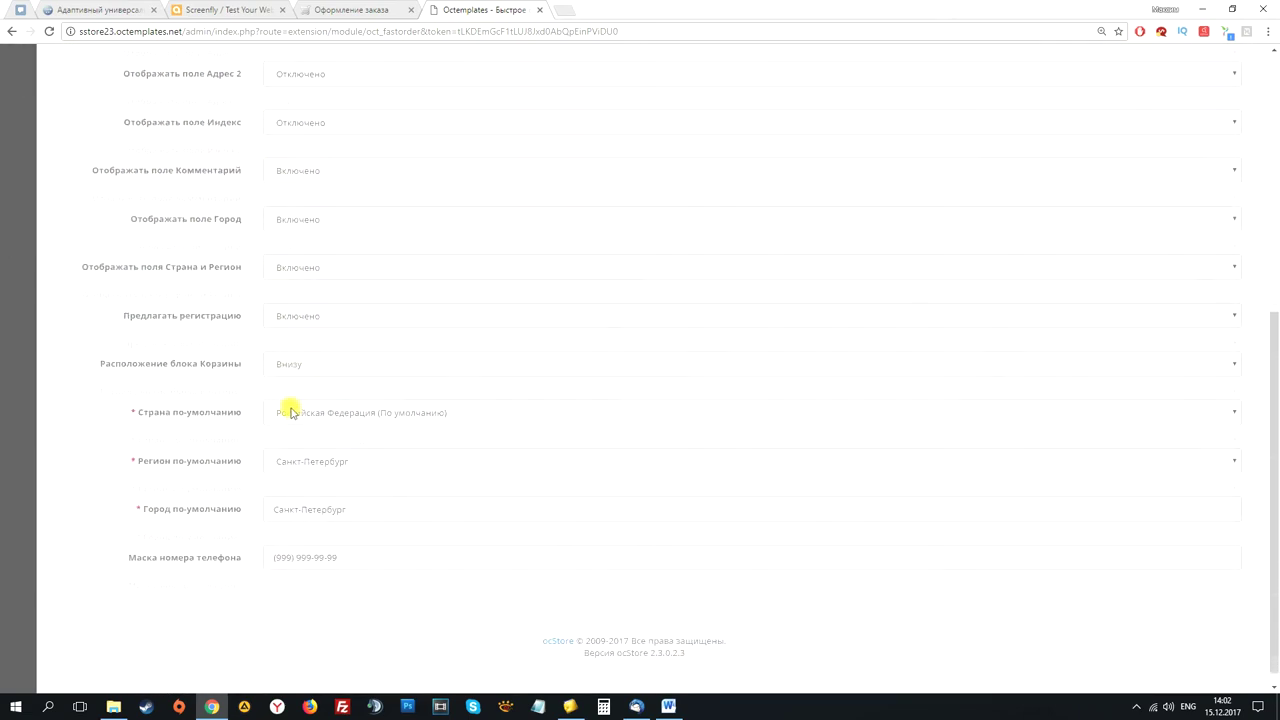
{"action": "scroll", "coordinate": [422, 245], "scroll_direction": "up", "scroll_amount": 8}
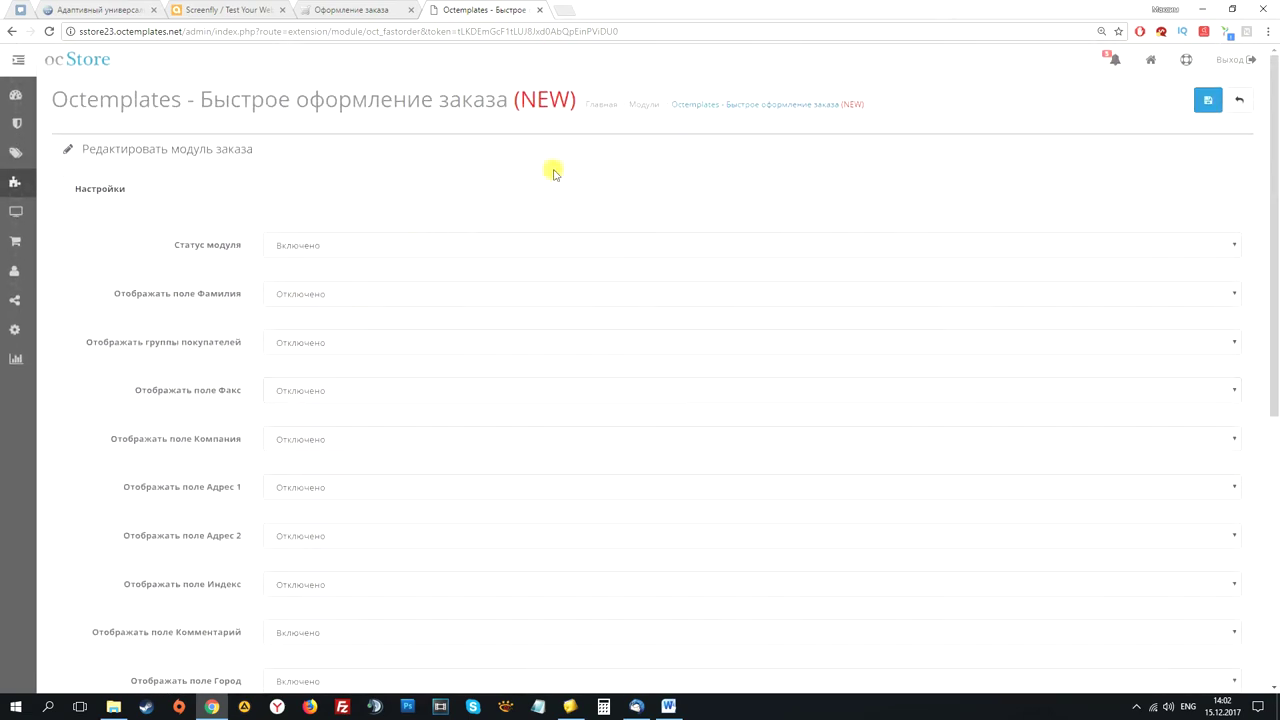
Return to the module list and open the Операции с вкладками section of the Octemplates - Вкладки для товара module.
{"action": "left_click", "coordinate": [647, 104]}
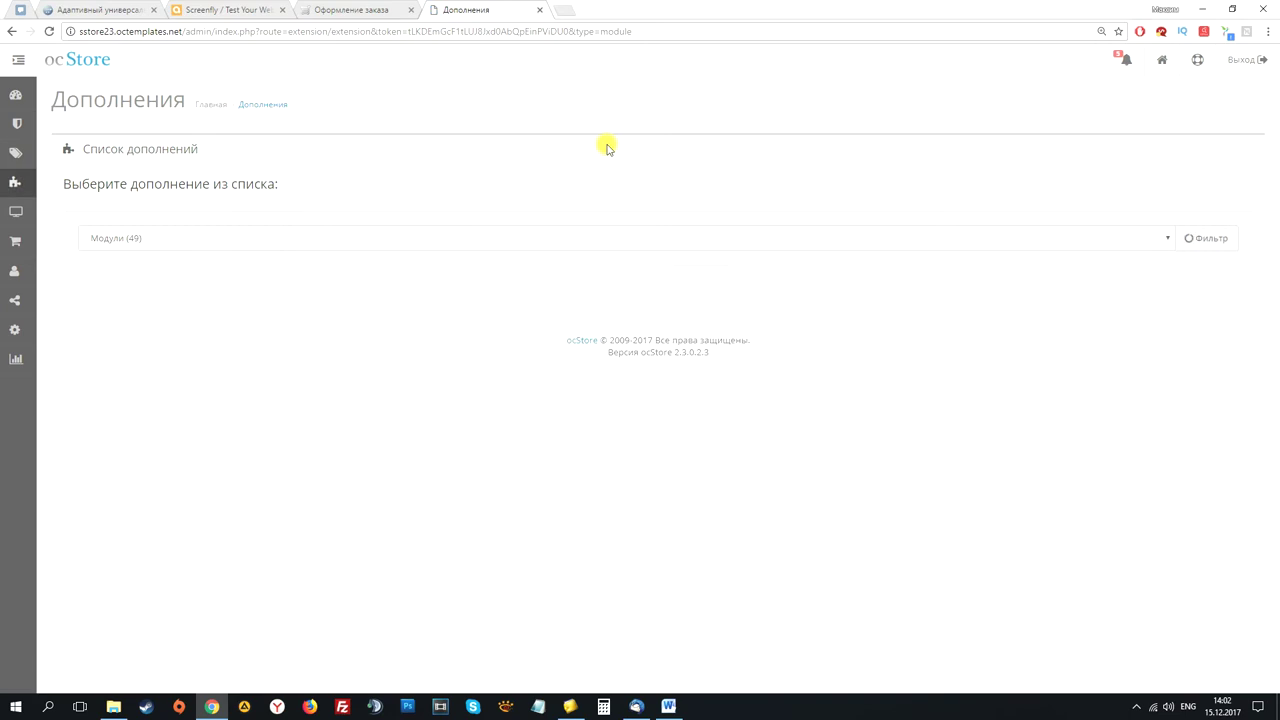
{"action": "scroll", "coordinate": [612, 218], "scroll_direction": "down", "scroll_amount": 3}
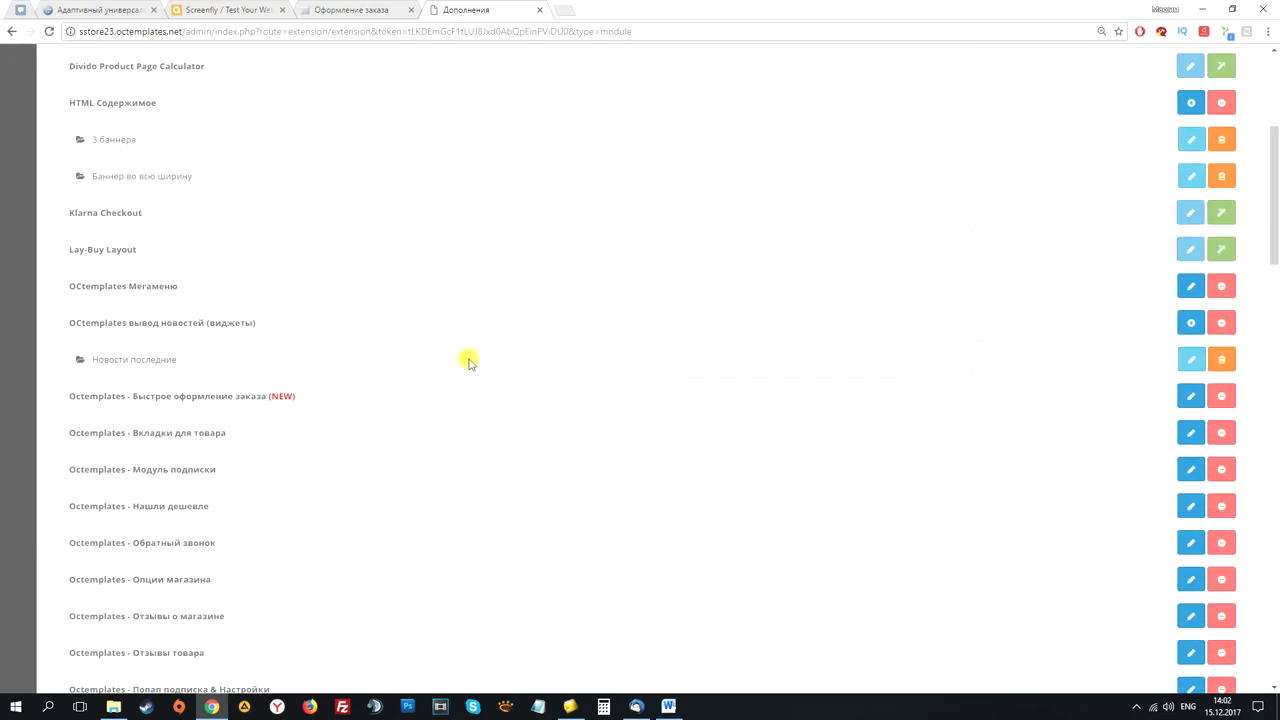
{"action": "scroll", "coordinate": [400, 360], "scroll_direction": "down", "scroll_amount": 1}
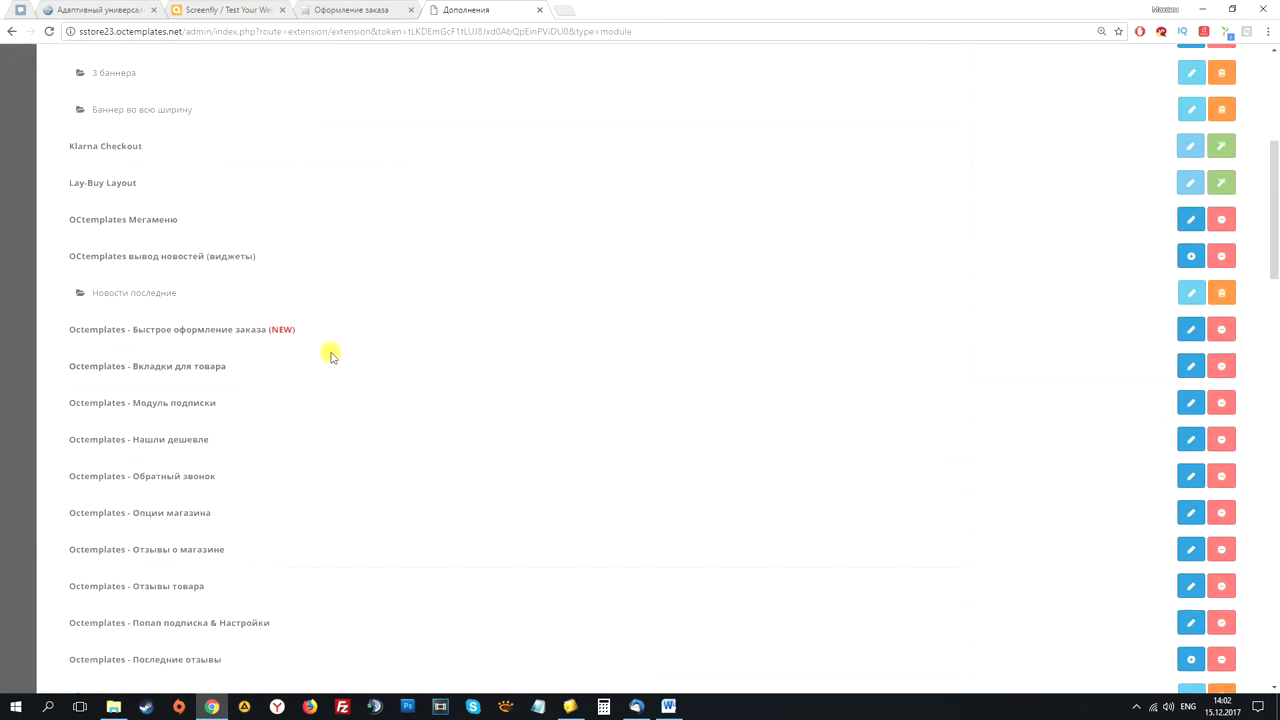
{"action": "left_click", "coordinate": [1191, 366]}
{"action": "left_click", "coordinate": [205, 190]}
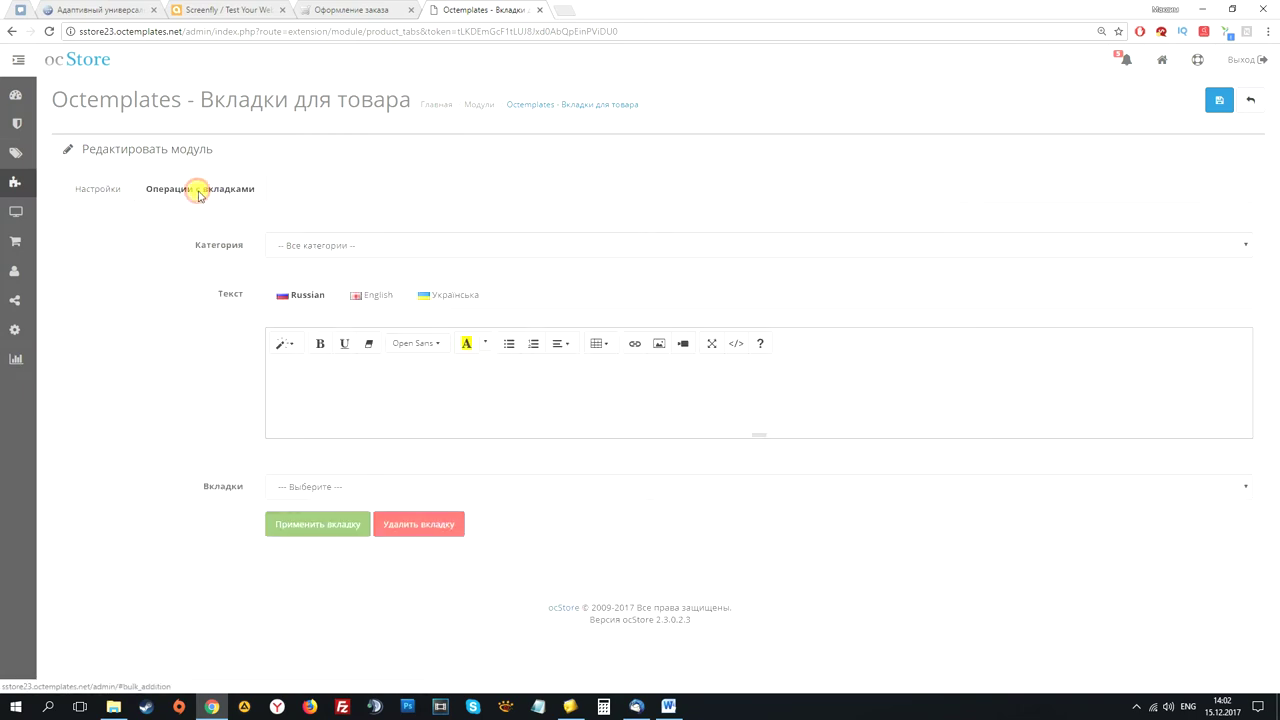
Open the Платье Lacoste синее product page from the storefront checkout's cart.
{"action": "left_click", "coordinate": [350, 10]}
{"action": "scroll", "coordinate": [320, 390], "scroll_direction": "down", "scroll_amount": 2}
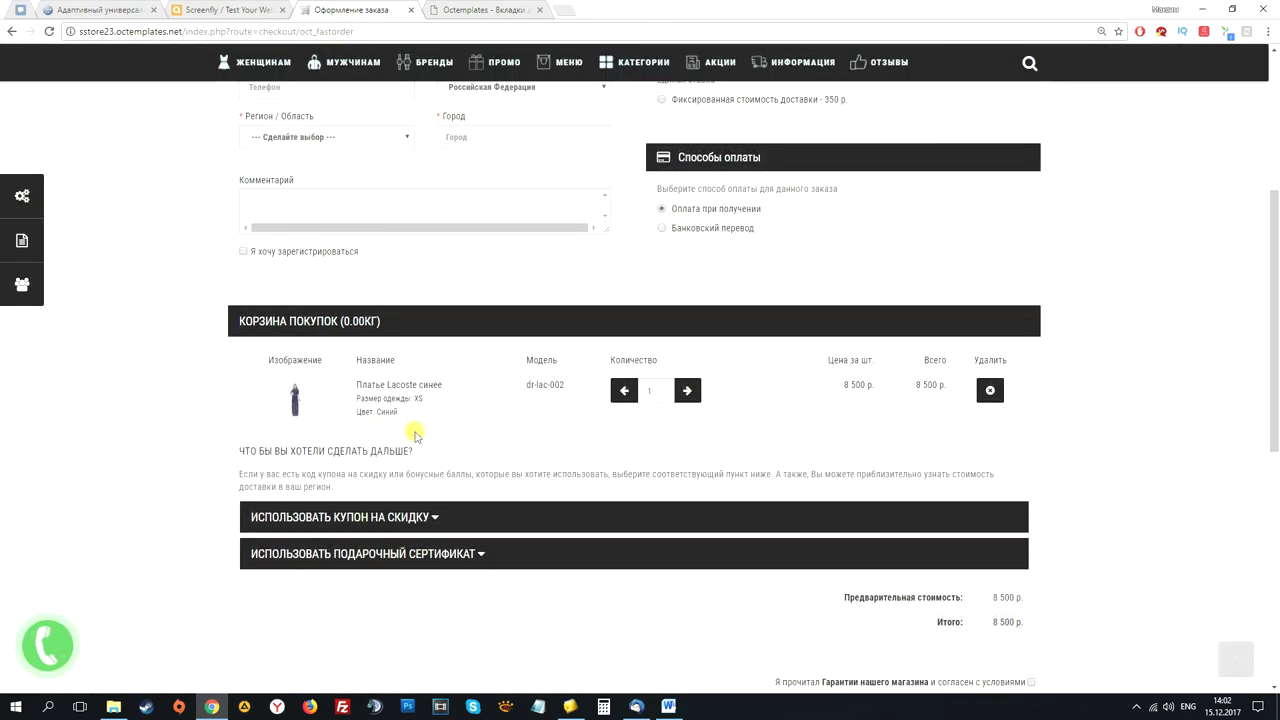
{"action": "left_click", "coordinate": [298, 397]}
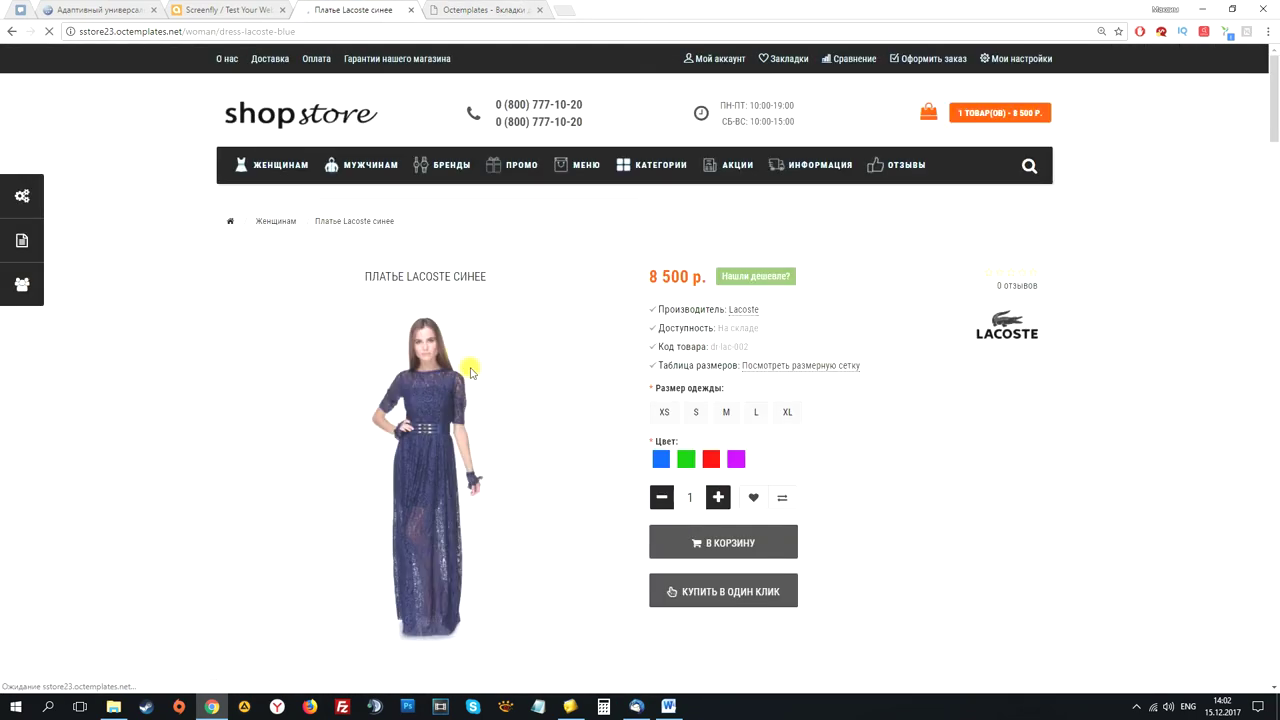
Examine the Описание and Отзывы tabs on the product page and look over the content below them.
{"action": "scroll", "coordinate": [800, 398], "scroll_direction": "down", "scroll_amount": 4}
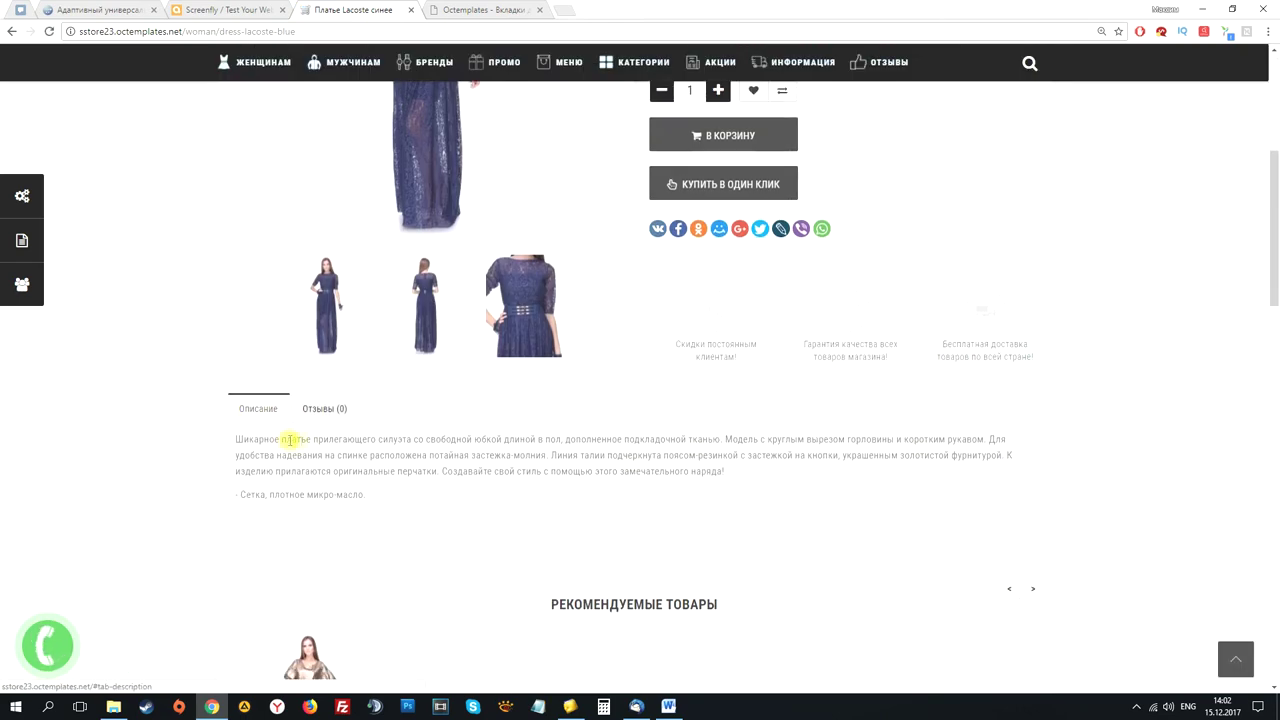
{"action": "scroll", "coordinate": [300, 460], "scroll_direction": "down", "scroll_amount": 1}
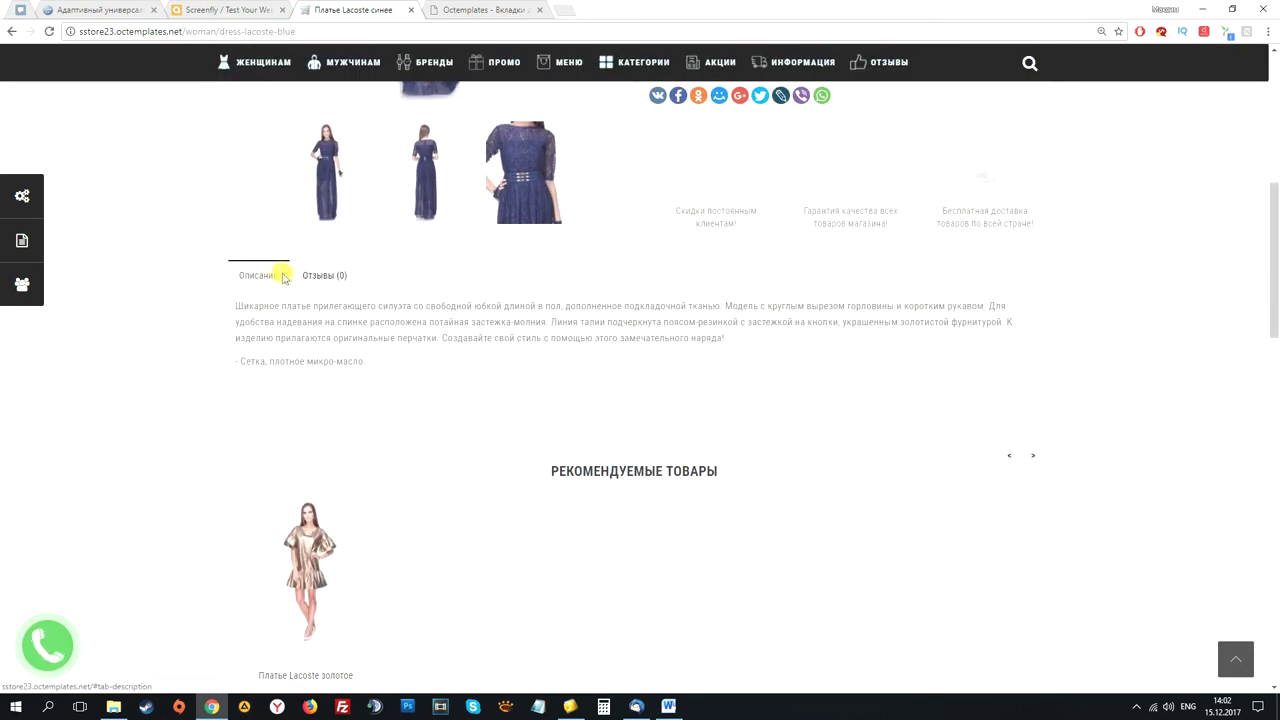
{"action": "left_click", "coordinate": [315, 277]}
{"action": "left_click", "coordinate": [261, 275]}
{"action": "scroll", "coordinate": [371, 335], "scroll_direction": "down", "scroll_amount": 1}
{"action": "scroll", "coordinate": [380, 349], "scroll_direction": "down", "scroll_amount": 7}
{"action": "scroll", "coordinate": [415, 322], "scroll_direction": "up", "scroll_amount": 4}
Review the bulk tab operations in the admin: check the category selector, enlarge the text editor and view the available tabs.
{"action": "key", "text": "ctrl+Tab"}
{"action": "left_click", "coordinate": [186, 192]}
{"action": "left_click", "coordinate": [357, 247]}
{"action": "left_click", "coordinate": [355, 245]}
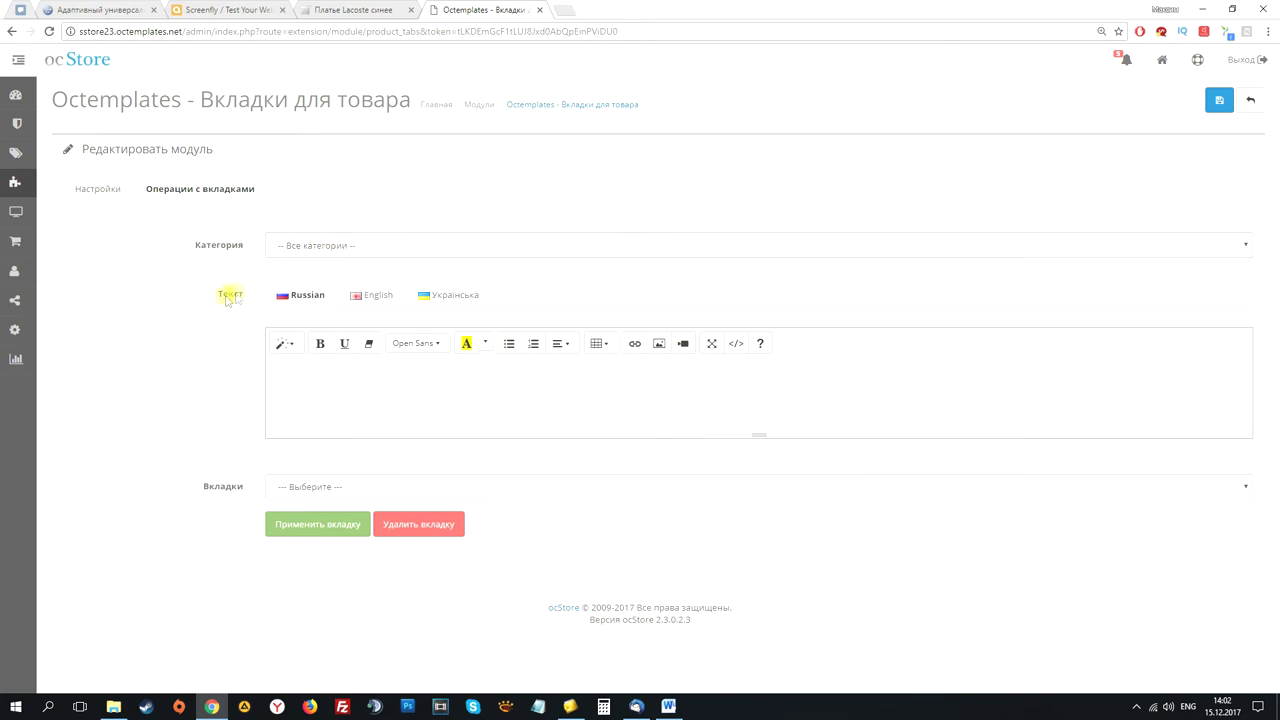
{"action": "left_click", "coordinate": [349, 375]}
{"action": "left_click_drag", "start_coordinate": [756, 434], "coordinate": [752, 504]}
{"action": "left_click", "coordinate": [443, 555]}
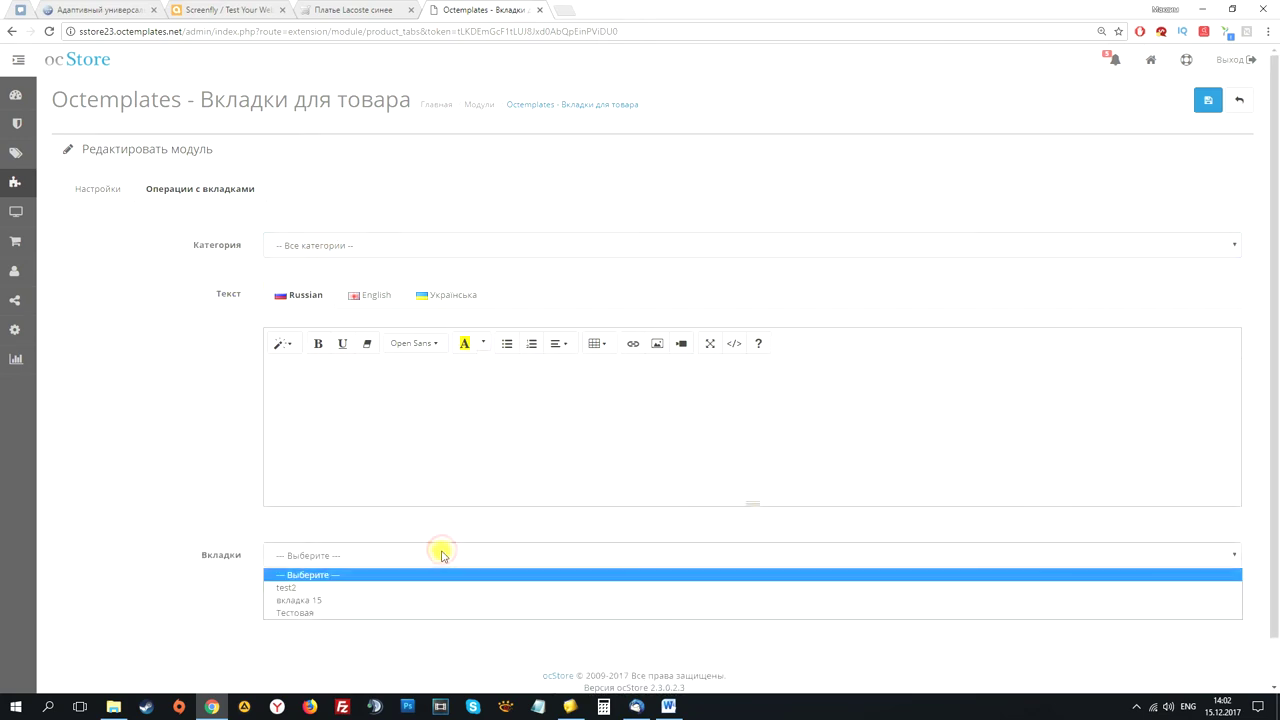
{"action": "left_click", "coordinate": [137, 430]}
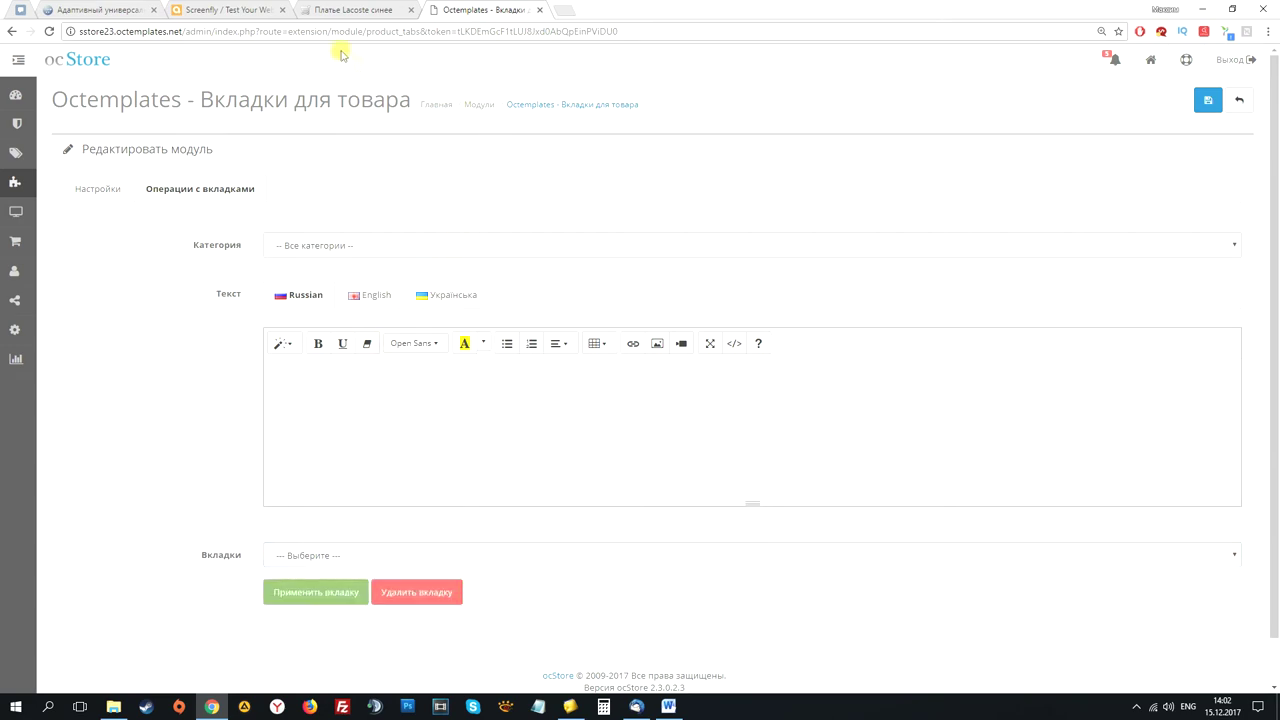
Recheck where the product tabs sit on the dress's storefront page, and return to the product tabs module.
{"action": "left_click", "coordinate": [352, 9]}
{"action": "scroll", "coordinate": [400, 334], "scroll_direction": "up", "scroll_amount": 10}
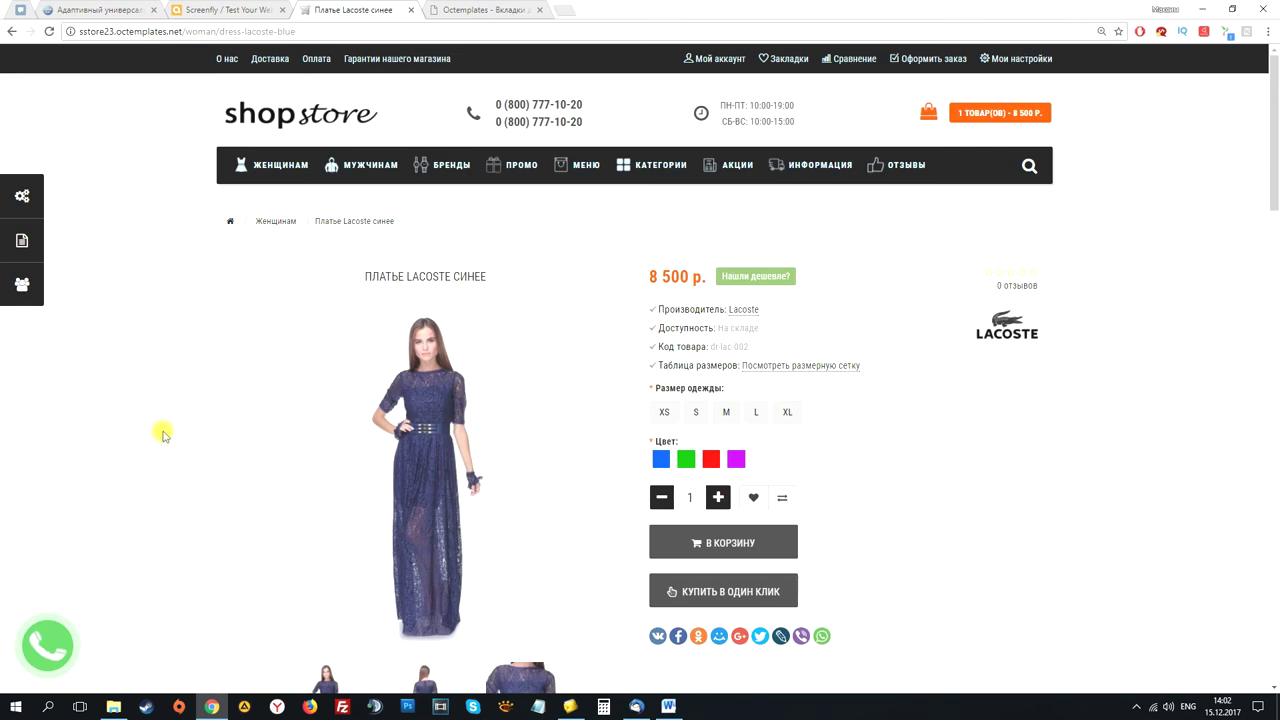
{"action": "scroll", "coordinate": [164, 434], "scroll_direction": "down", "scroll_amount": 5}
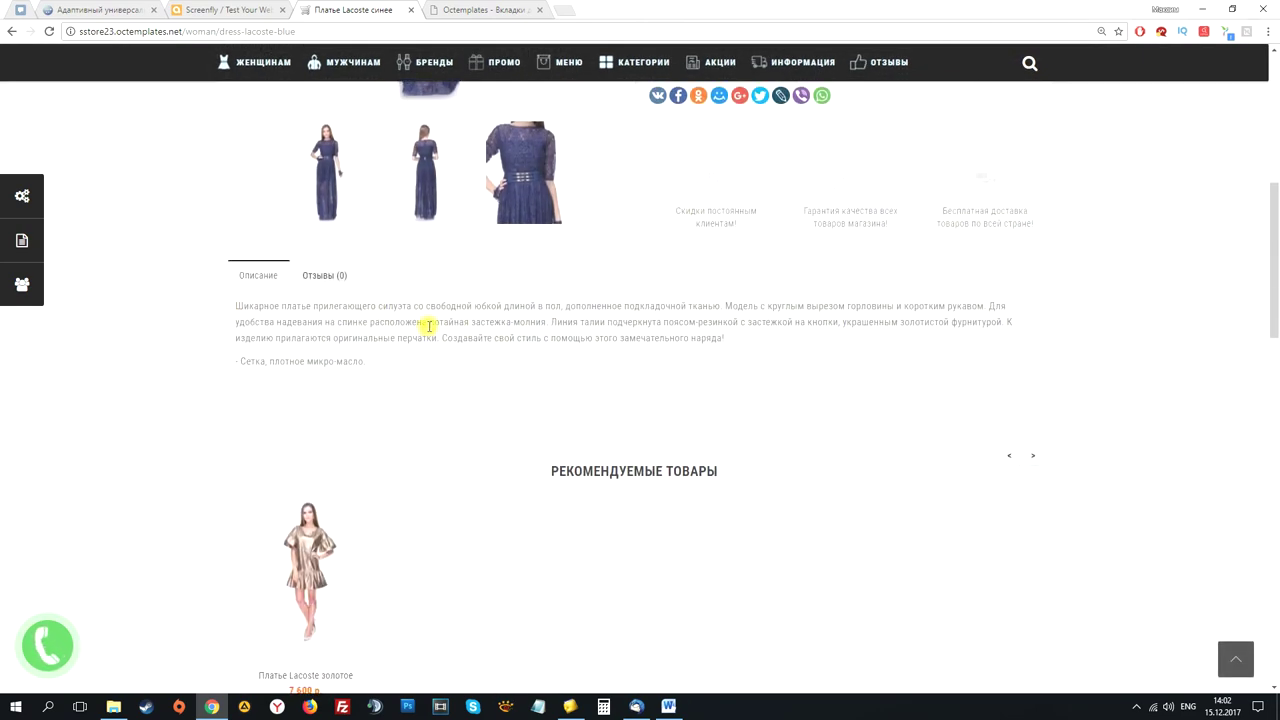
{"action": "scroll", "coordinate": [400, 330], "scroll_direction": "up", "scroll_amount": 1}
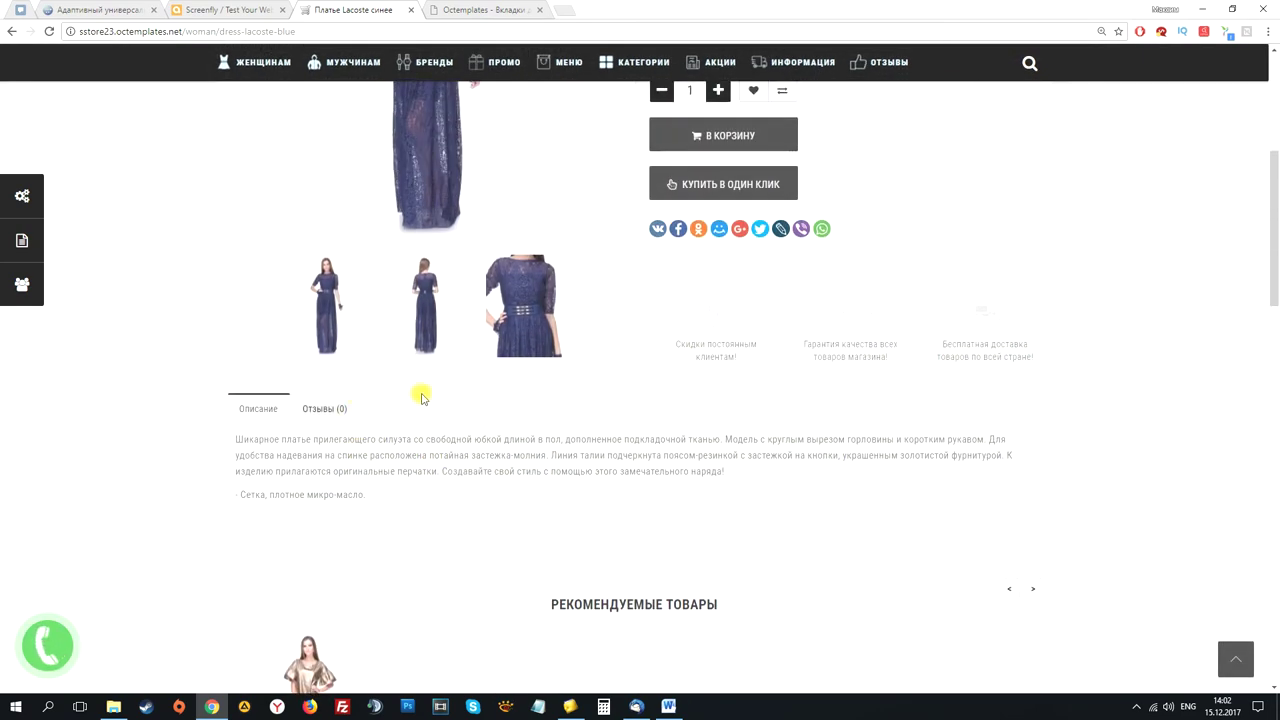
{"action": "left_click", "coordinate": [482, 9]}
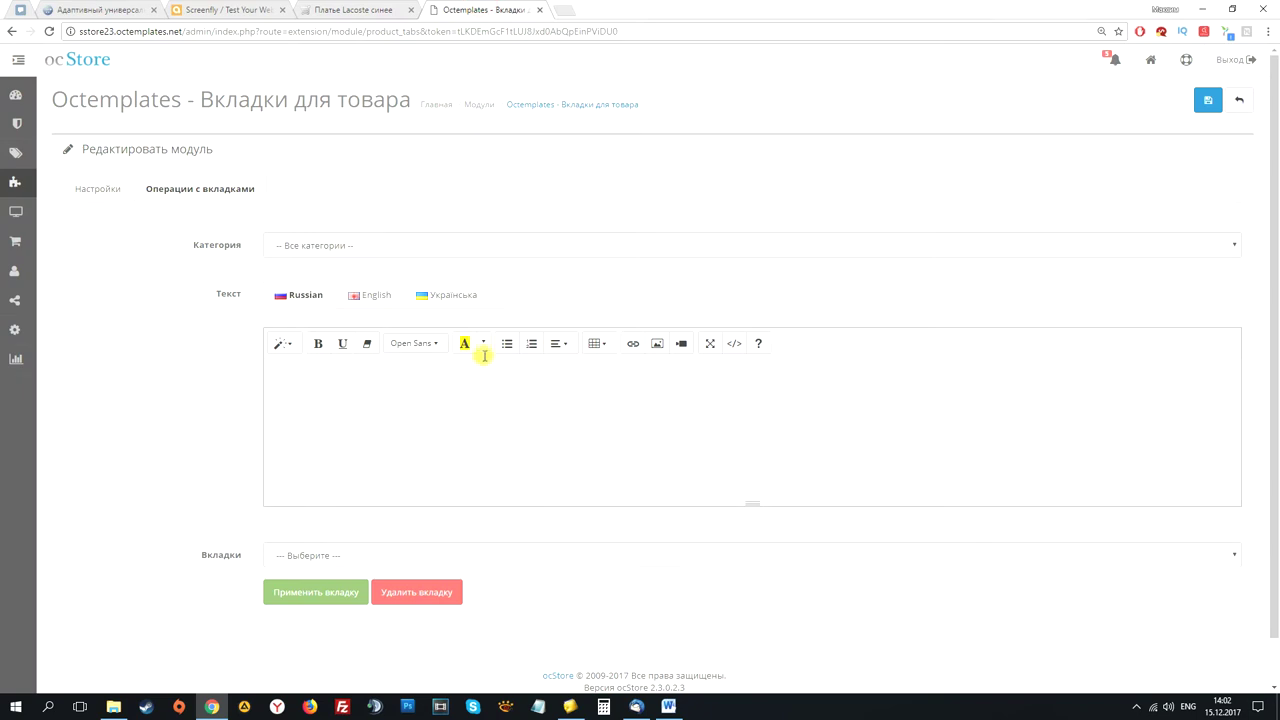
Return to the modules list and open the Octemplates - Модуль подписки module.
{"action": "left_click", "coordinate": [482, 106]}
{"action": "scroll", "coordinate": [503, 257], "scroll_direction": "down", "scroll_amount": 5}
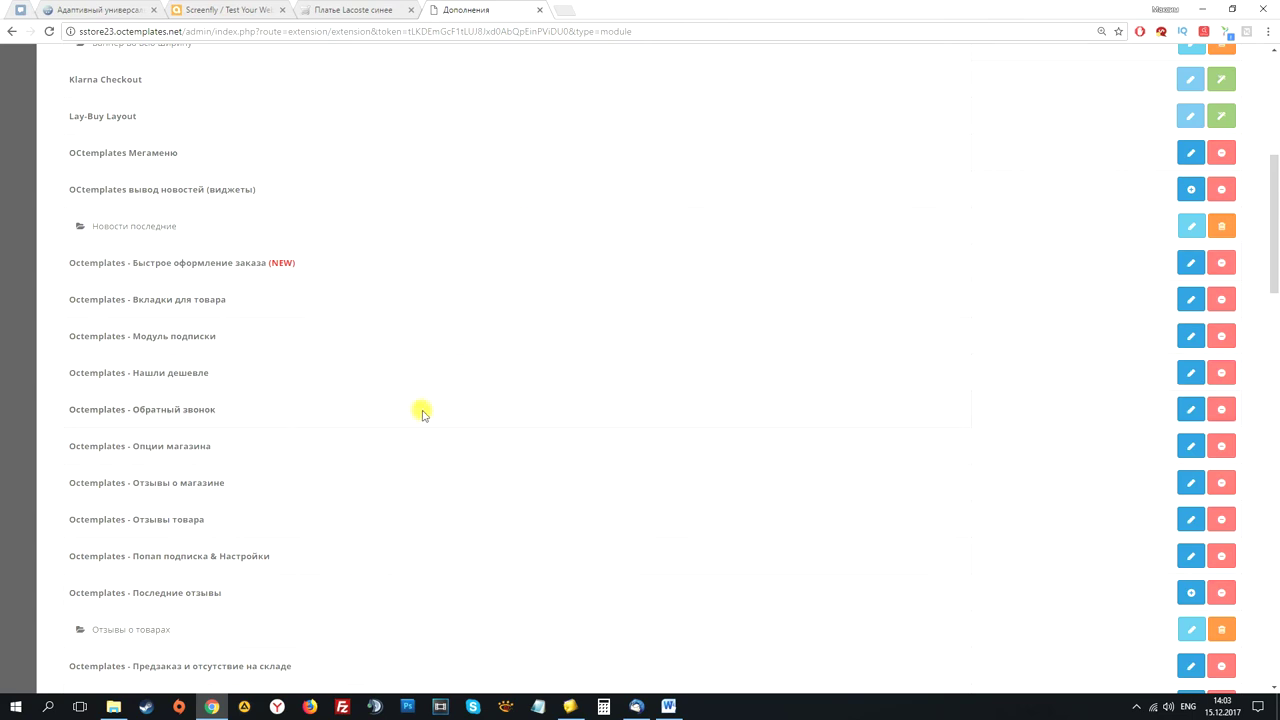
{"action": "scroll", "coordinate": [340, 372], "scroll_direction": "up", "scroll_amount": 1}
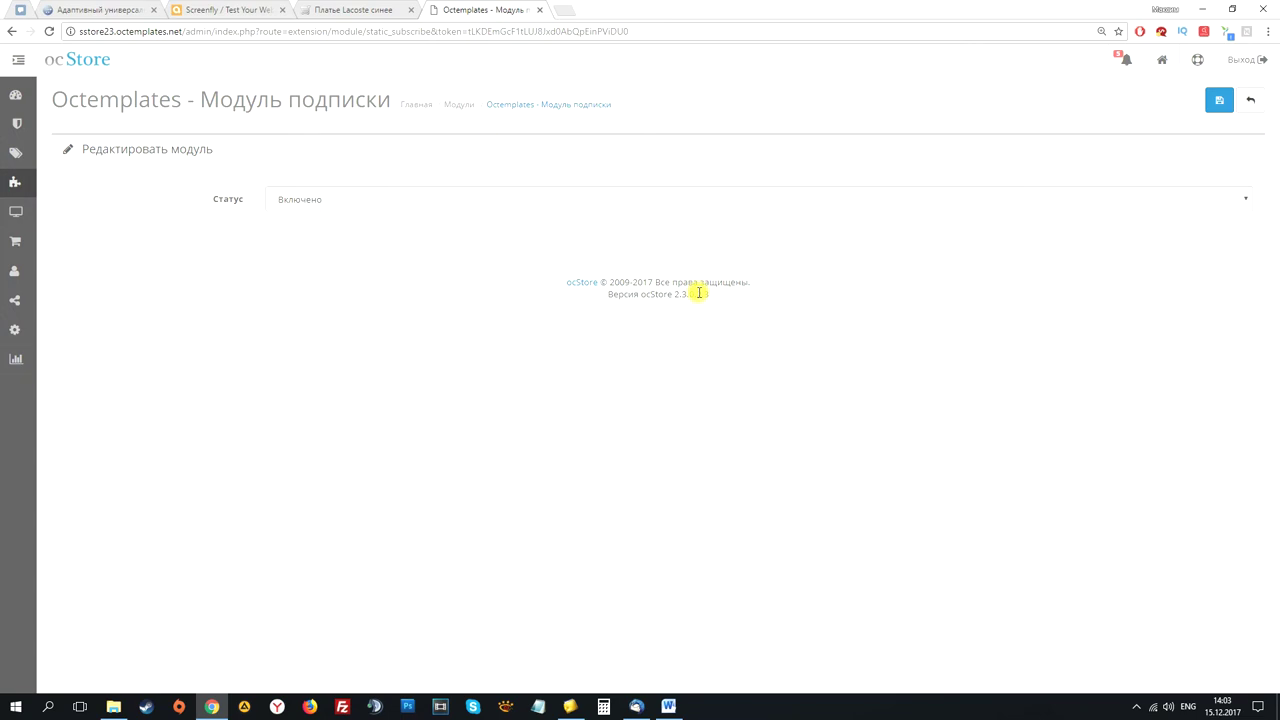
Check the newsletter subscription form in the storefront footer of the Платье Lacoste синее page.
{"action": "left_click", "coordinate": [345, 10]}
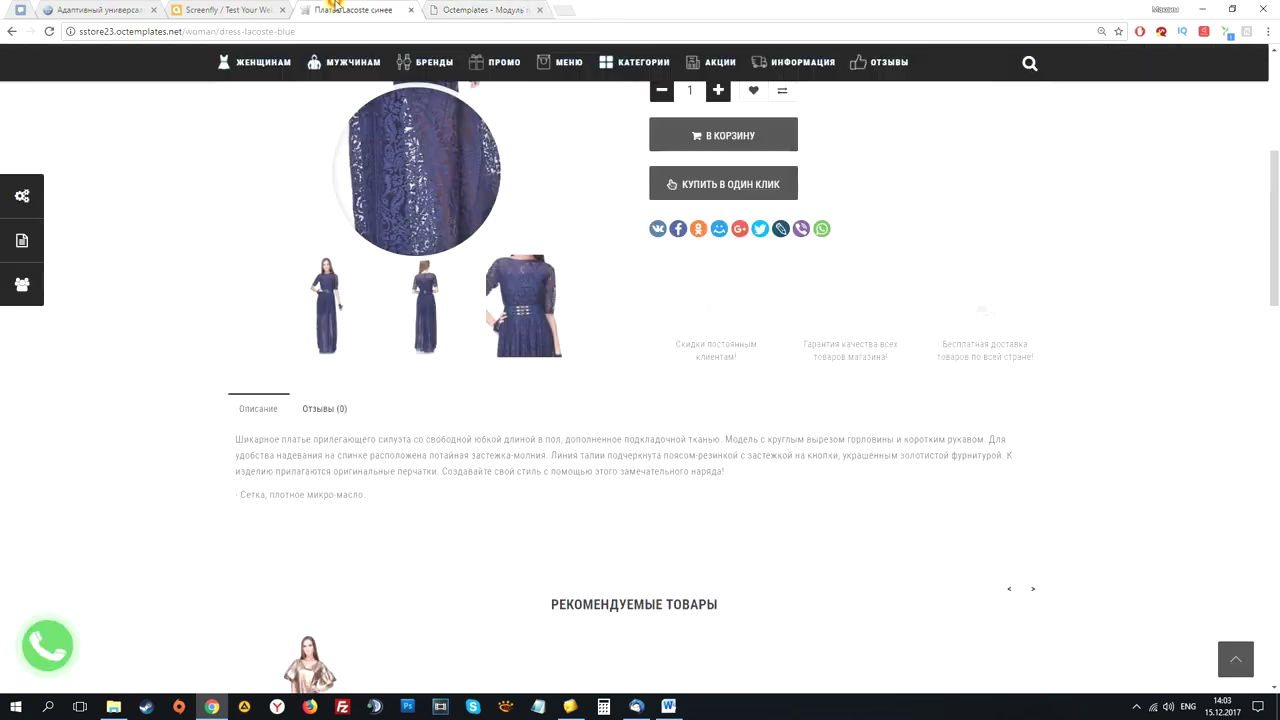
{"action": "scroll", "coordinate": [222, 303], "scroll_direction": "down", "scroll_amount": 15}
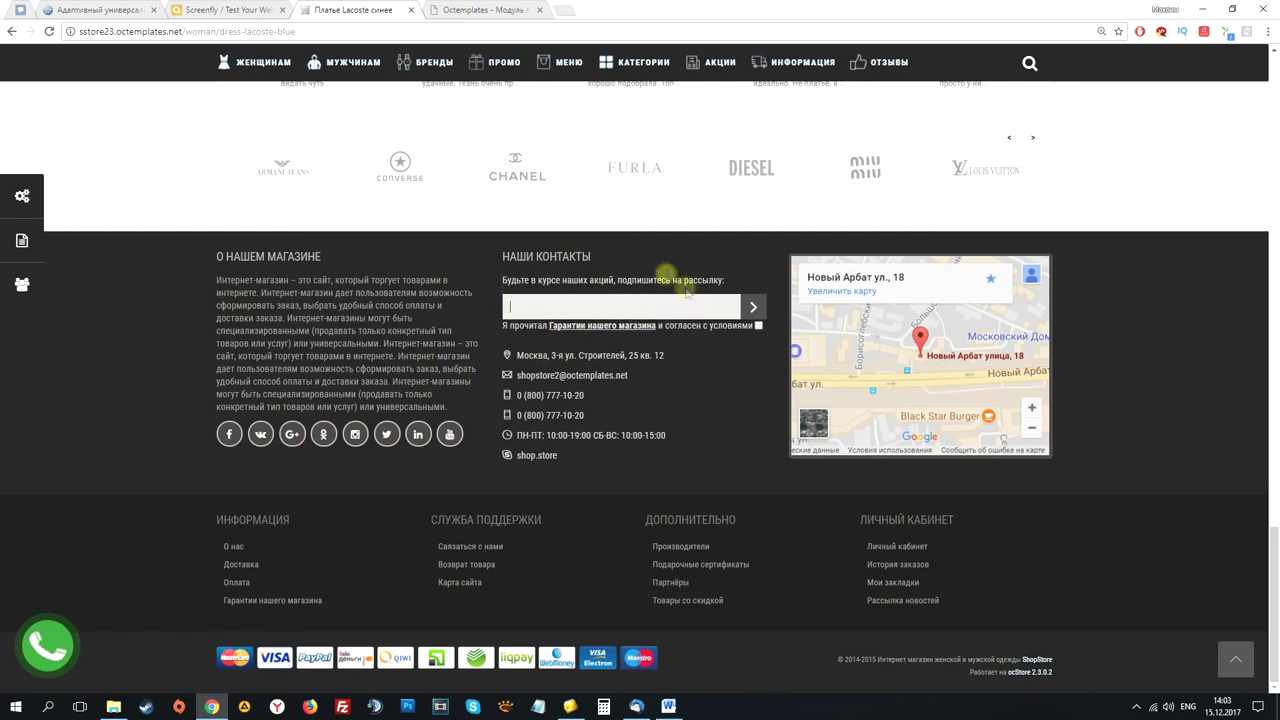
{"action": "left_click_drag", "start_coordinate": [1275, 562], "coordinate": [1222, 60]}
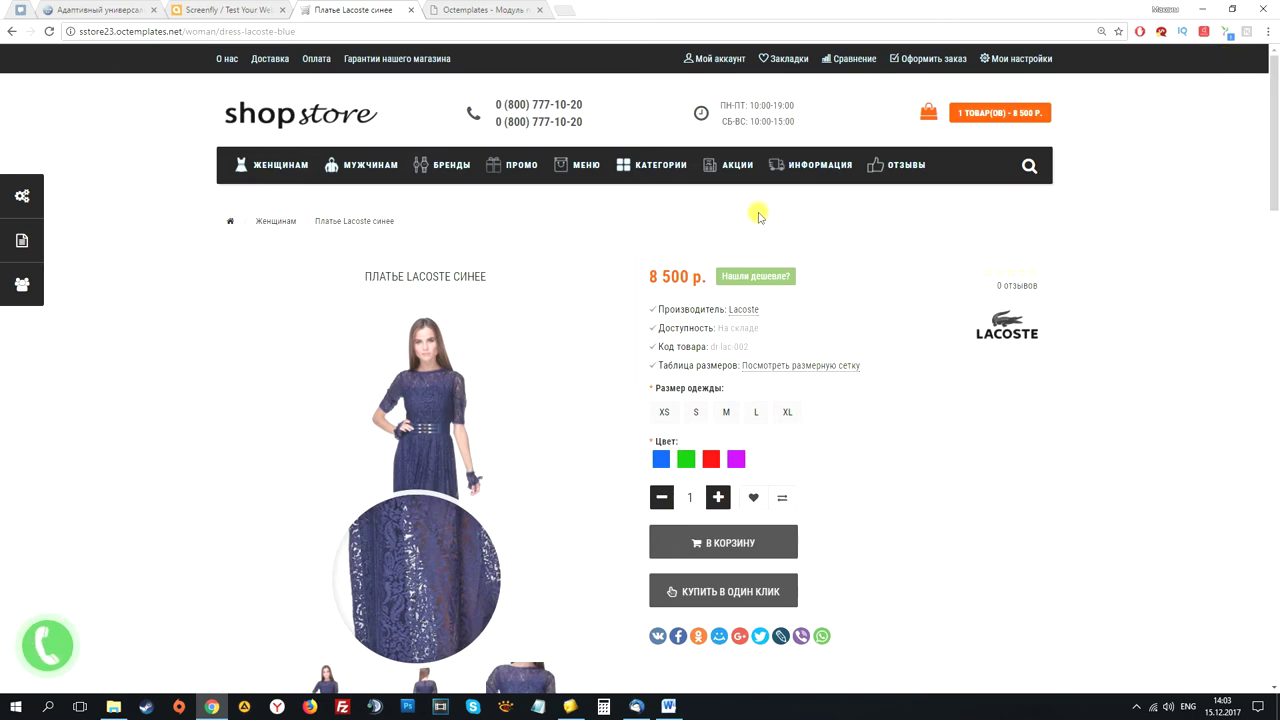
Open the women's Одежда category in the storefront and look over its page down to the lower blocks.
{"action": "mouse_move", "coordinate": [257, 164]}
{"action": "left_click", "coordinate": [249, 255]}
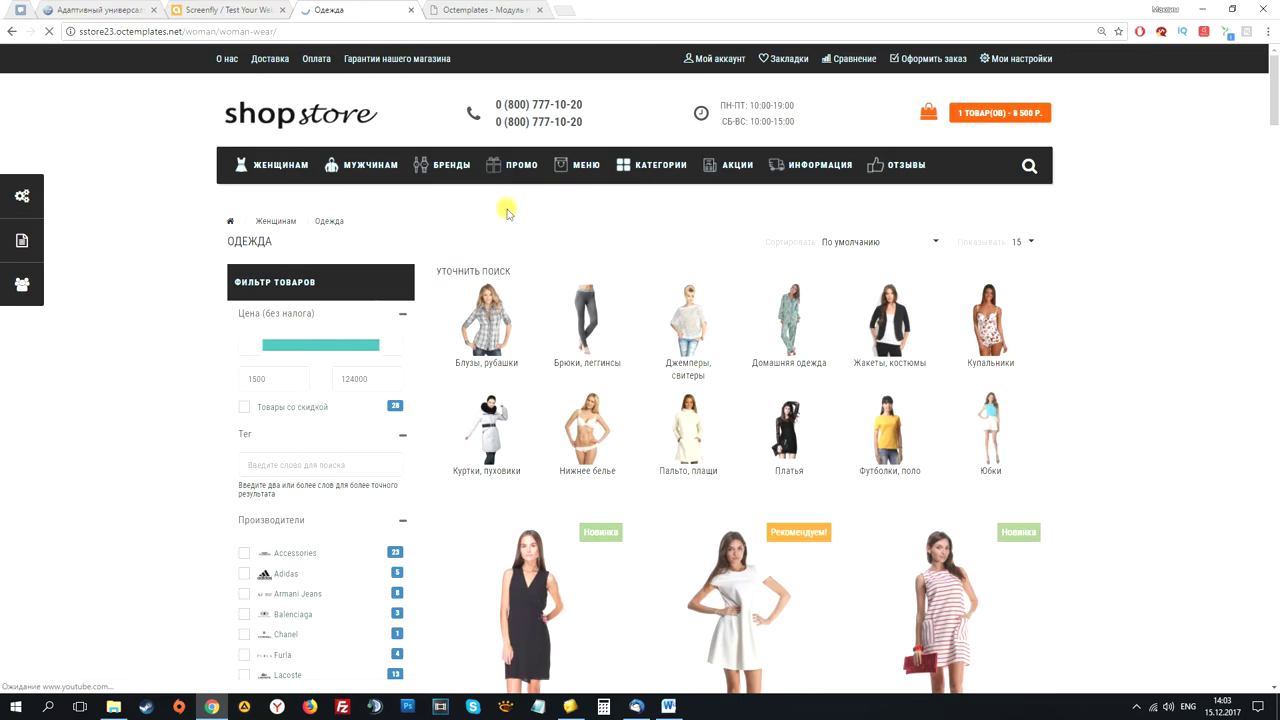
{"action": "scroll", "coordinate": [500, 225], "scroll_direction": "down", "scroll_amount": 12}
{"action": "scroll", "coordinate": [500, 231], "scroll_direction": "down", "scroll_amount": 15}
{"action": "scroll", "coordinate": [495, 243], "scroll_direction": "up", "scroll_amount": 1}
Return to the admin modules list and open the Octemplates - Нашли дешевле module.
{"action": "left_click", "coordinate": [480, 9]}
{"action": "left_click", "coordinate": [477, 106]}
{"action": "scroll", "coordinate": [437, 245], "scroll_direction": "down", "scroll_amount": 4}
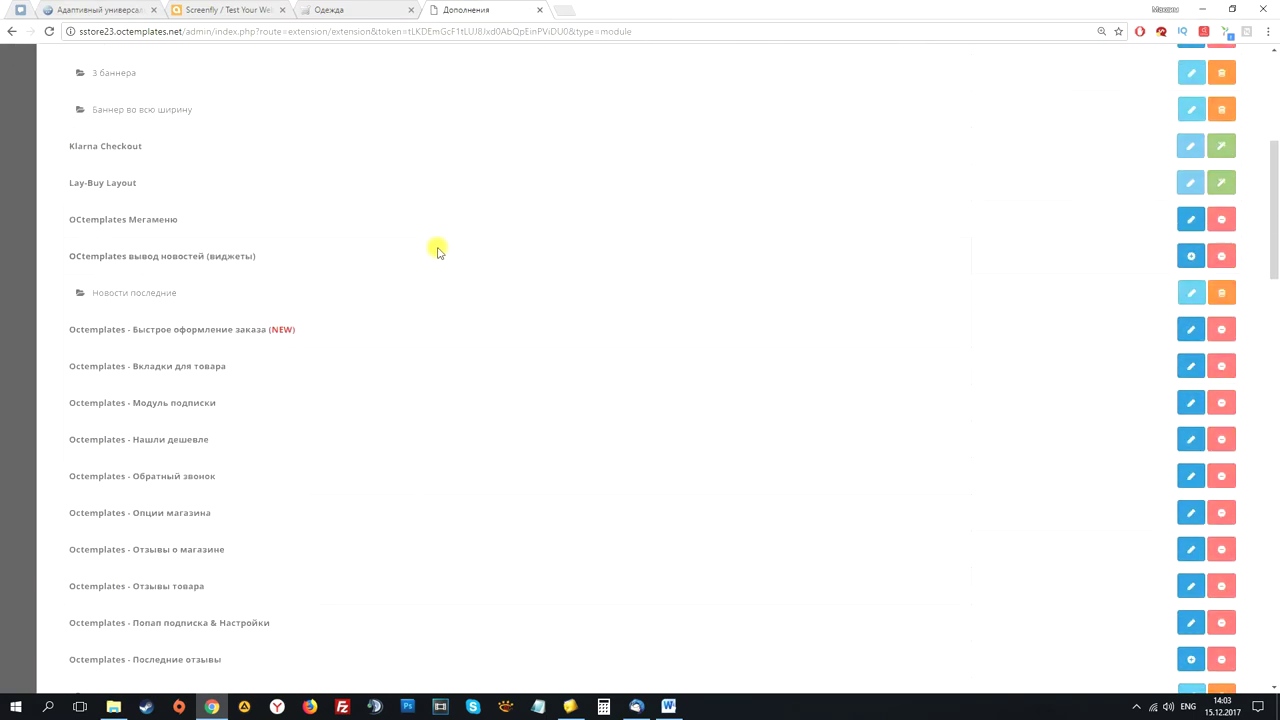
{"action": "scroll", "coordinate": [233, 430], "scroll_direction": "down", "scroll_amount": 1}
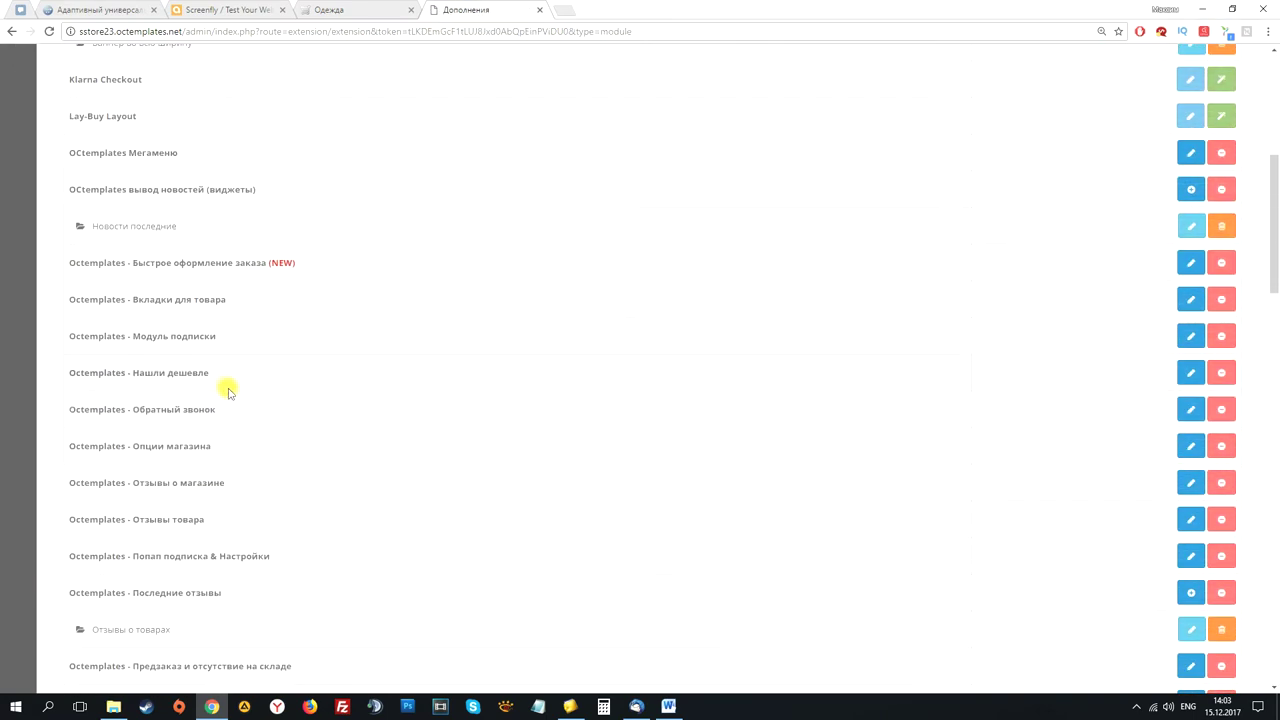
{"action": "left_click", "coordinate": [1186, 373]}
Open the Платье Furla белое page in the storefront, view its Нашли дешевле? request form and close it.
{"action": "left_click", "coordinate": [359, 8]}
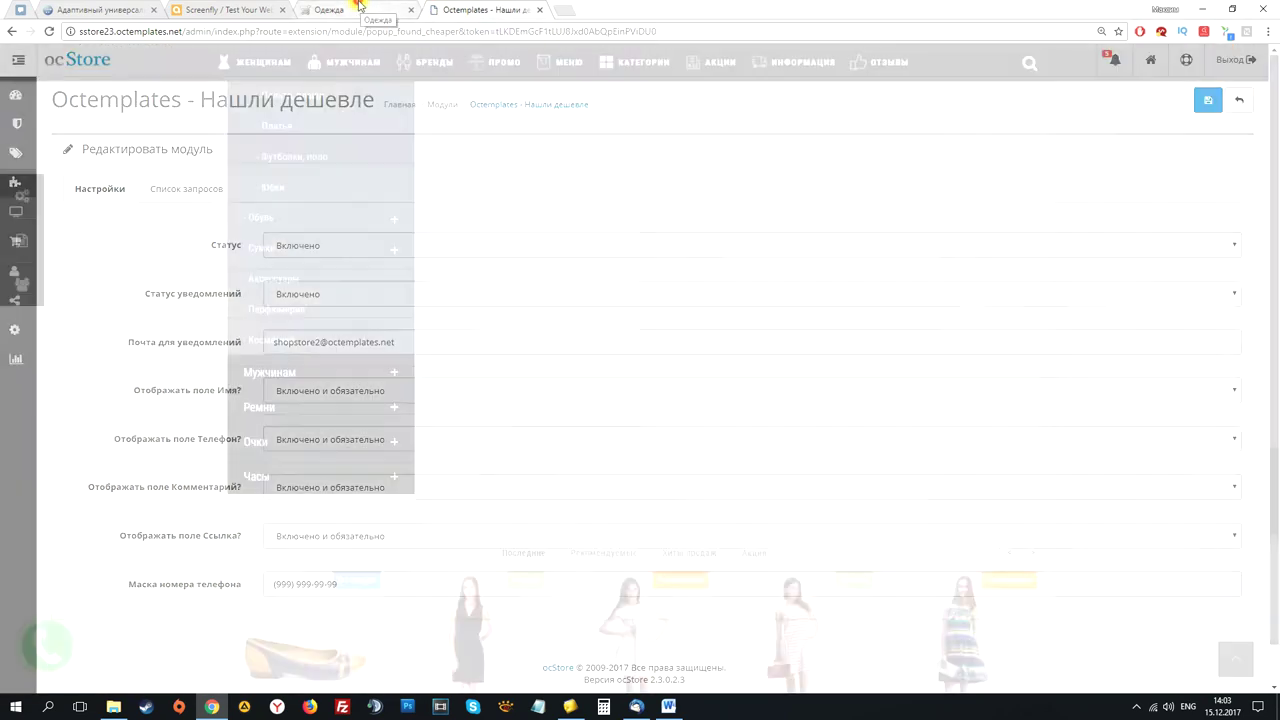
{"action": "scroll", "coordinate": [566, 400], "scroll_direction": "down", "scroll_amount": 3}
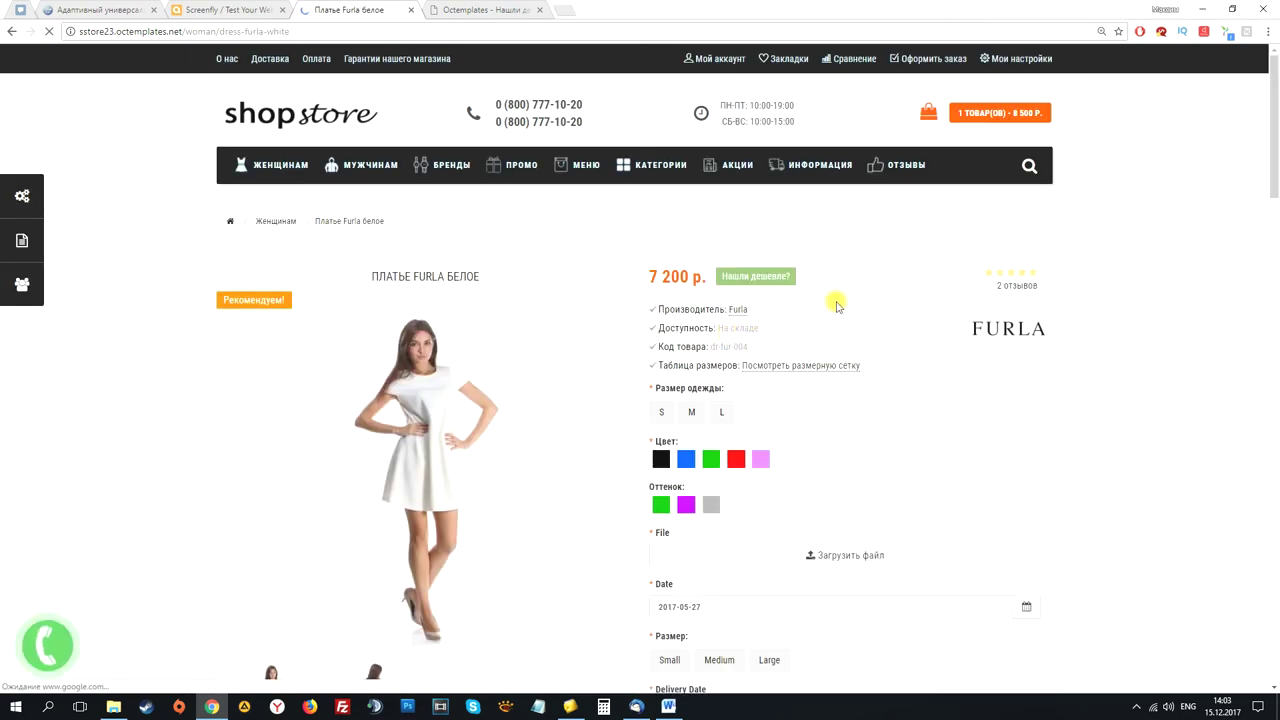
{"action": "scroll", "coordinate": [831, 297], "scroll_direction": "down", "scroll_amount": 1}
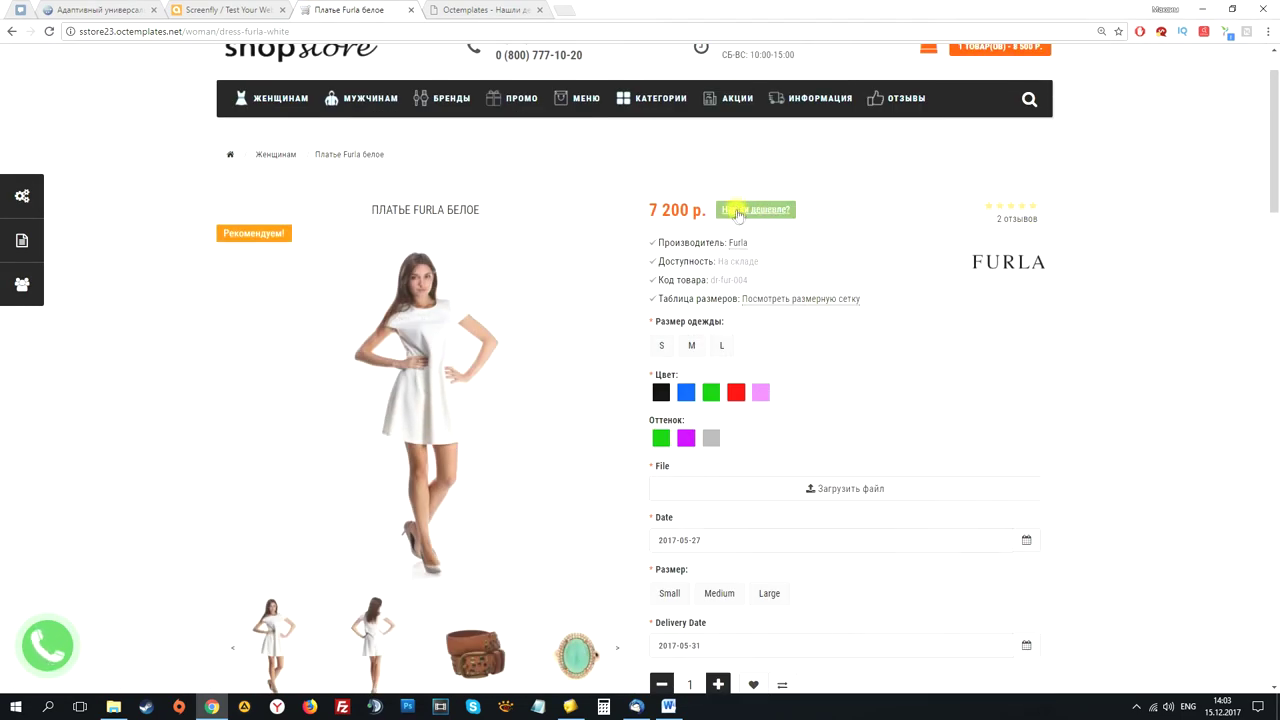
{"action": "left_click", "coordinate": [747, 208]}
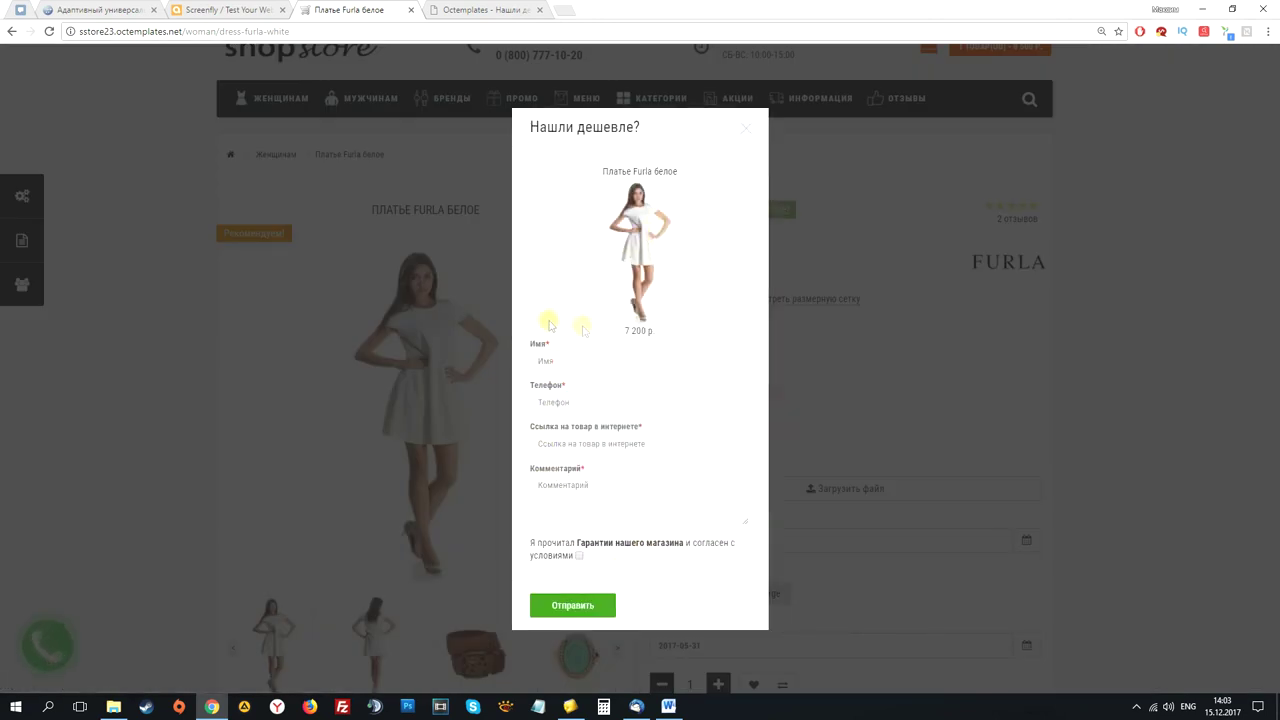
{"action": "left_click", "coordinate": [745, 130]}
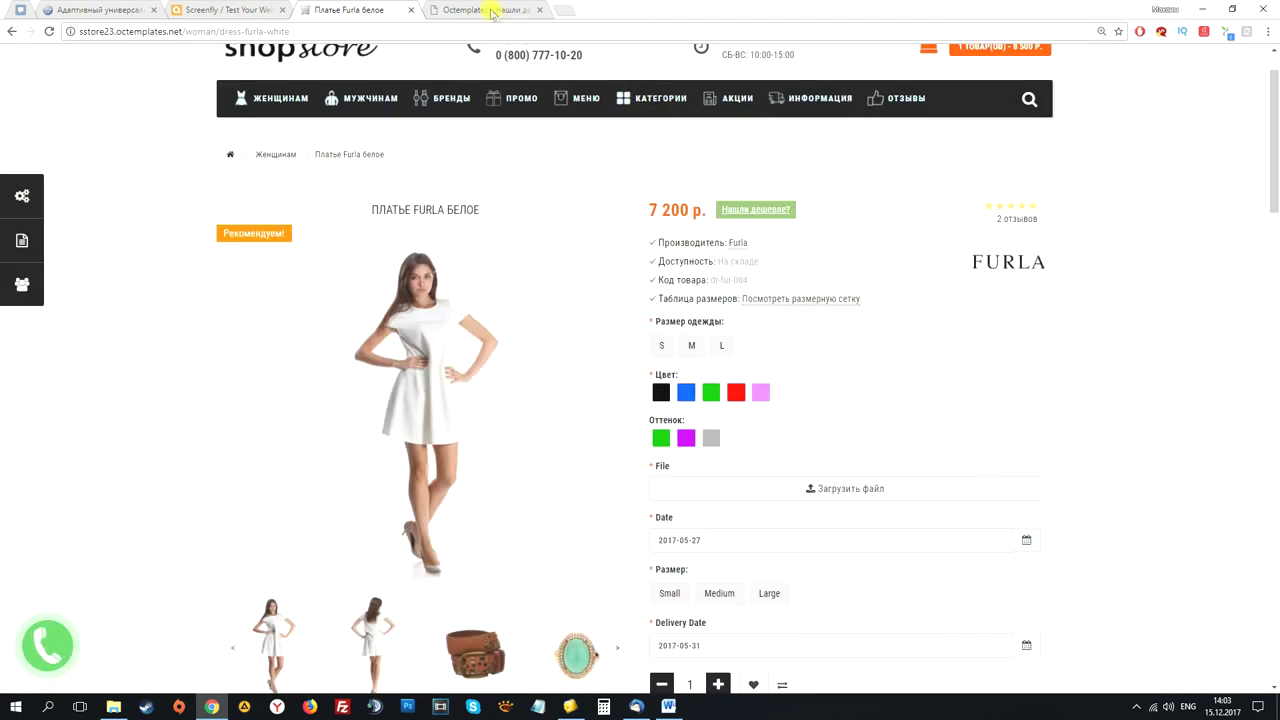
Review the Нашли дешевле module's settings and Список запросов, and open the Octemplates - Обратный звонок module.
{"action": "left_click", "coordinate": [482, 9]}
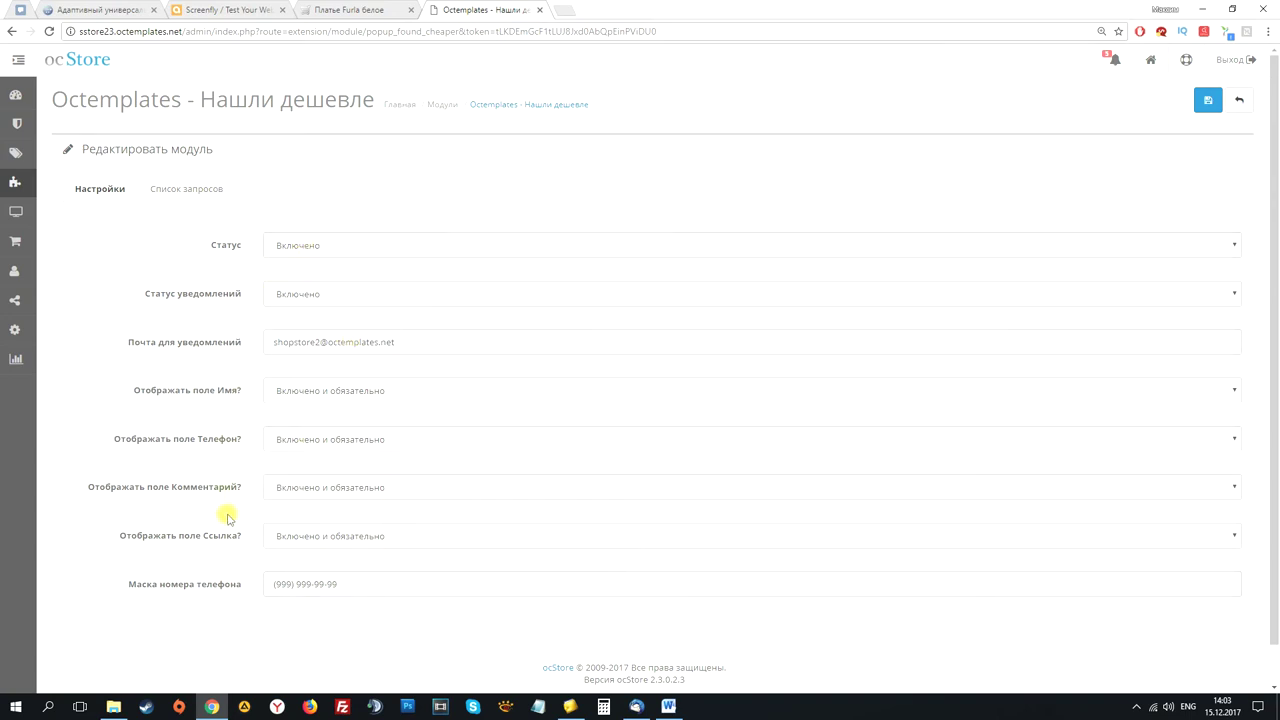
{"action": "left_click", "coordinate": [182, 190]}
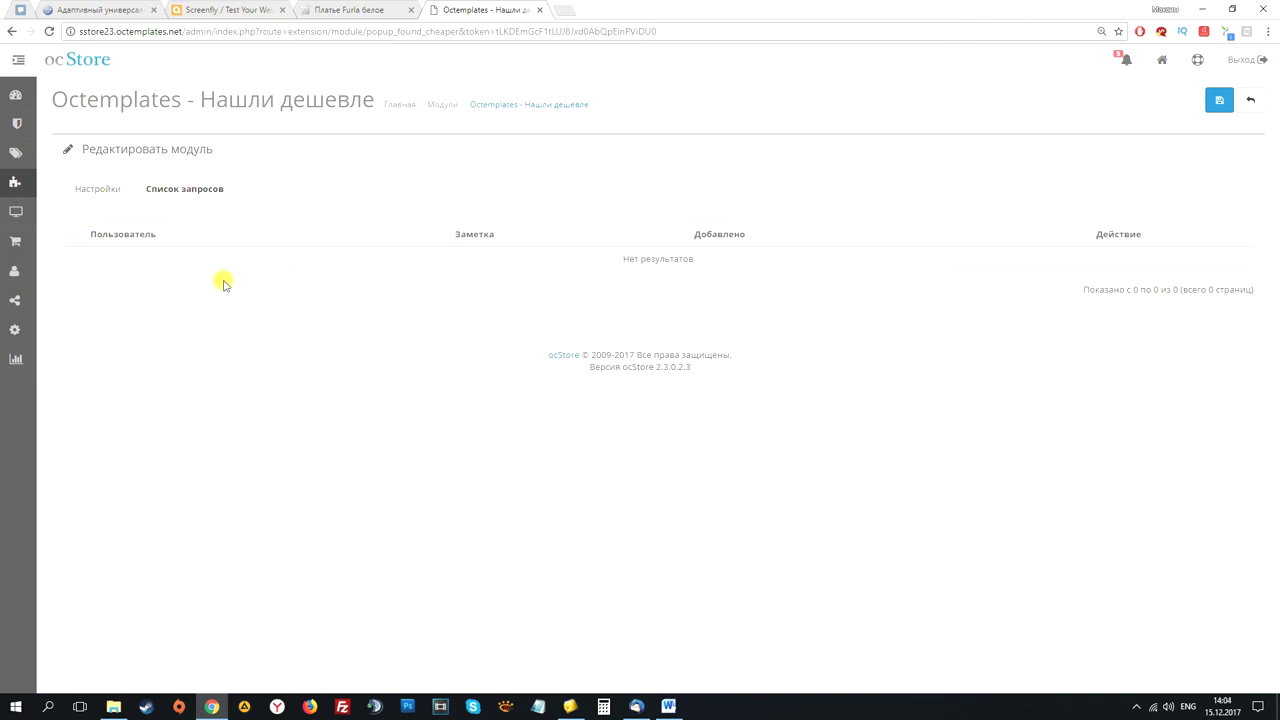
{"action": "left_click", "coordinate": [442, 104]}
{"action": "scroll", "coordinate": [325, 362], "scroll_direction": "down", "scroll_amount": 2}
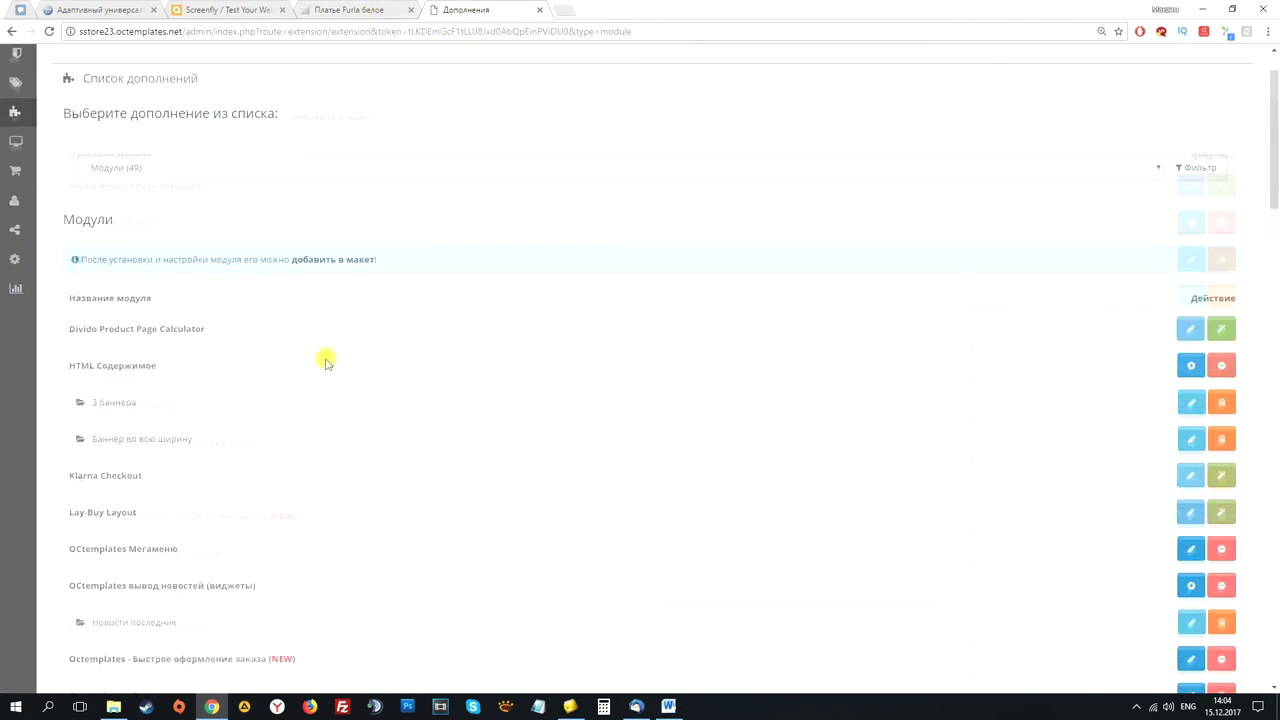
{"action": "scroll", "coordinate": [320, 345], "scroll_direction": "down", "scroll_amount": 4}
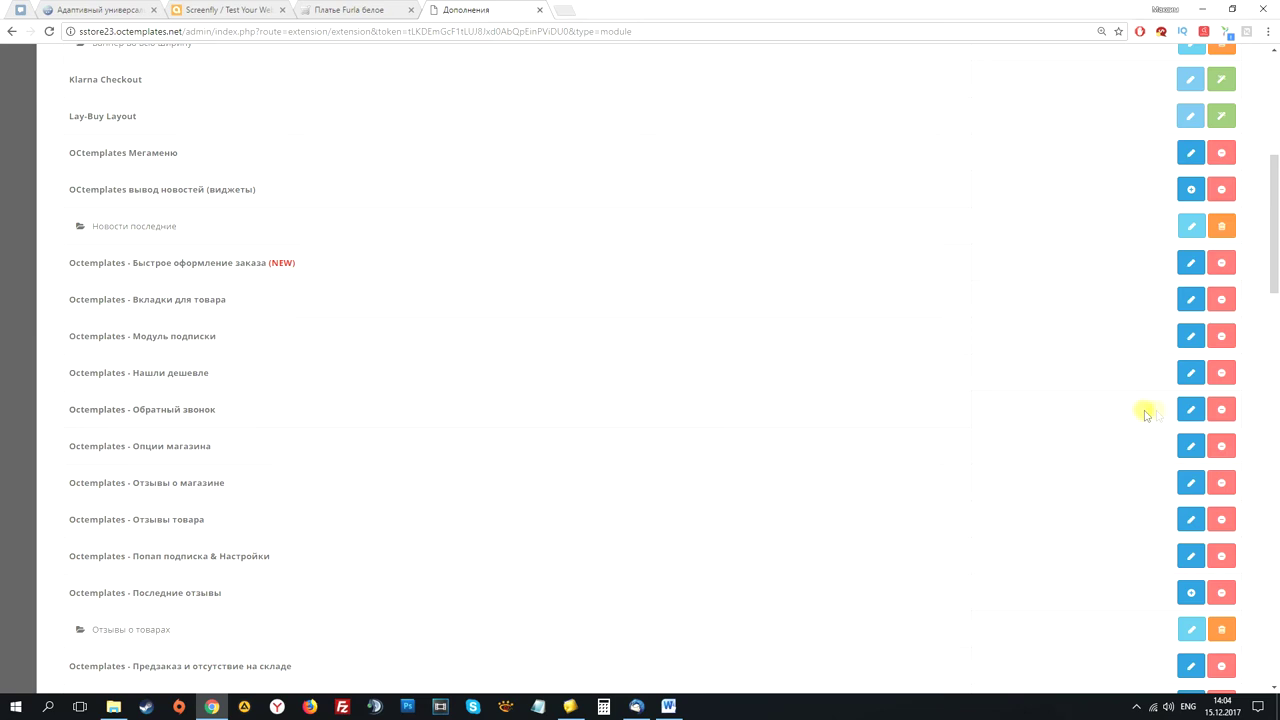
{"action": "left_click", "coordinate": [1190, 409]}
View the Заказать обратный звонок form on the storefront's white Furla dress page and close it.
{"action": "left_click", "coordinate": [350, 9]}
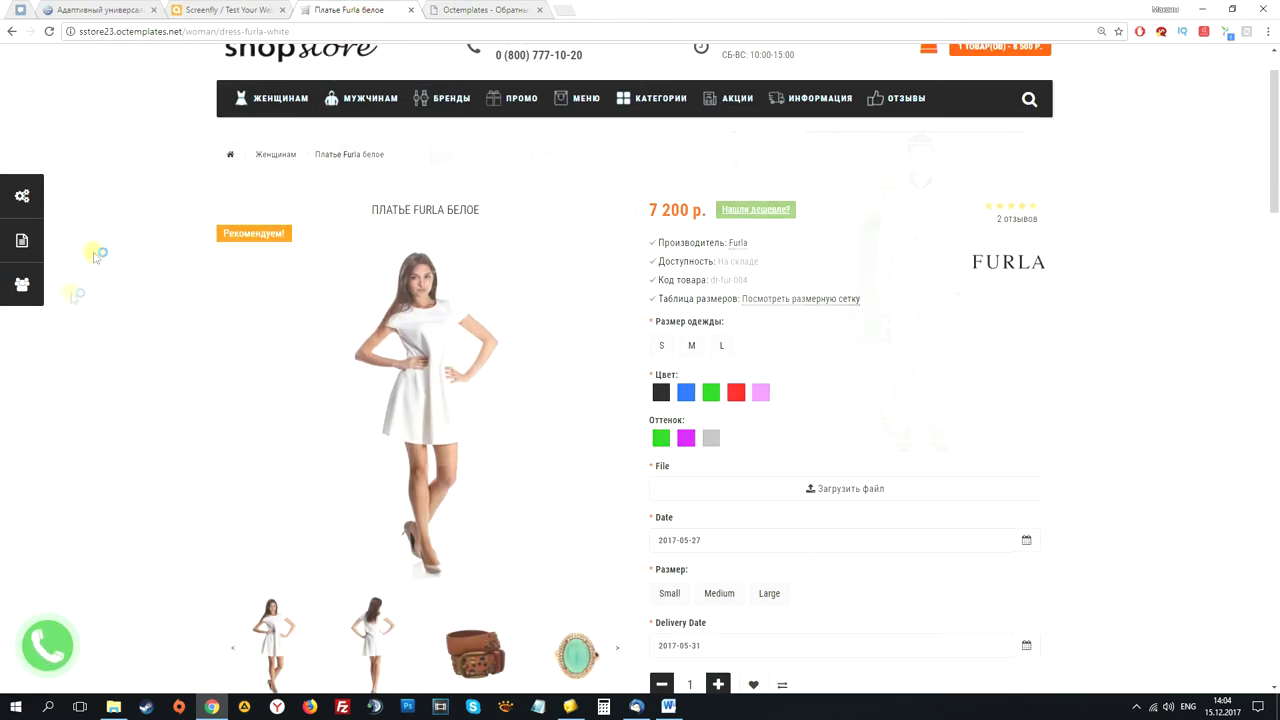
{"action": "left_click", "coordinate": [52, 646]}
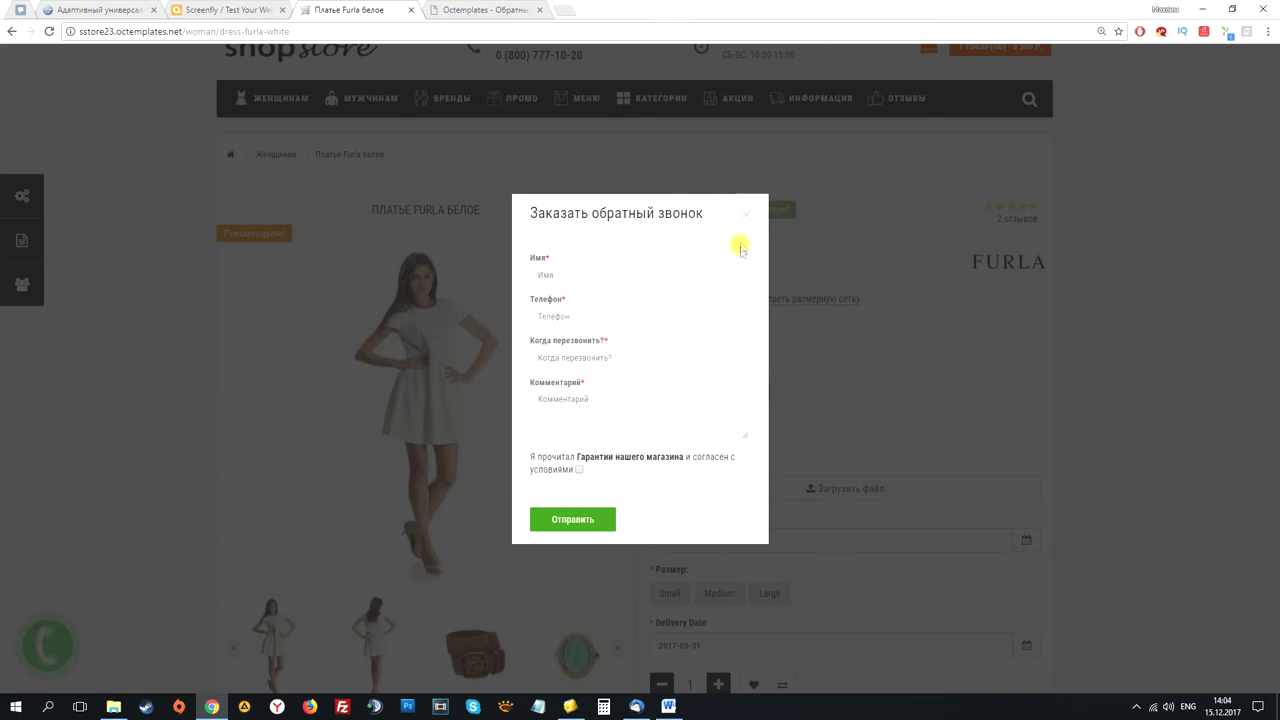
{"action": "left_click", "coordinate": [747, 218]}
Review the Обратный звонок module's settings and its Список запросов in the admin.
{"action": "left_click", "coordinate": [478, 8]}
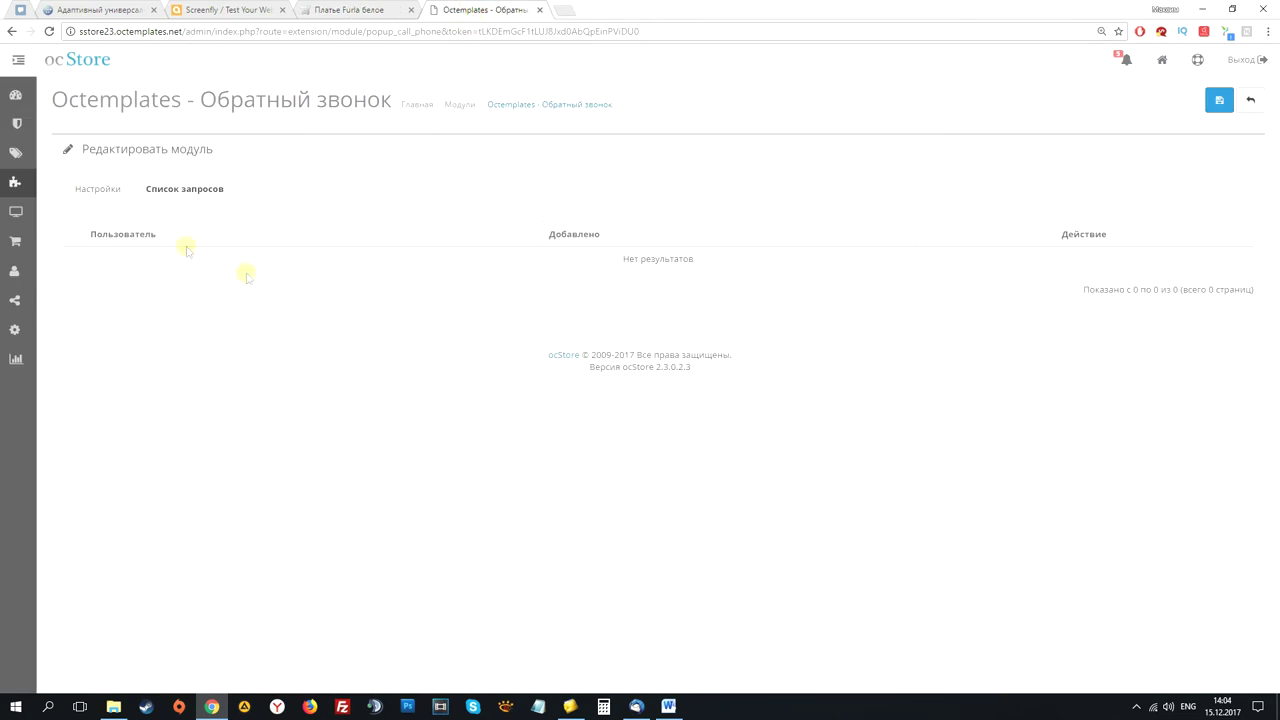
{"action": "left_click", "coordinate": [98, 193]}
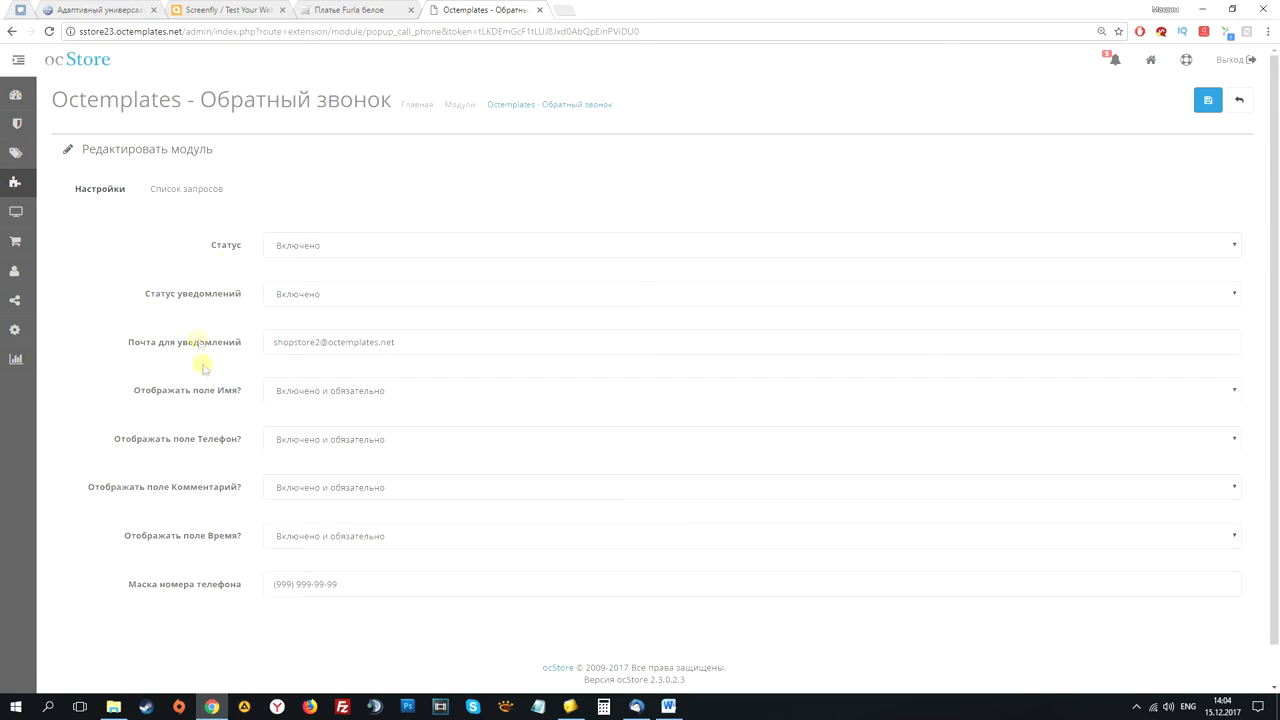
{"action": "left_click", "coordinate": [180, 192]}
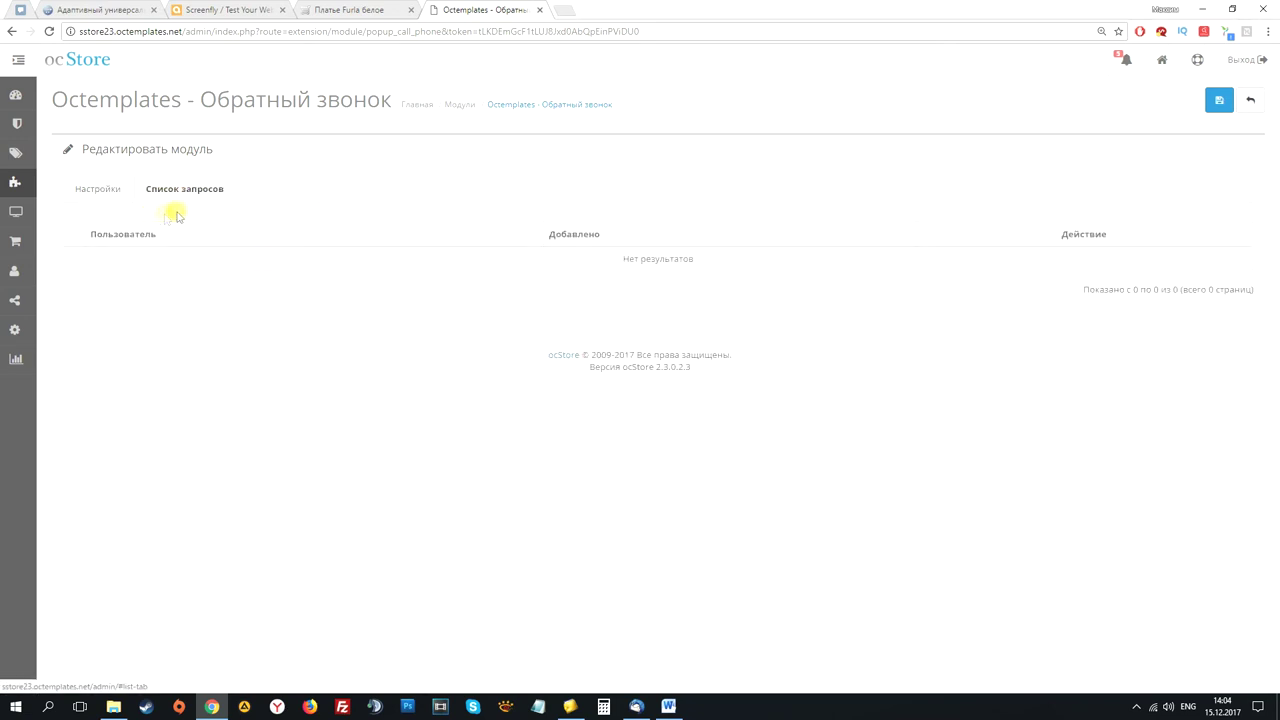
Return to the modules list and open the Octemplates - Опции магазина module.
{"action": "left_click", "coordinate": [459, 104]}
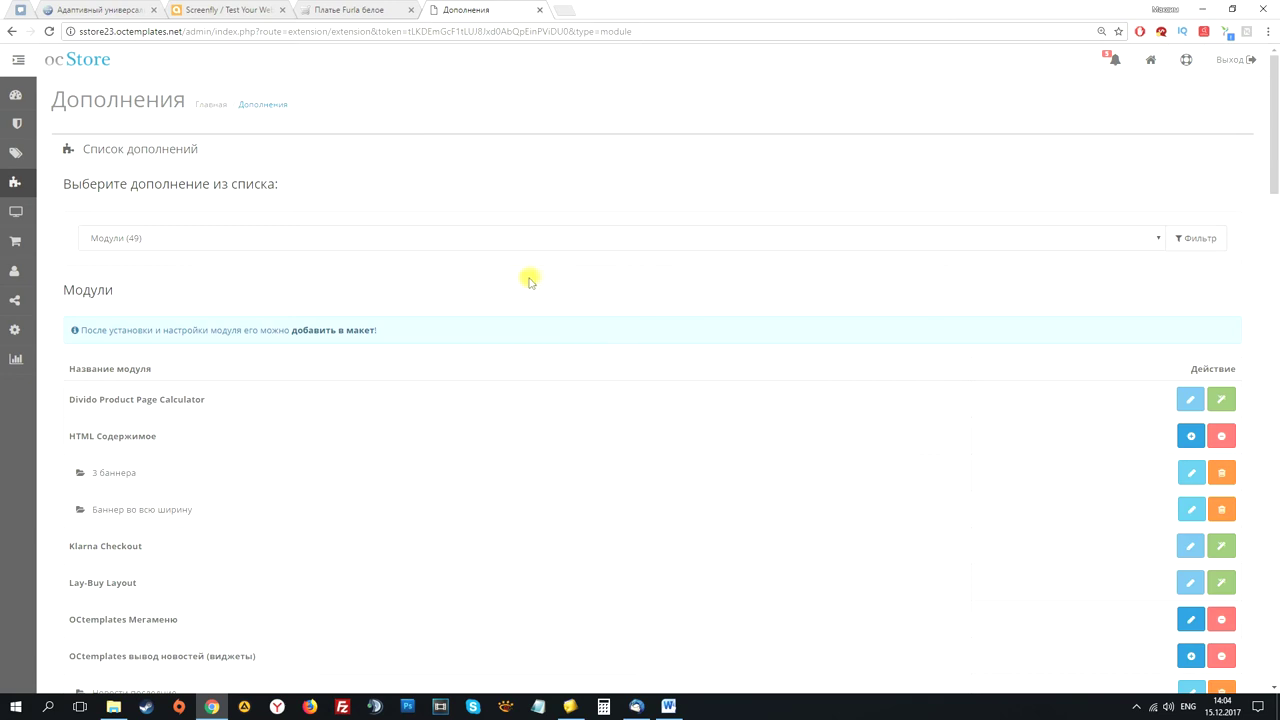
{"action": "scroll", "coordinate": [487, 323], "scroll_direction": "down", "scroll_amount": 1}
{"action": "scroll", "coordinate": [487, 323], "scroll_direction": "down", "scroll_amount": 5}
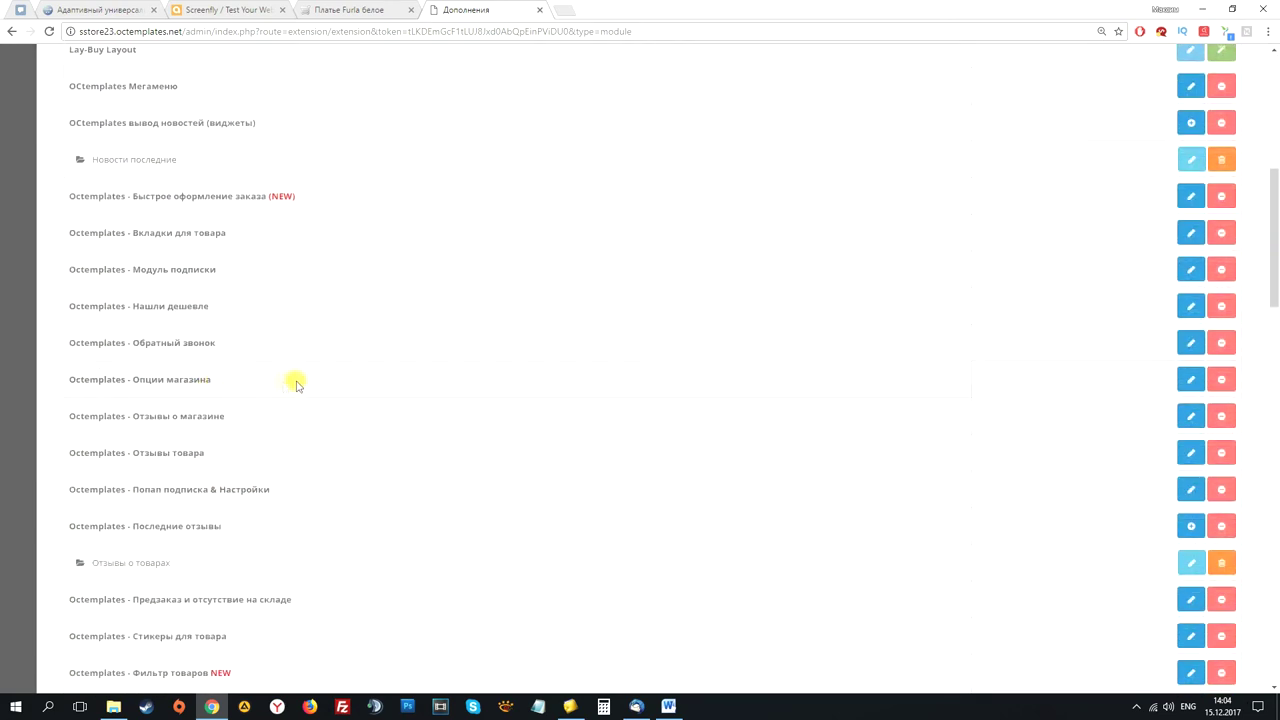
{"action": "left_click", "coordinate": [1190, 379]}
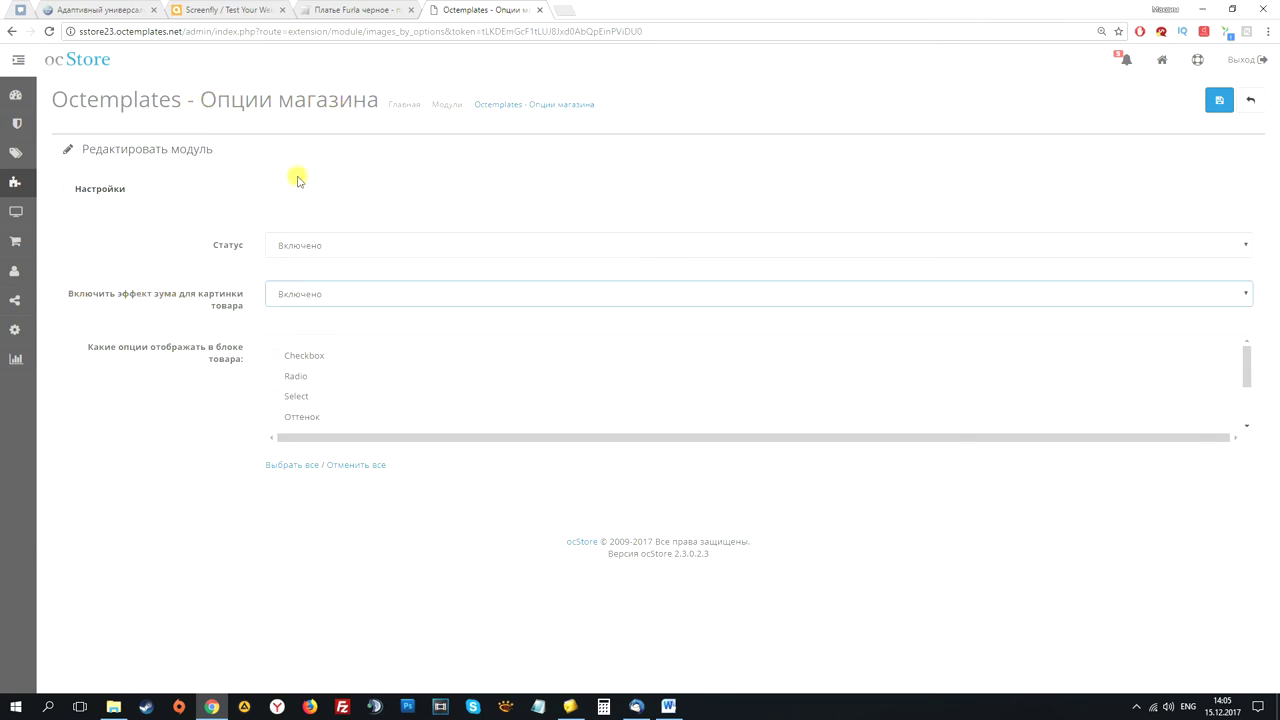
Check the image zoom effect on the Платье Furla черное page, and examine the module's list of options for the product block.
{"action": "left_click", "coordinate": [365, 9]}
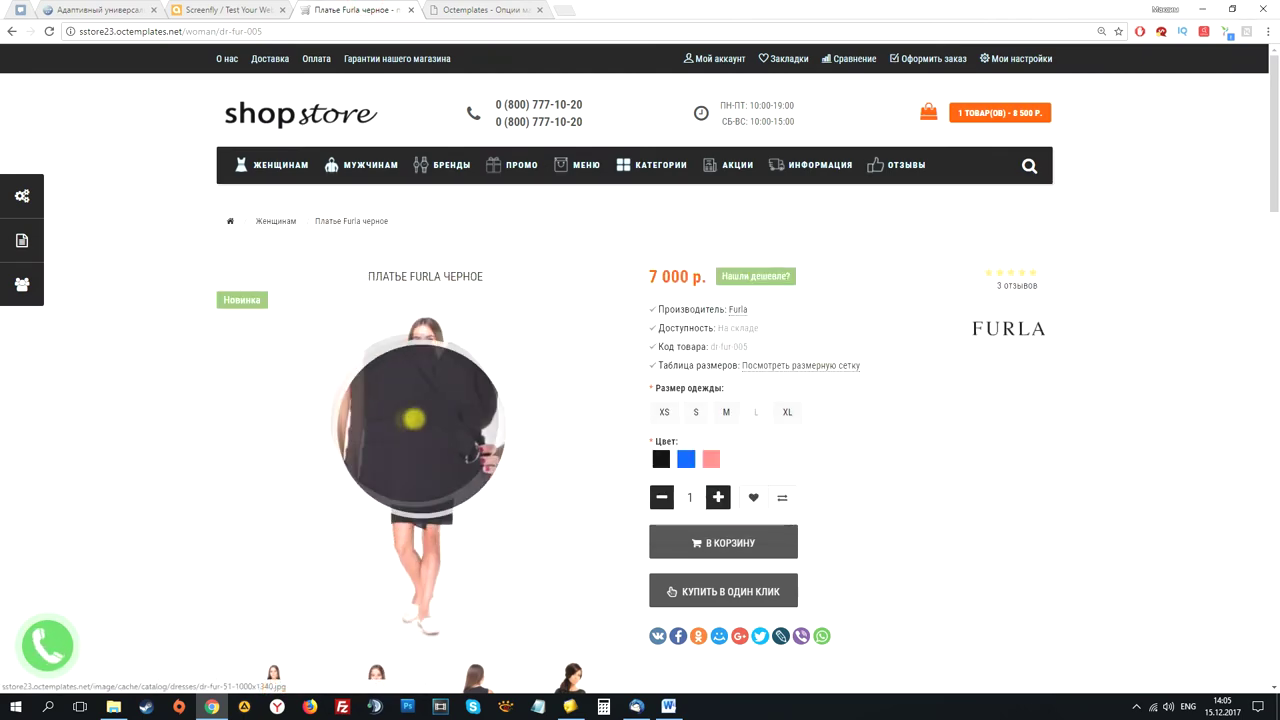
{"action": "left_click", "coordinate": [466, 11]}
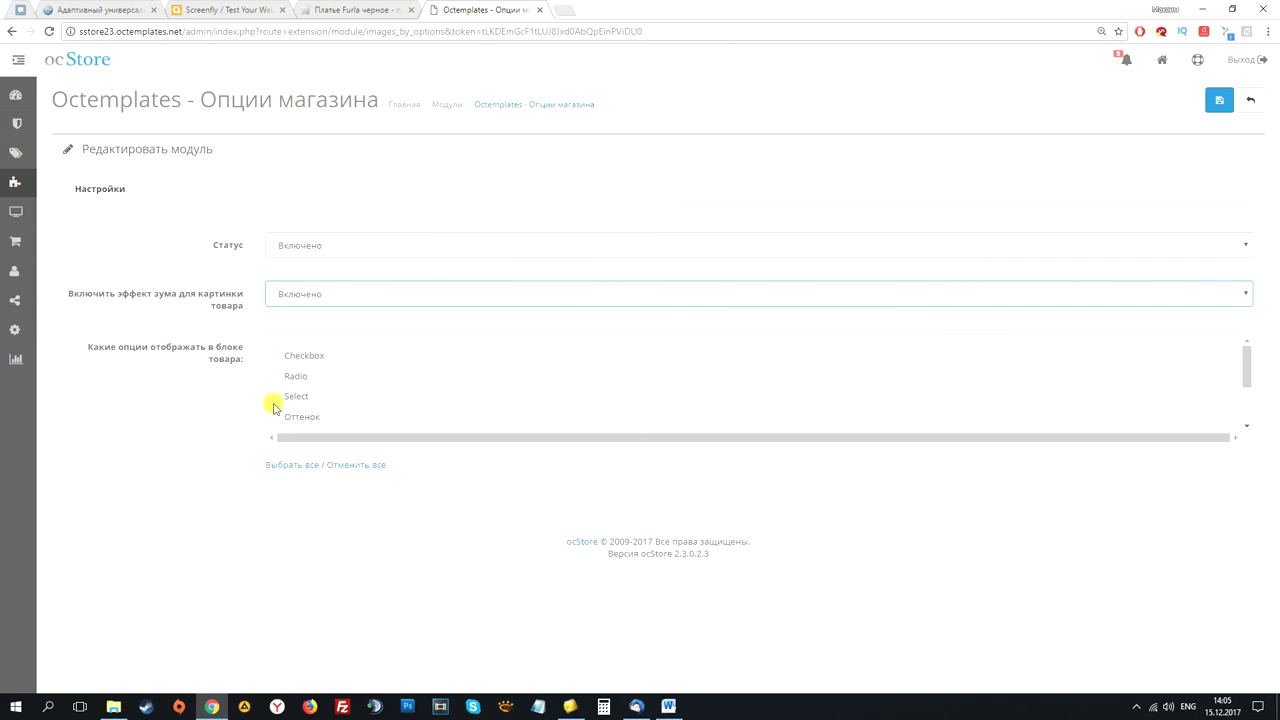
{"action": "scroll", "coordinate": [305, 380], "scroll_direction": "down", "scroll_amount": 2}
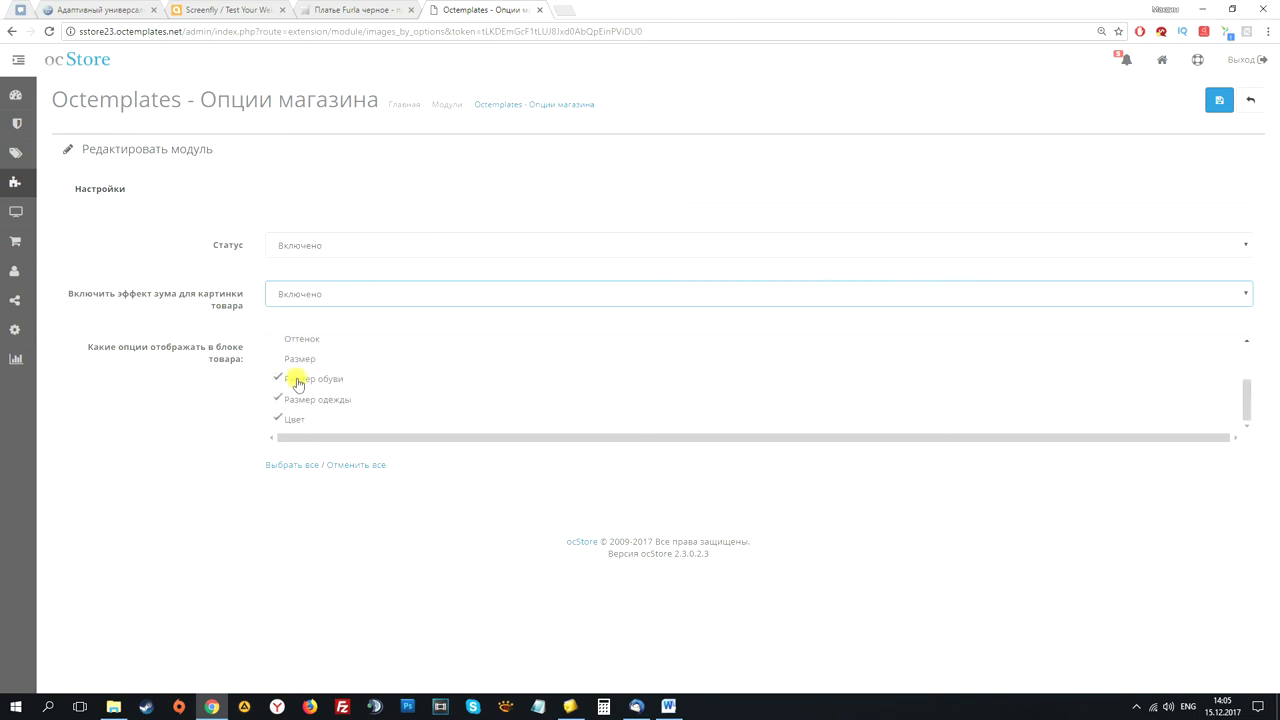
{"action": "scroll", "coordinate": [289, 402], "scroll_direction": "up", "scroll_amount": 2}
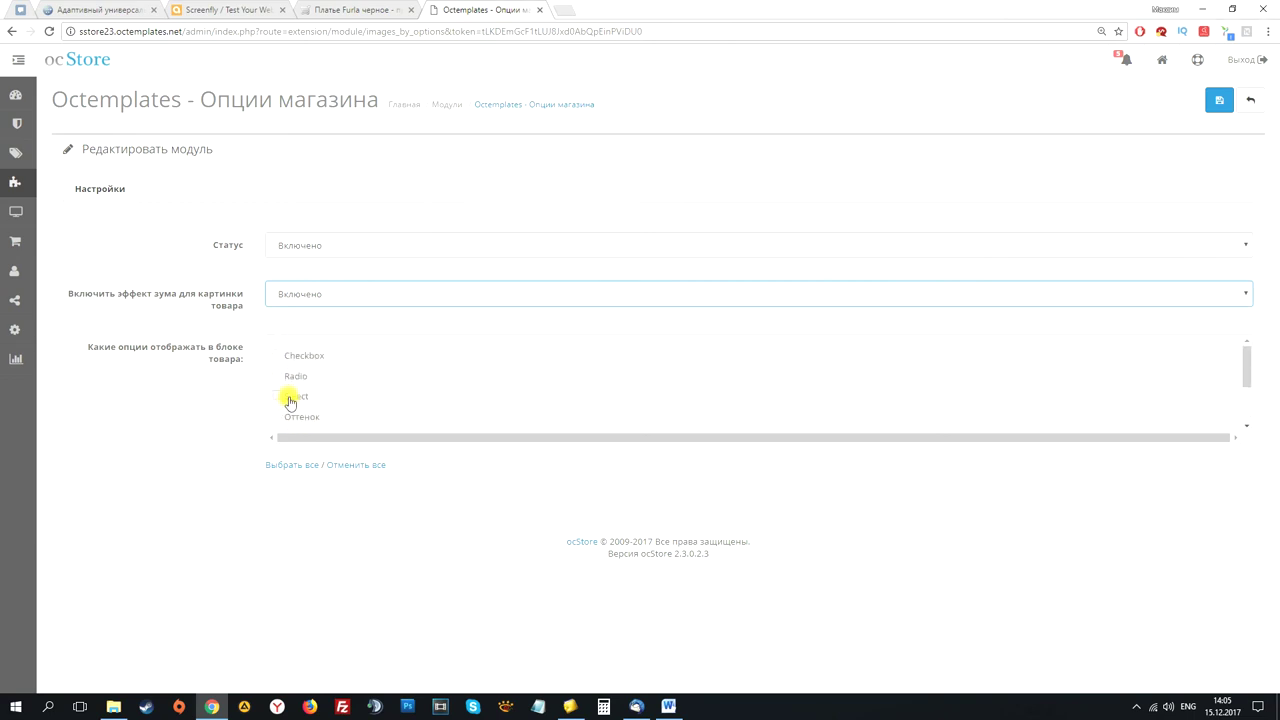
{"action": "scroll", "coordinate": [289, 395], "scroll_direction": "down", "scroll_amount": 2}
Examine the size and colour options on the Платье Furla черное page and look over the product blocks below.
{"action": "left_click", "coordinate": [358, 12]}
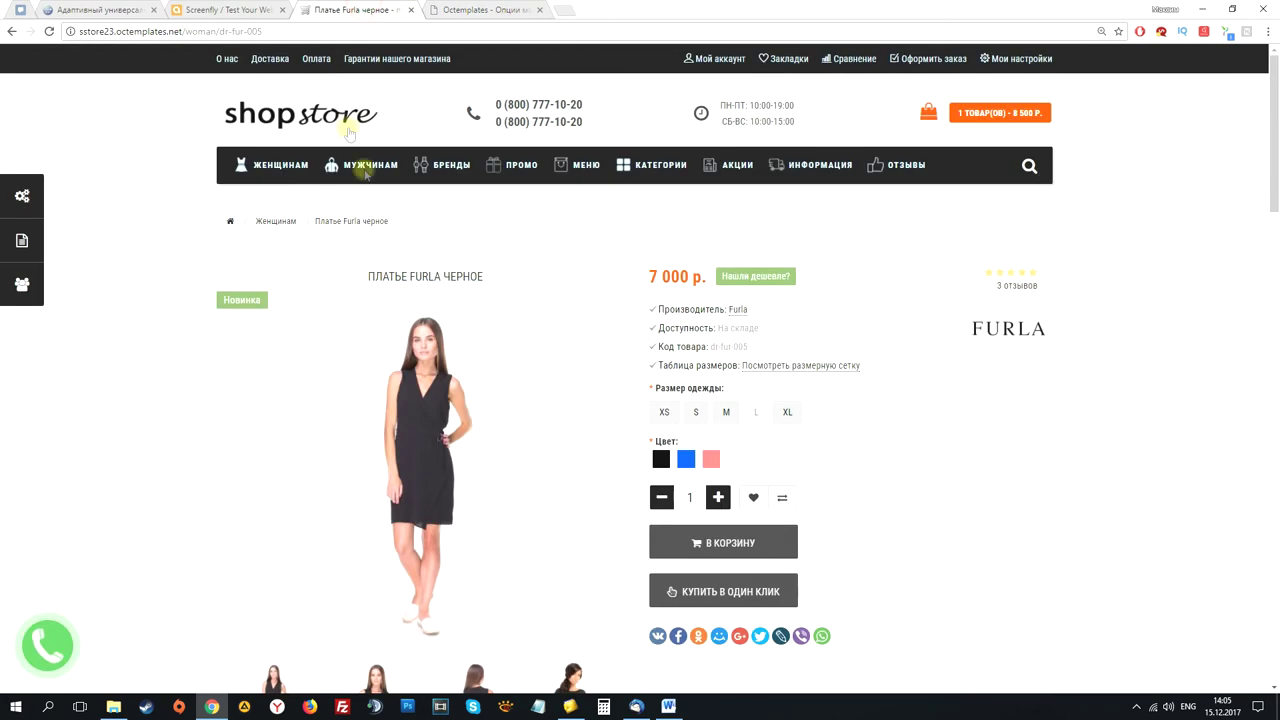
{"action": "scroll", "coordinate": [978, 560], "scroll_direction": "down", "scroll_amount": 2}
{"action": "scroll", "coordinate": [920, 429], "scroll_direction": "up", "scroll_amount": 2}
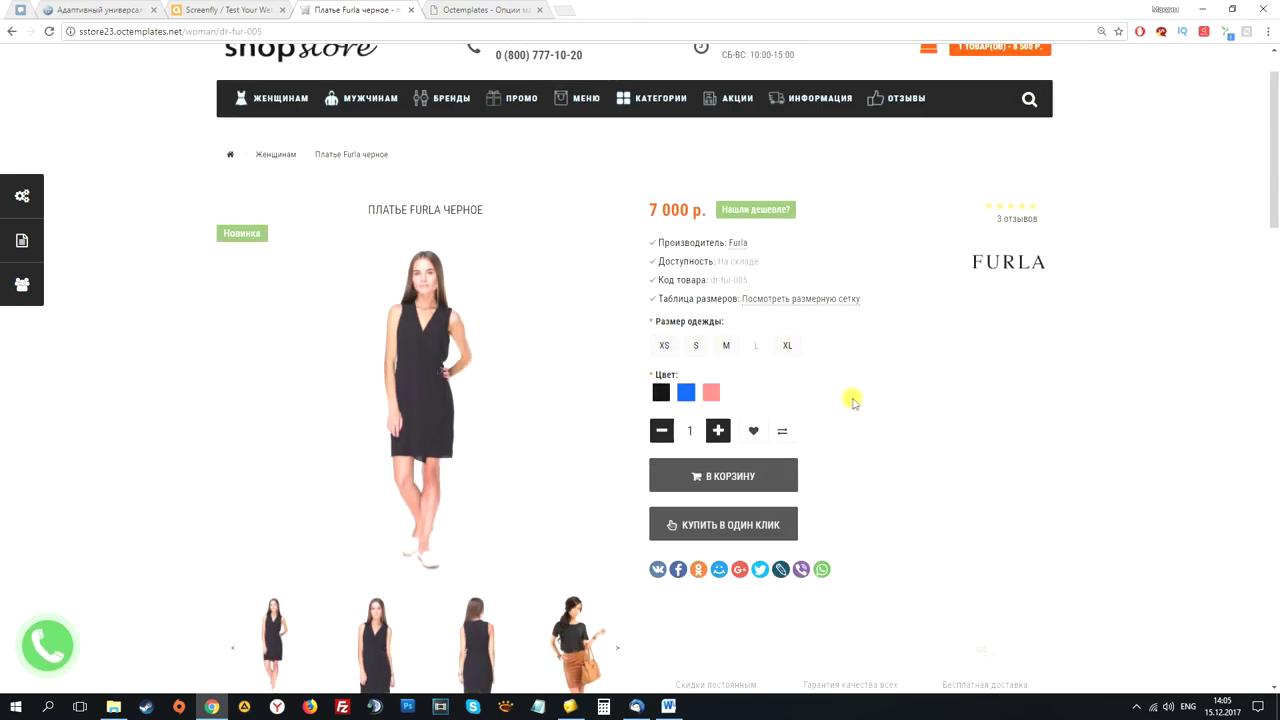
{"action": "scroll", "coordinate": [872, 405], "scroll_direction": "down", "scroll_amount": 4}
{"action": "scroll", "coordinate": [875, 410], "scroll_direction": "down", "scroll_amount": 10}
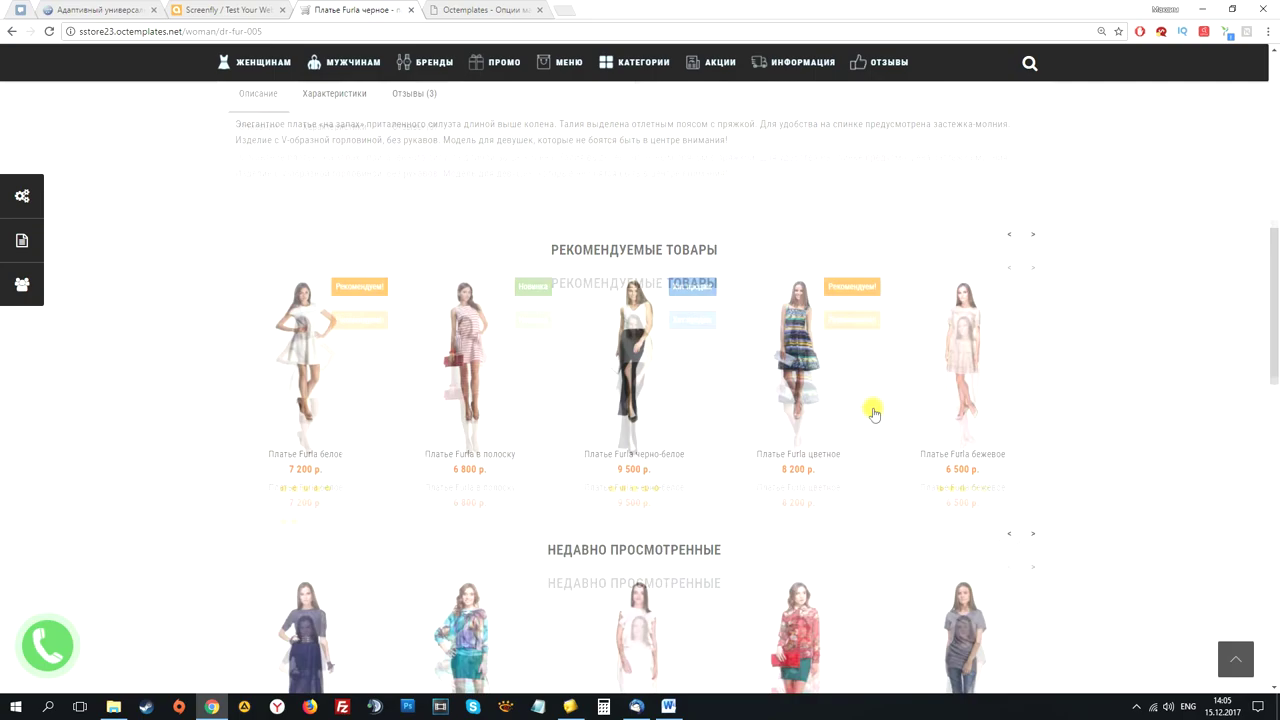
{"action": "scroll", "coordinate": [840, 420], "scroll_direction": "up", "scroll_amount": 6}
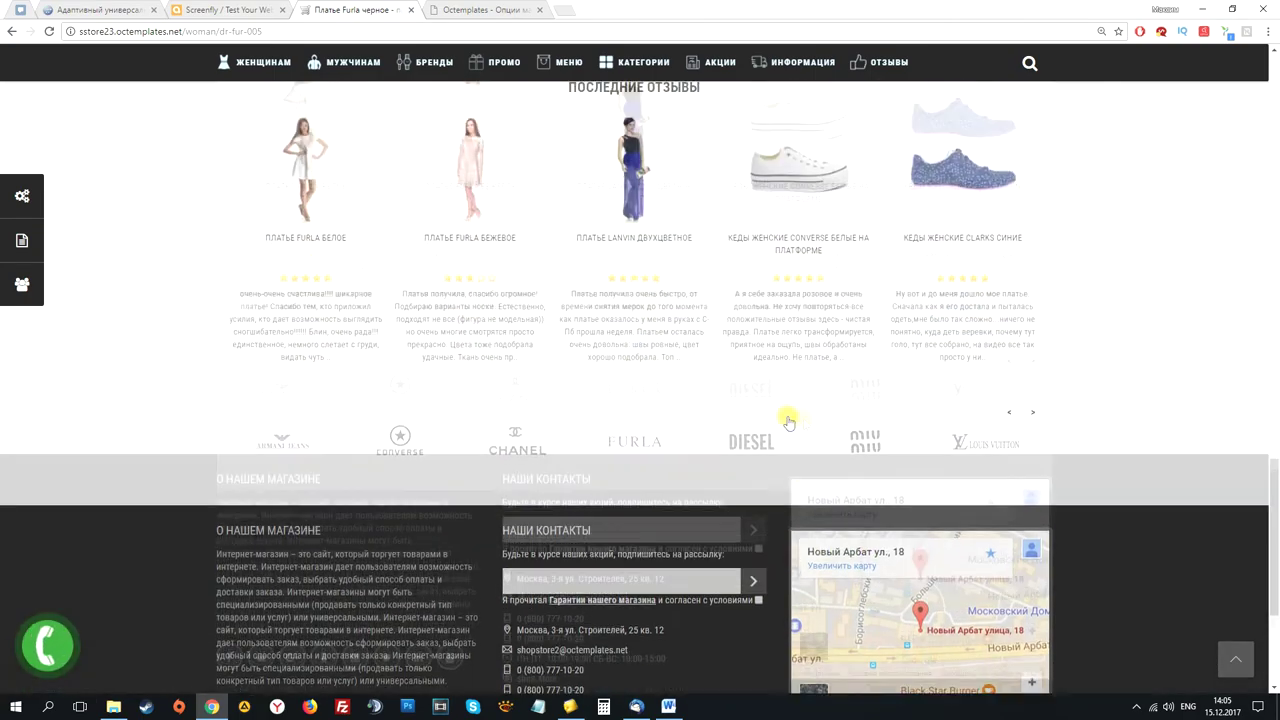
Recheck which options are selected for the product block in the Опции магазина module, and return to the modules list.
{"action": "left_click", "coordinate": [488, 10]}
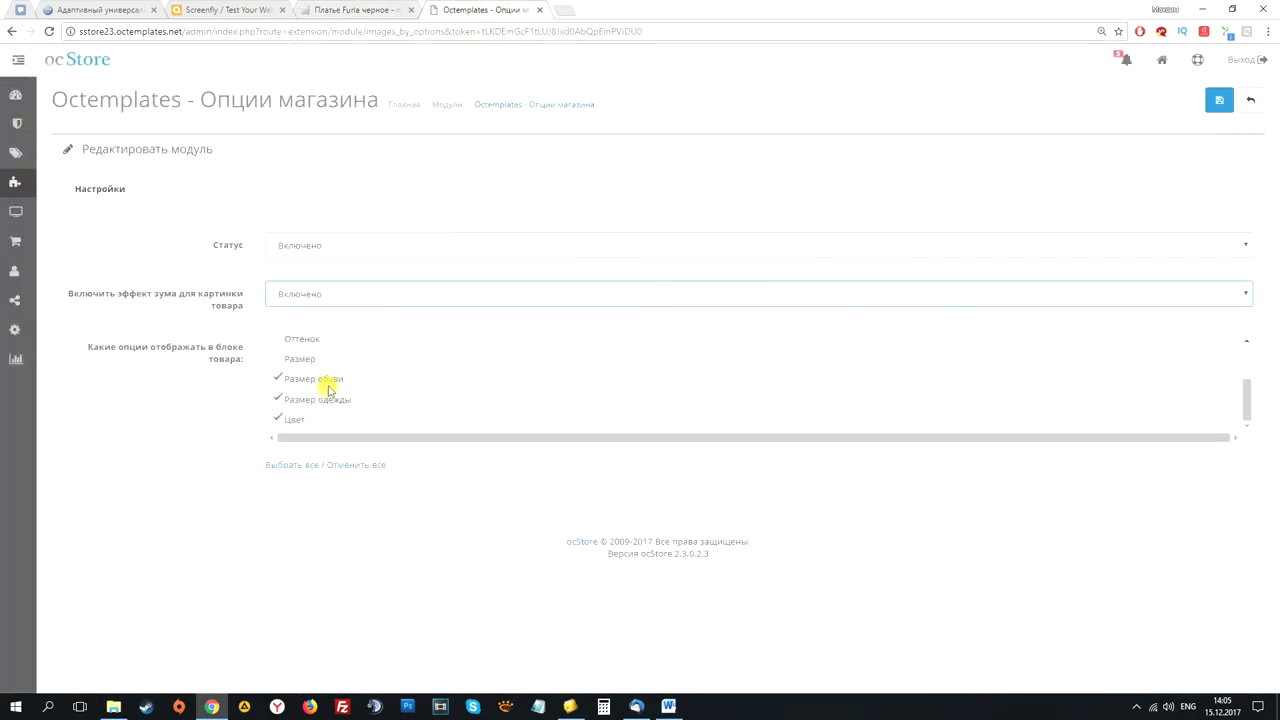
{"action": "scroll", "coordinate": [319, 400], "scroll_direction": "up", "scroll_amount": 2}
{"action": "scroll", "coordinate": [319, 400], "scroll_direction": "down", "scroll_amount": 2}
{"action": "left_click", "coordinate": [446, 104]}
{"action": "scroll", "coordinate": [372, 245], "scroll_direction": "down", "scroll_amount": 3}
{"action": "scroll", "coordinate": [370, 255], "scroll_direction": "down", "scroll_amount": 2}
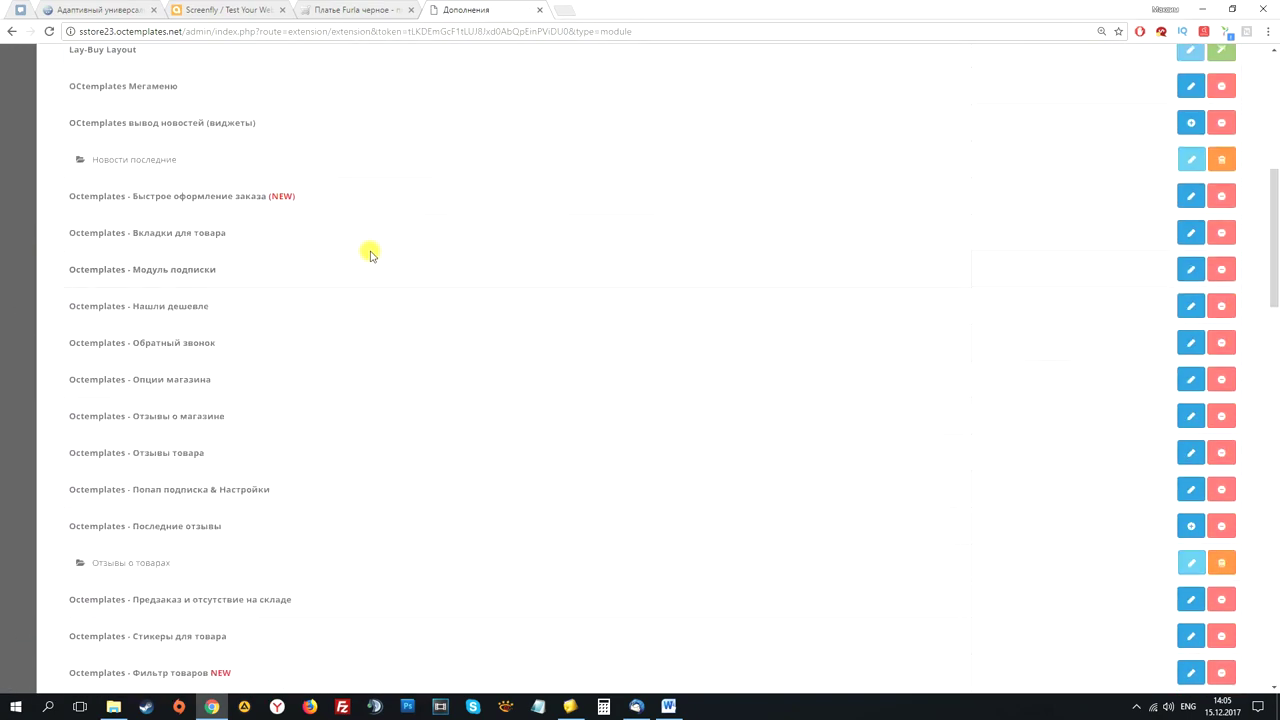
Open the Octemplates - Отзывы о магазине module, and find the Последние отзывы block on the storefront's Платье Furla черное page.
{"action": "left_click", "coordinate": [1190, 415]}
{"action": "key", "text": "ctrl+shift+Tab"}
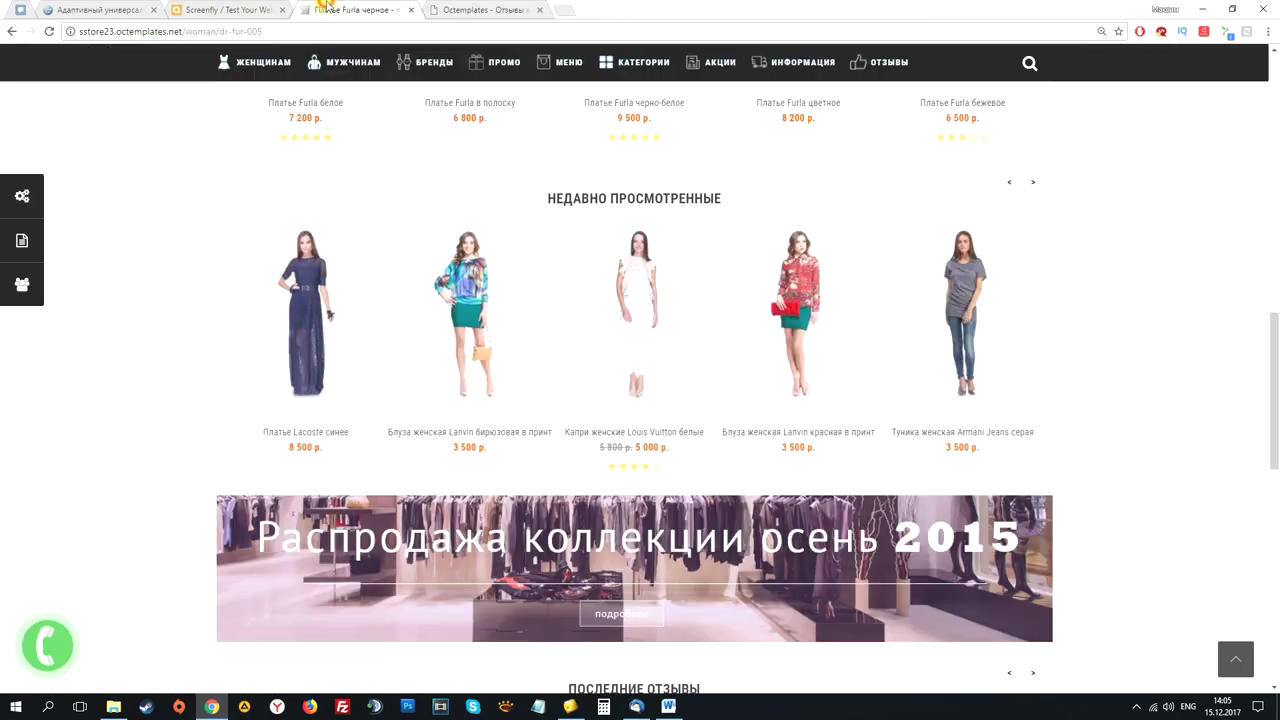
{"action": "scroll", "coordinate": [145, 330], "scroll_direction": "down", "scroll_amount": 8}
{"action": "scroll", "coordinate": [143, 313], "scroll_direction": "up", "scroll_amount": 3}
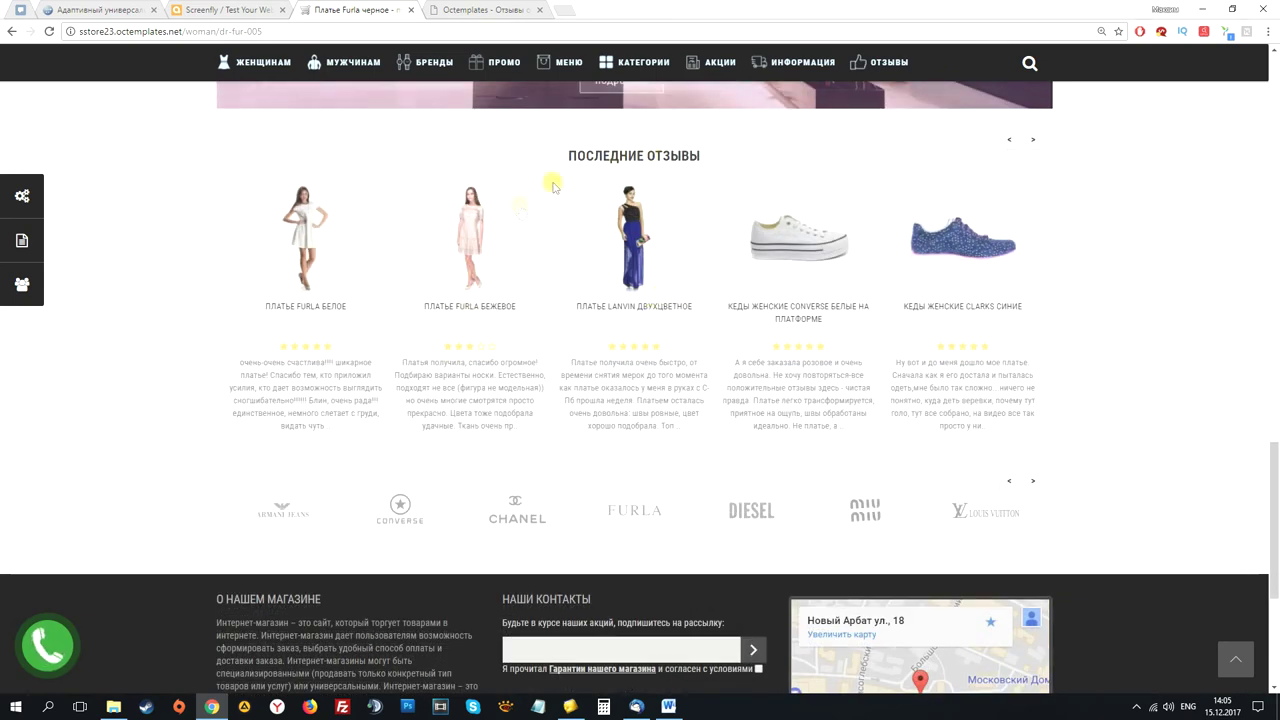
View the Платье Furla бежевое product from the latest reviews, and go back to the Последние отзывы block on the previous product page.
{"action": "left_click", "coordinate": [478, 243]}
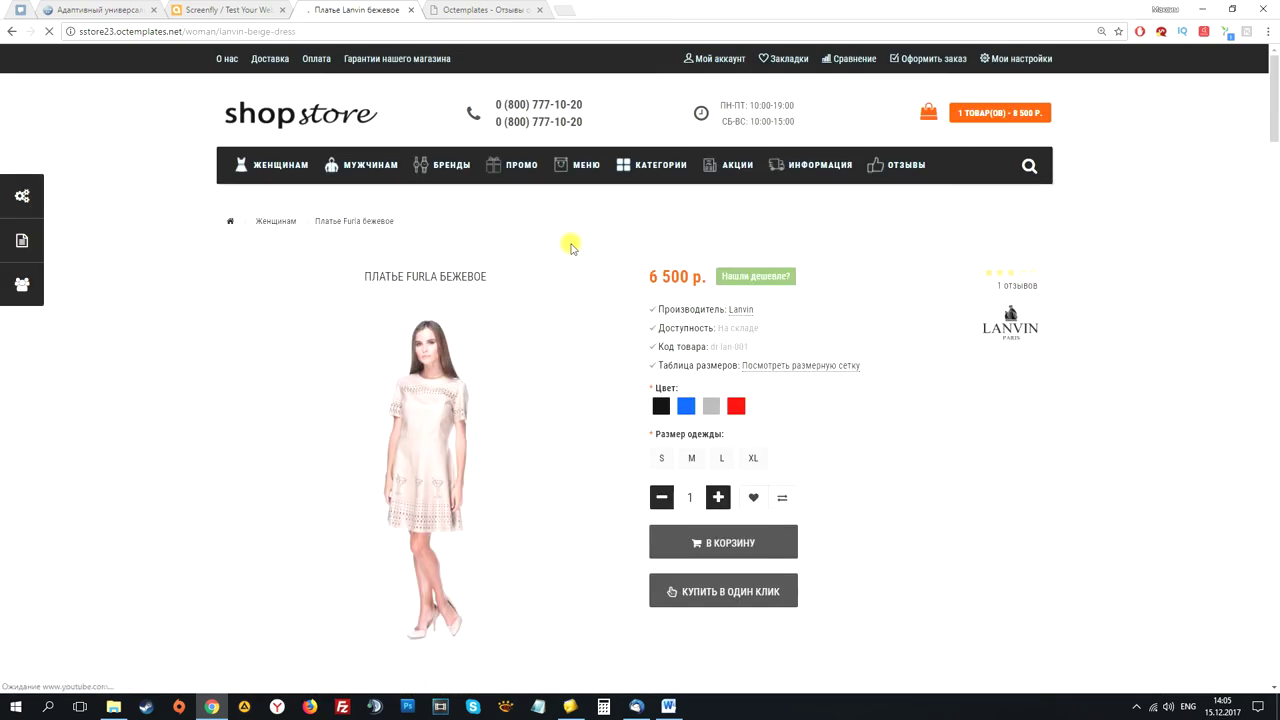
{"action": "scroll", "coordinate": [590, 280], "scroll_direction": "down", "scroll_amount": 3}
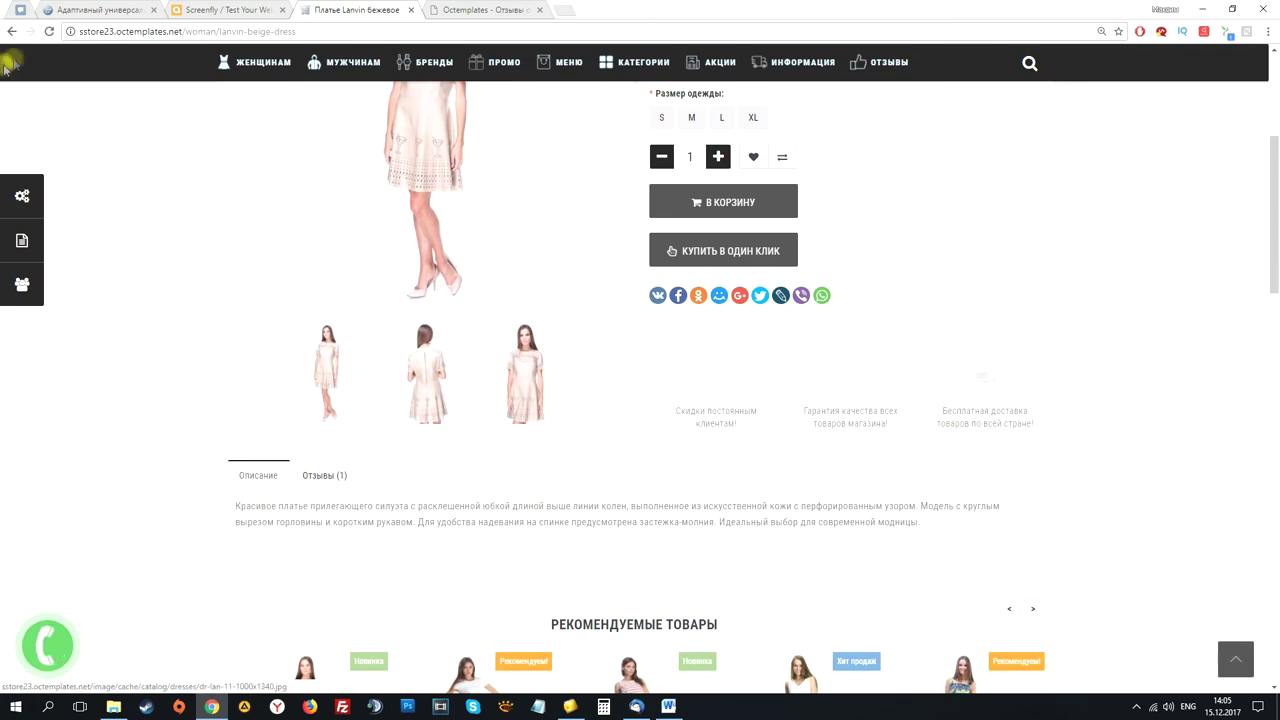
{"action": "left_click", "coordinate": [514, 294]}
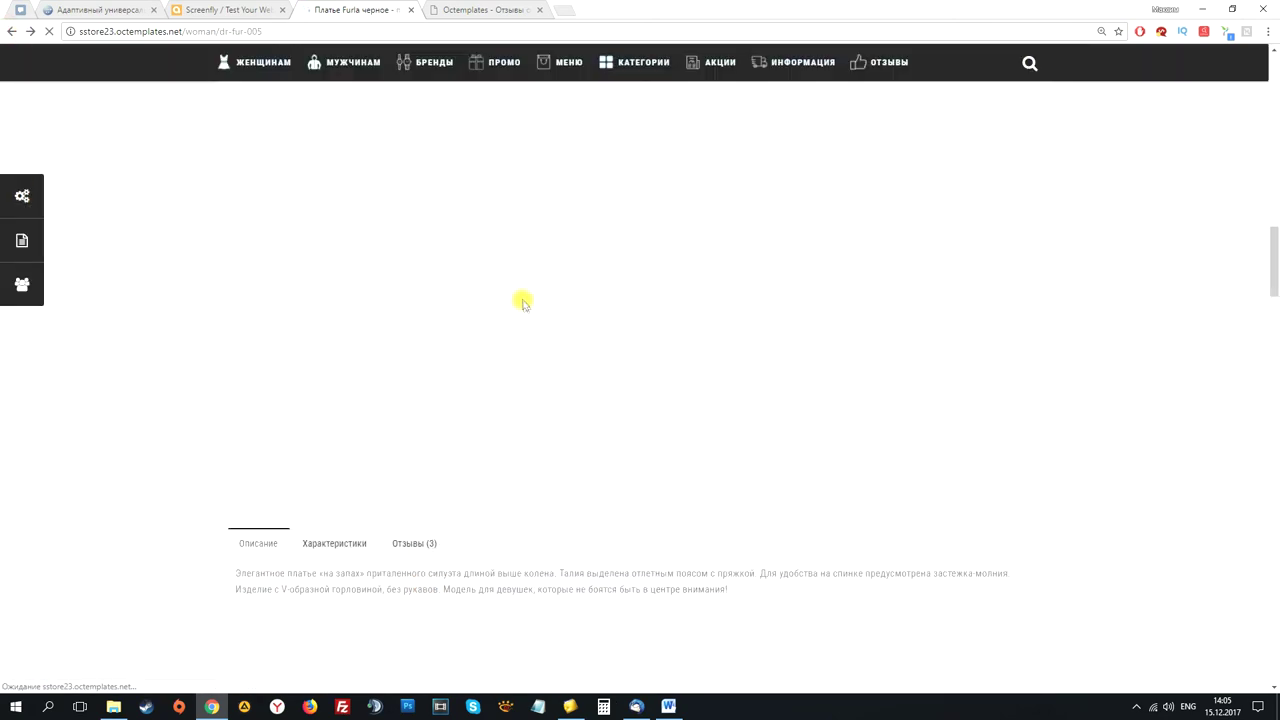
{"action": "scroll", "coordinate": [520, 300], "scroll_direction": "down", "scroll_amount": 5}
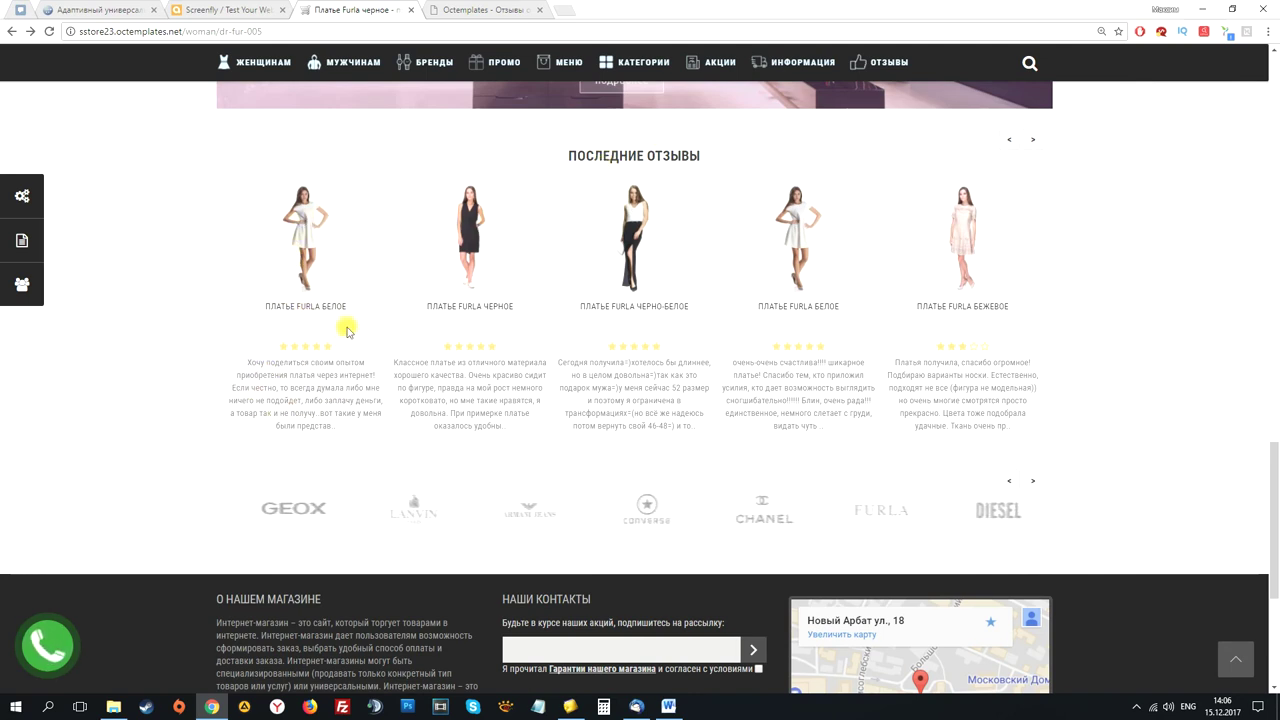
Check the review limit setting in the Отзывы о магазине module, and return to the modules list.
{"action": "left_click", "coordinate": [457, 8]}
{"action": "double_click", "coordinate": [290, 247]}
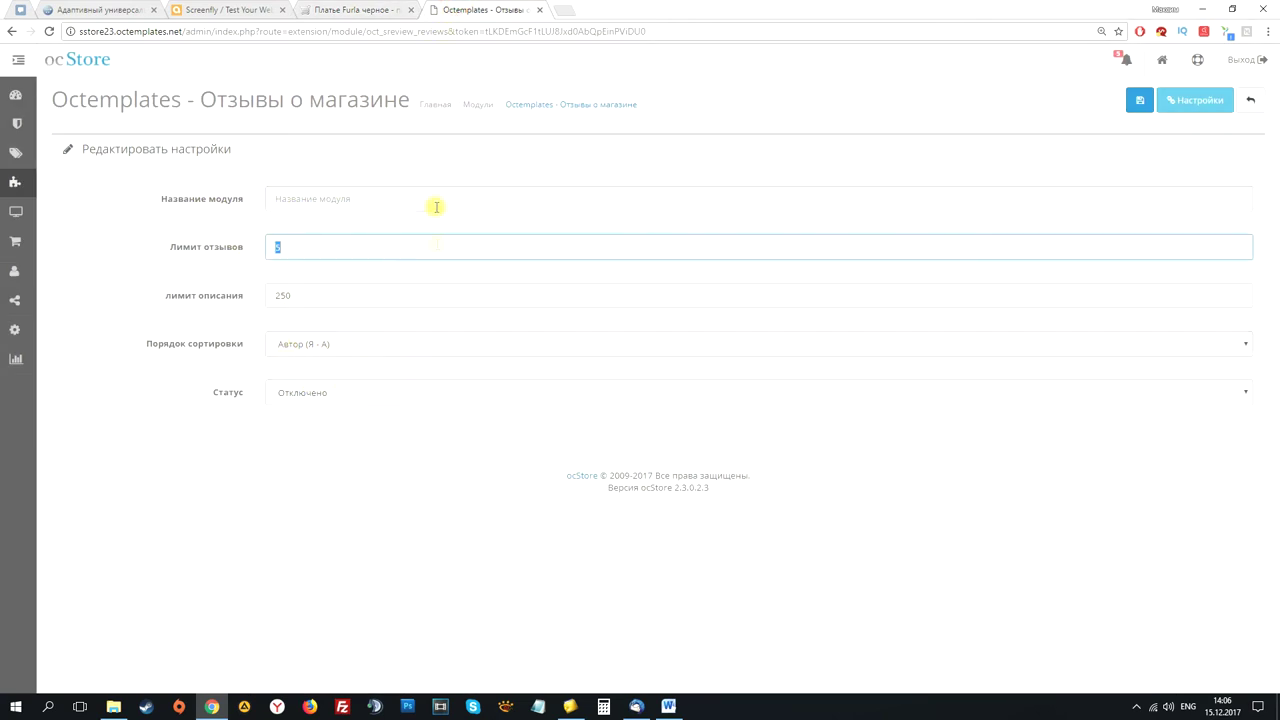
{"action": "left_click", "coordinate": [474, 108]}
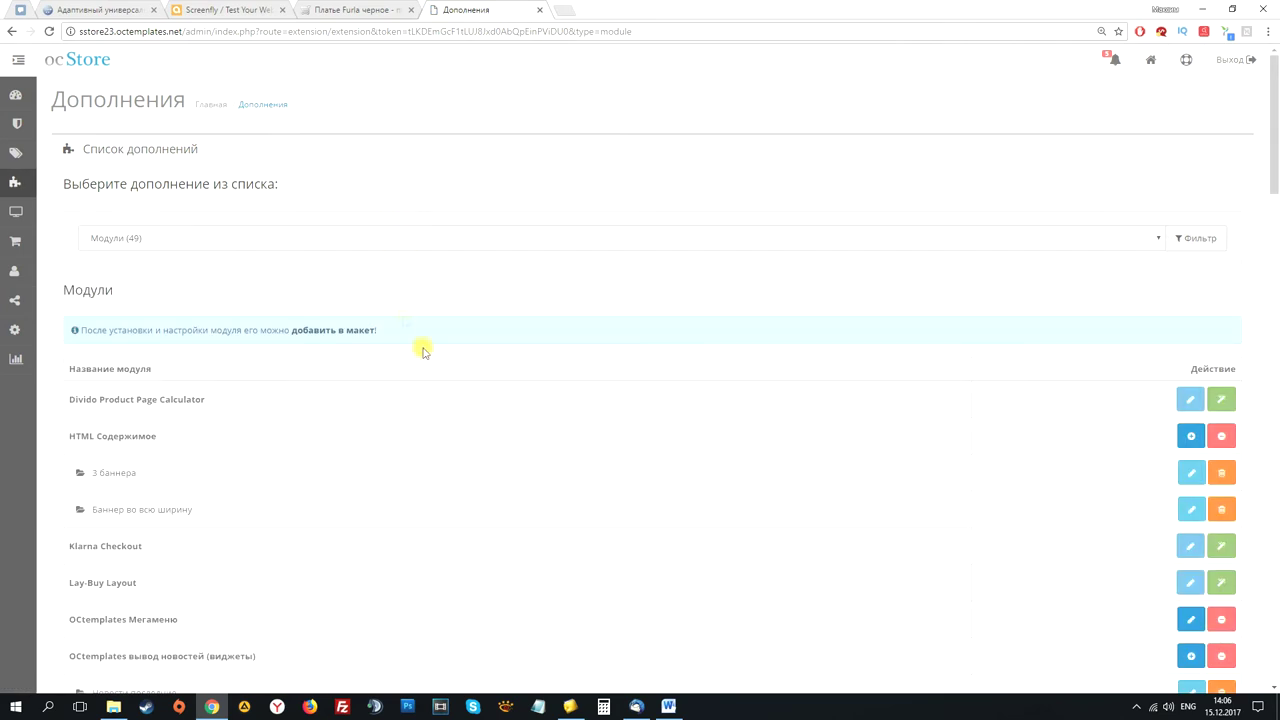
Open the Octemplates - Попап подписка & Настройки module for editing.
{"action": "scroll", "coordinate": [420, 349], "scroll_direction": "down", "scroll_amount": 4}
{"action": "scroll", "coordinate": [440, 362], "scroll_direction": "down", "scroll_amount": 3}
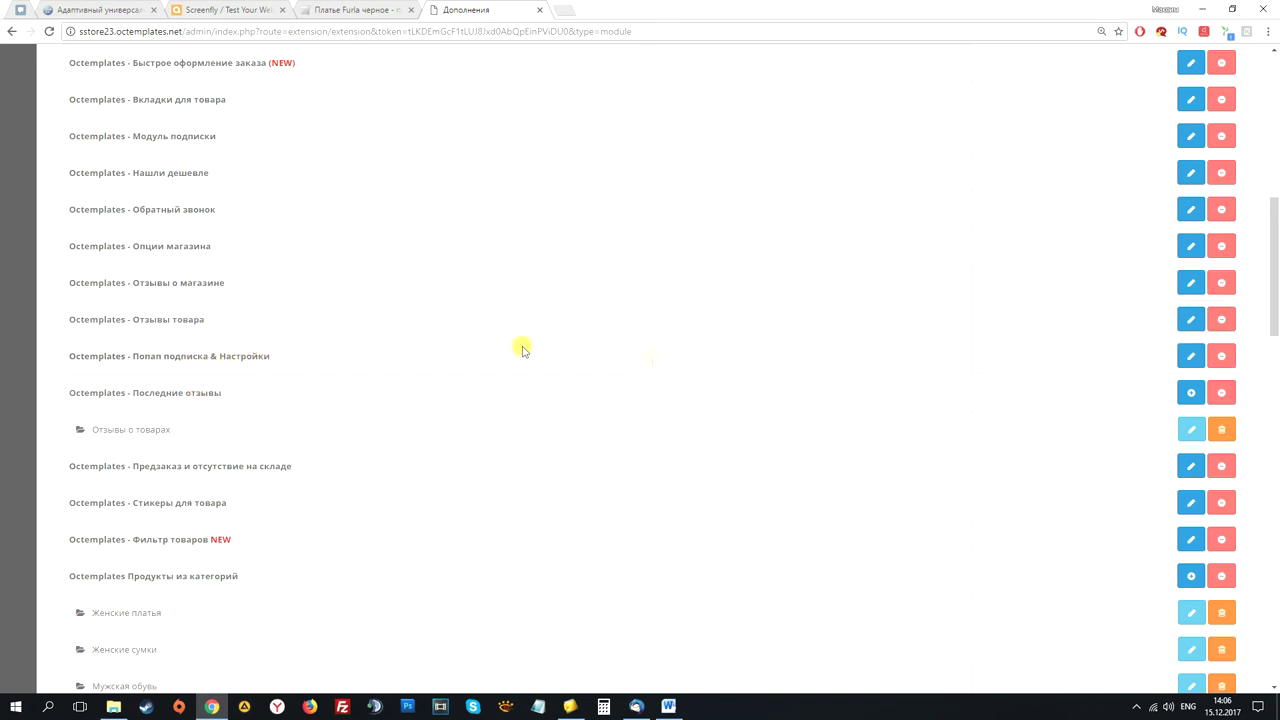
{"action": "left_click", "coordinate": [1187, 356]}
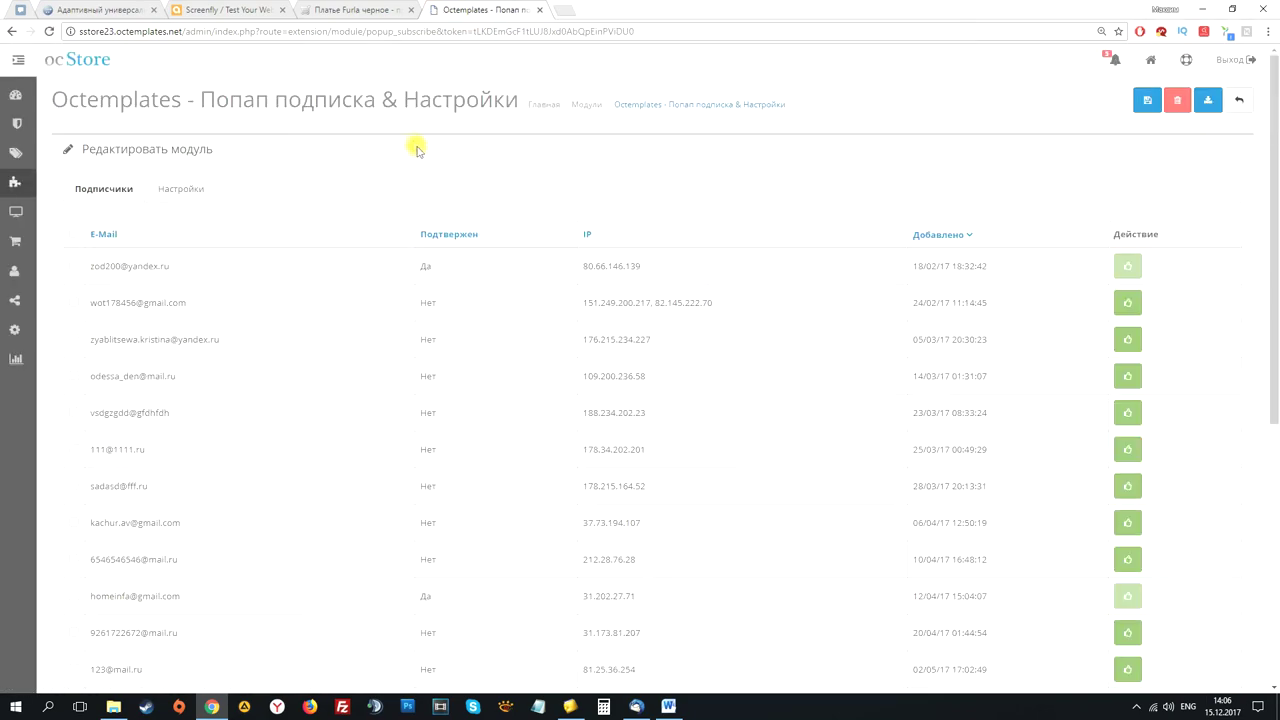
Examine the subscription popup on the storefront home page in a private window, dismiss it, and return to the popup module.
{"action": "left_click", "coordinate": [355, 10]}
{"action": "scroll", "coordinate": [278, 172], "scroll_direction": "up", "scroll_amount": 10}
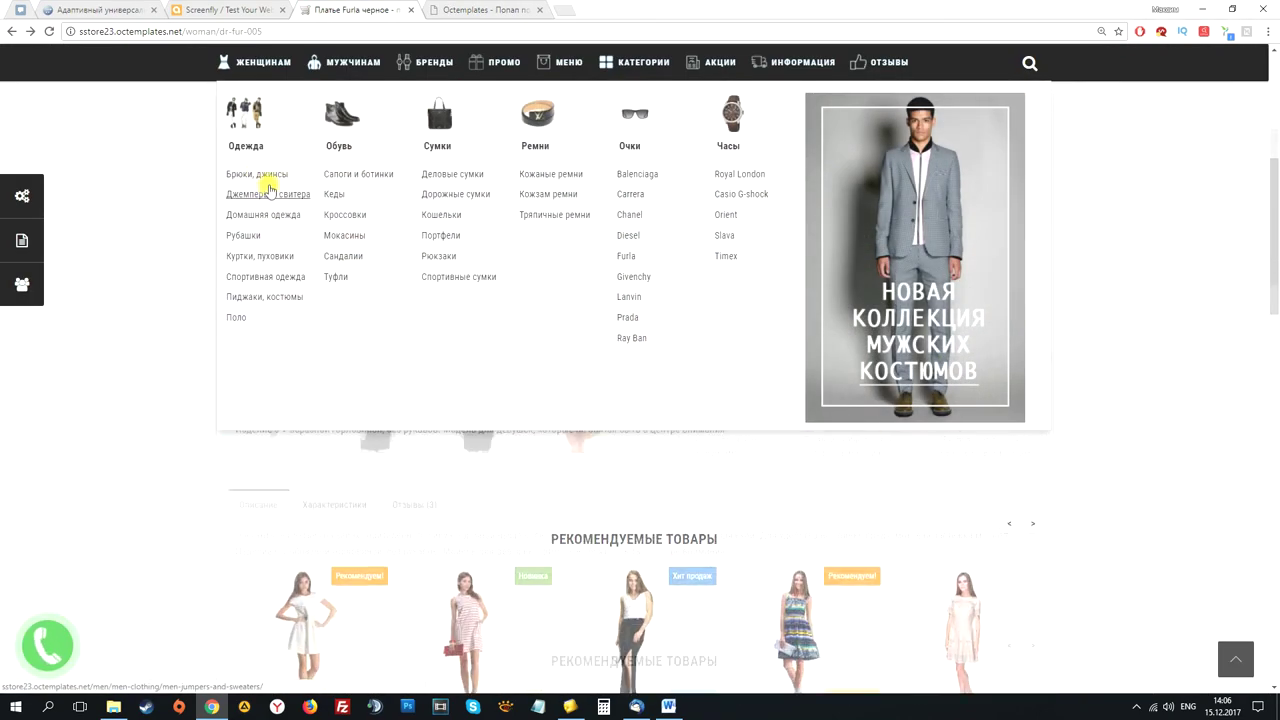
{"action": "left_click", "coordinate": [281, 120]}
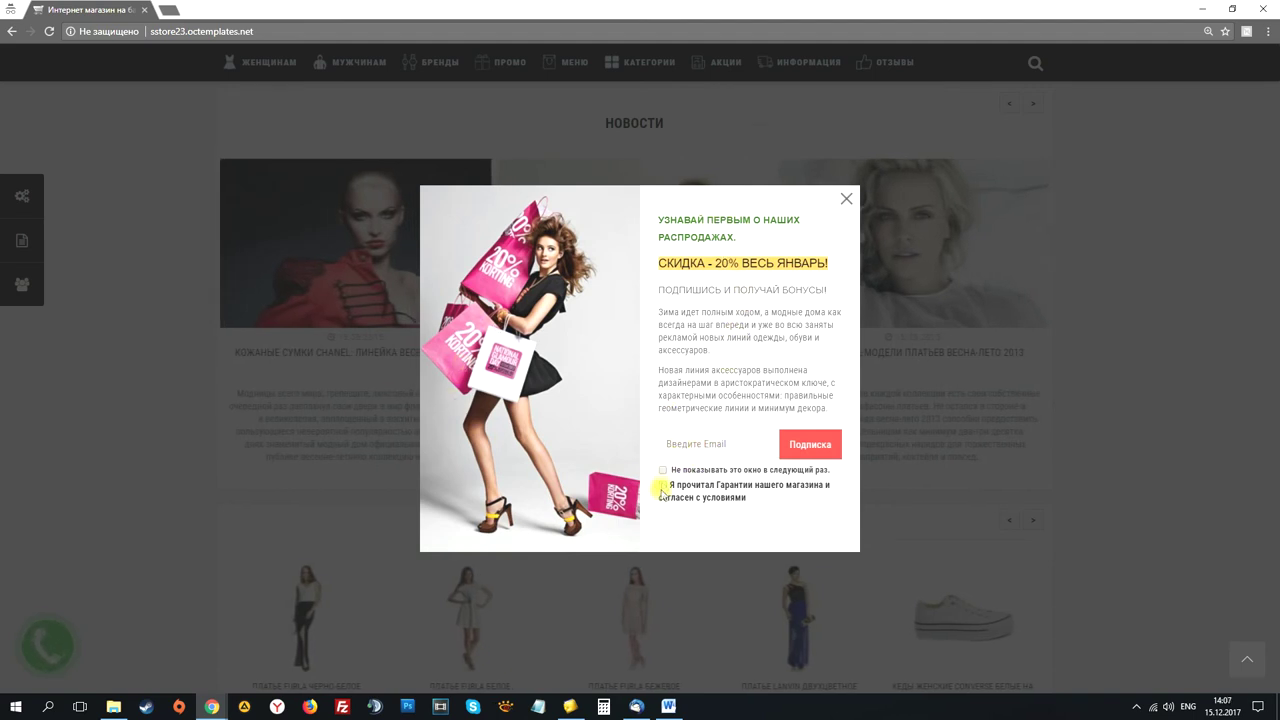
{"action": "left_click", "coordinate": [845, 200]}
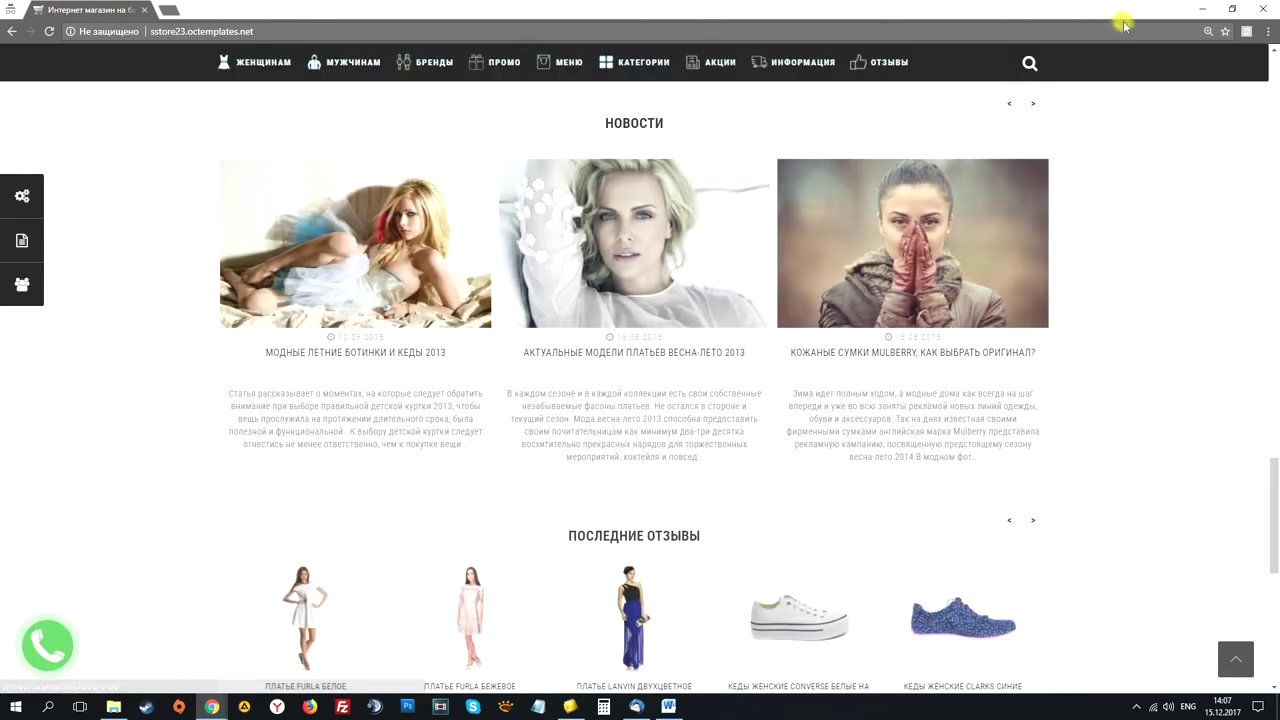
{"action": "left_click", "coordinate": [1262, 8]}
{"action": "left_click", "coordinate": [497, 7]}
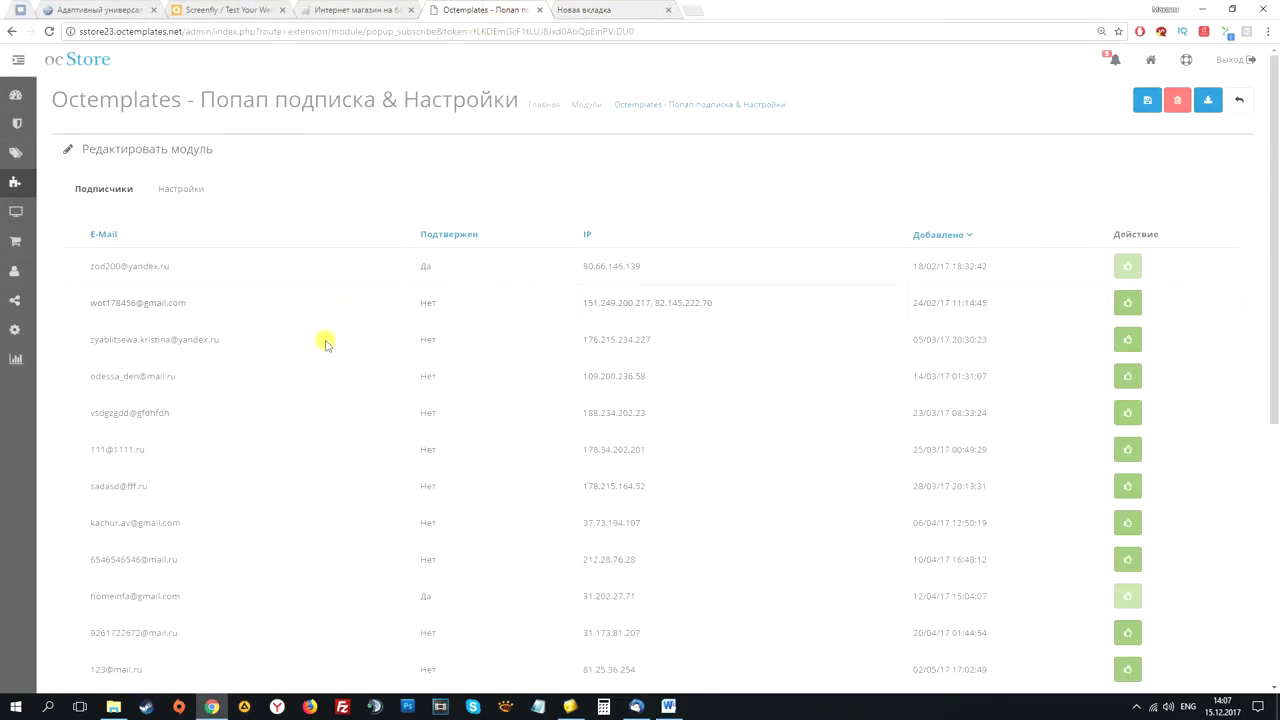
Look over the popup module's subscriber list and its promo text and timing settings, and return to the modules list.
{"action": "left_click", "coordinate": [193, 196]}
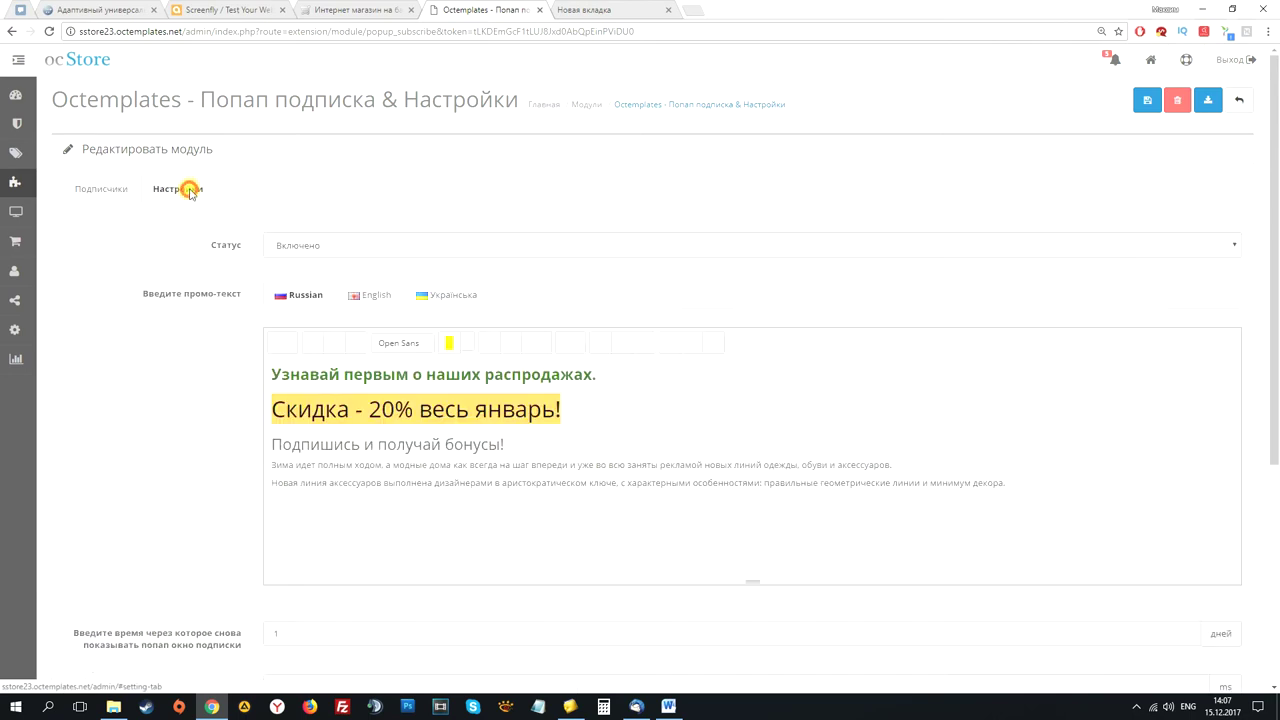
{"action": "left_click", "coordinate": [112, 189]}
{"action": "scroll", "coordinate": [138, 437], "scroll_direction": "down", "scroll_amount": 3}
{"action": "scroll", "coordinate": [138, 437], "scroll_direction": "up", "scroll_amount": 3}
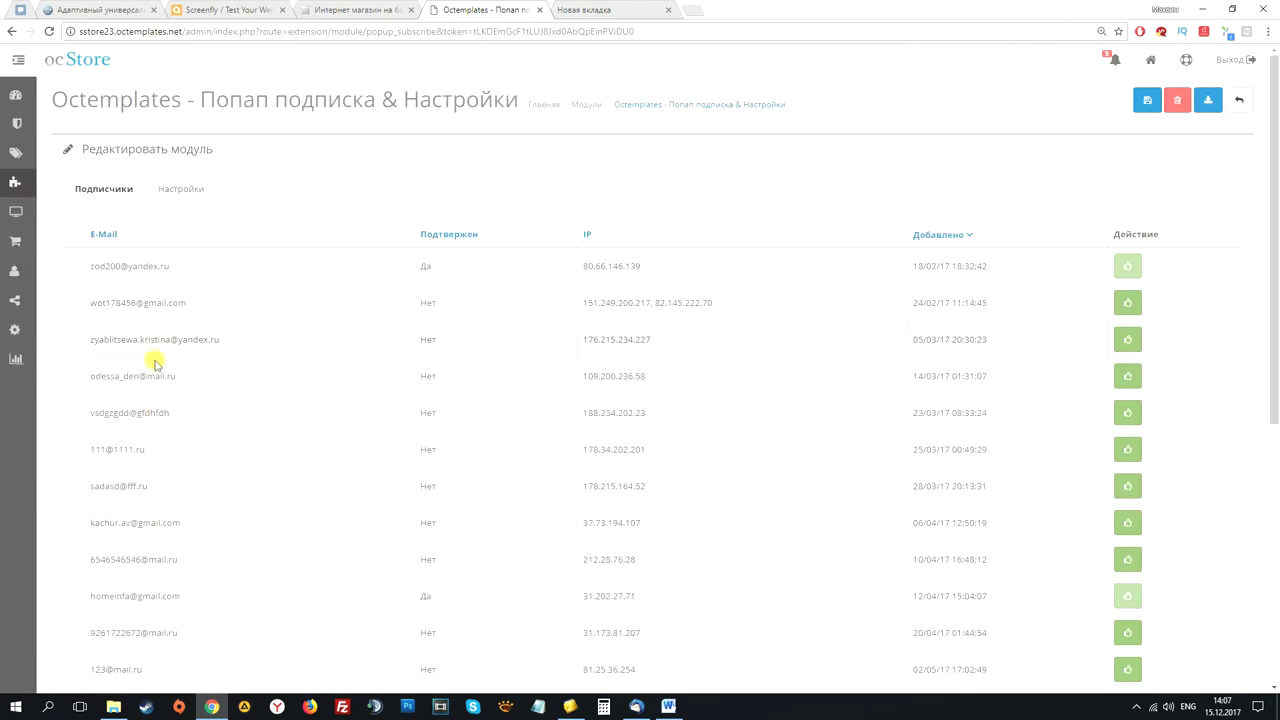
{"action": "left_click", "coordinate": [181, 187]}
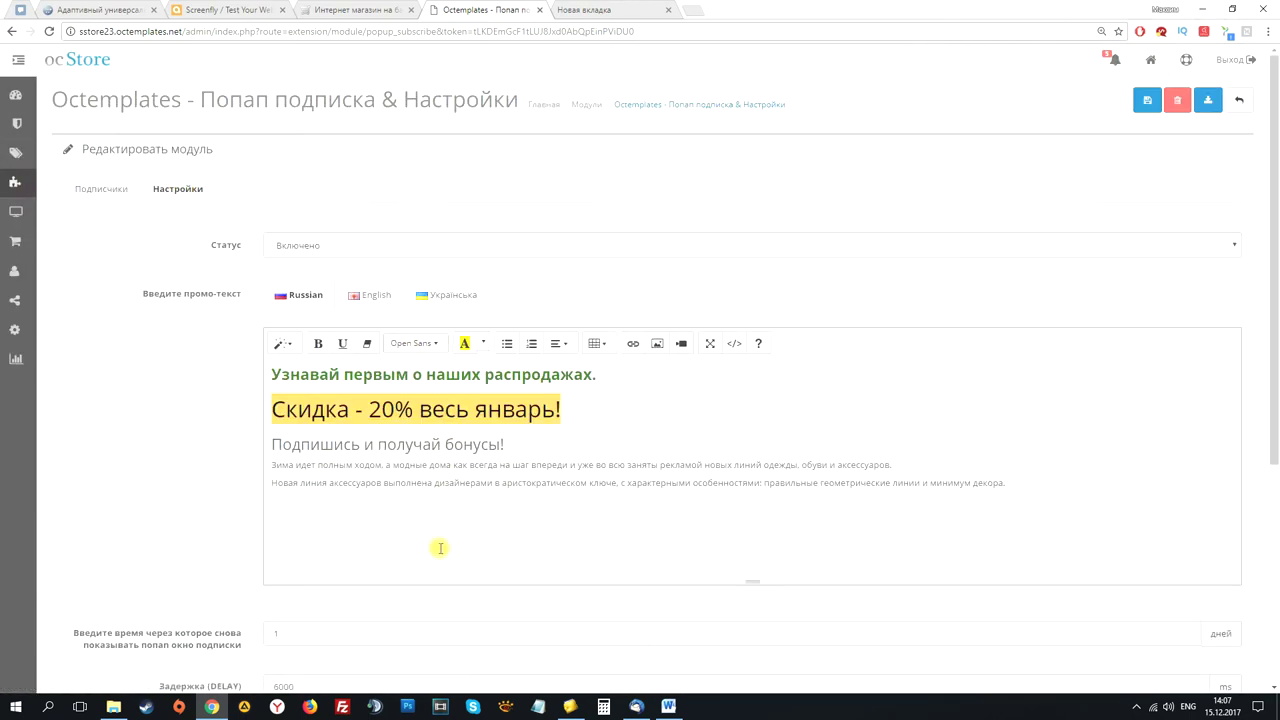
{"action": "left_click", "coordinate": [586, 104]}
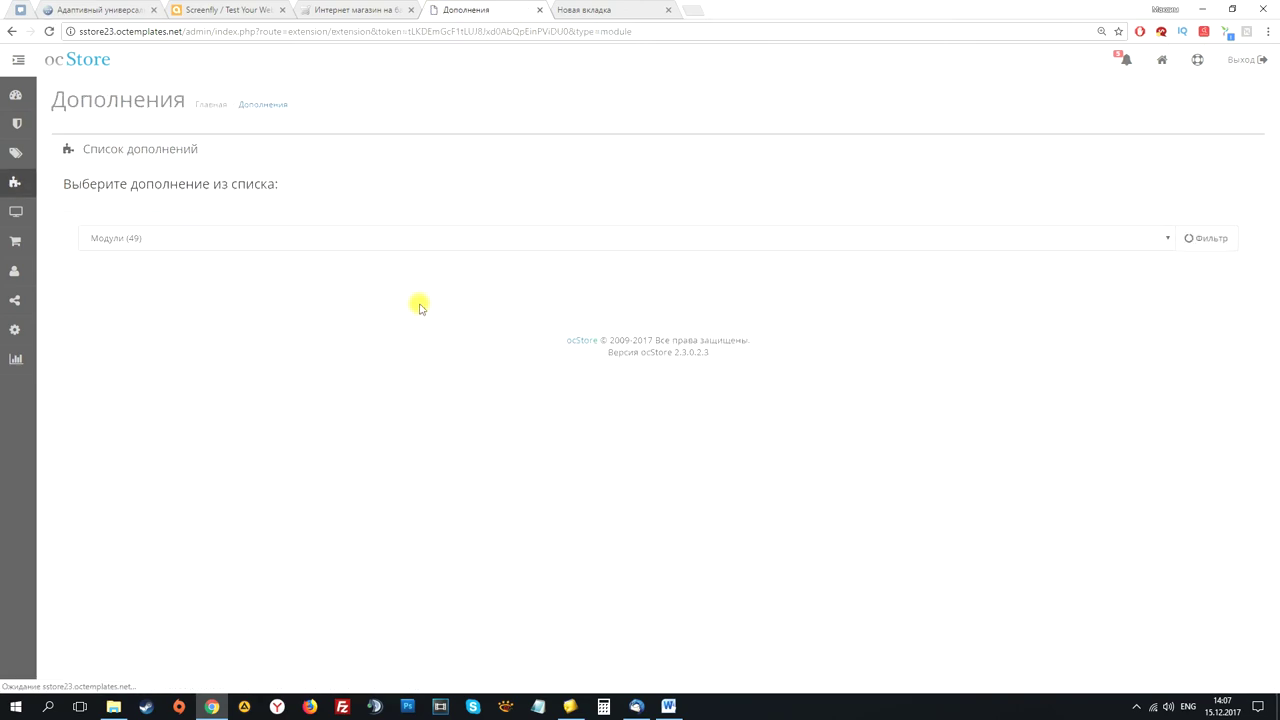
Open the Octemplates - Предзаказ и отсутствие на складе module and look through its phone mask, button text and information message.
{"action": "scroll", "coordinate": [430, 335], "scroll_direction": "down", "scroll_amount": 4}
{"action": "scroll", "coordinate": [434, 340], "scroll_direction": "down", "scroll_amount": 3}
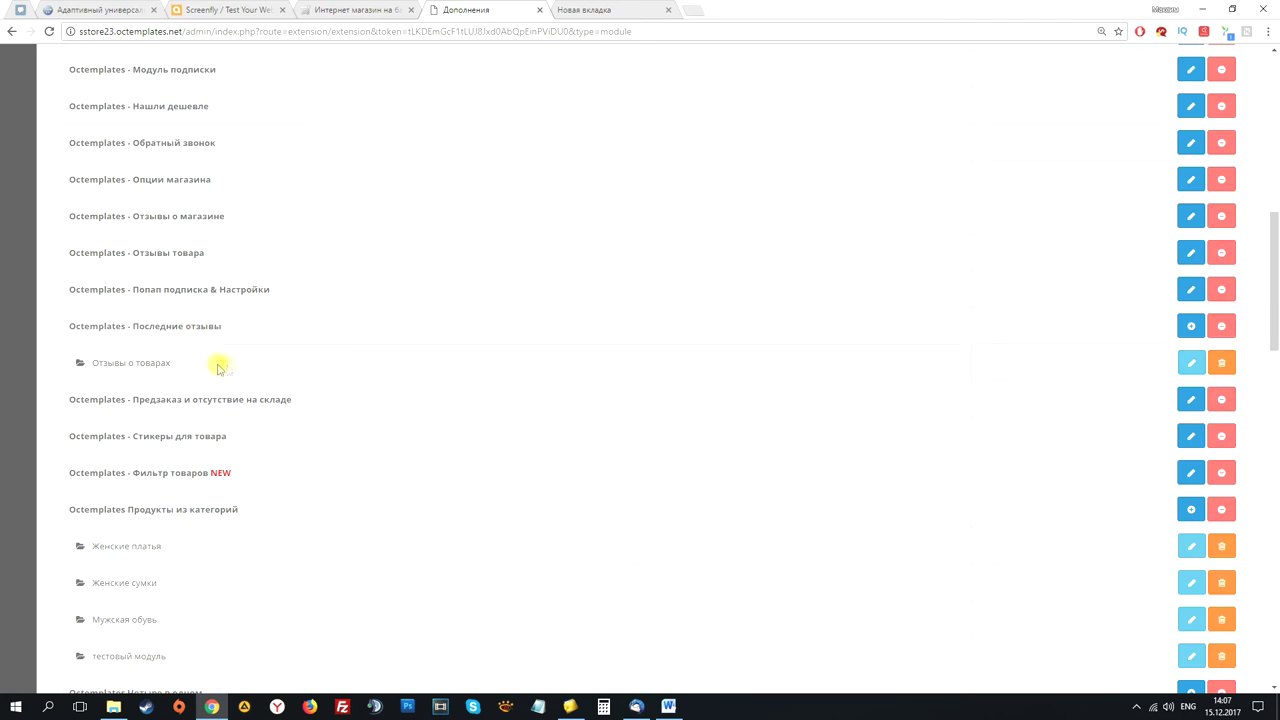
{"action": "scroll", "coordinate": [228, 368], "scroll_direction": "down", "scroll_amount": 1}
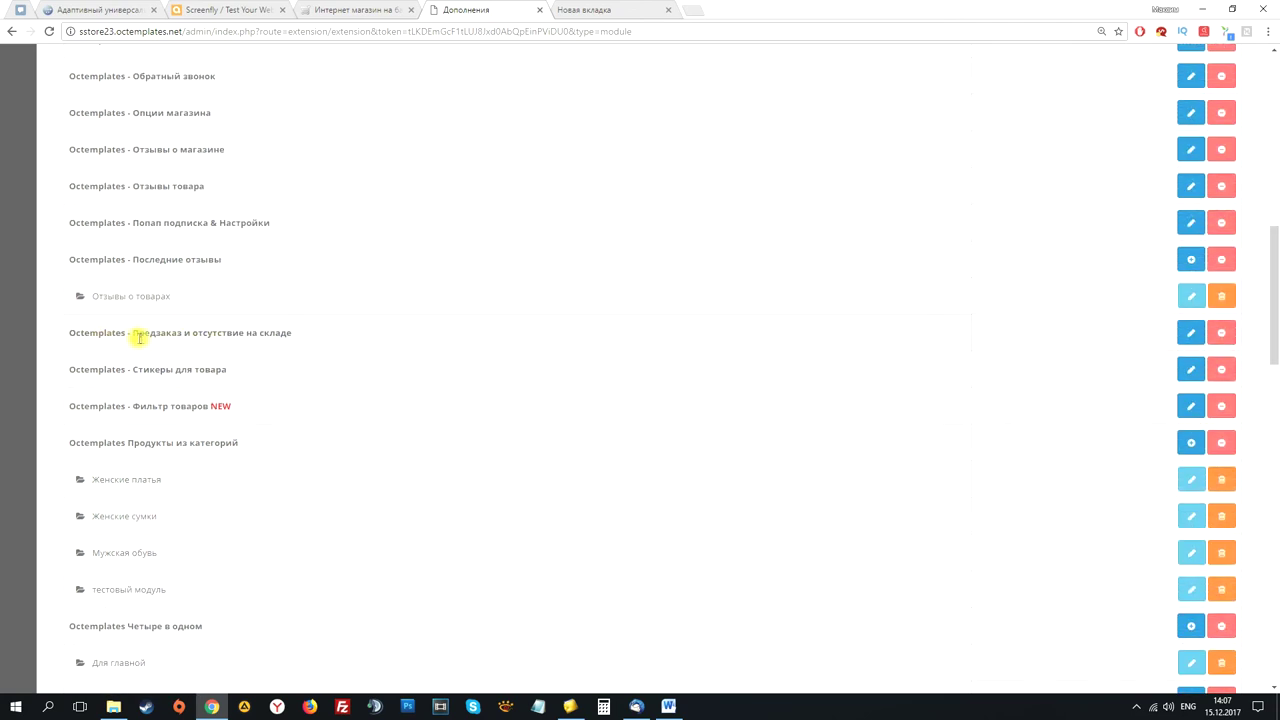
{"action": "left_click", "coordinate": [1182, 340]}
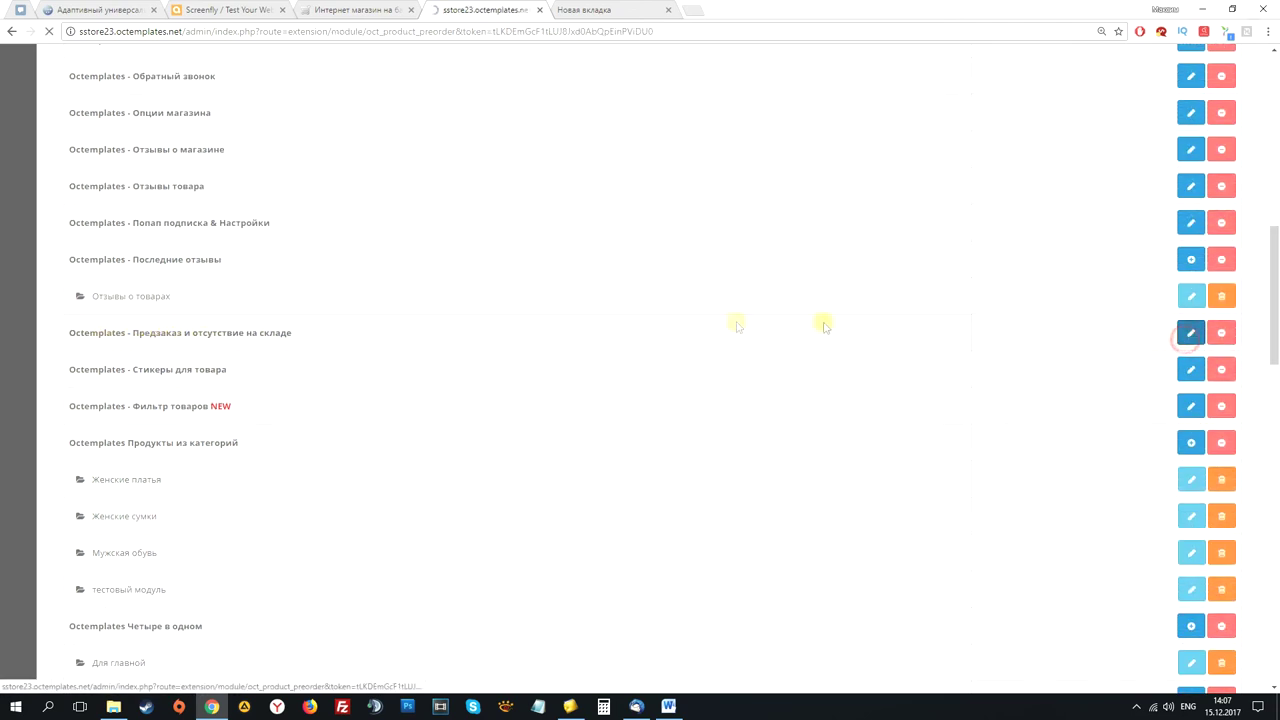
{"action": "scroll", "coordinate": [371, 366], "scroll_direction": "down", "scroll_amount": 5}
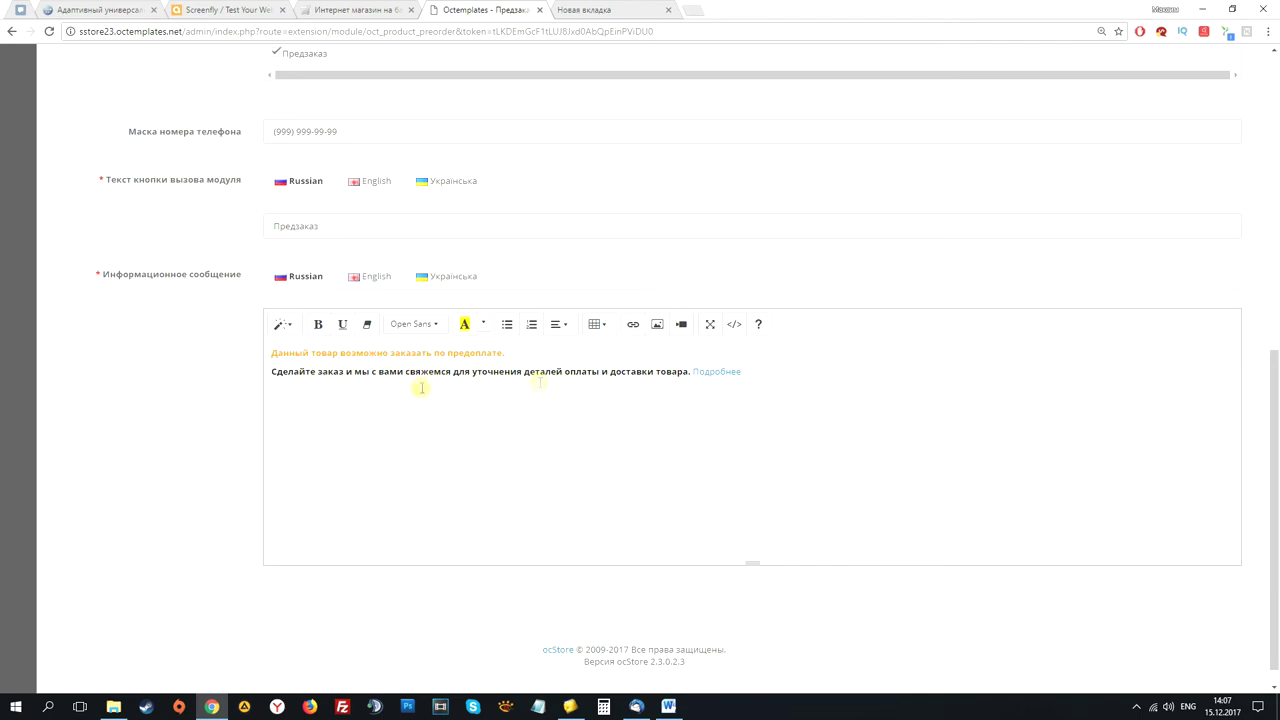
{"action": "scroll", "coordinate": [129, 389], "scroll_direction": "up", "scroll_amount": 10}
Check the preorder form for Туника женская Armani Jeans серая on the storefront home page, and close it.
{"action": "left_click", "coordinate": [305, 10]}
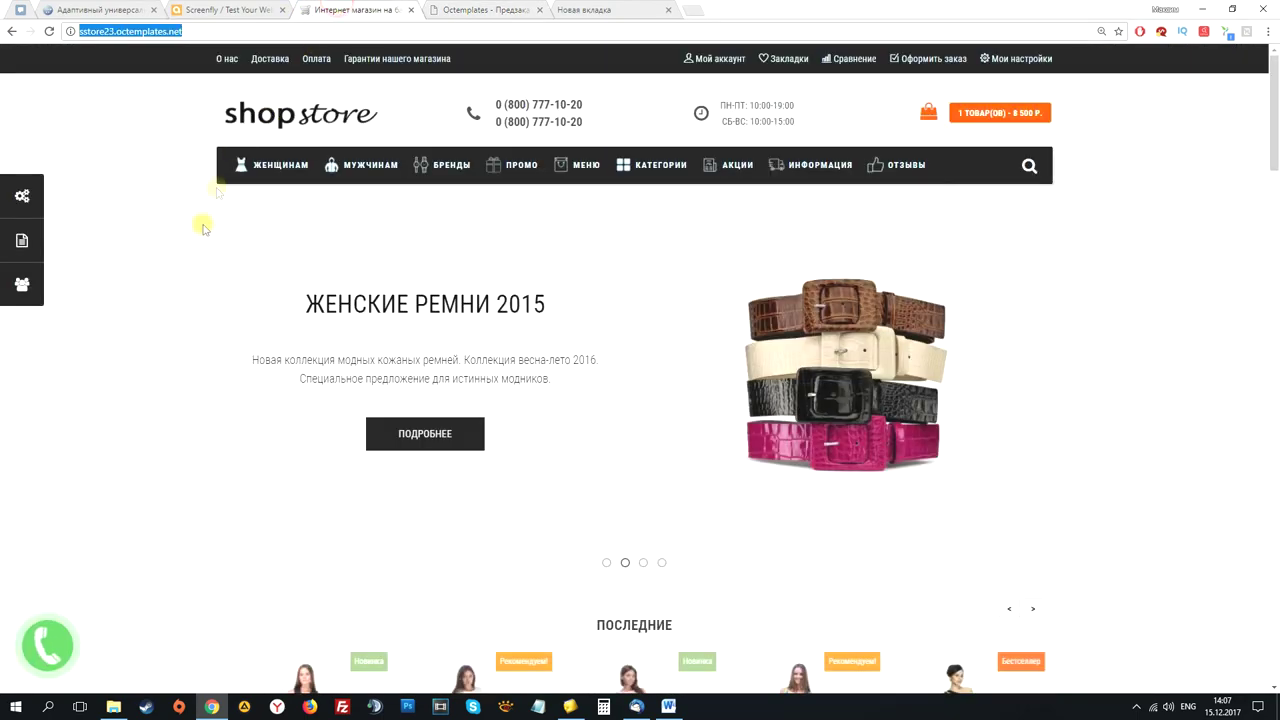
{"action": "scroll", "coordinate": [223, 309], "scroll_direction": "down", "scroll_amount": 10}
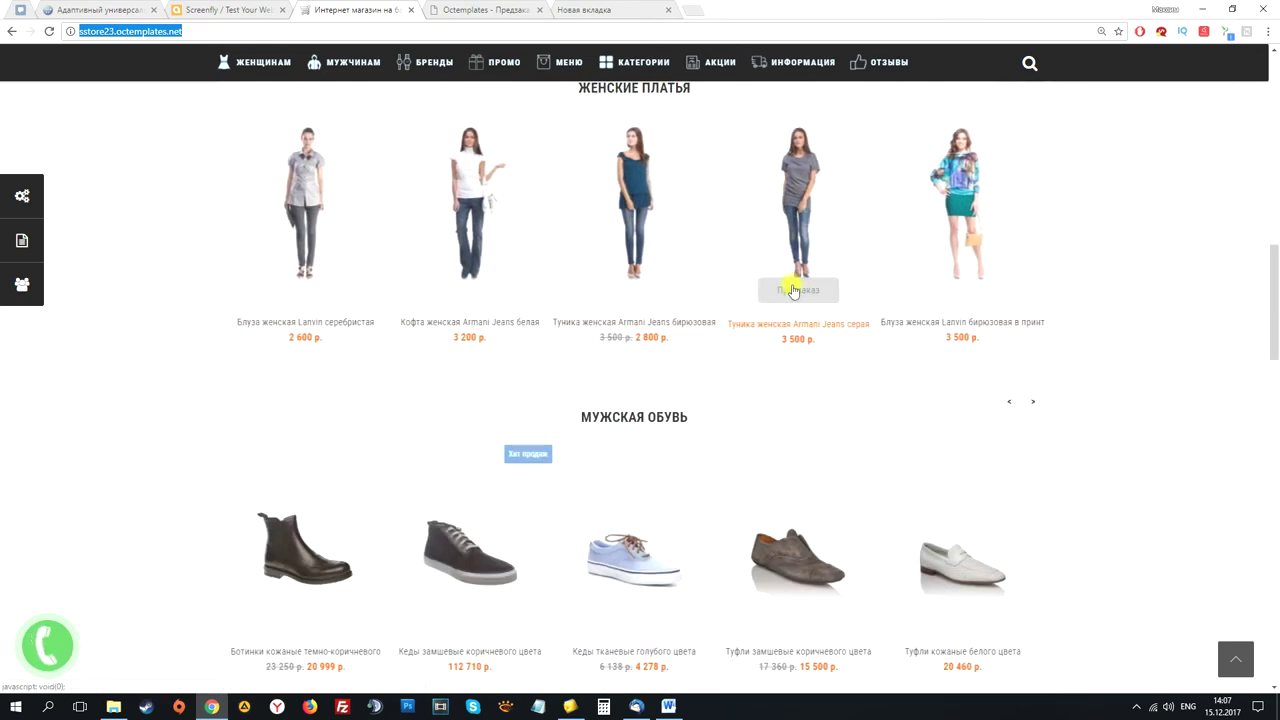
{"action": "left_click", "coordinate": [797, 290]}
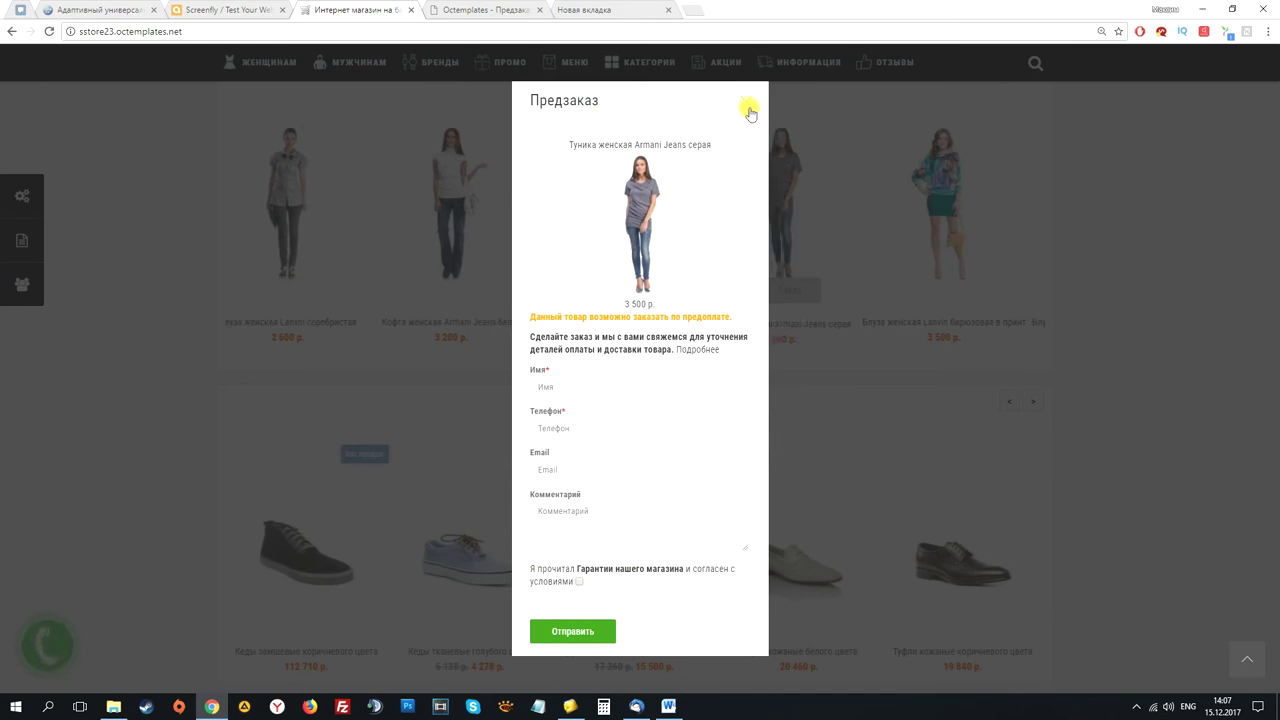
{"action": "left_click", "coordinate": [750, 111]}
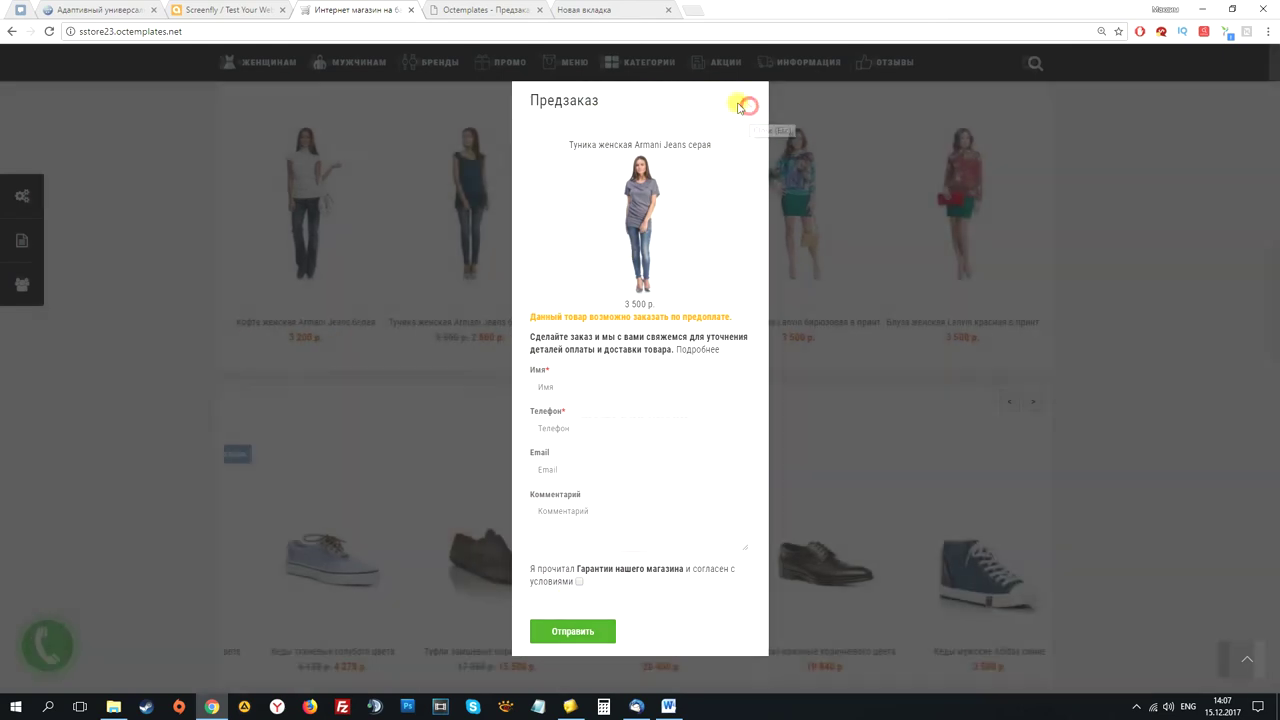
Recheck the preorder module's form field and product status settings, and return to the modules list.
{"action": "left_click", "coordinate": [486, 8]}
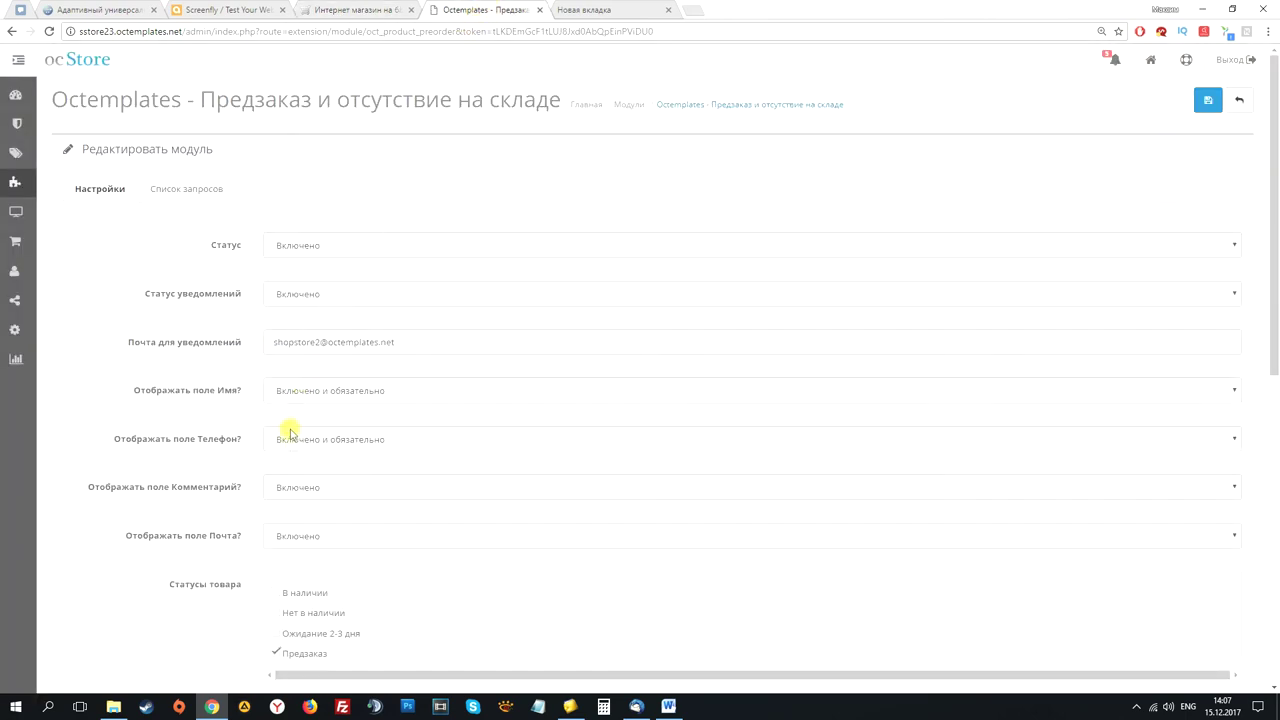
{"action": "scroll", "coordinate": [320, 420], "scroll_direction": "down", "scroll_amount": 2}
{"action": "scroll", "coordinate": [223, 434], "scroll_direction": "down", "scroll_amount": 4}
{"action": "scroll", "coordinate": [223, 430], "scroll_direction": "up", "scroll_amount": 6}
{"action": "left_click", "coordinate": [622, 105]}
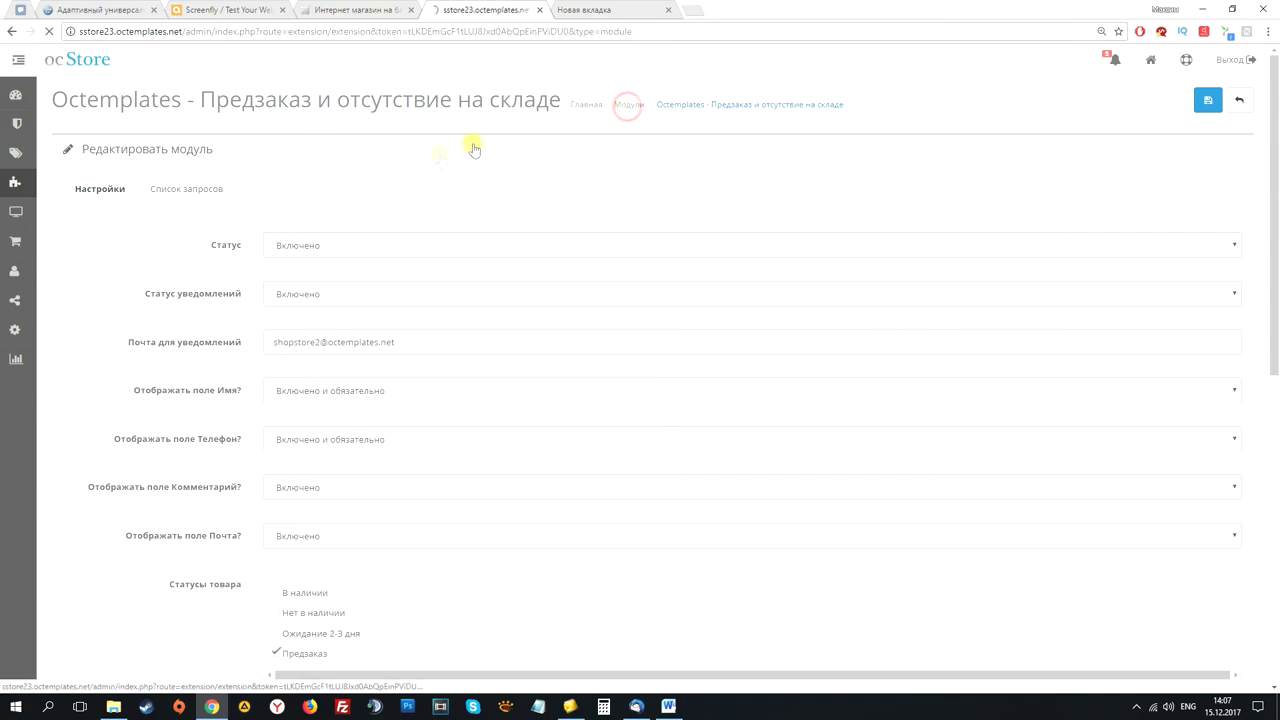
Open the Octemplates - Стикеры для товара module and show its Операции со стикерами settings.
{"action": "scroll", "coordinate": [381, 250], "scroll_direction": "down", "scroll_amount": 5}
{"action": "scroll", "coordinate": [382, 250], "scroll_direction": "down", "scroll_amount": 5}
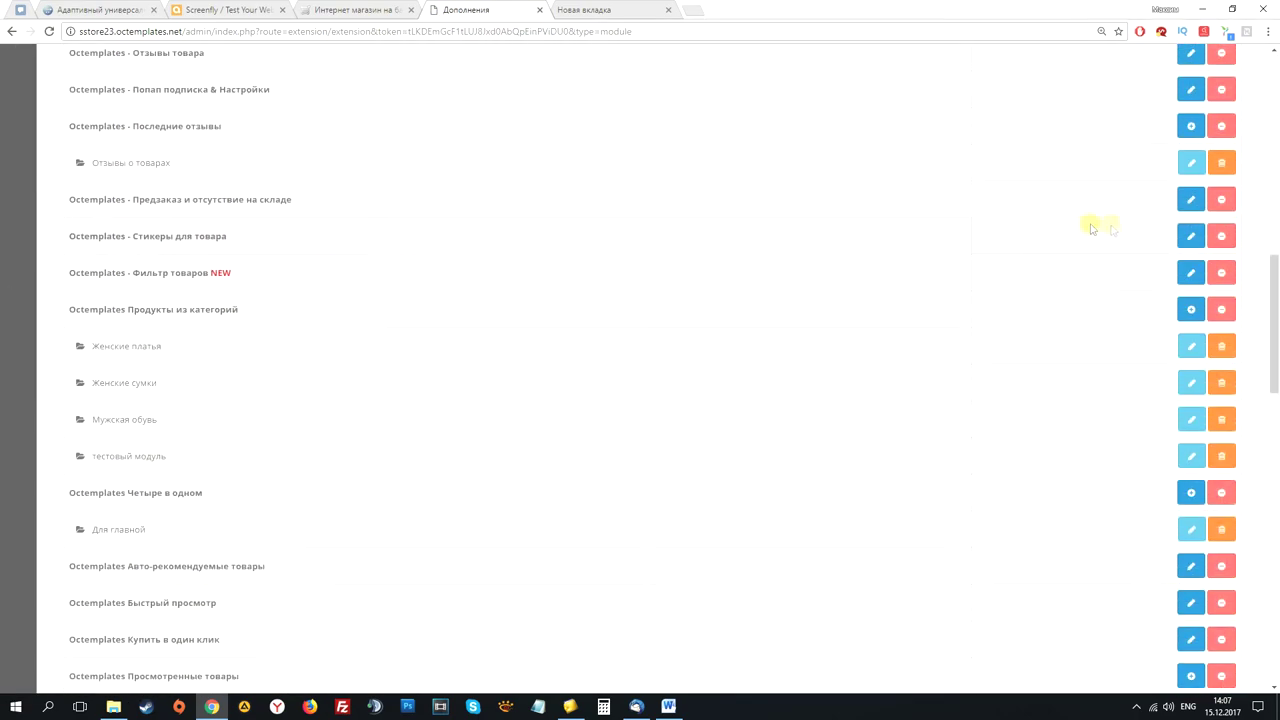
{"action": "left_click", "coordinate": [1190, 236]}
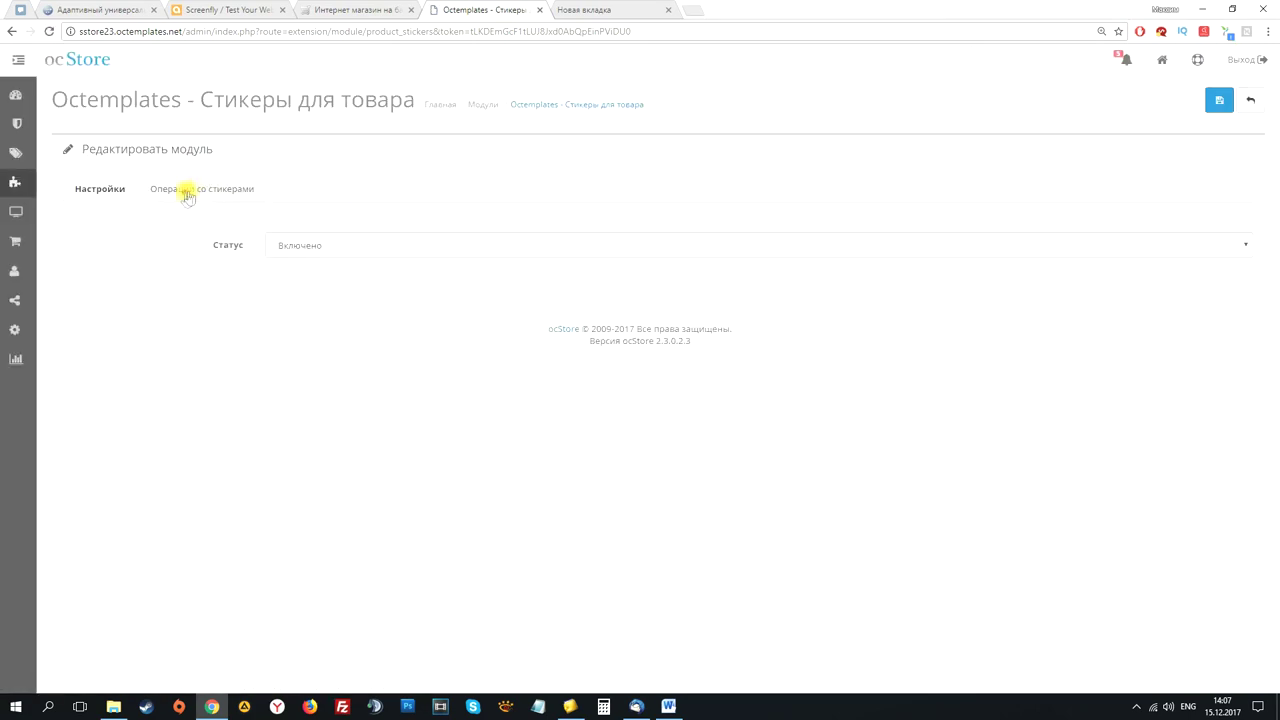
{"action": "left_click", "coordinate": [193, 190]}
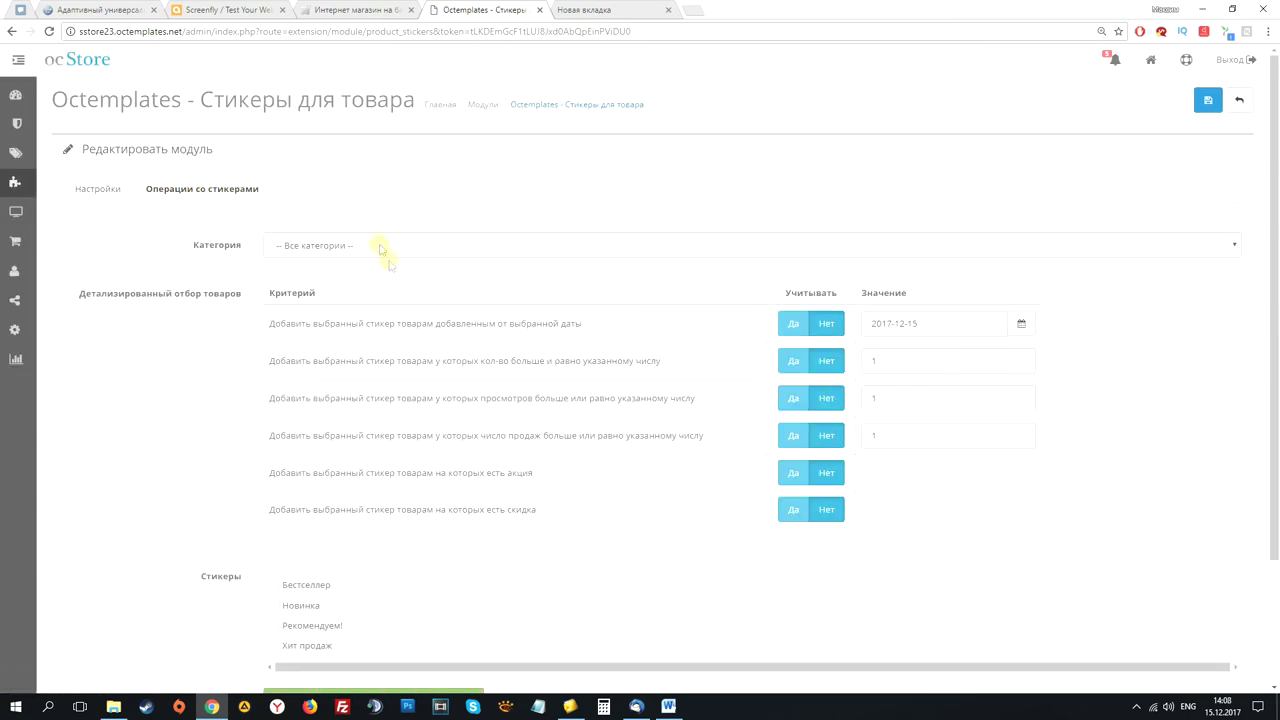
Look at the product stickers on the storefront home page, including those in the Женские сумки block.
{"action": "left_click", "coordinate": [367, 9]}
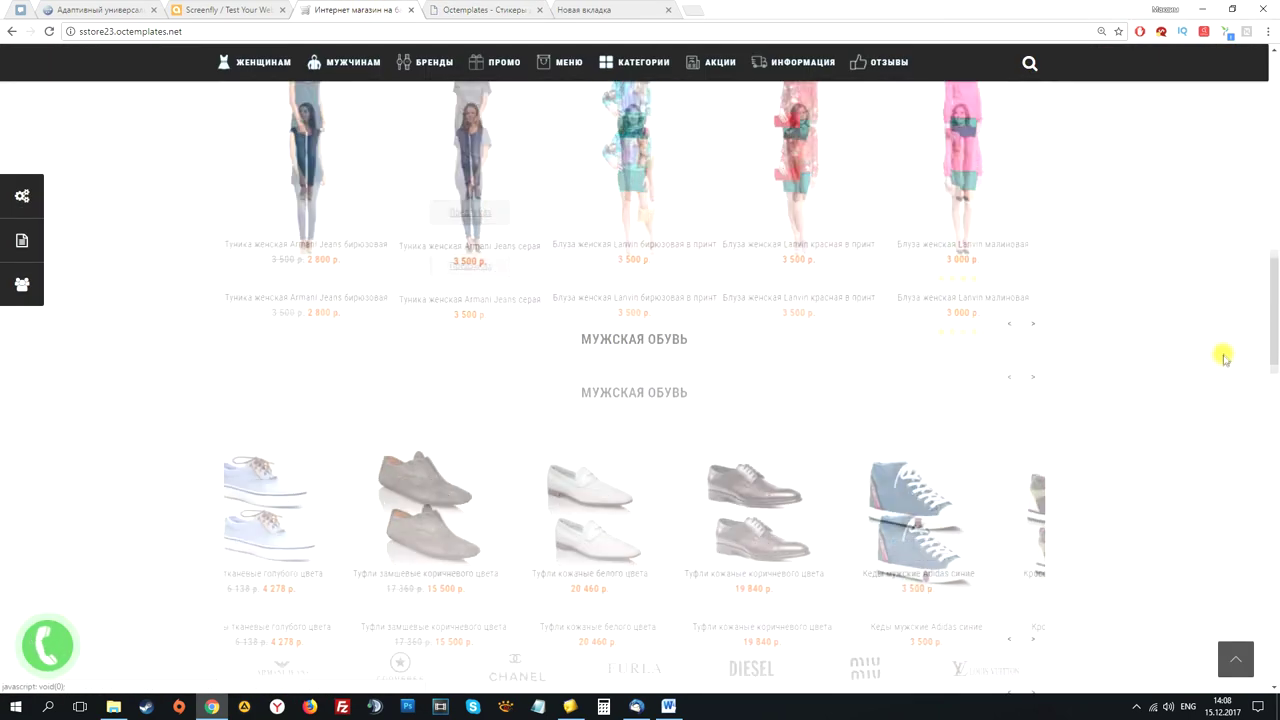
{"action": "scroll", "coordinate": [1220, 355], "scroll_direction": "down", "scroll_amount": 3}
{"action": "scroll", "coordinate": [1216, 358], "scroll_direction": "down", "scroll_amount": 3}
{"action": "scroll", "coordinate": [1216, 358], "scroll_direction": "up", "scroll_amount": 1}
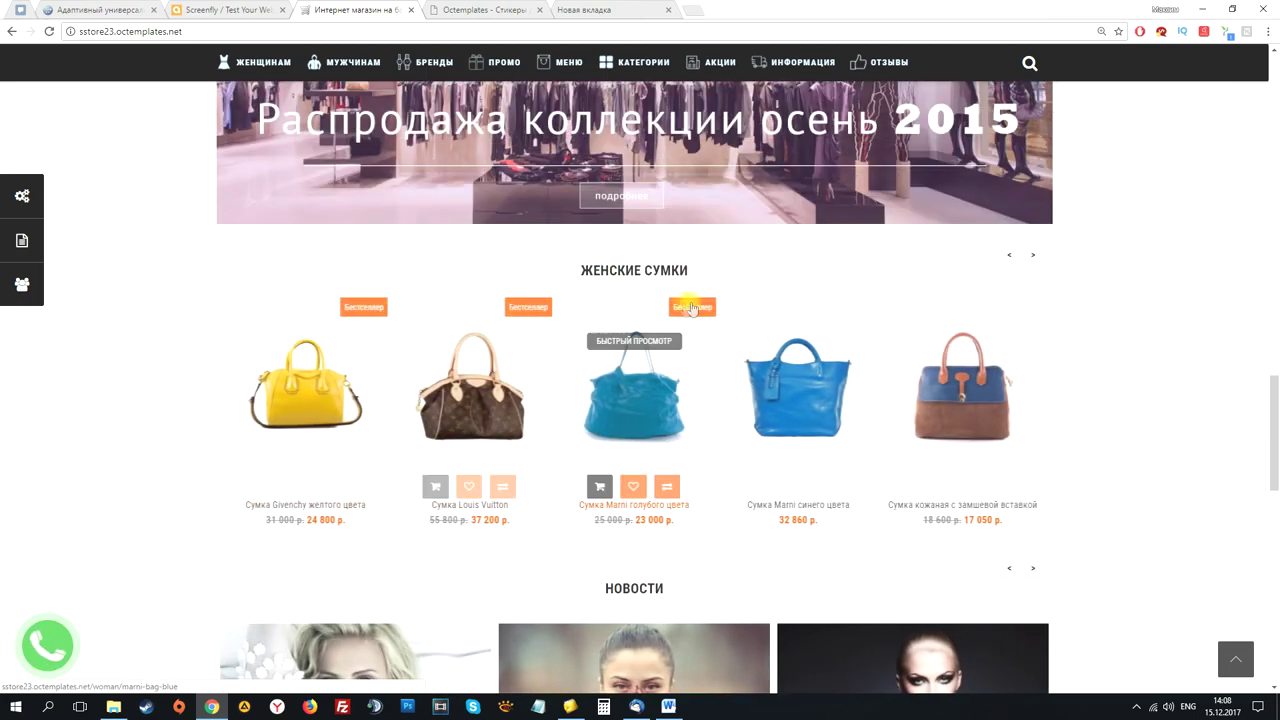
{"action": "scroll", "coordinate": [411, 122], "scroll_direction": "down", "scroll_amount": 3}
Examine the category, selection criteria and sticker choices in the Стикеры для товара module, and return to the modules list.
{"action": "left_click", "coordinate": [463, 14]}
{"action": "scroll", "coordinate": [395, 377], "scroll_direction": "down", "scroll_amount": 2}
{"action": "scroll", "coordinate": [514, 266], "scroll_direction": "up", "scroll_amount": 2}
{"action": "scroll", "coordinate": [491, 271], "scroll_direction": "down", "scroll_amount": 2}
{"action": "scroll", "coordinate": [414, 309], "scroll_direction": "up", "scroll_amount": 2}
{"action": "scroll", "coordinate": [194, 334], "scroll_direction": "down", "scroll_amount": 2}
{"action": "scroll", "coordinate": [355, 227], "scroll_direction": "up", "scroll_amount": 2}
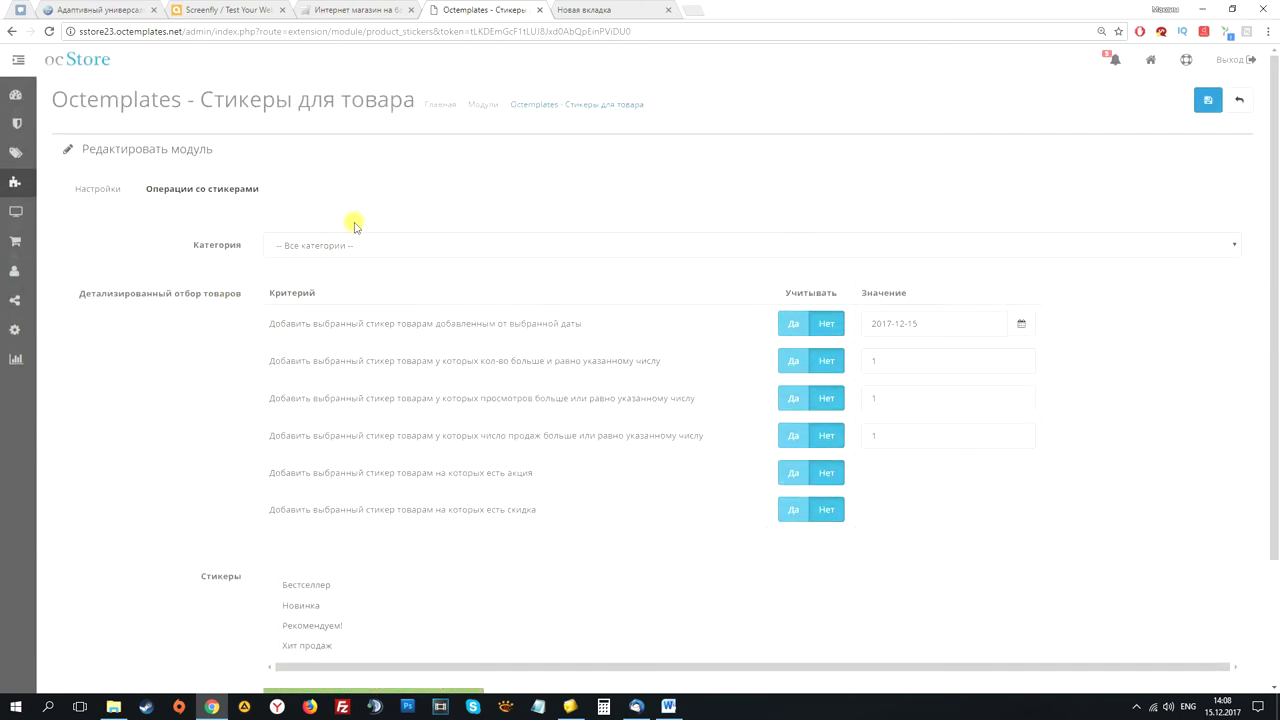
{"action": "left_click", "coordinate": [477, 112]}
{"action": "scroll", "coordinate": [371, 257], "scroll_direction": "down", "scroll_amount": 9}
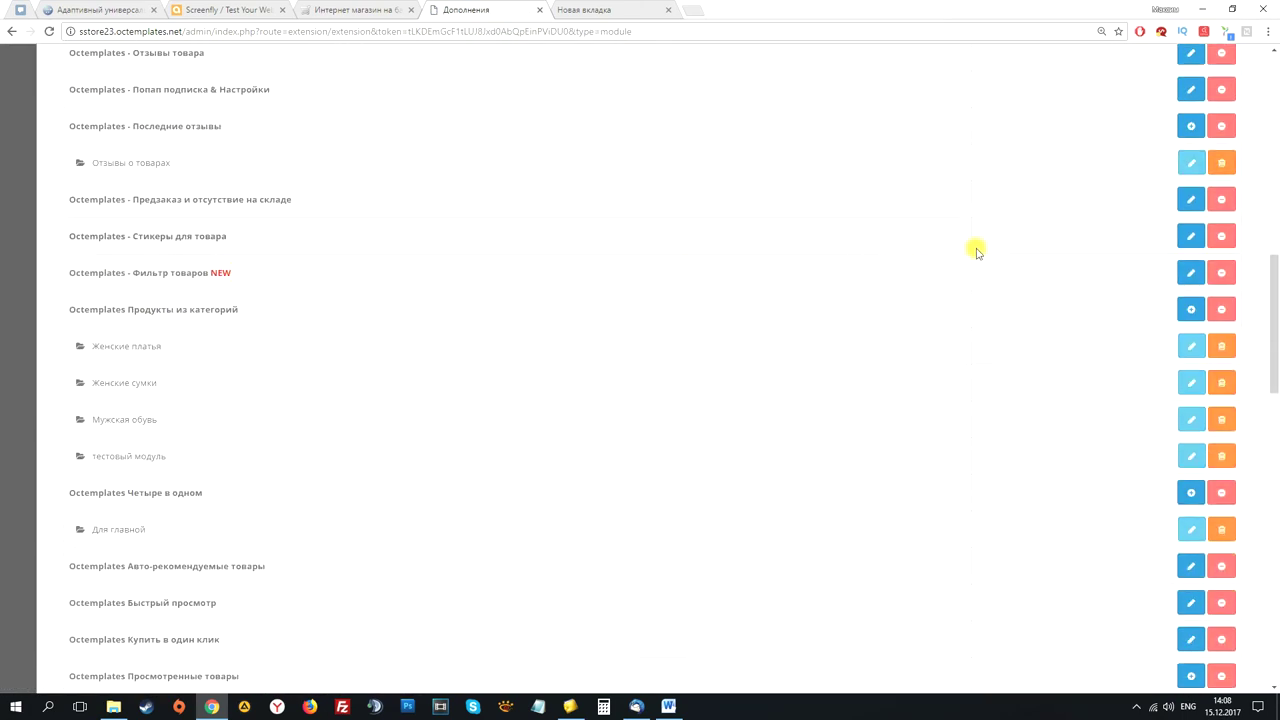
Open the Octemplates - Фильтр товаров NEW module, and bring up the women's Одежда category page on the storefront.
{"action": "left_click", "coordinate": [1187, 274]}
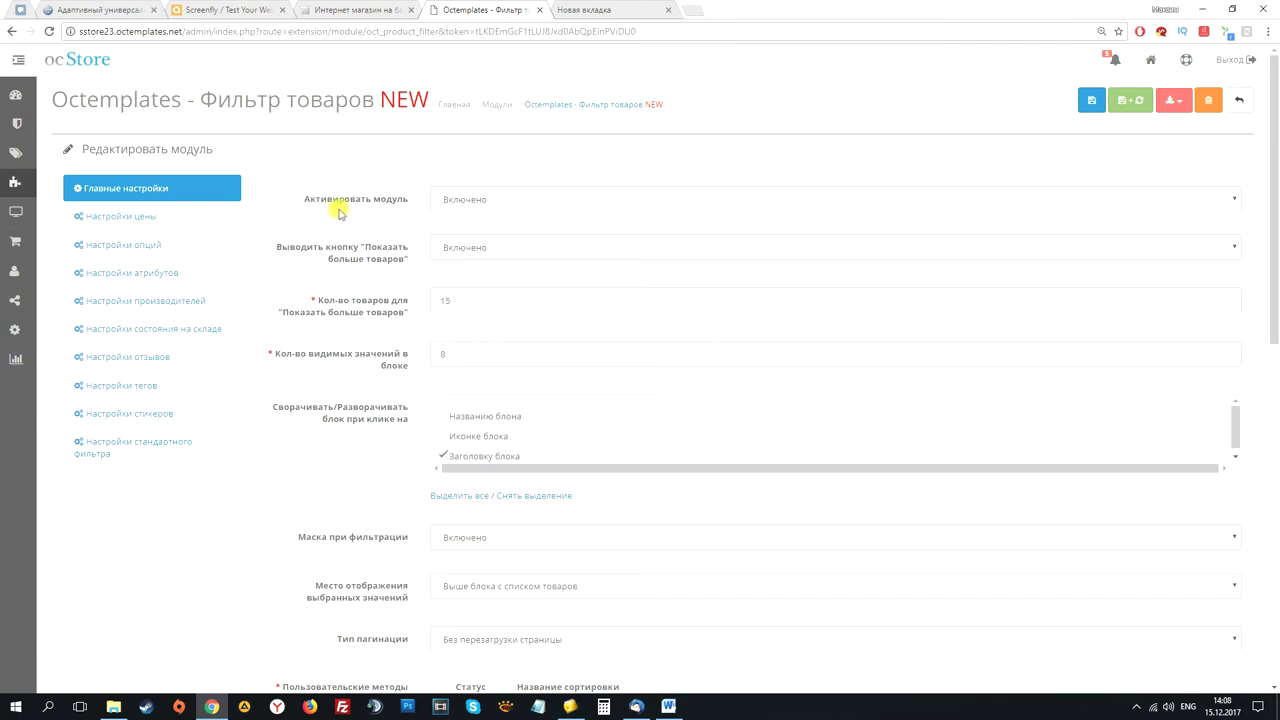
{"action": "key", "text": "ctrl+shift+Tab"}
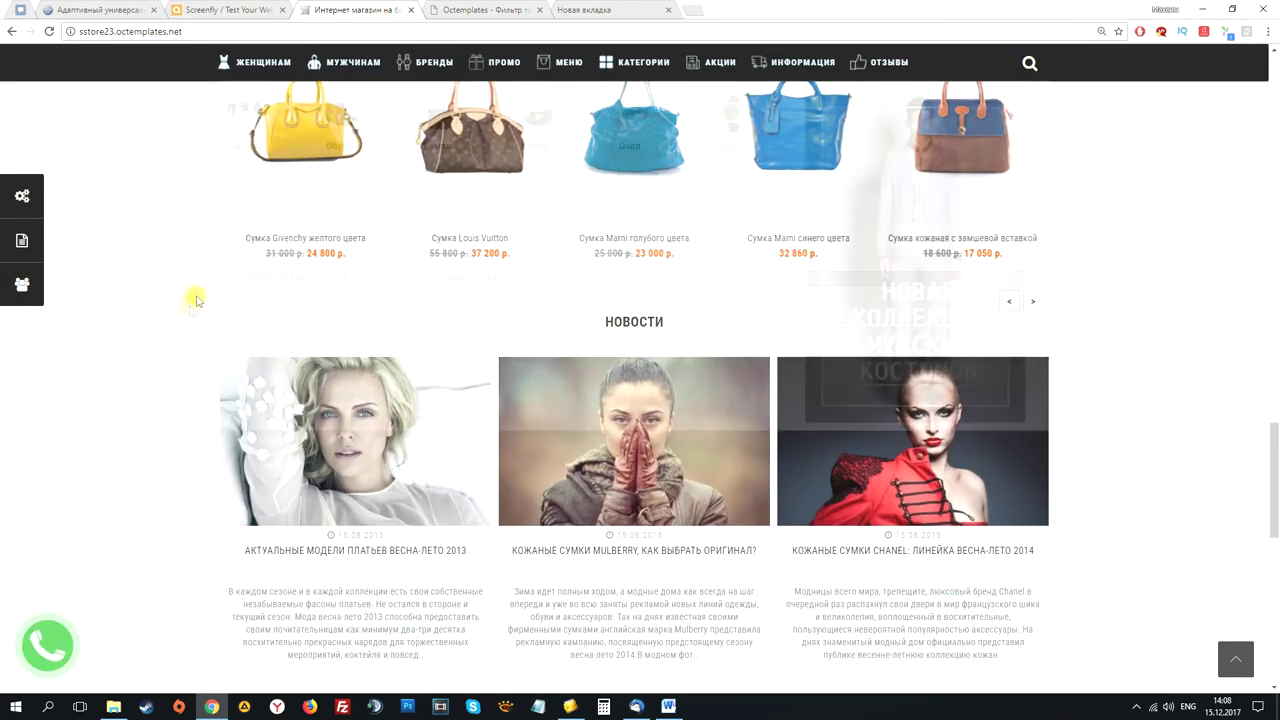
{"action": "scroll", "coordinate": [194, 297], "scroll_direction": "up", "scroll_amount": 10}
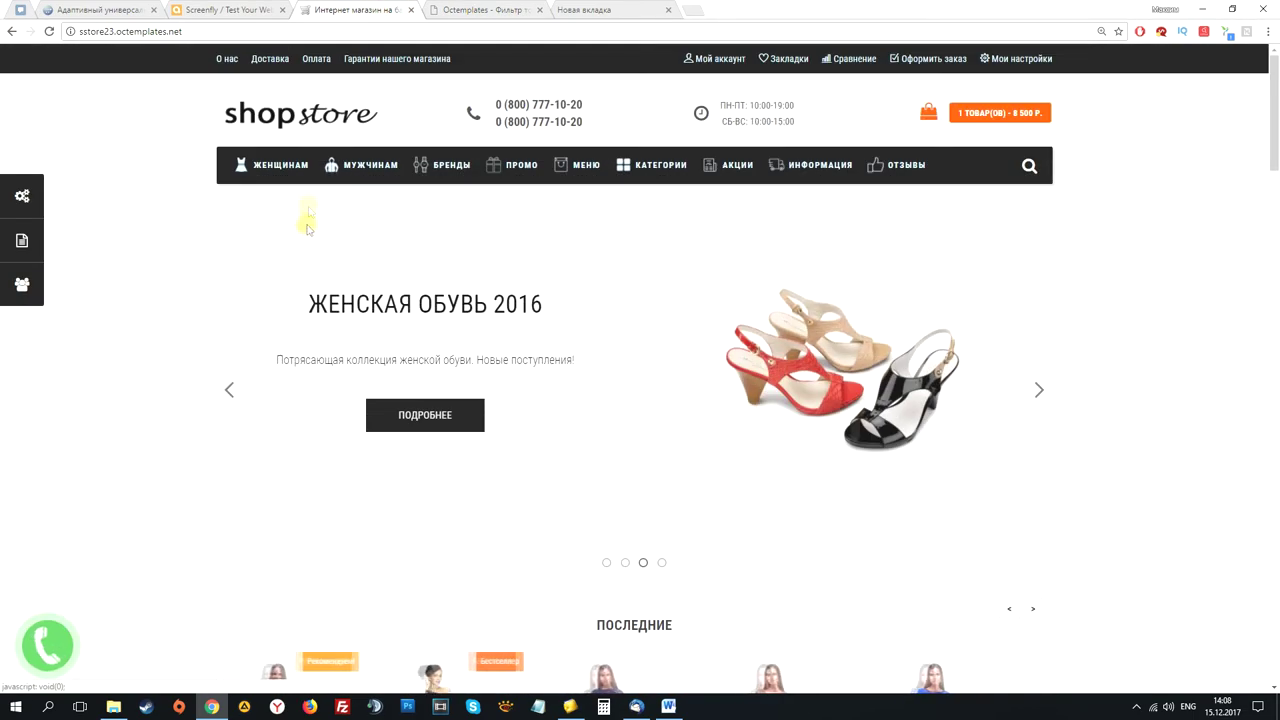
{"action": "mouse_move", "coordinate": [262, 166]}
{"action": "left_click", "coordinate": [253, 264]}
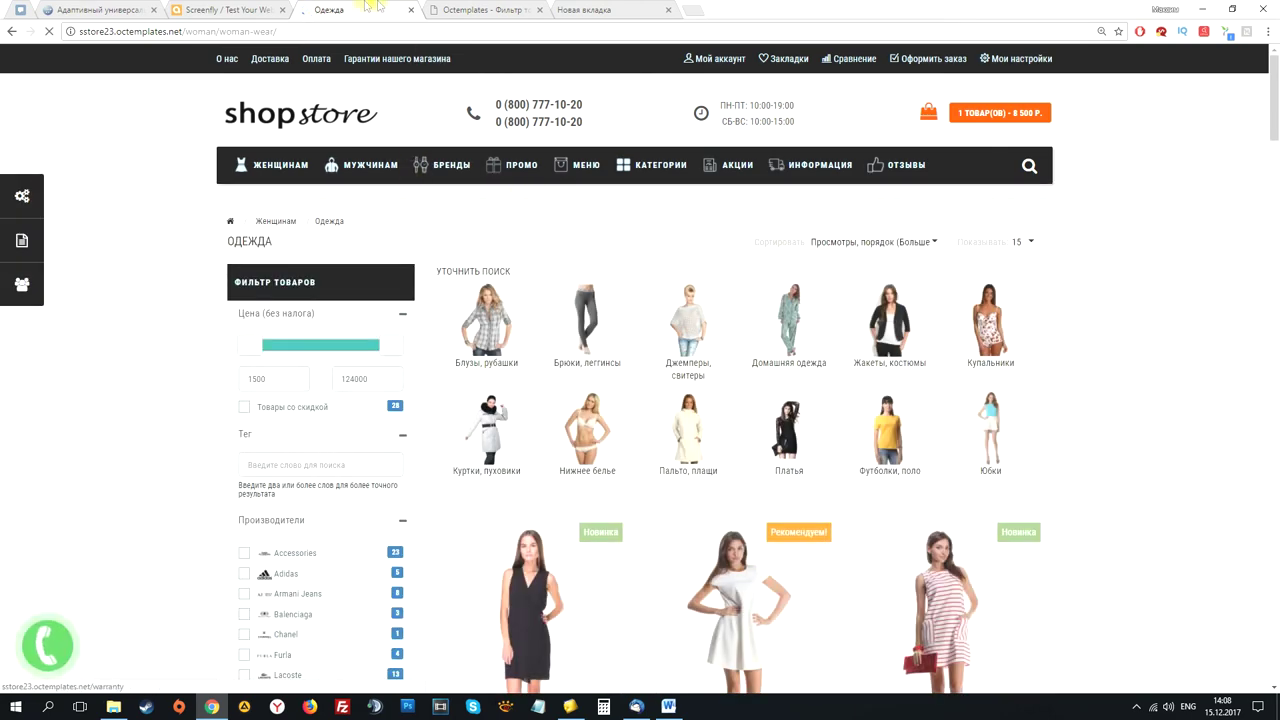
Examine the product filter on the Одежда category page, from price, tag and manufacturer filters down to size and colour options.
{"action": "scroll", "coordinate": [345, 353], "scroll_direction": "down", "scroll_amount": 2}
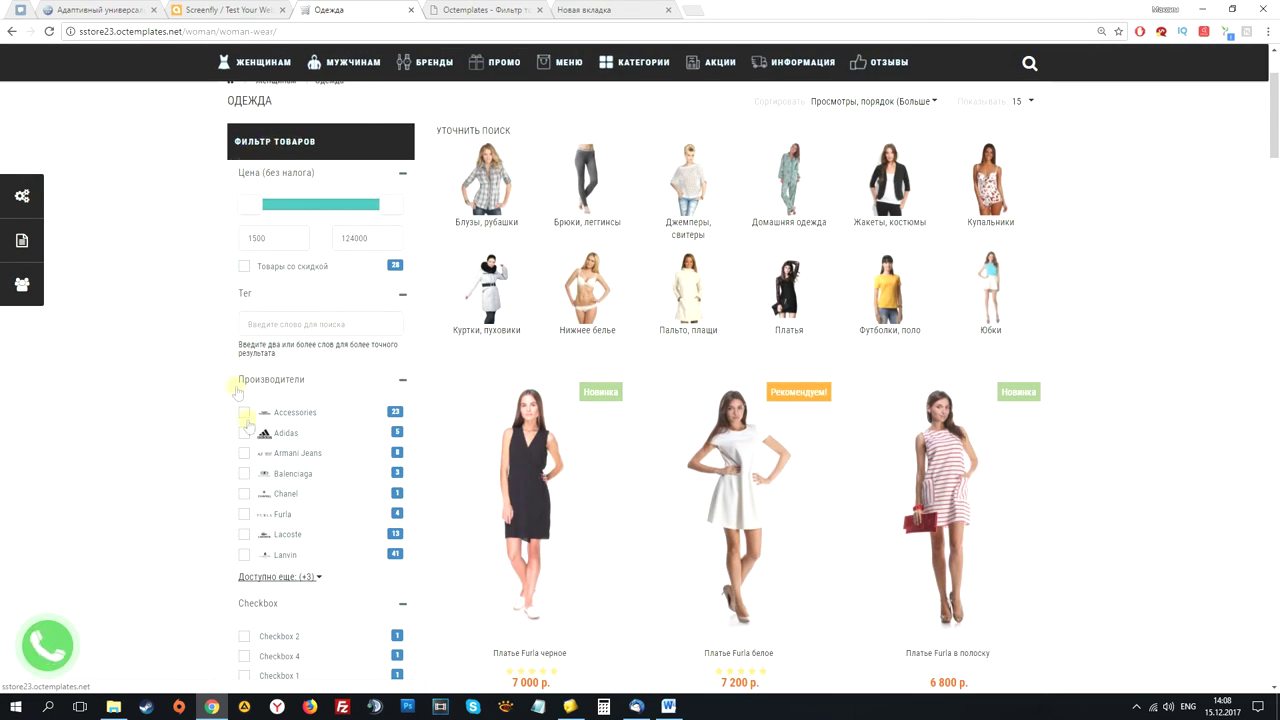
{"action": "scroll", "coordinate": [353, 395], "scroll_direction": "down", "scroll_amount": 1}
{"action": "scroll", "coordinate": [338, 326], "scroll_direction": "up", "scroll_amount": 1}
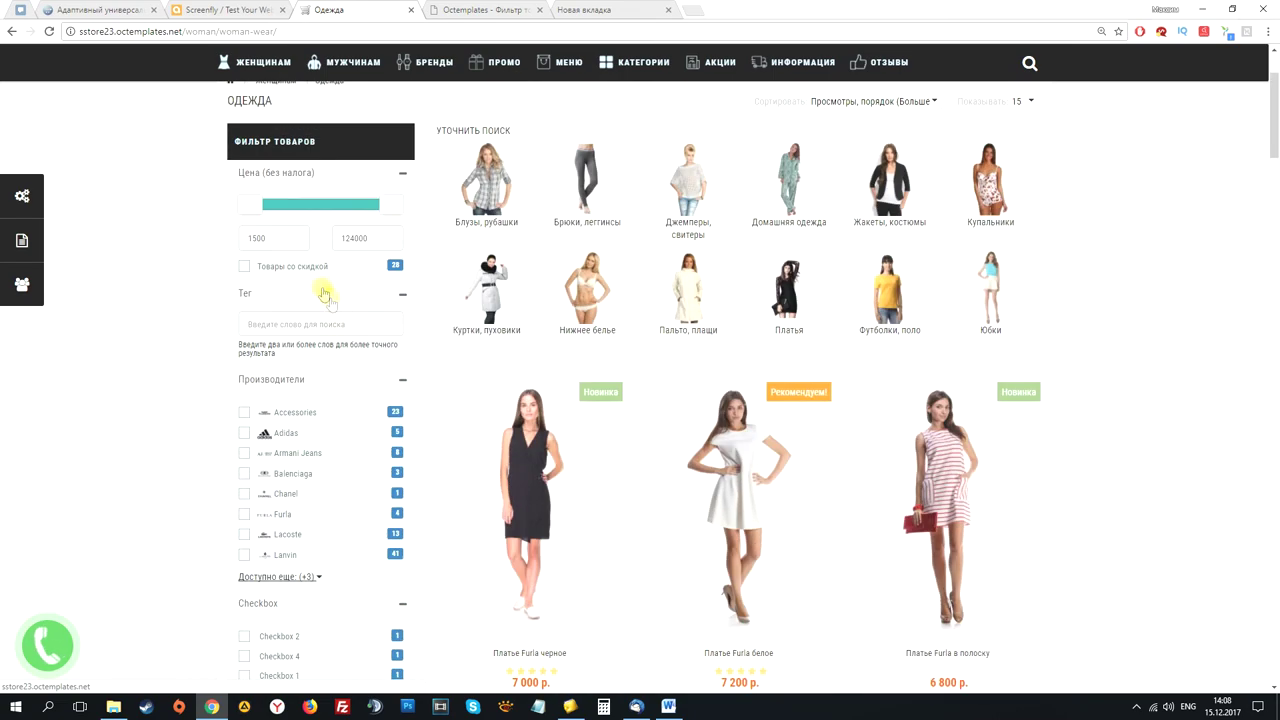
{"action": "scroll", "coordinate": [251, 371], "scroll_direction": "down", "scroll_amount": 4}
{"action": "scroll", "coordinate": [300, 383], "scroll_direction": "down", "scroll_amount": 8}
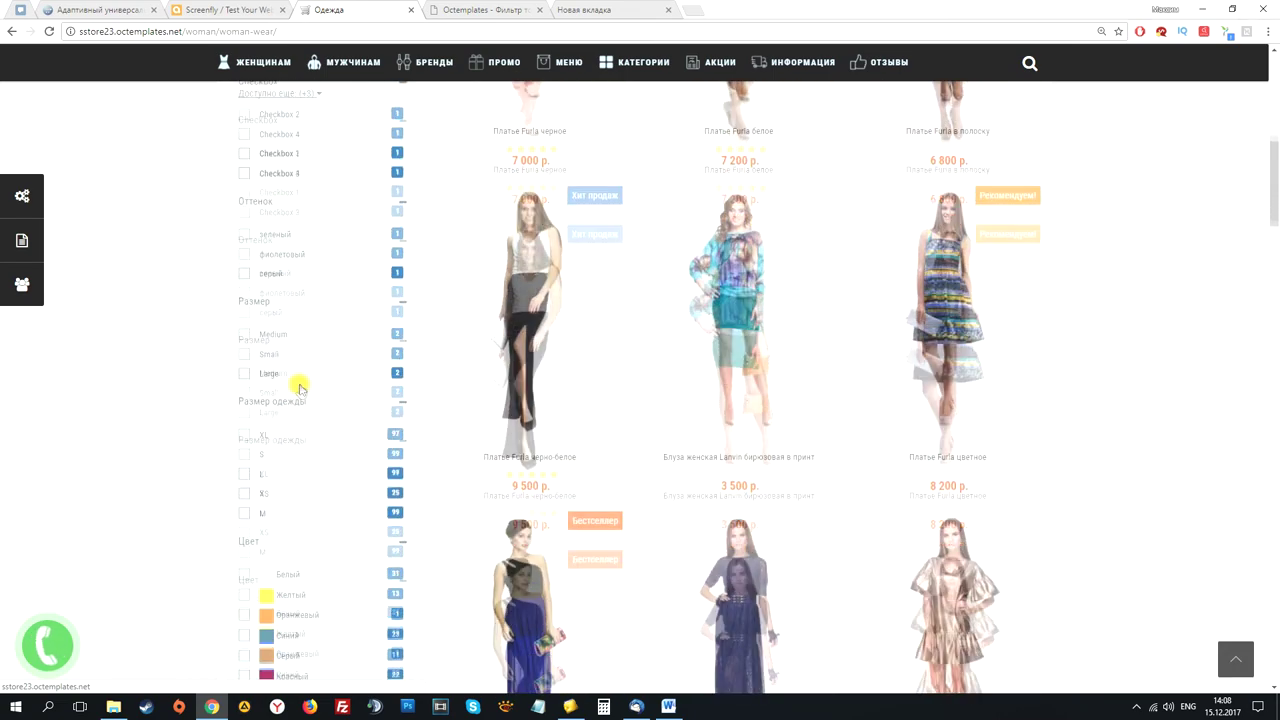
{"action": "scroll", "coordinate": [300, 390], "scroll_direction": "down", "scroll_amount": 10}
{"action": "scroll", "coordinate": [305, 398], "scroll_direction": "up", "scroll_amount": 5}
{"action": "scroll", "coordinate": [303, 398], "scroll_direction": "up", "scroll_amount": 10}
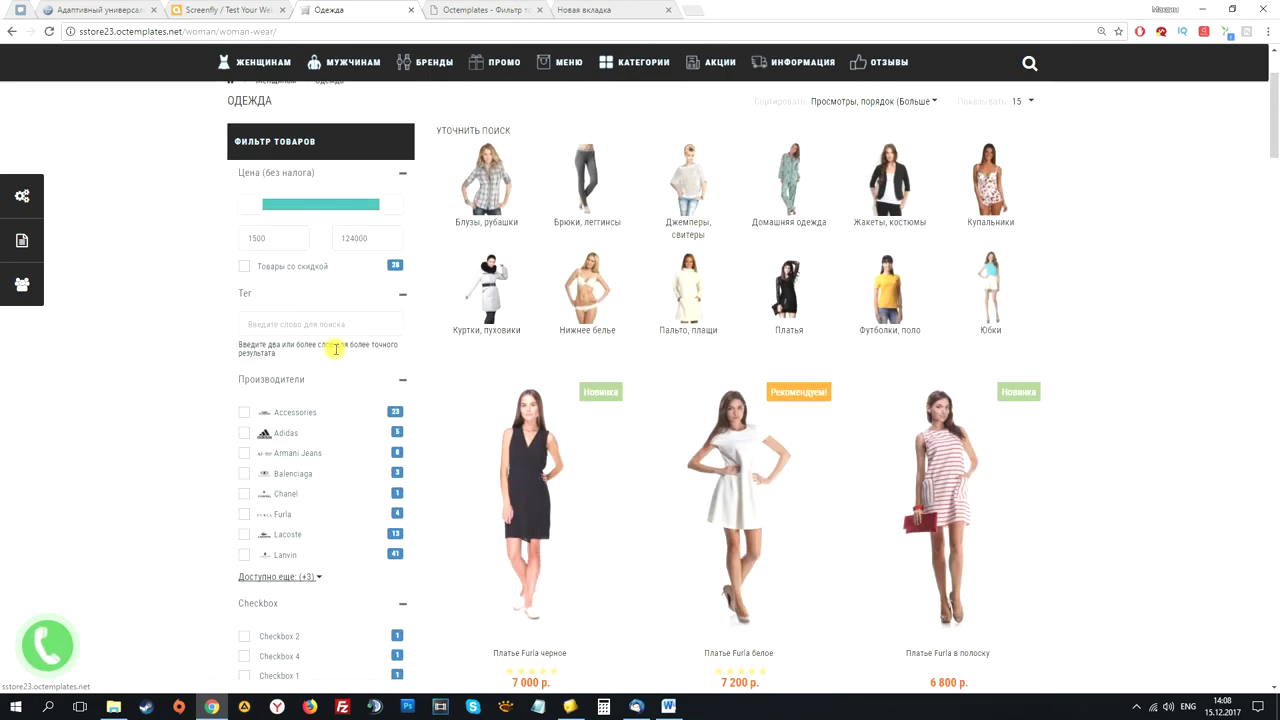
Review the main settings of the Фильтр товаров module, including the sorting methods, user limits and product counting.
{"action": "left_click", "coordinate": [466, 9]}
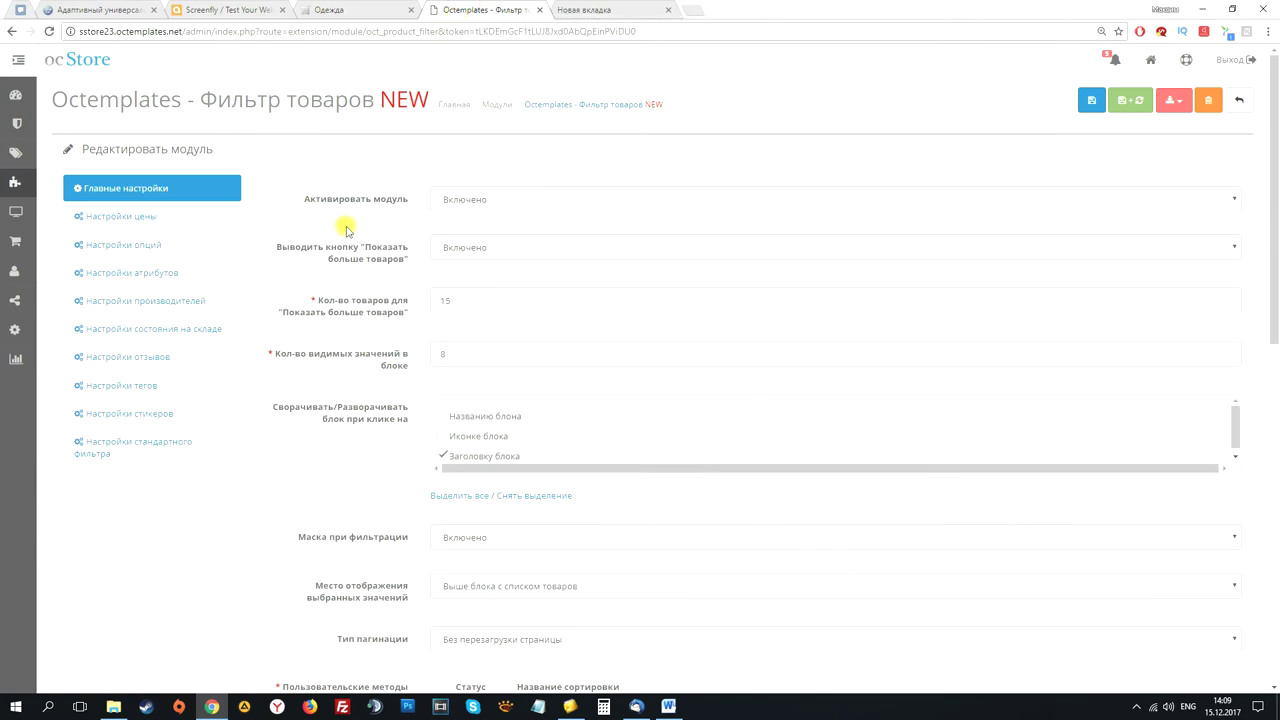
{"action": "scroll", "coordinate": [443, 271], "scroll_direction": "down", "scroll_amount": 10}
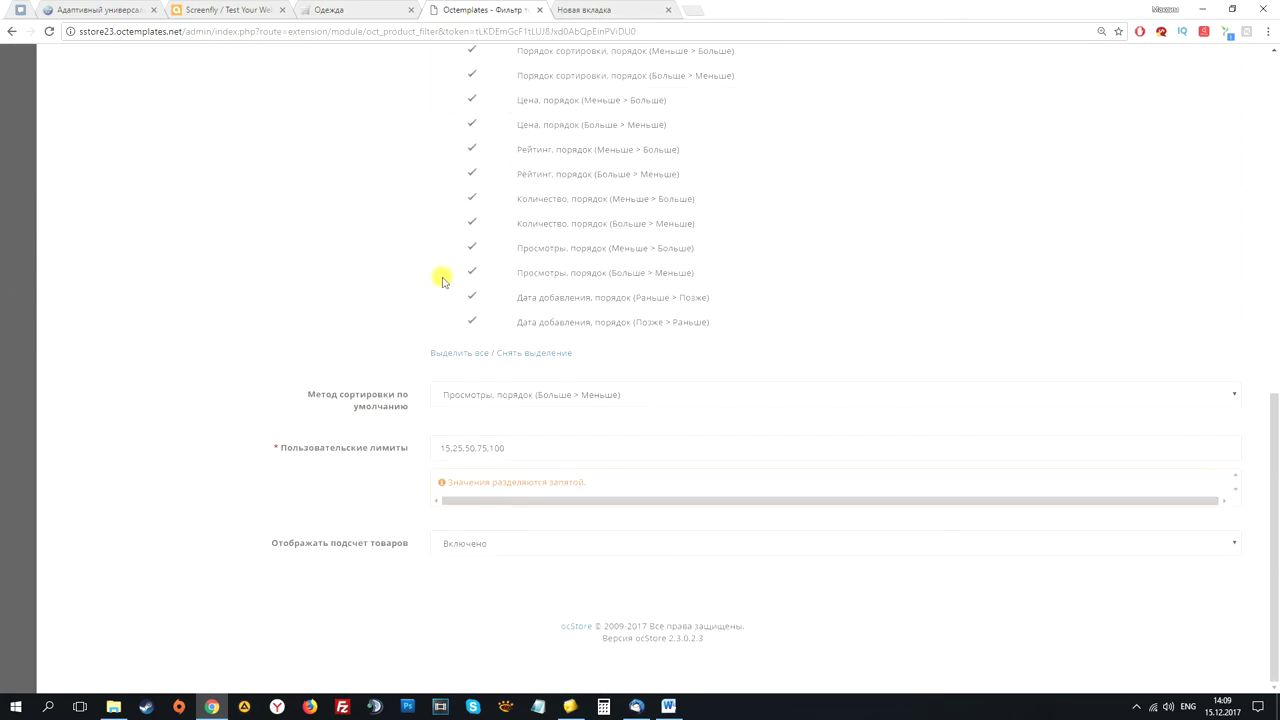
{"action": "scroll", "coordinate": [440, 280], "scroll_direction": "up", "scroll_amount": 6}
{"action": "scroll", "coordinate": [435, 290], "scroll_direction": "up", "scroll_amount": 3}
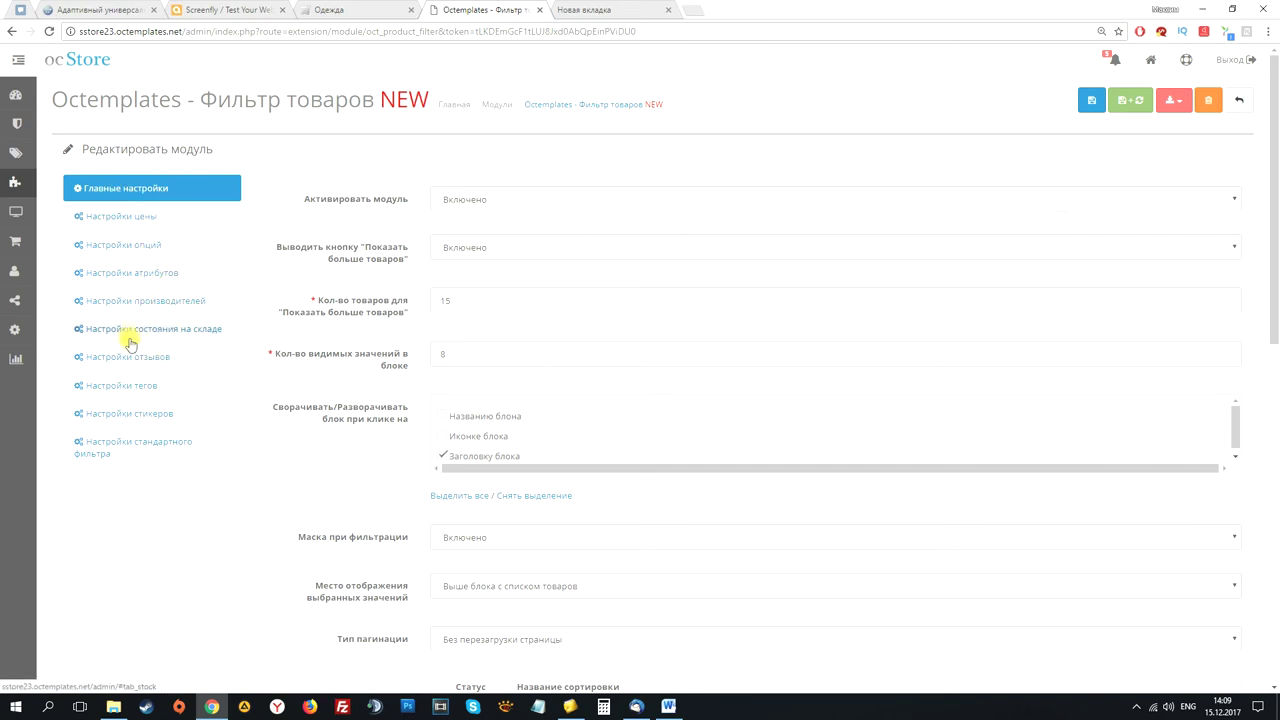
Look through the filter module's remaining settings sections, from price to the standard filter, and return to the modules list.
{"action": "left_click", "coordinate": [140, 224]}
{"action": "left_click", "coordinate": [134, 250]}
{"action": "left_click", "coordinate": [133, 272]}
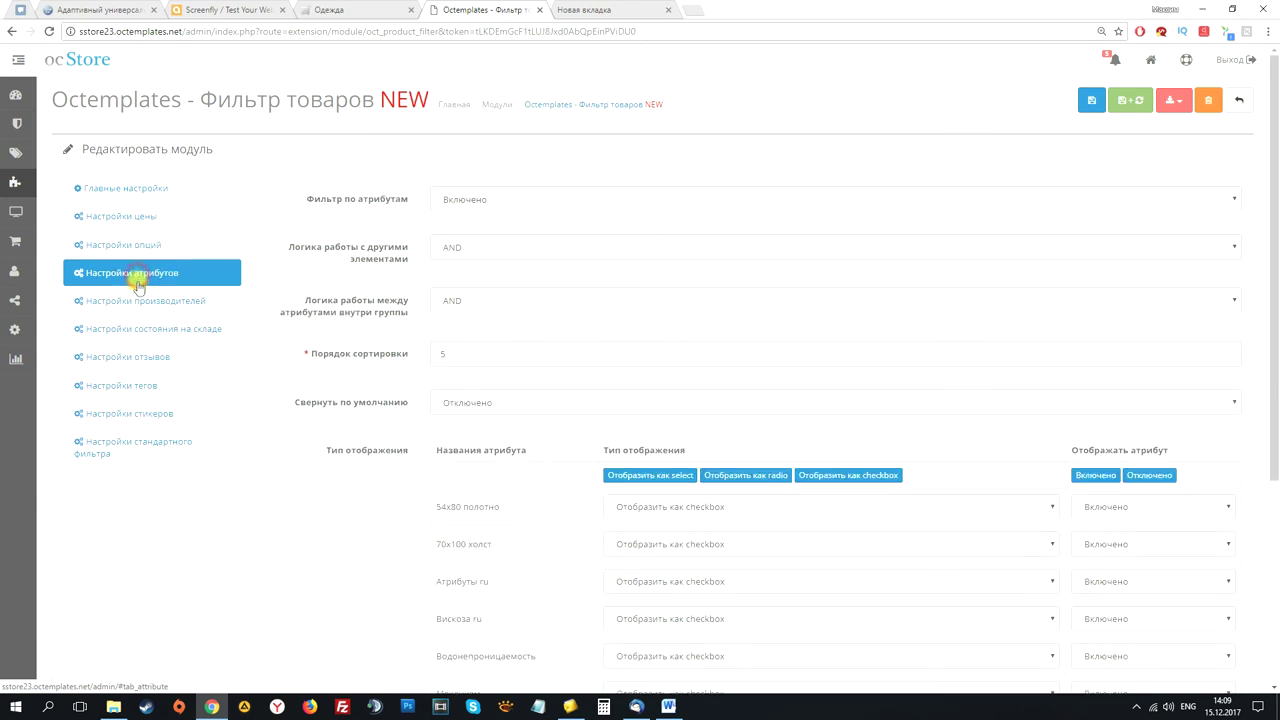
{"action": "left_click", "coordinate": [146, 300]}
{"action": "left_click", "coordinate": [143, 328]}
{"action": "left_click", "coordinate": [147, 360]}
{"action": "left_click", "coordinate": [143, 385]}
{"action": "left_click", "coordinate": [143, 413]}
{"action": "left_click", "coordinate": [143, 442]}
{"action": "left_click", "coordinate": [497, 104]}
Close the blank browser tab, and examine the settings of the Женские платья module under Octemplates Продукты из категорий.
{"action": "left_click", "coordinate": [671, 11]}
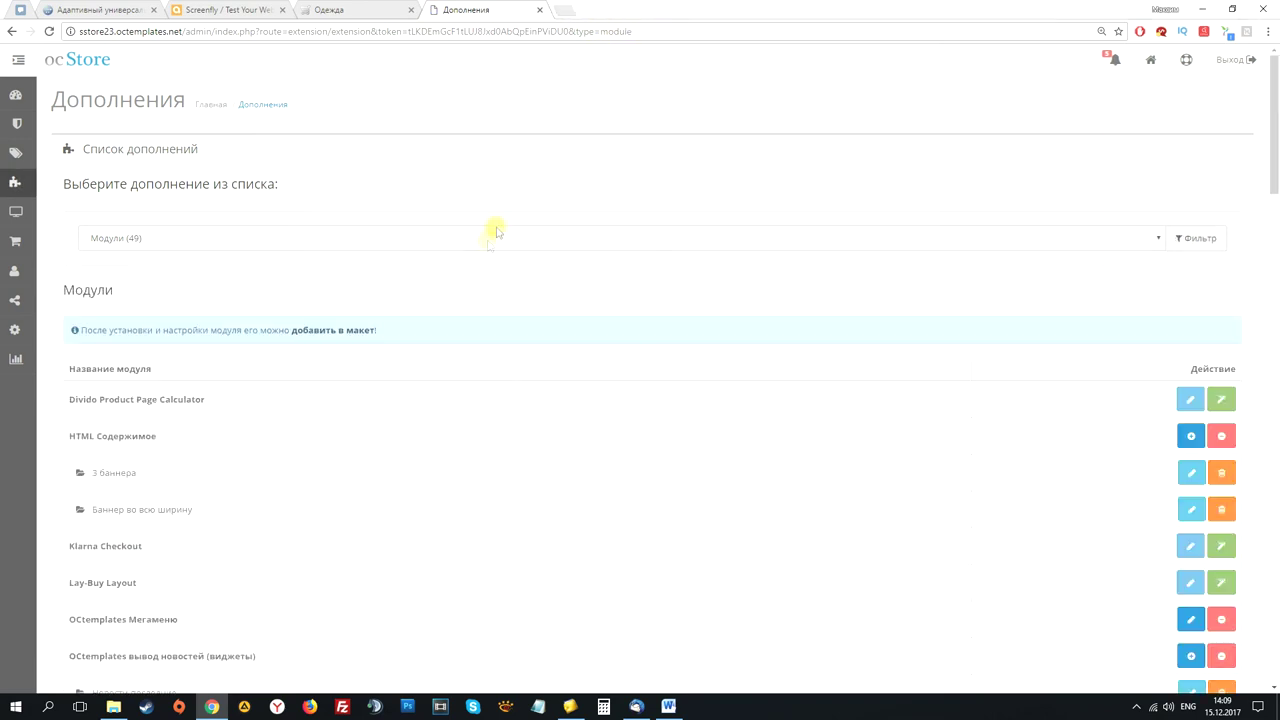
{"action": "scroll", "coordinate": [480, 212], "scroll_direction": "down", "scroll_amount": 7}
{"action": "scroll", "coordinate": [473, 216], "scroll_direction": "down", "scroll_amount": 2}
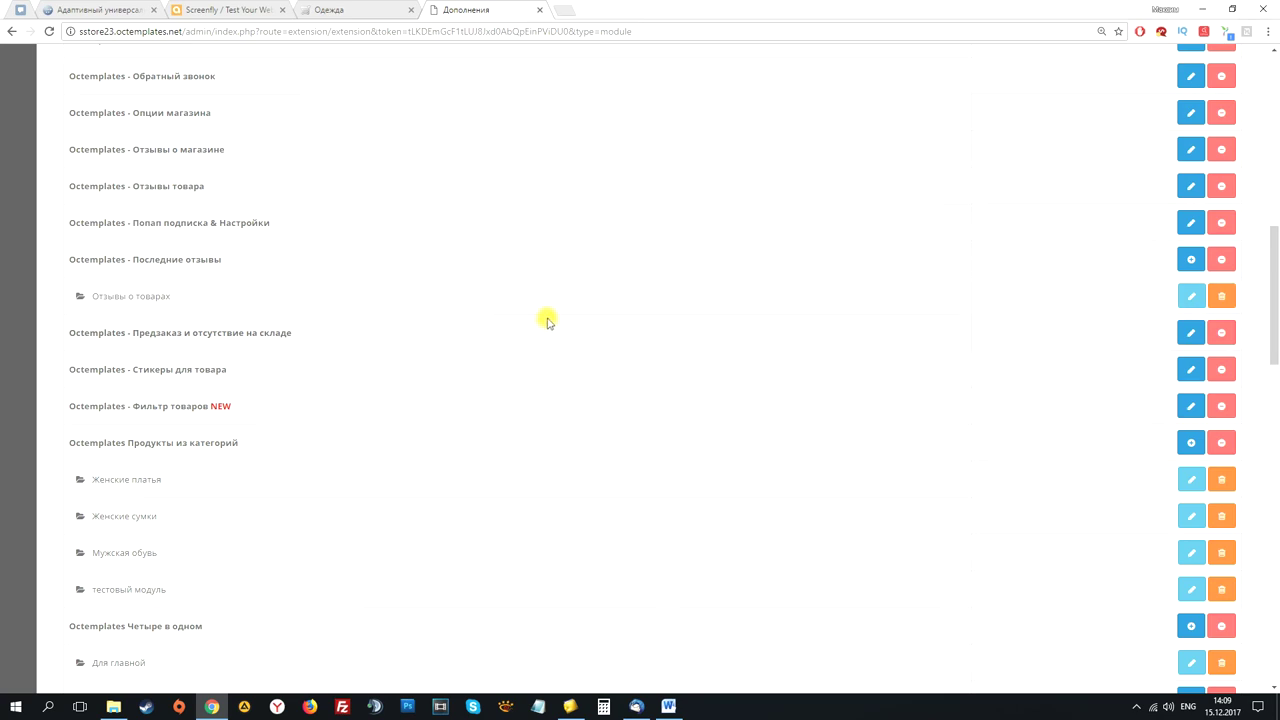
{"action": "scroll", "coordinate": [548, 321], "scroll_direction": "down", "scroll_amount": 2}
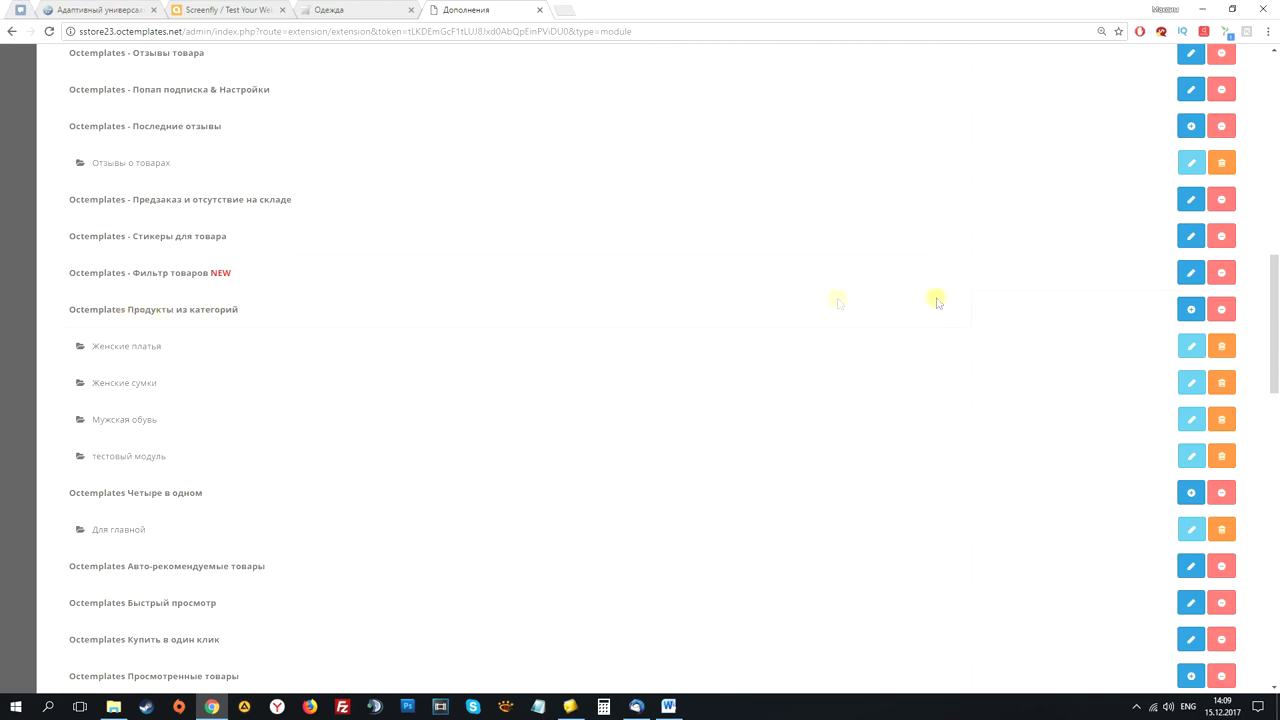
{"action": "left_click", "coordinate": [1190, 343]}
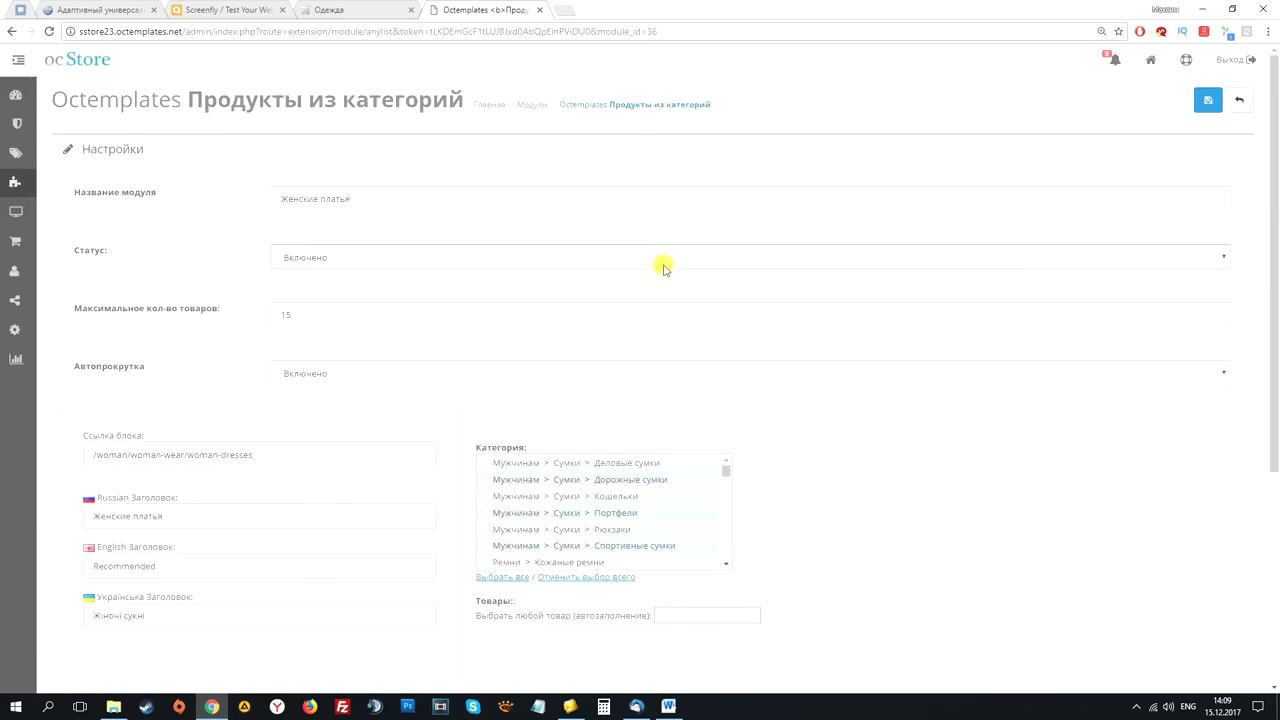
{"action": "scroll", "coordinate": [489, 249], "scroll_direction": "down", "scroll_amount": 3}
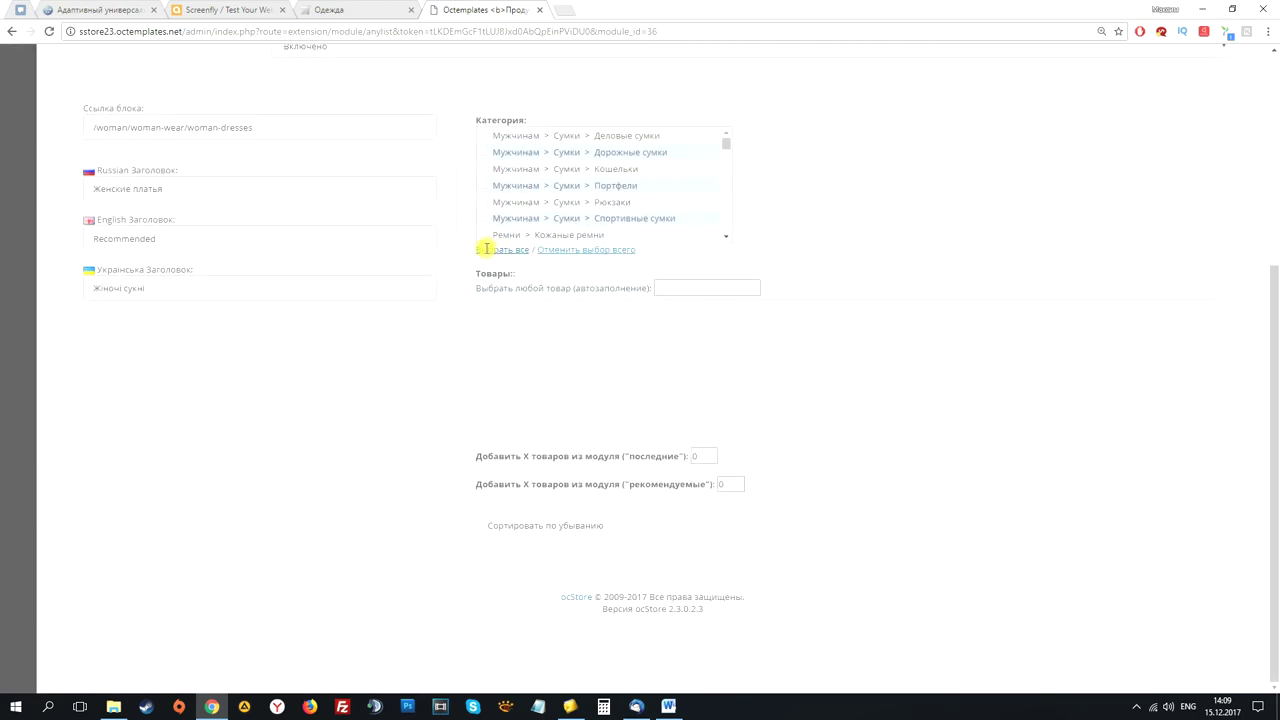
{"action": "scroll", "coordinate": [436, 263], "scroll_direction": "up", "scroll_amount": 3}
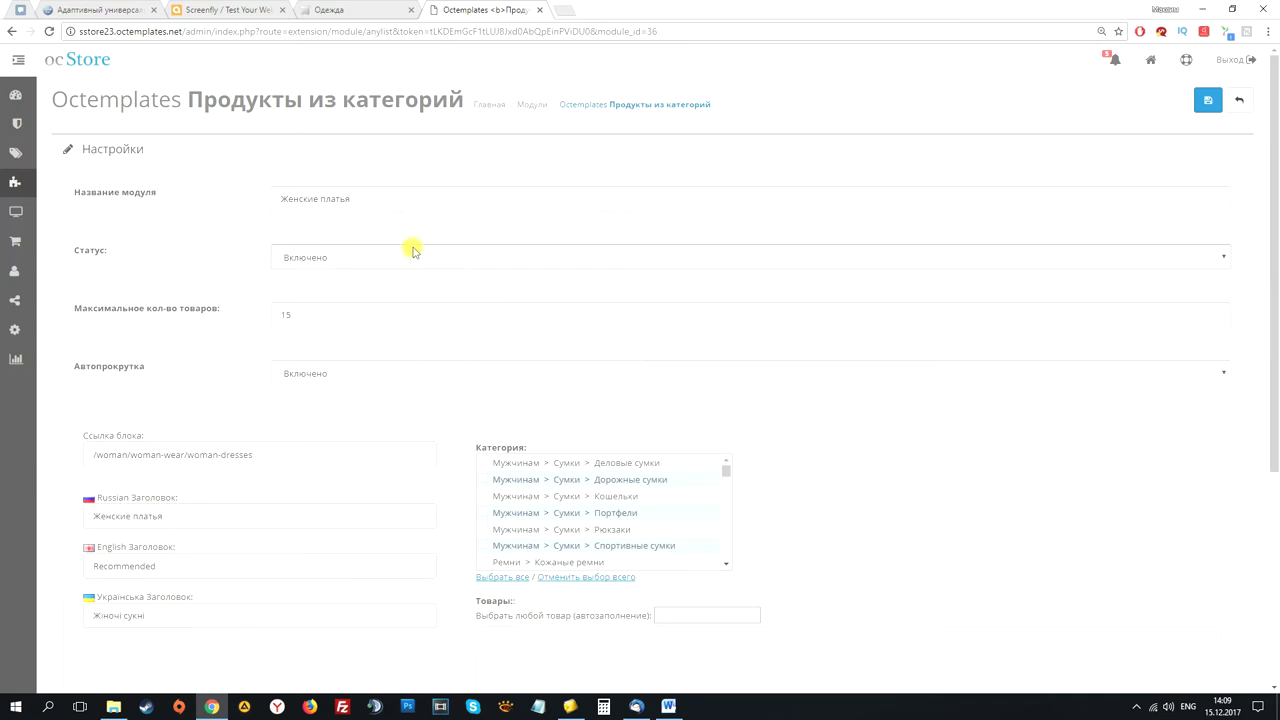
Return to the storefront home page and look at the category product blocks down to Мужская обувь.
{"action": "key", "text": "ctrl+shift+Tab"}
{"action": "left_click", "coordinate": [390, 110]}
{"action": "mouse_move", "coordinate": [270, 165]}
{"action": "scroll", "coordinate": [490, 219], "scroll_direction": "down", "scroll_amount": 1}
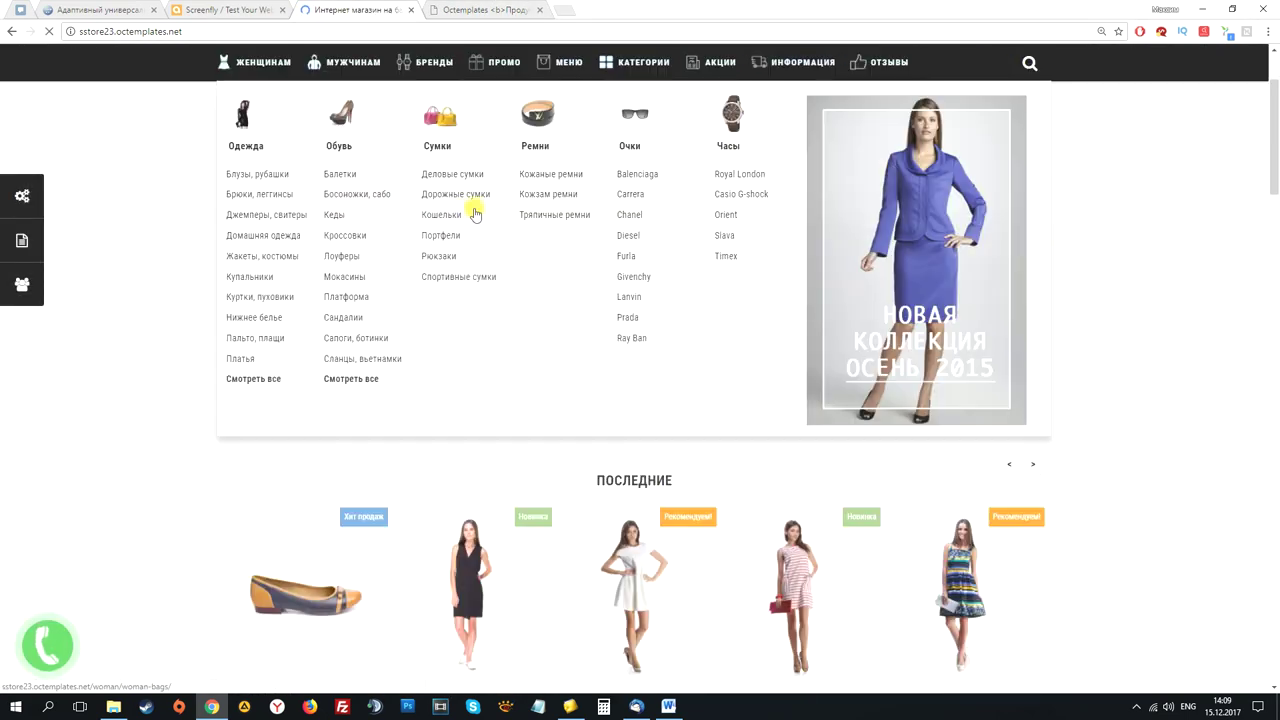
{"action": "scroll", "coordinate": [402, 220], "scroll_direction": "down", "scroll_amount": 8}
{"action": "scroll", "coordinate": [150, 350], "scroll_direction": "down", "scroll_amount": 3}
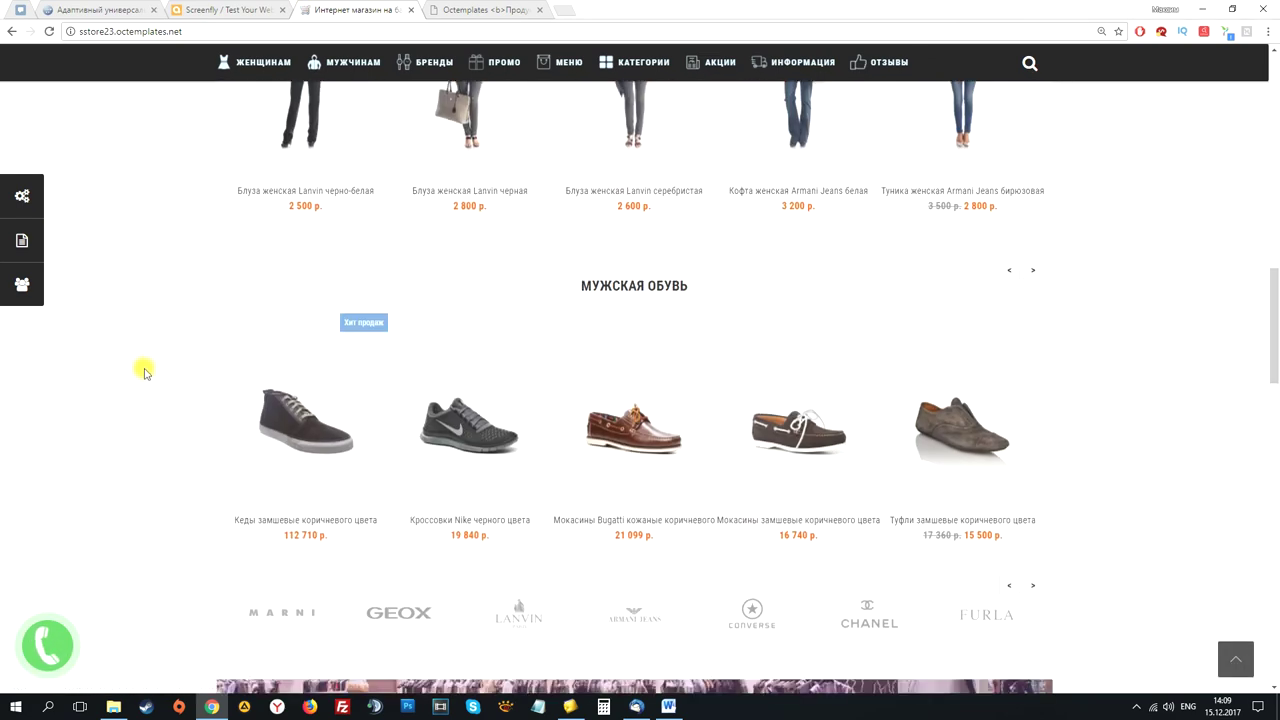
Leave the Женские платья settings for the modules list, and find the entries under Octemplates Продукты из категорий.
{"action": "left_click", "coordinate": [478, 10]}
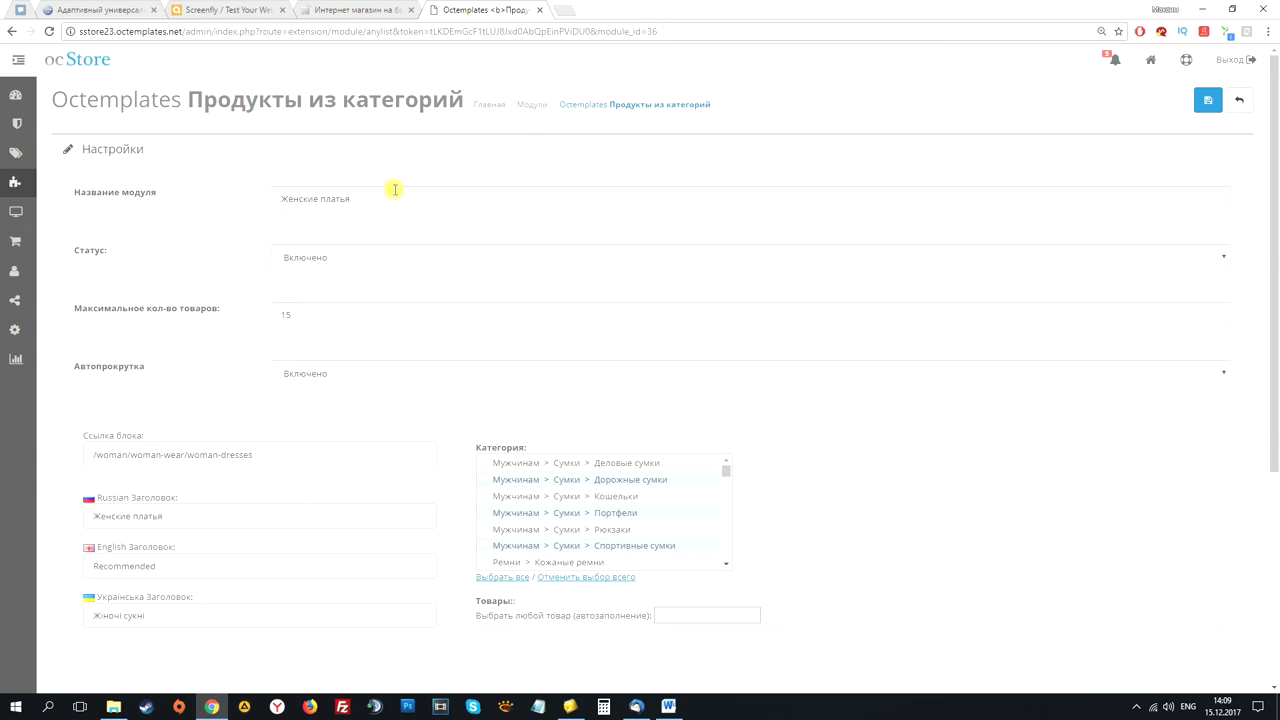
{"action": "left_click", "coordinate": [542, 107]}
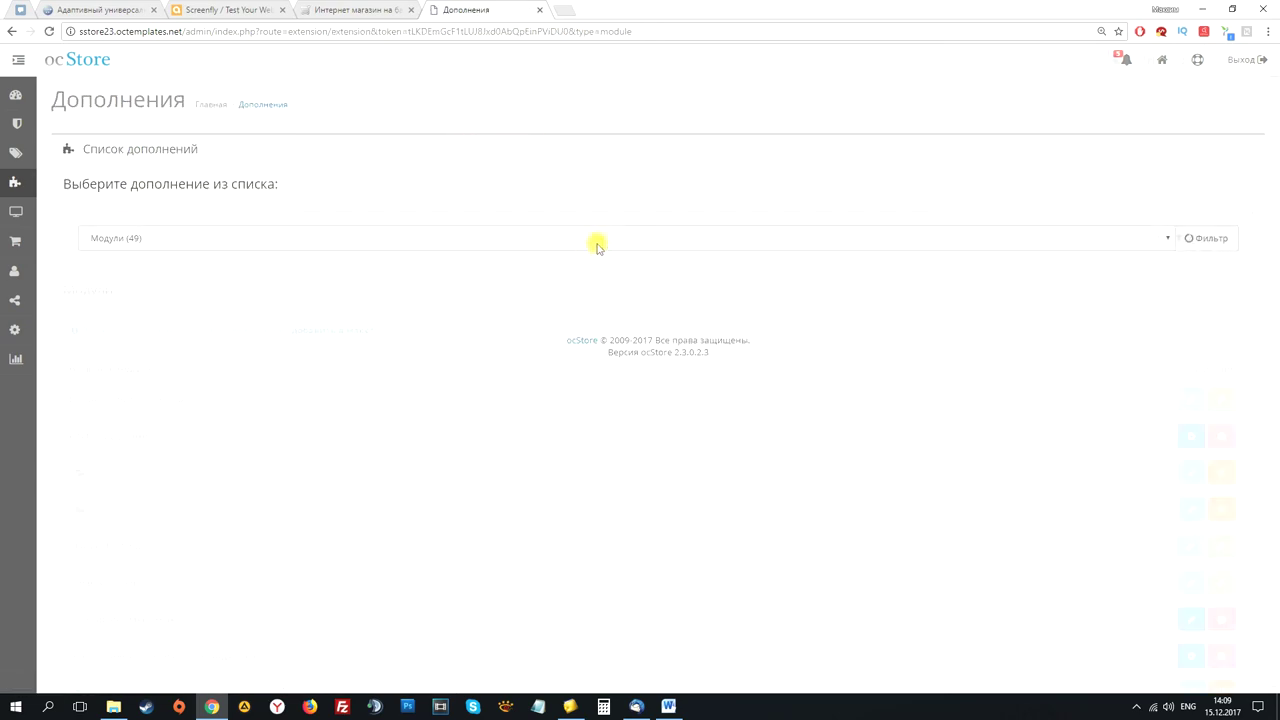
{"action": "scroll", "coordinate": [597, 243], "scroll_direction": "down", "scroll_amount": 9}
{"action": "scroll", "coordinate": [520, 258], "scroll_direction": "down", "scroll_amount": 3}
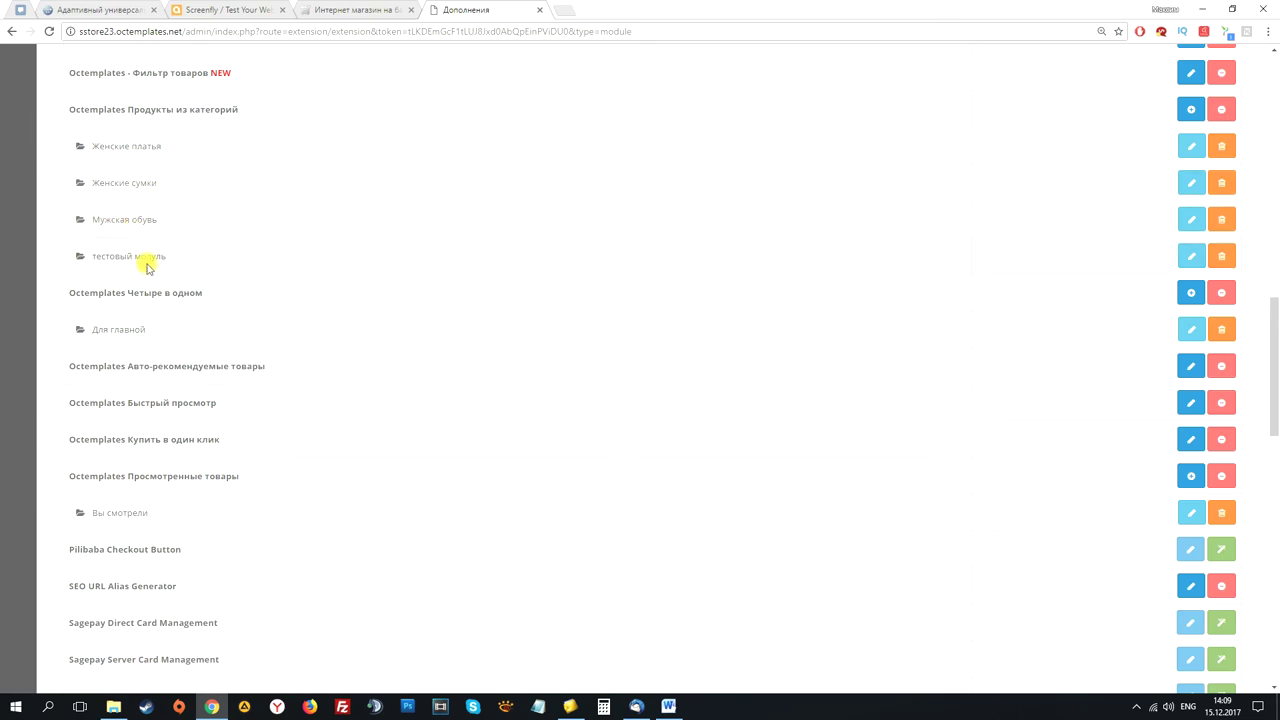
Check where the Женские платья, Мужская обувь and Женские сумки blocks appear on the storefront home page.
{"action": "left_click", "coordinate": [350, 10]}
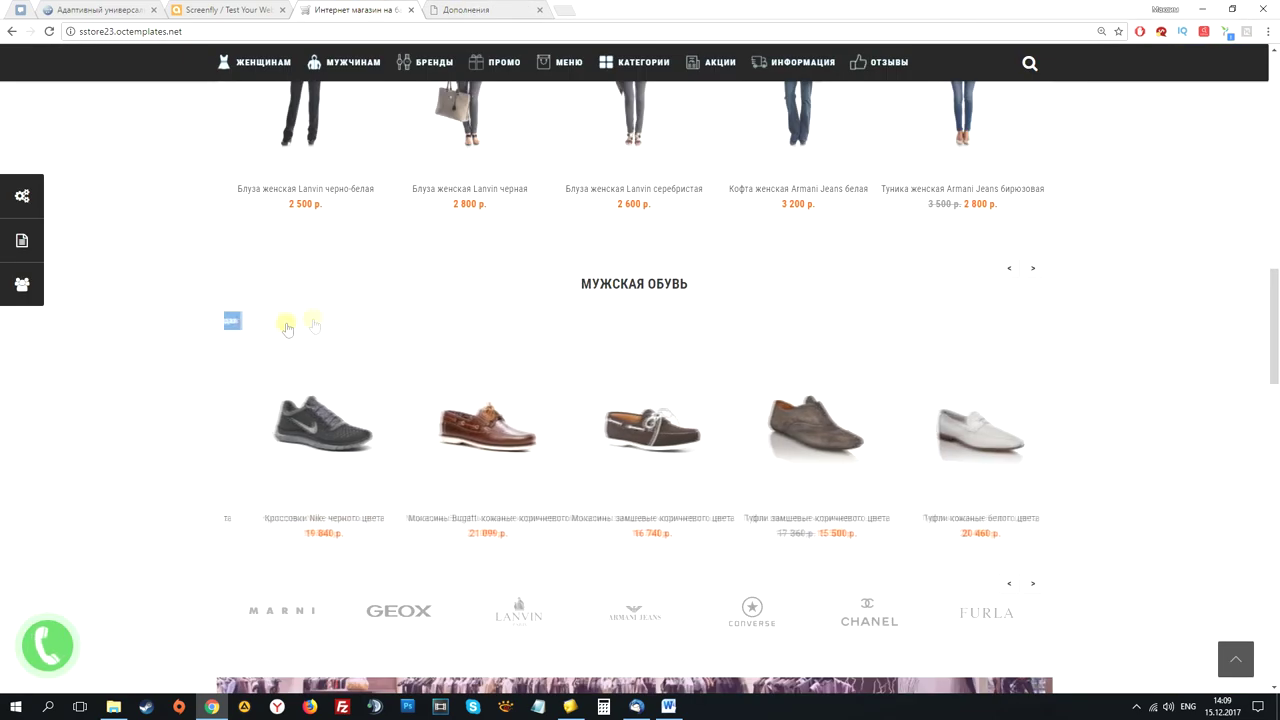
{"action": "scroll", "coordinate": [636, 410], "scroll_direction": "down", "scroll_amount": 2}
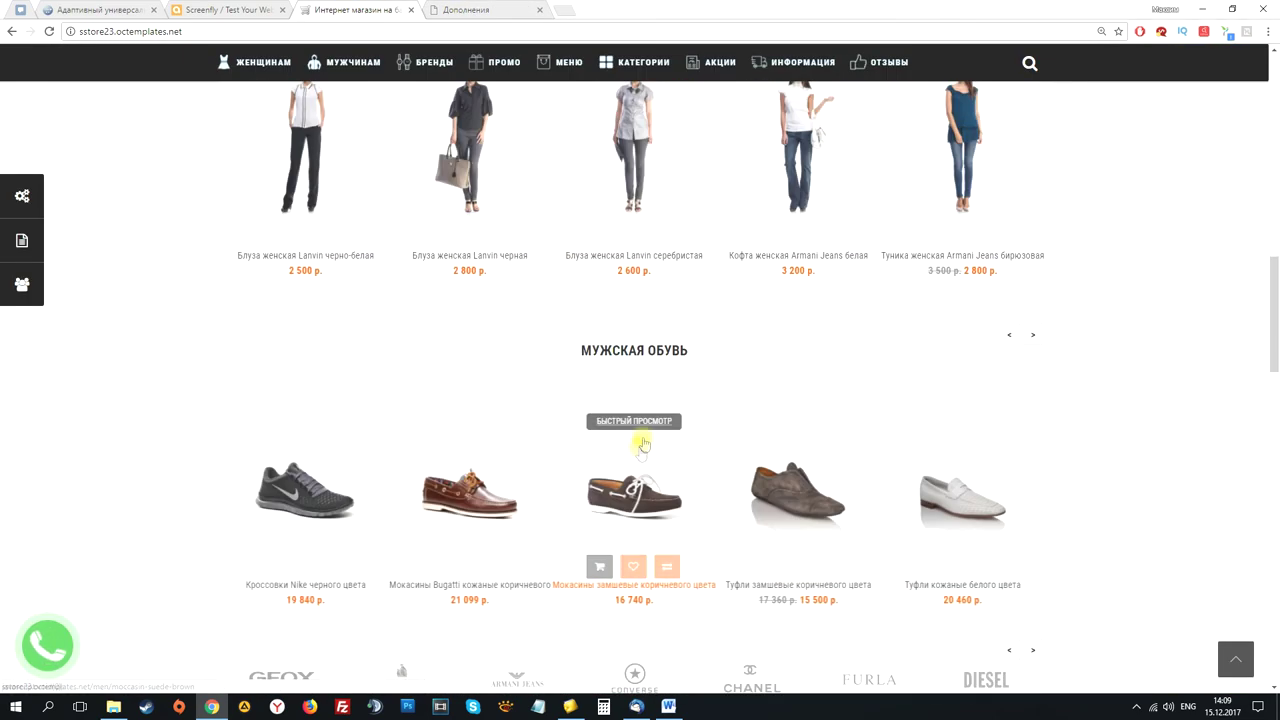
{"action": "scroll", "coordinate": [566, 378], "scroll_direction": "down", "scroll_amount": 3}
{"action": "scroll", "coordinate": [586, 349], "scroll_direction": "up", "scroll_amount": 10}
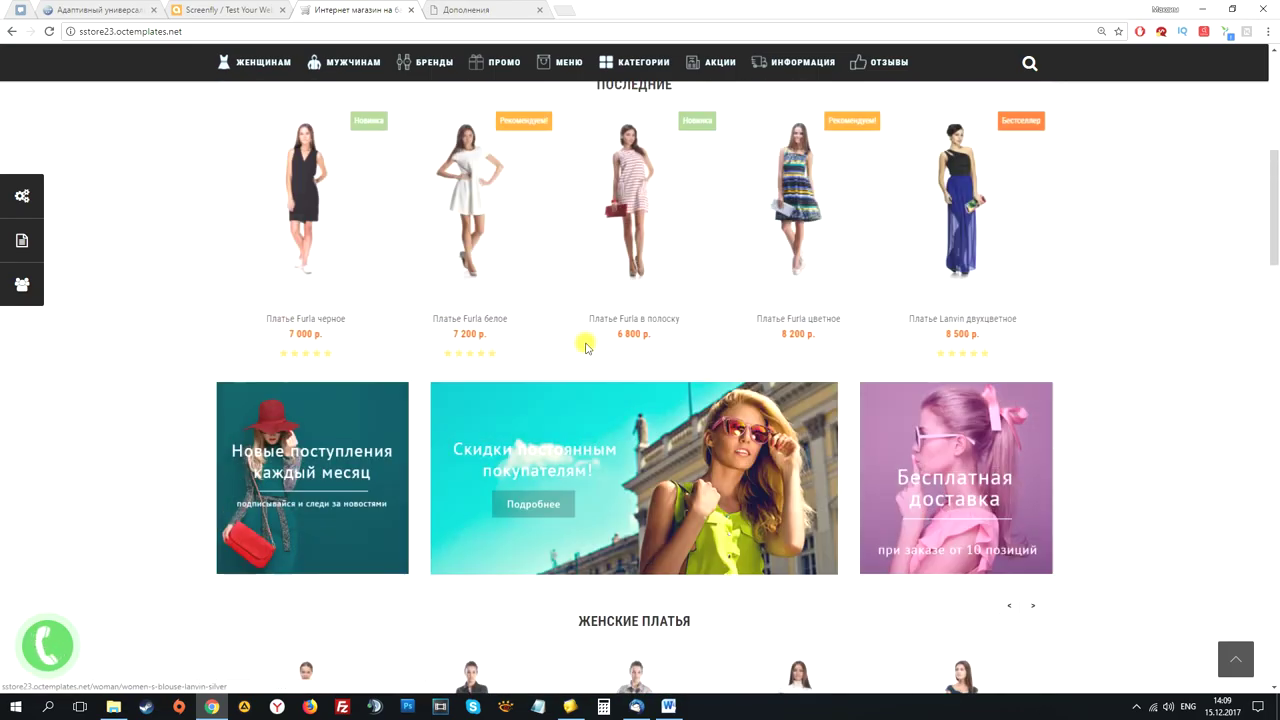
{"action": "scroll", "coordinate": [580, 340], "scroll_direction": "down", "scroll_amount": 15}
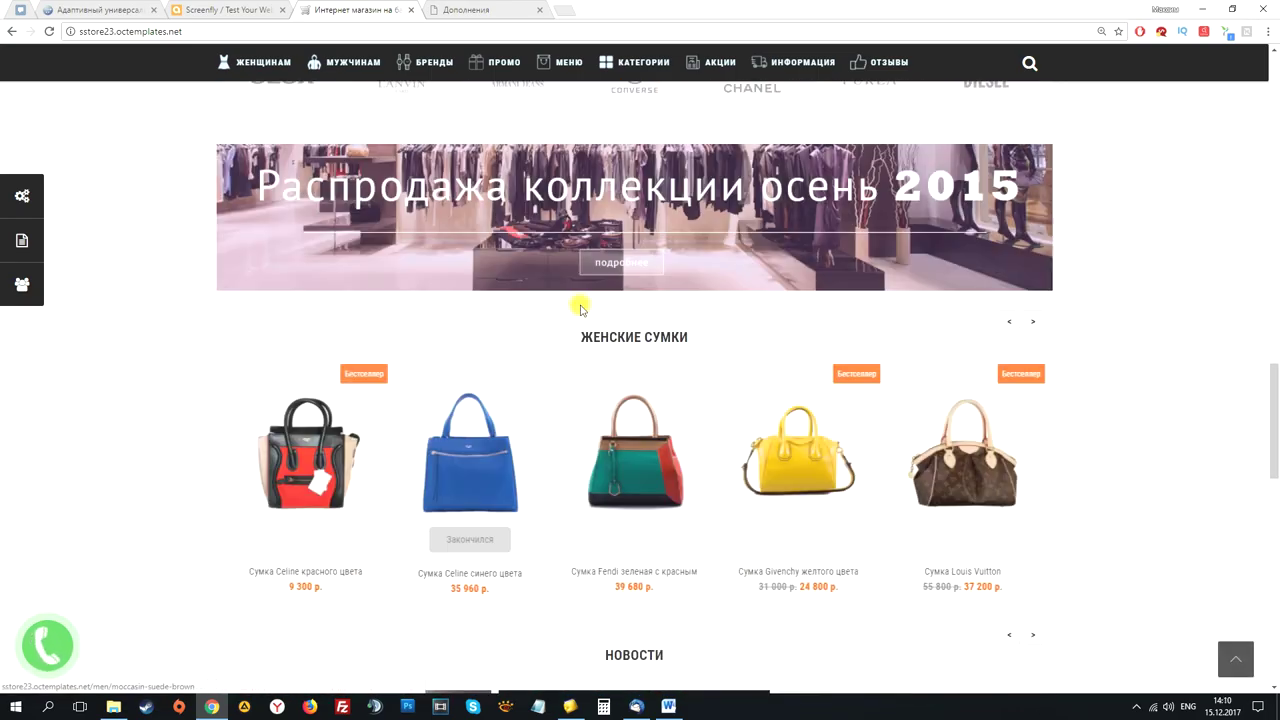
{"action": "scroll", "coordinate": [580, 308], "scroll_direction": "down", "scroll_amount": 3}
{"action": "scroll", "coordinate": [586, 300], "scroll_direction": "up", "scroll_amount": 2}
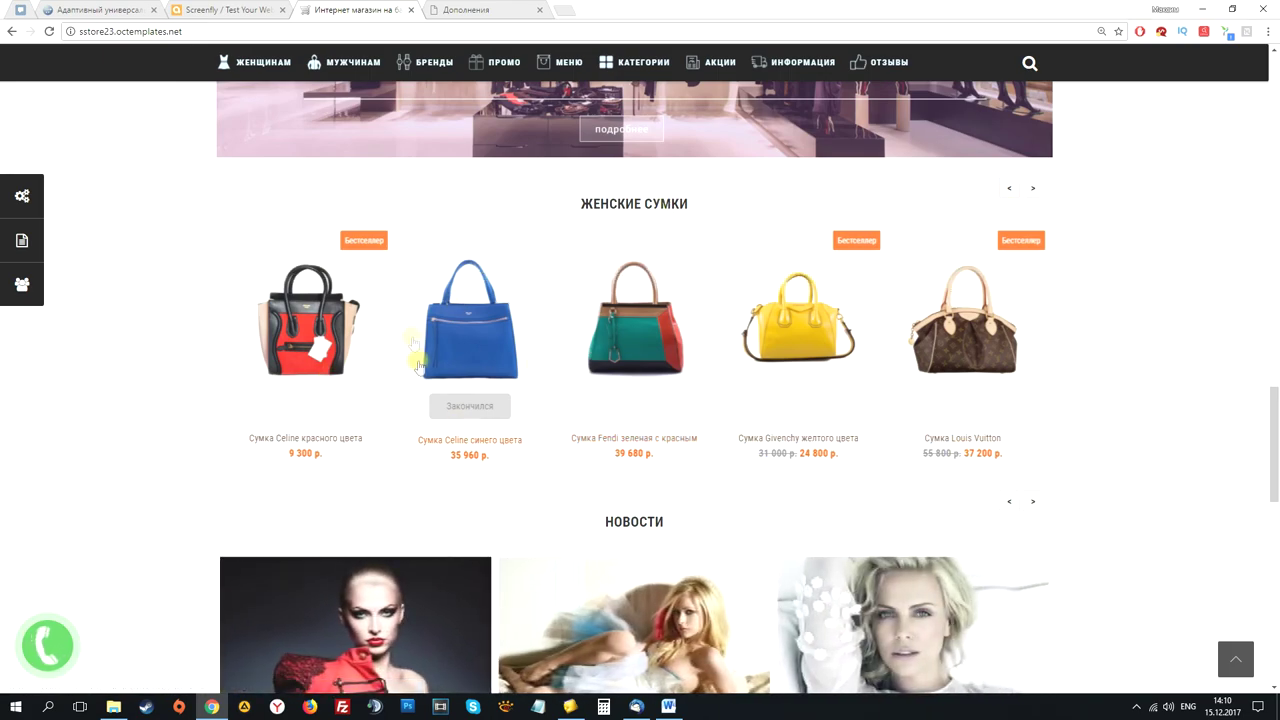
{"action": "scroll", "coordinate": [571, 414], "scroll_direction": "up", "scroll_amount": 8}
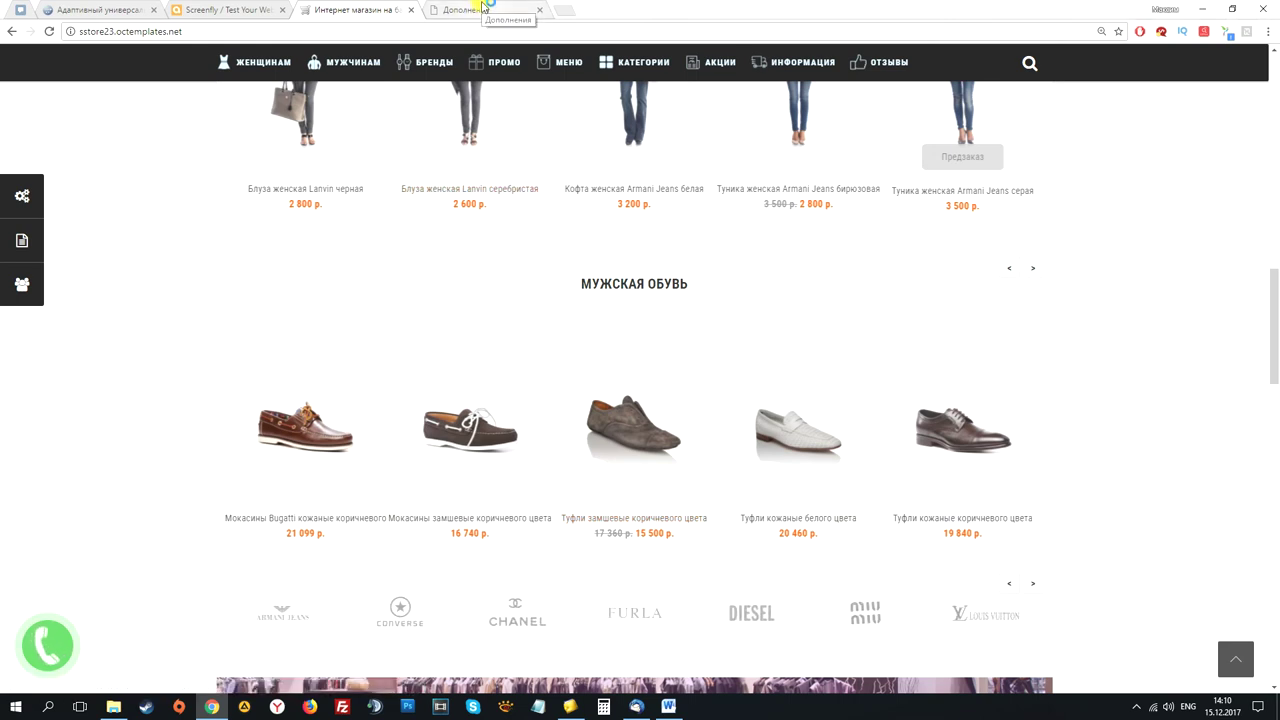
Recheck the Женские платья module's category and product selection settings, and return to the modules list.
{"action": "left_click", "coordinate": [484, 8]}
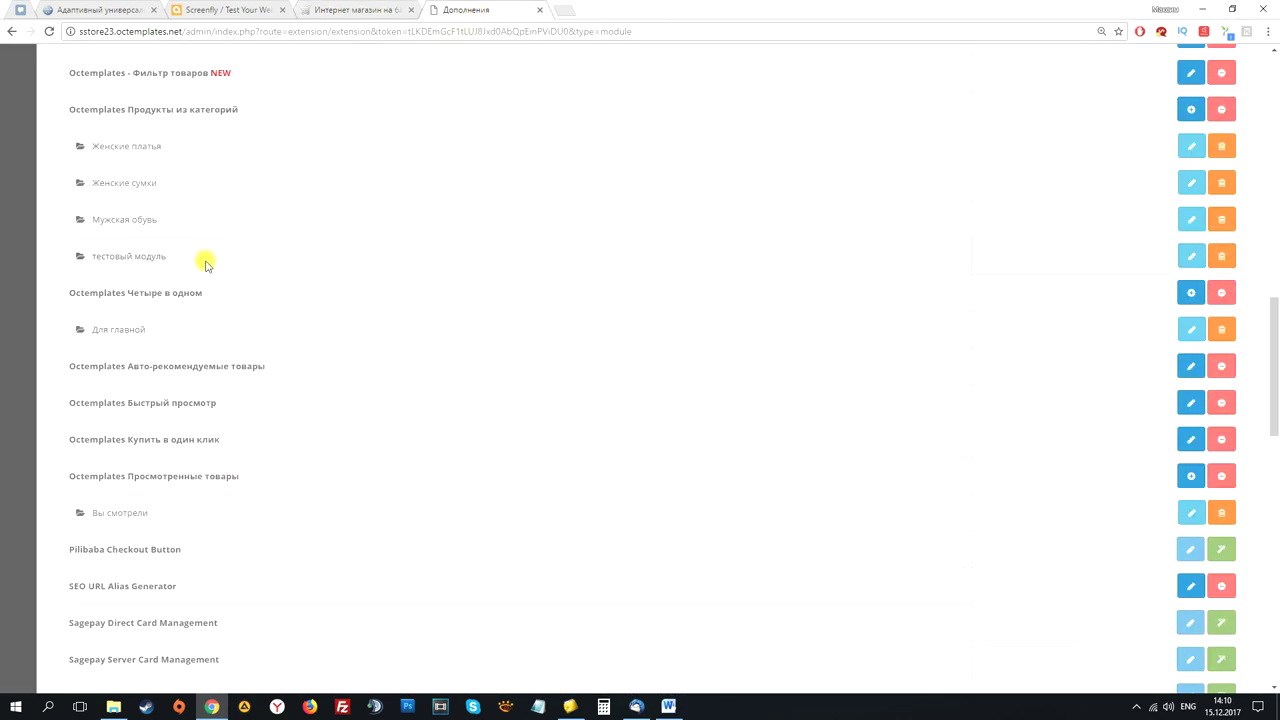
{"action": "scroll", "coordinate": [242, 287], "scroll_direction": "up", "scroll_amount": 1}
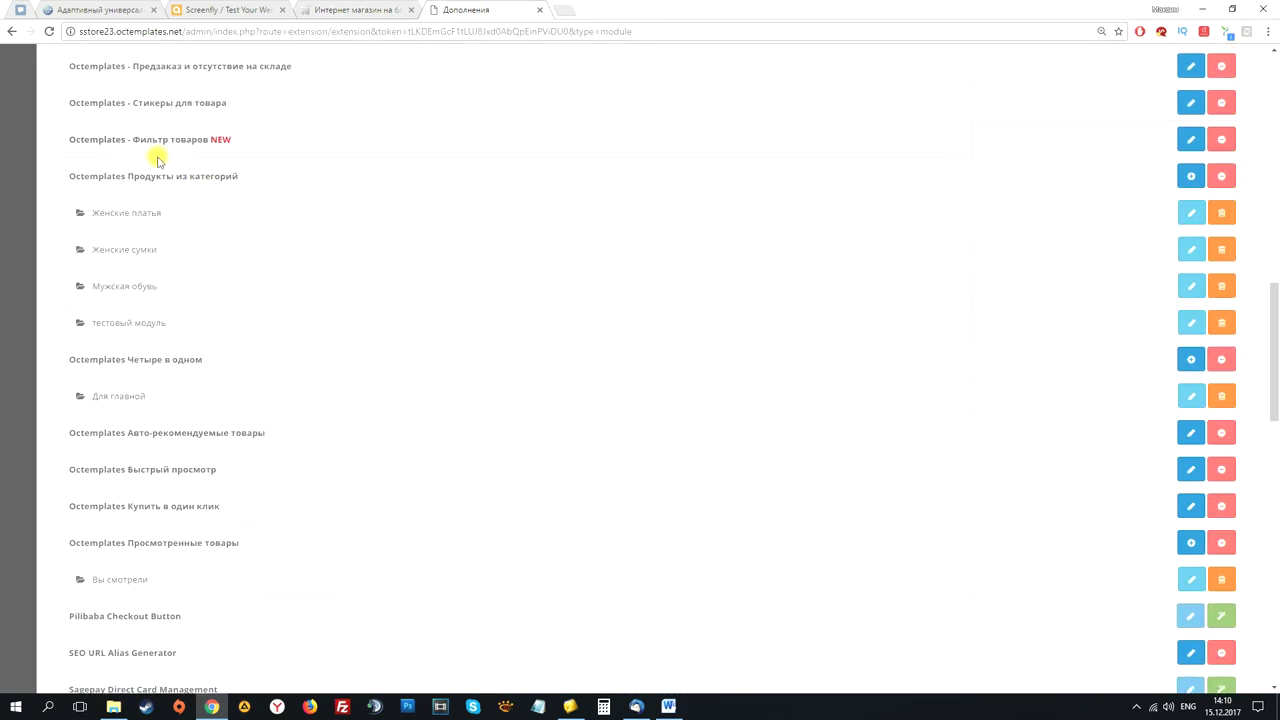
{"action": "left_click", "coordinate": [1190, 212]}
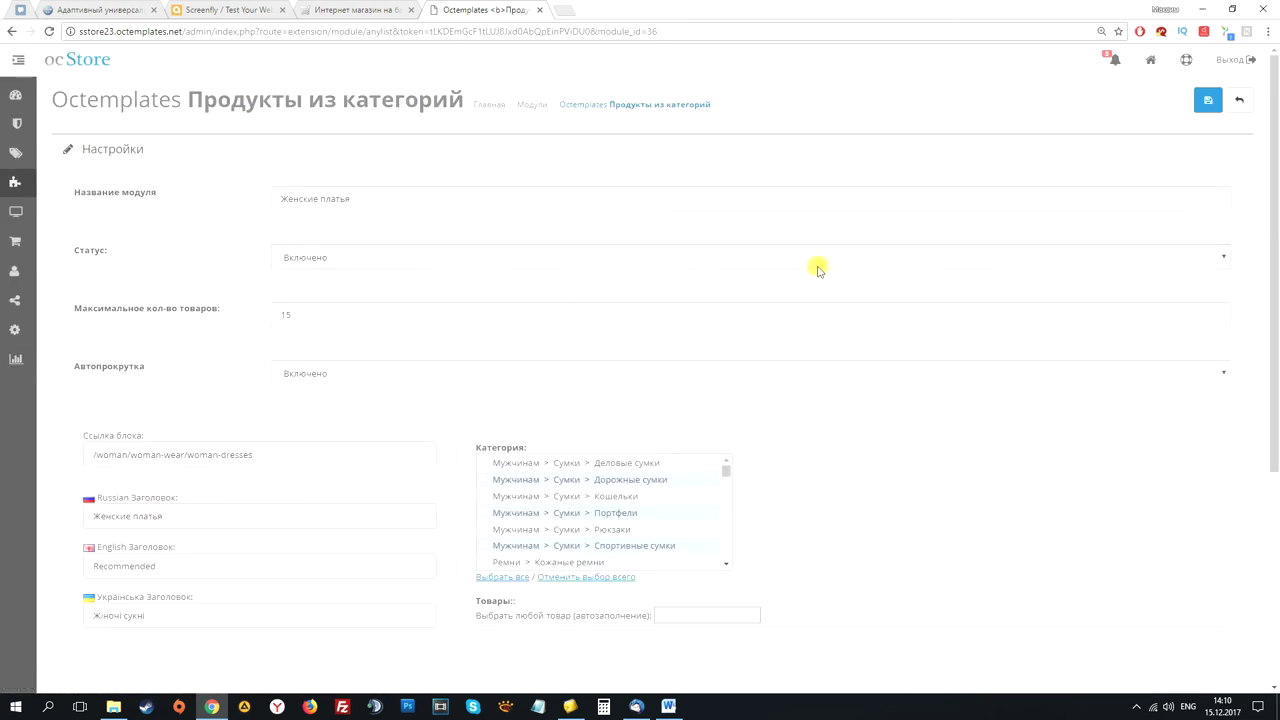
{"action": "scroll", "coordinate": [820, 271], "scroll_direction": "down", "scroll_amount": 3}
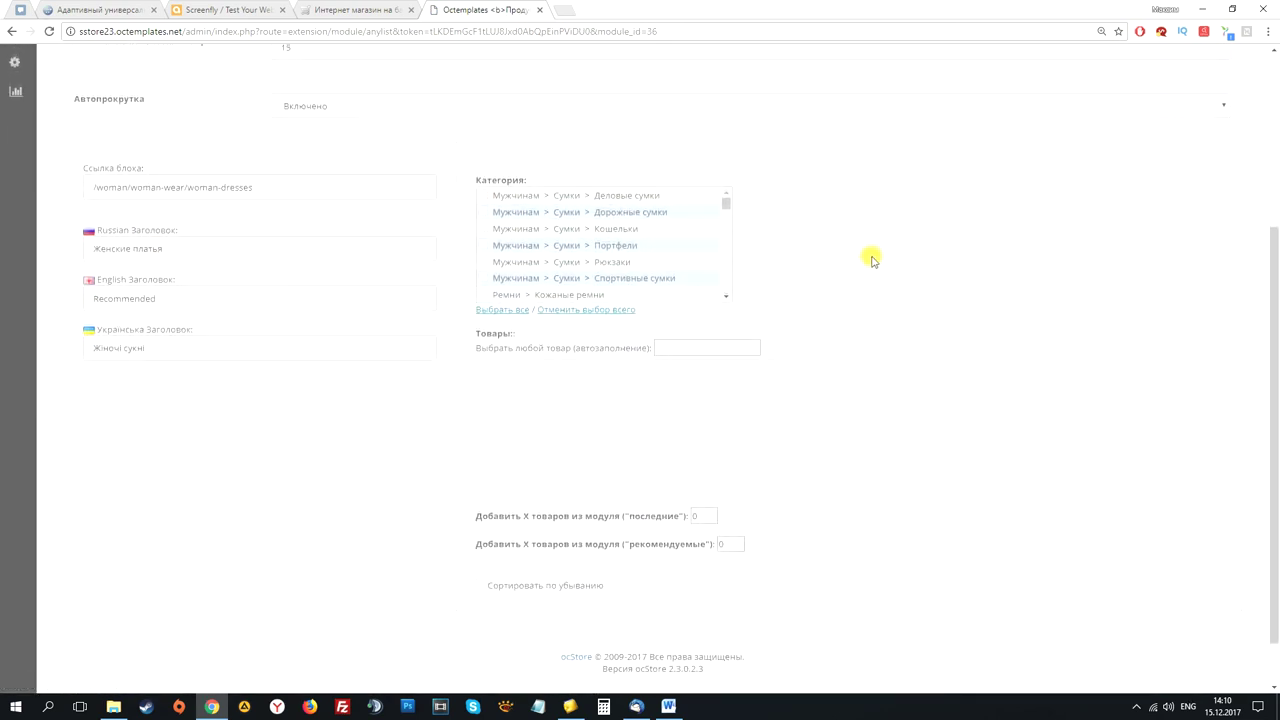
{"action": "scroll", "coordinate": [873, 257], "scroll_direction": "up", "scroll_amount": 4}
{"action": "left_click", "coordinate": [531, 104]}
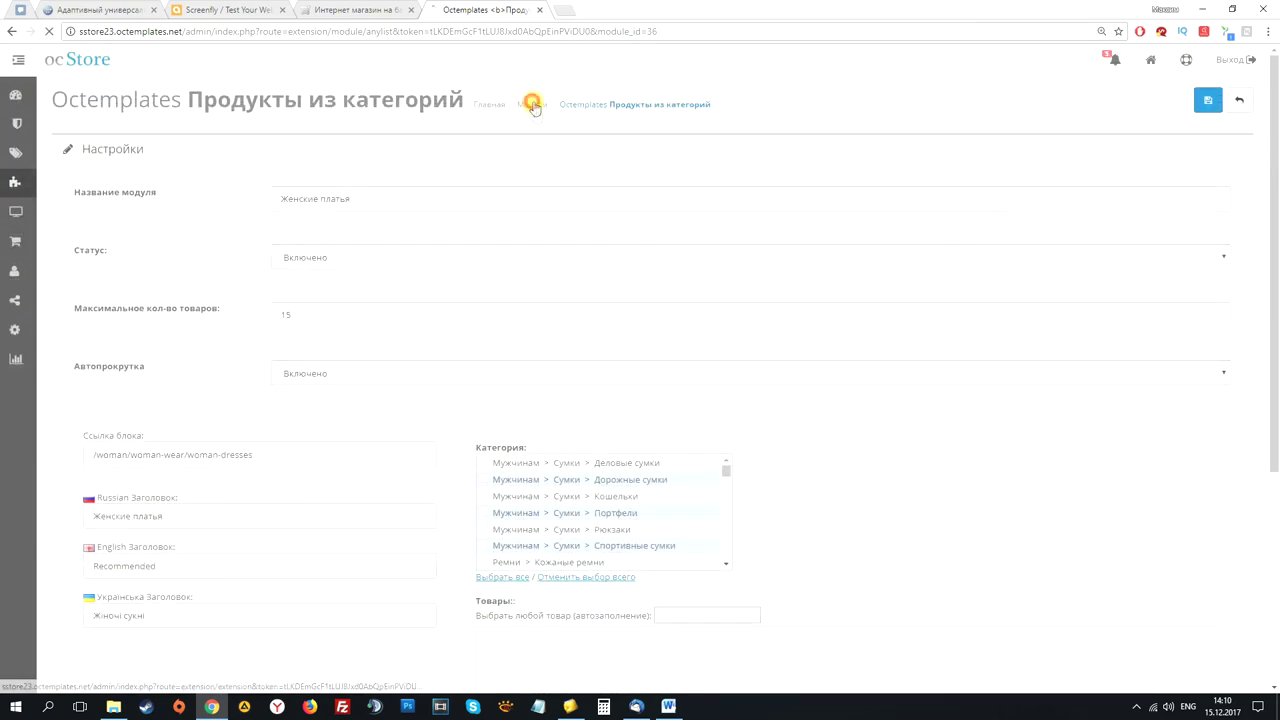
{"action": "scroll", "coordinate": [540, 290], "scroll_direction": "down", "scroll_amount": 10}
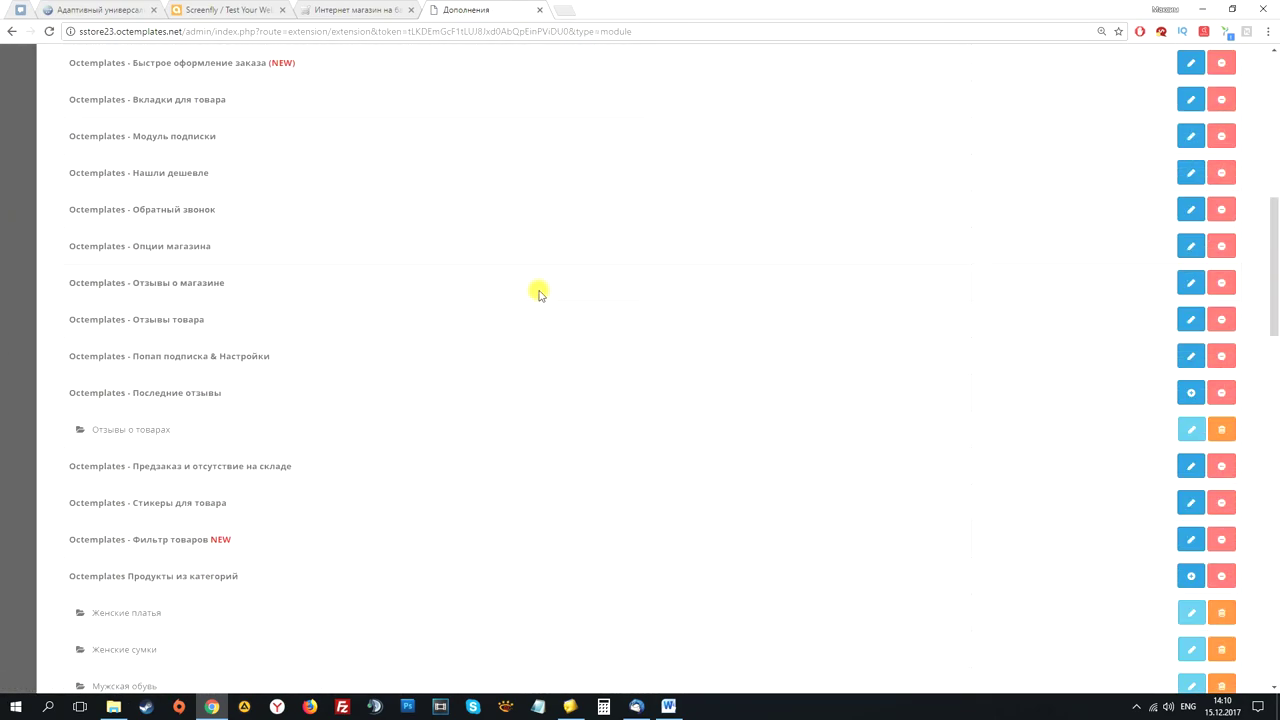
View the settings of the Для главной module under Octemplates Четыре в одном, and return to the modules list.
{"action": "scroll", "coordinate": [538, 293], "scroll_direction": "down", "scroll_amount": 5}
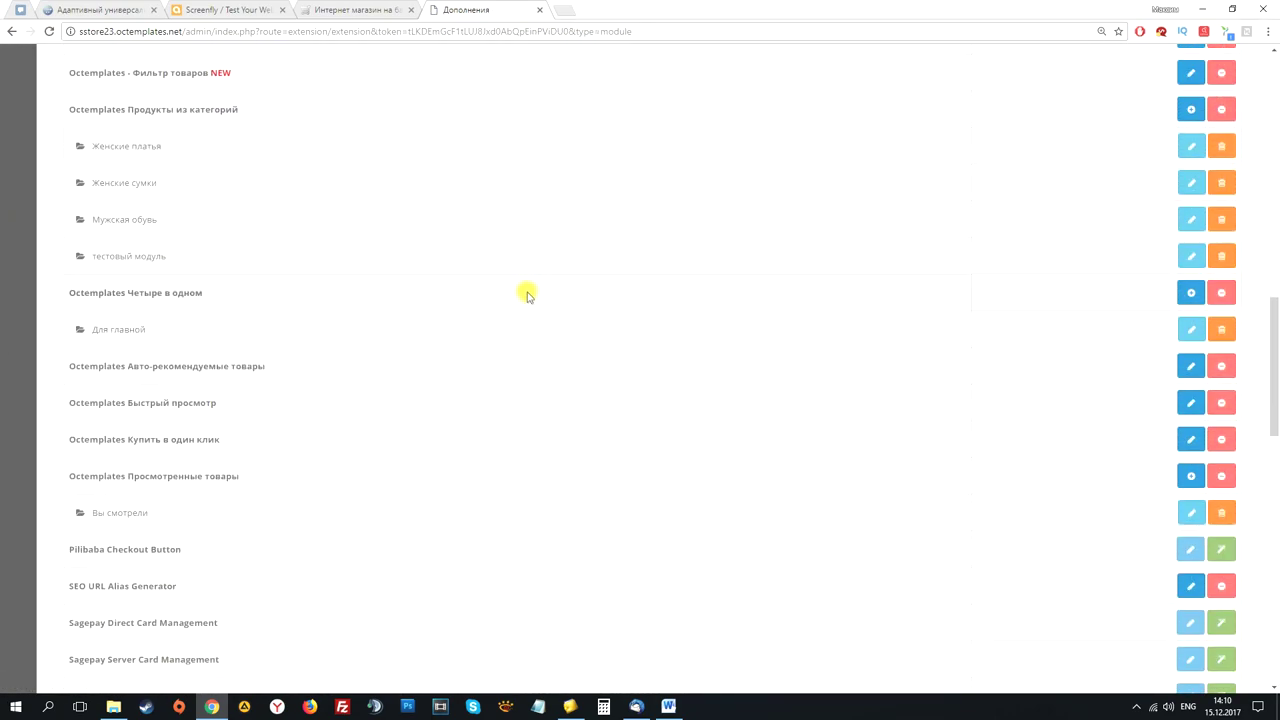
{"action": "scroll", "coordinate": [522, 295], "scroll_direction": "up", "scroll_amount": 1}
{"action": "scroll", "coordinate": [300, 355], "scroll_direction": "down", "scroll_amount": 1}
{"action": "left_click", "coordinate": [1190, 329]}
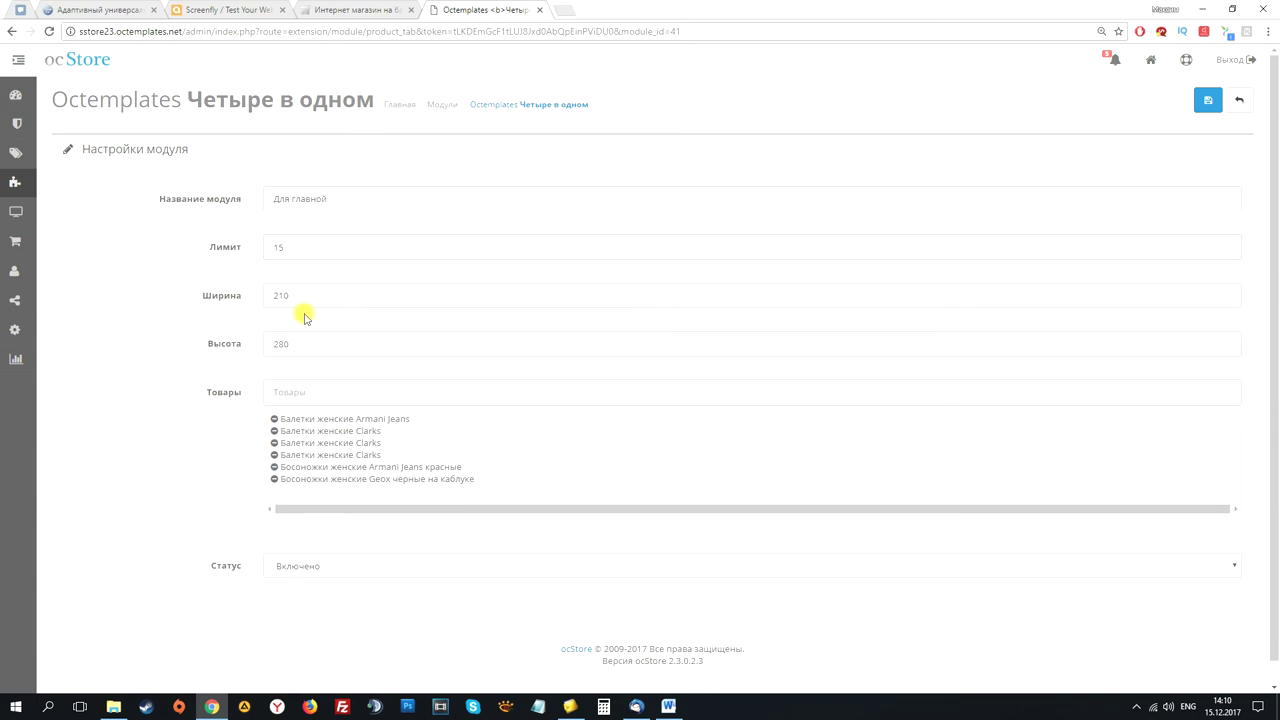
{"action": "left_click", "coordinate": [350, 10]}
{"action": "left_click", "coordinate": [483, 12]}
{"action": "left_click", "coordinate": [442, 106]}
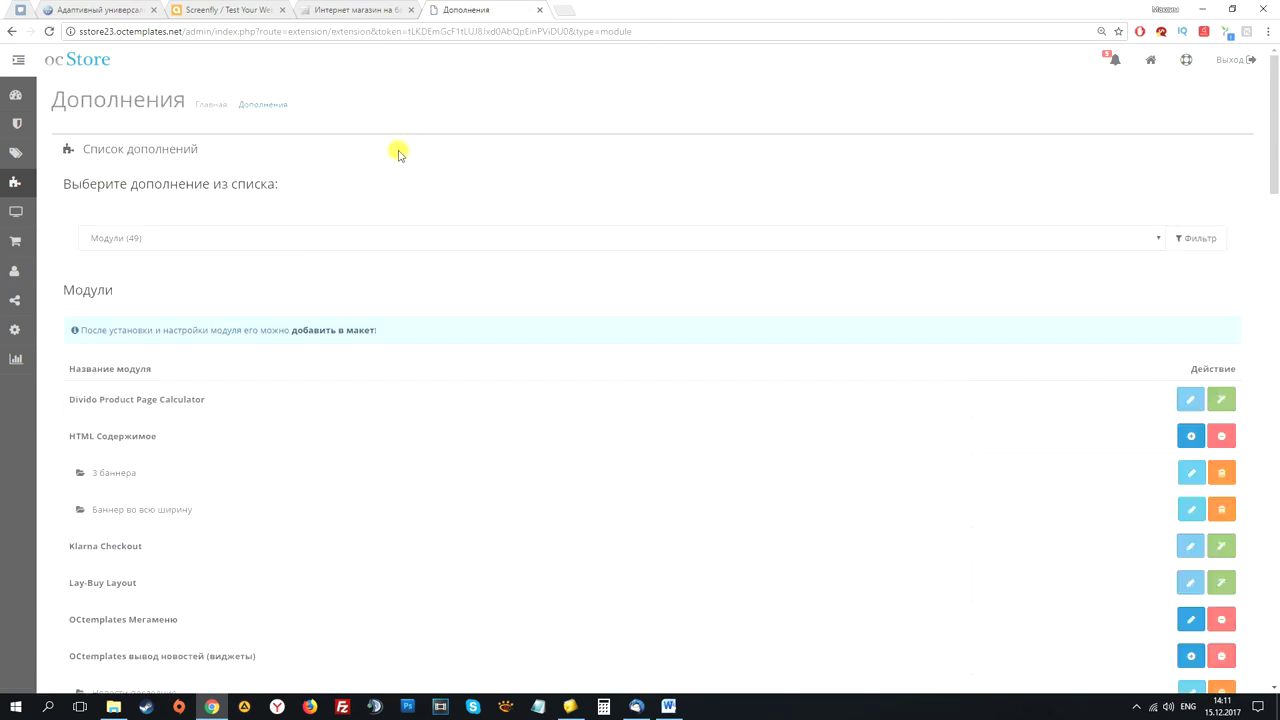
Find Octemplates Авто-рекомендуемые товары in the modules list and open its settings.
{"action": "scroll", "coordinate": [475, 290], "scroll_direction": "down", "scroll_amount": 15}
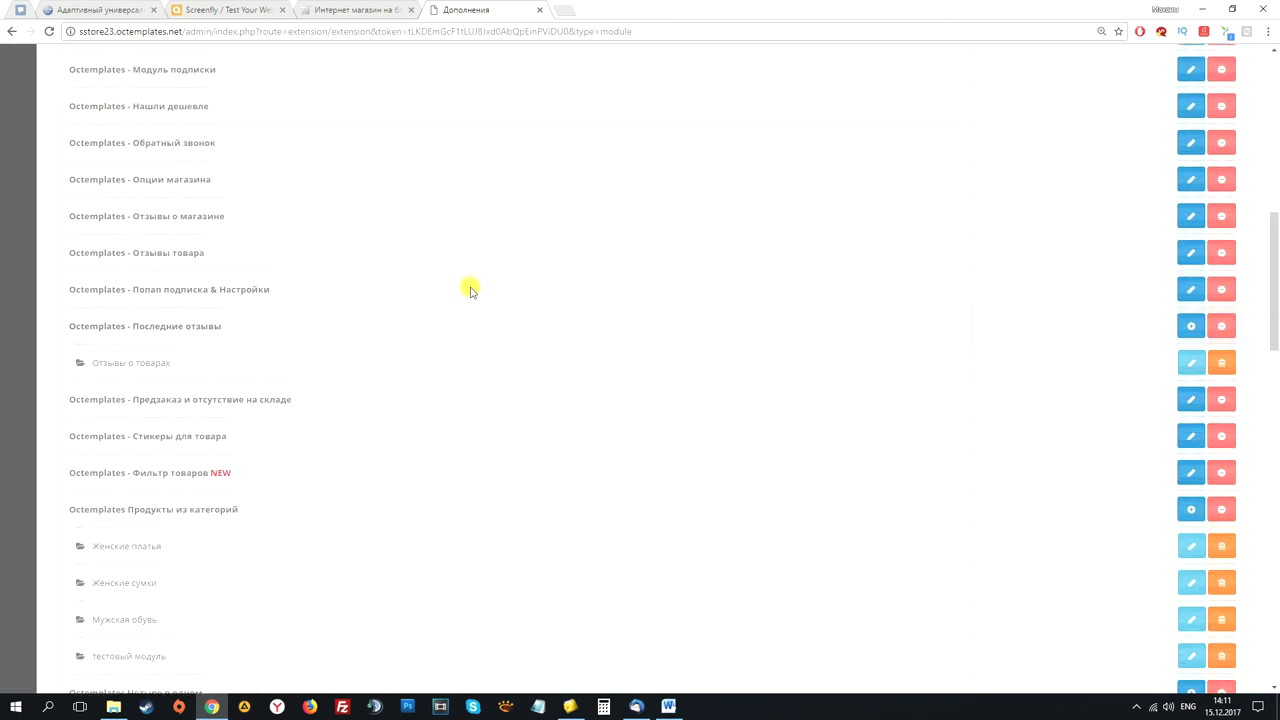
{"action": "scroll", "coordinate": [472, 286], "scroll_direction": "down", "scroll_amount": 3}
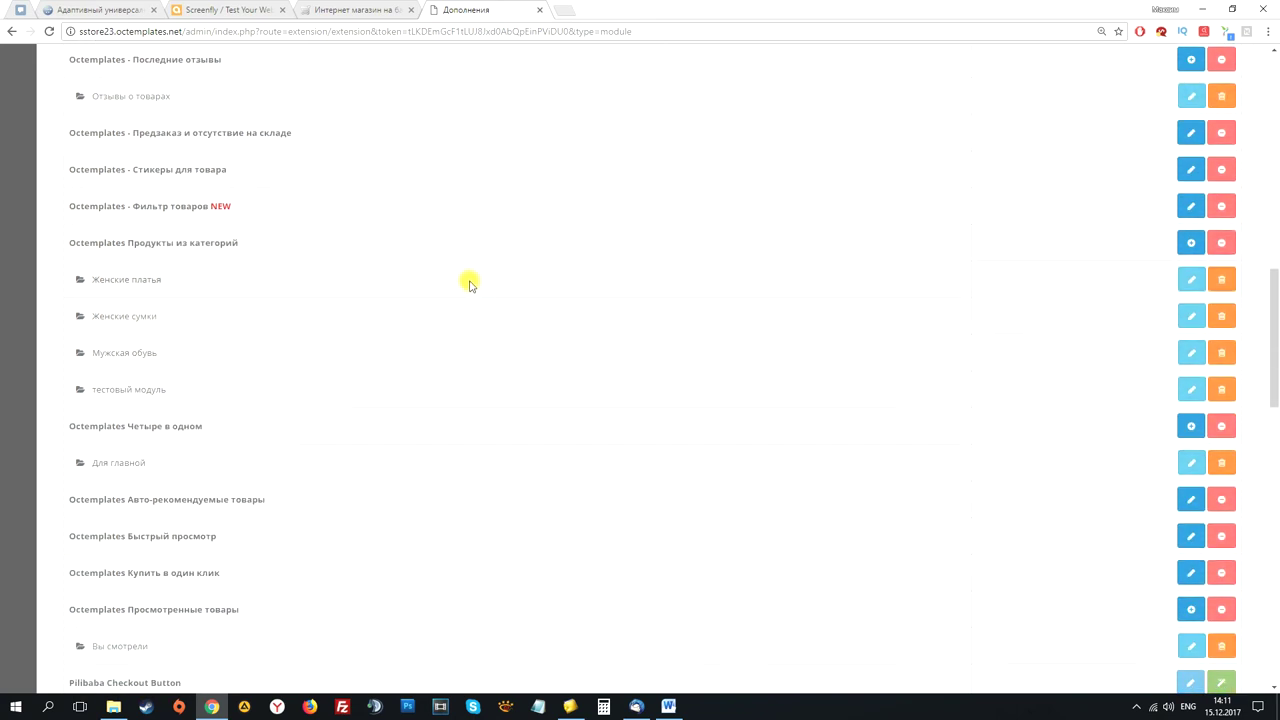
{"action": "scroll", "coordinate": [464, 290], "scroll_direction": "down", "scroll_amount": 2}
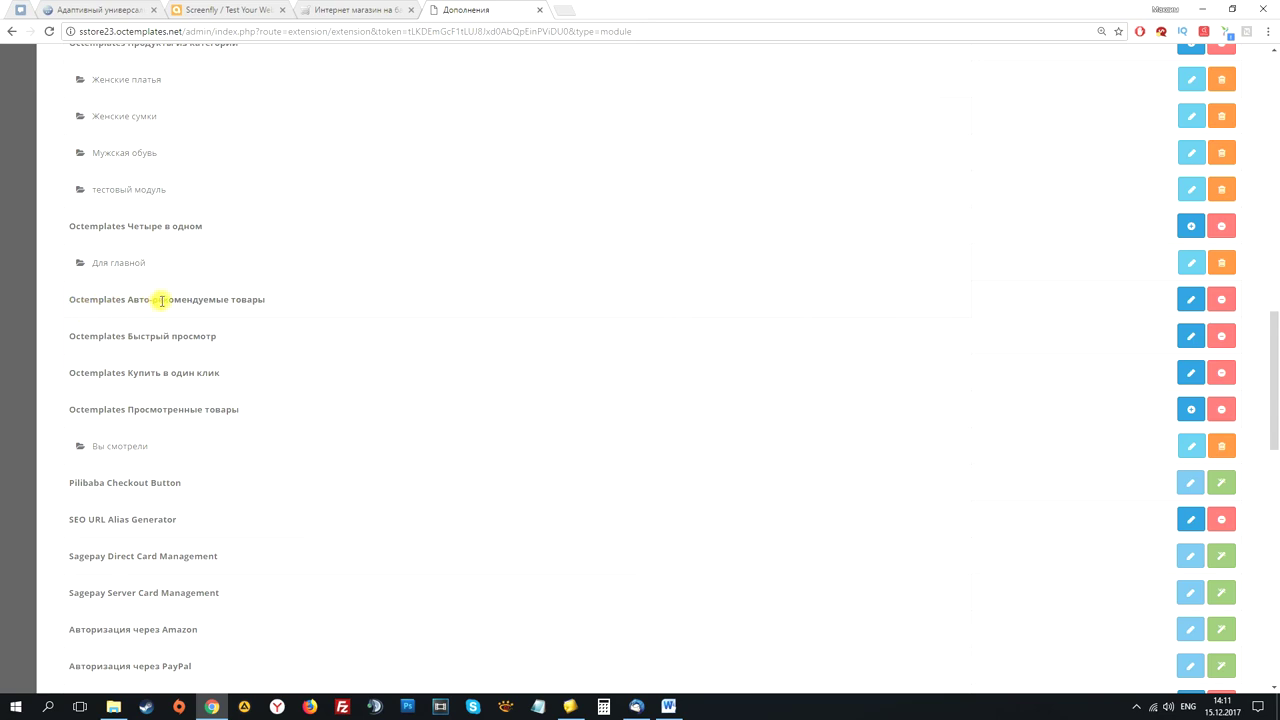
{"action": "left_click", "coordinate": [1189, 299]}
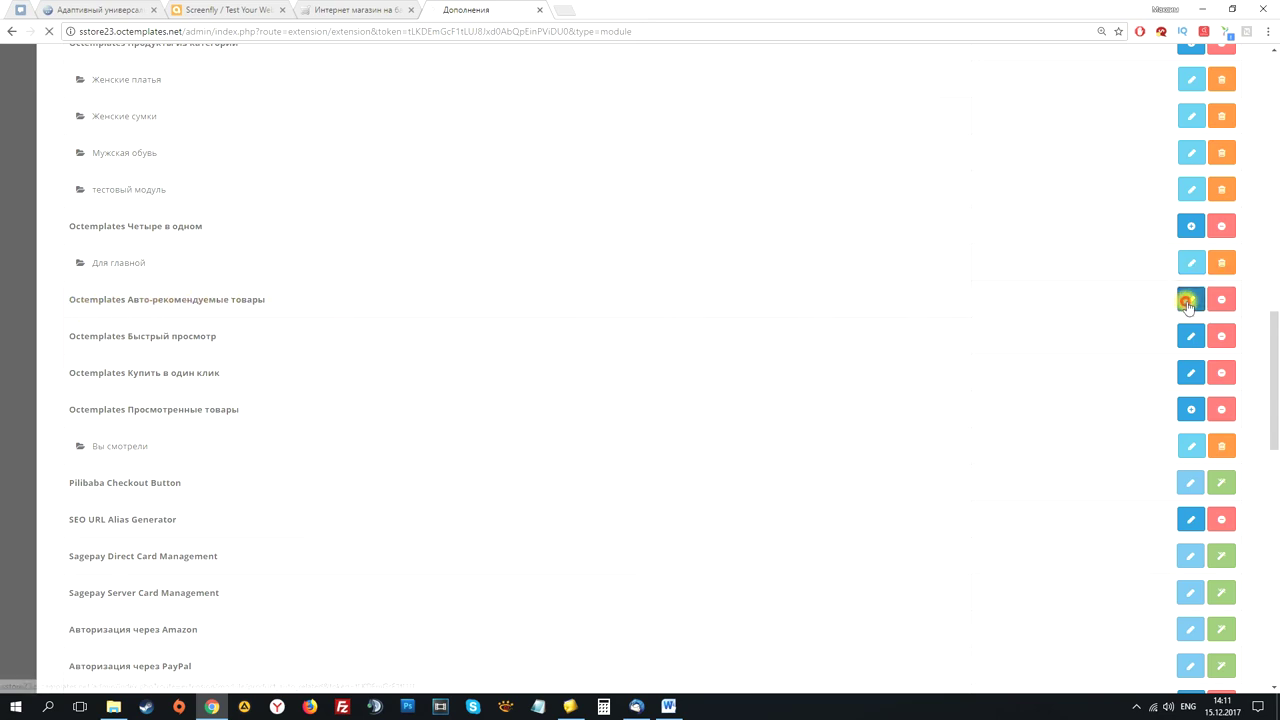
Examine the Рекомендуемые товары block on the storefront page of Платье Lacoste синее, and return to the module's settings.
{"action": "left_click", "coordinate": [345, 9]}
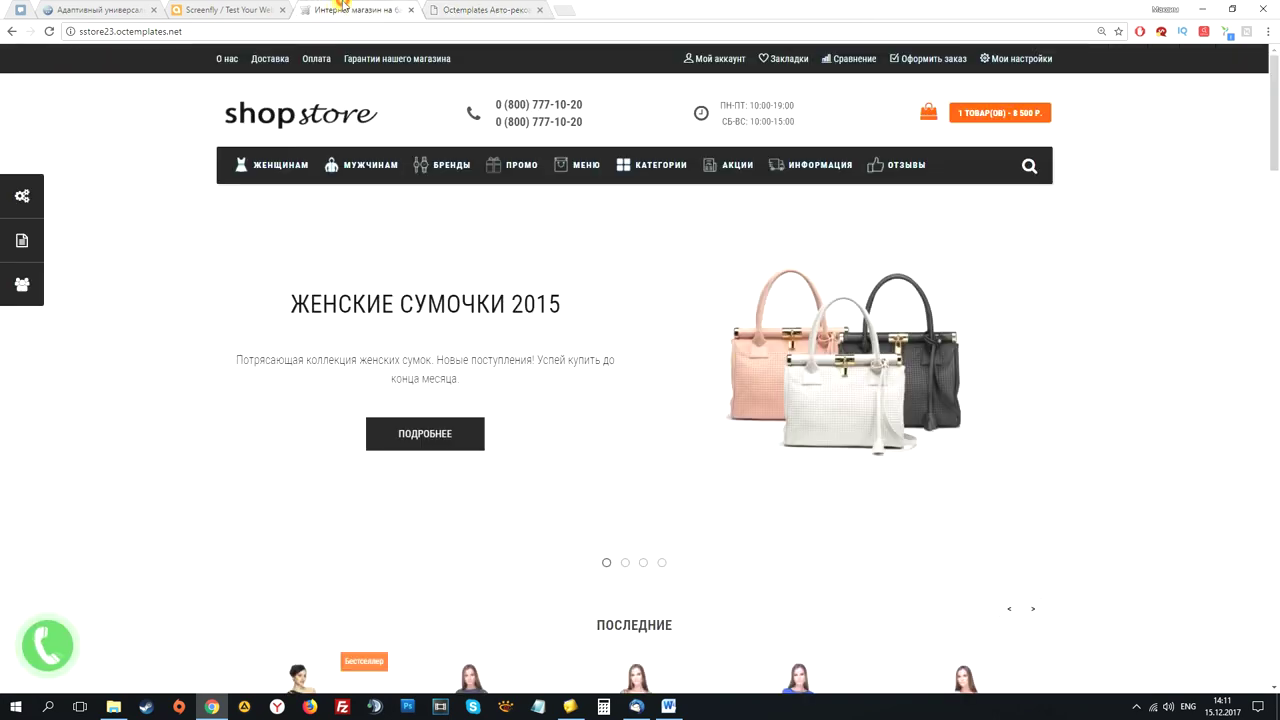
{"action": "scroll", "coordinate": [150, 233], "scroll_direction": "down", "scroll_amount": 6}
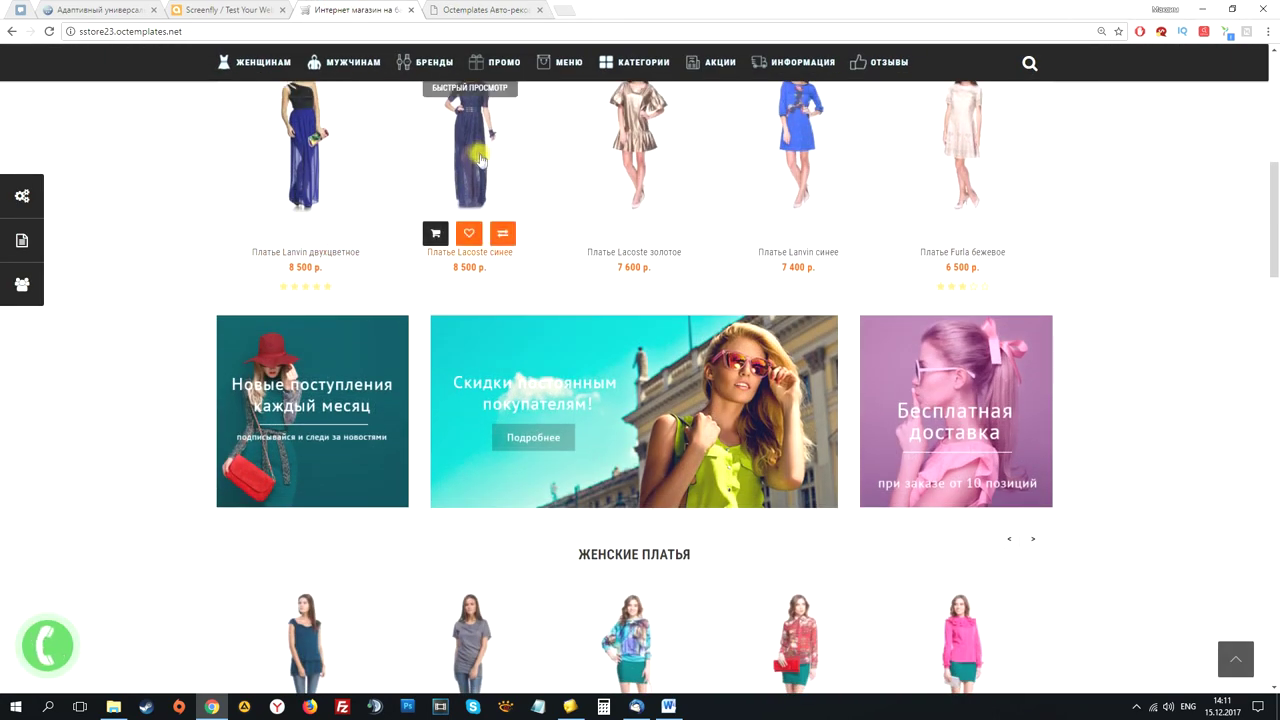
{"action": "scroll", "coordinate": [240, 190], "scroll_direction": "down", "scroll_amount": 10}
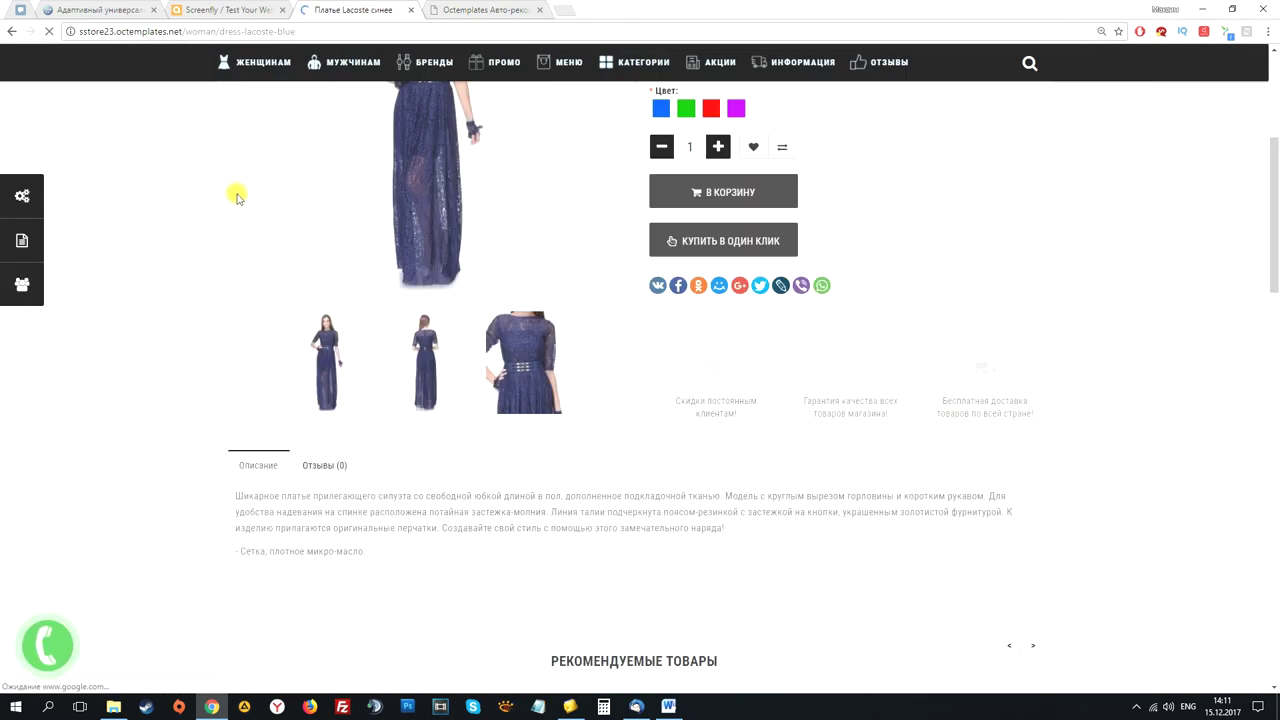
{"action": "scroll", "coordinate": [240, 190], "scroll_direction": "up", "scroll_amount": 3}
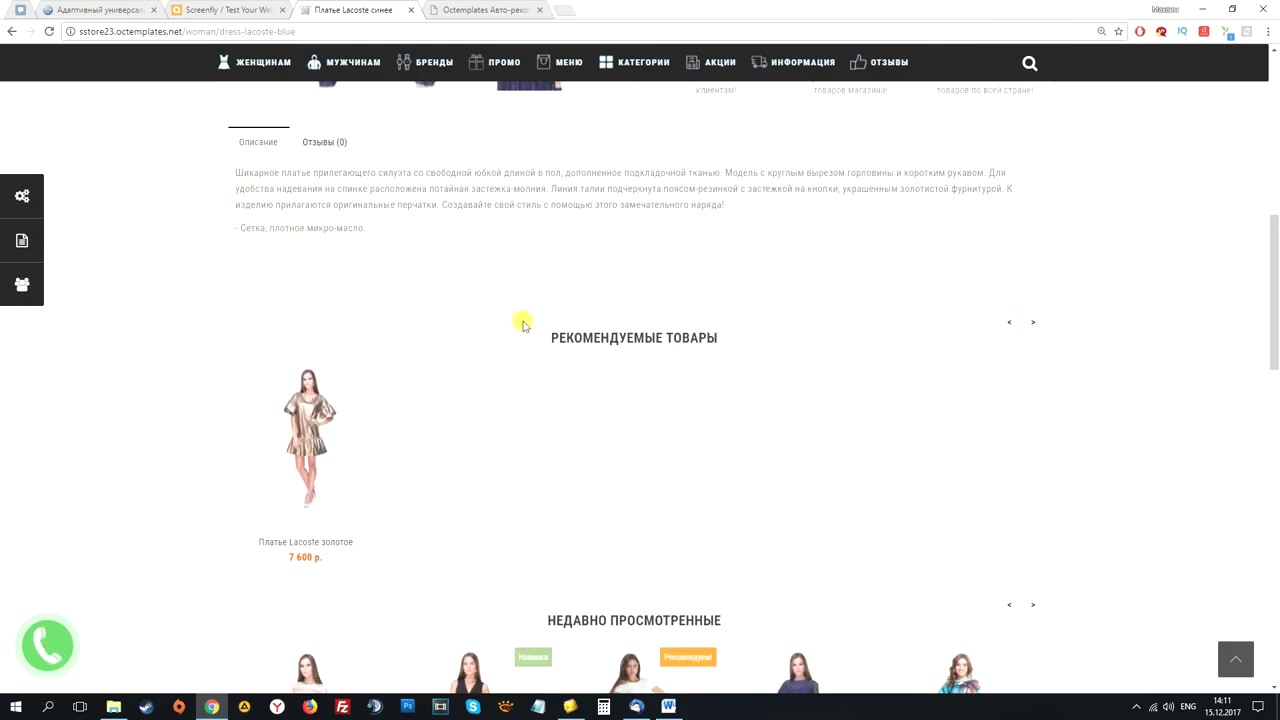
{"action": "scroll", "coordinate": [593, 373], "scroll_direction": "down", "scroll_amount": 4}
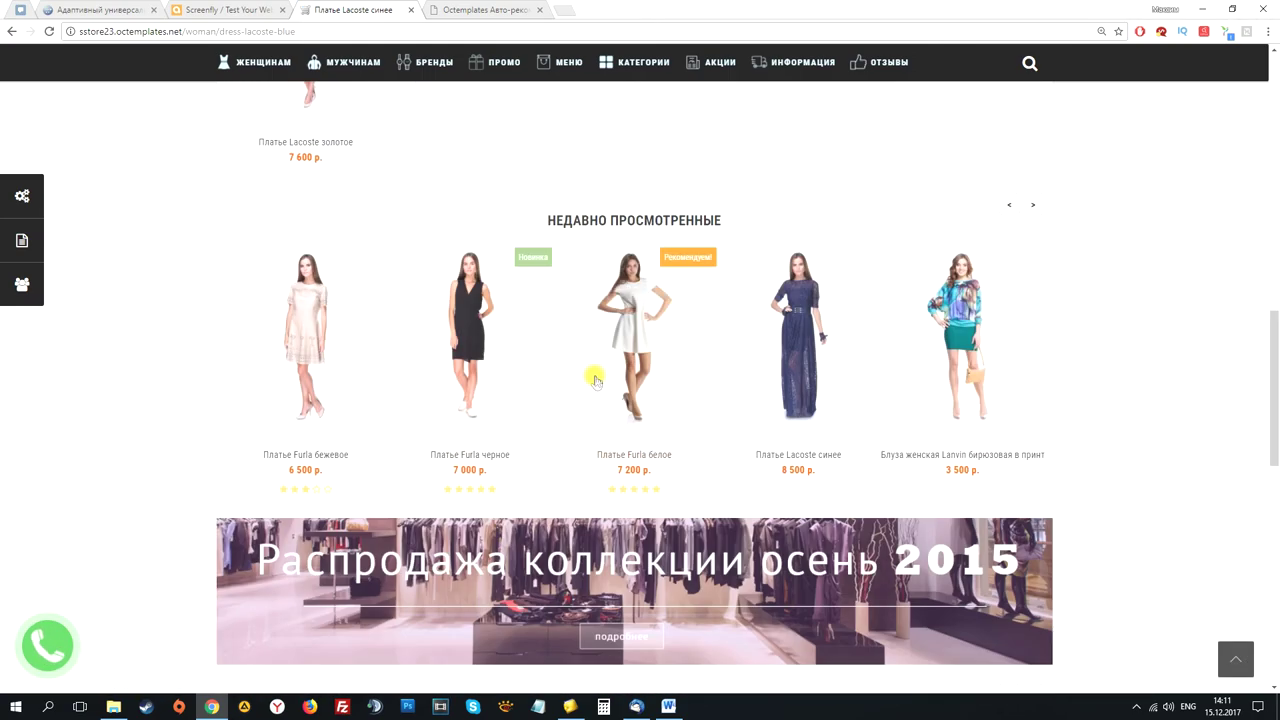
{"action": "scroll", "coordinate": [593, 373], "scroll_direction": "down", "scroll_amount": 3}
{"action": "scroll", "coordinate": [593, 373], "scroll_direction": "up", "scroll_amount": 4}
{"action": "scroll", "coordinate": [628, 298], "scroll_direction": "up", "scroll_amount": 2}
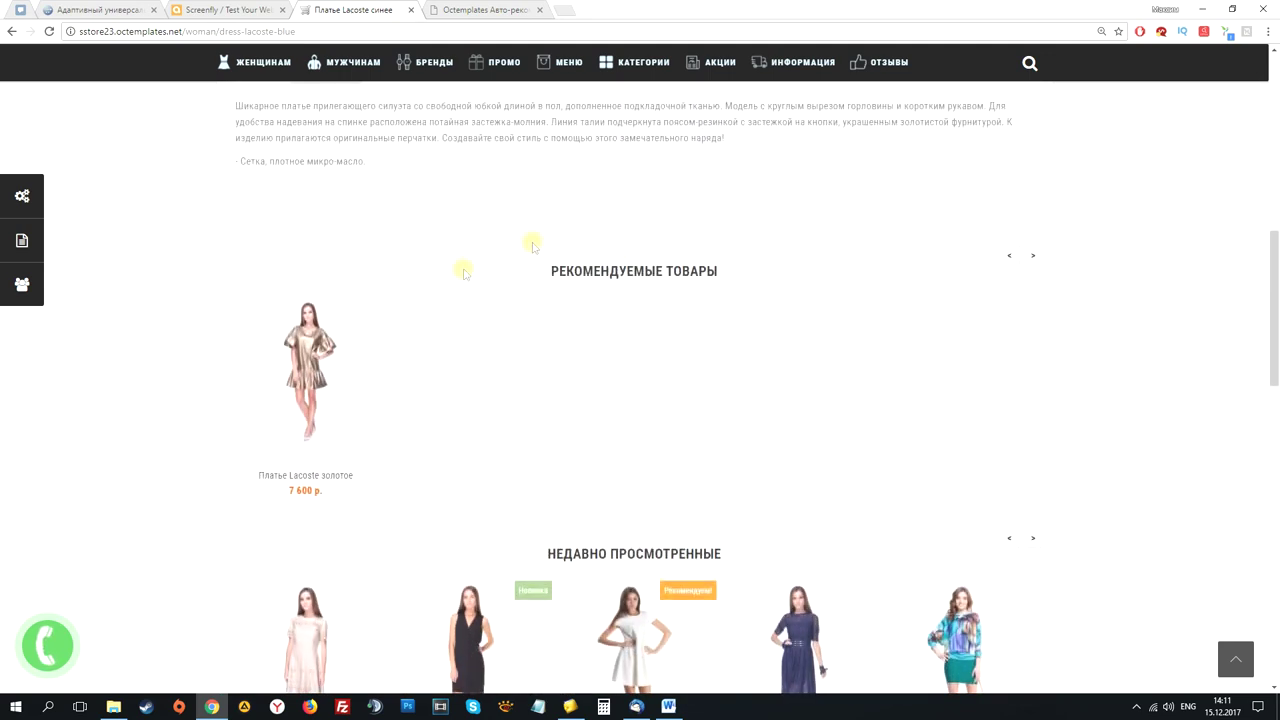
{"action": "key", "text": "ctrl+Tab"}
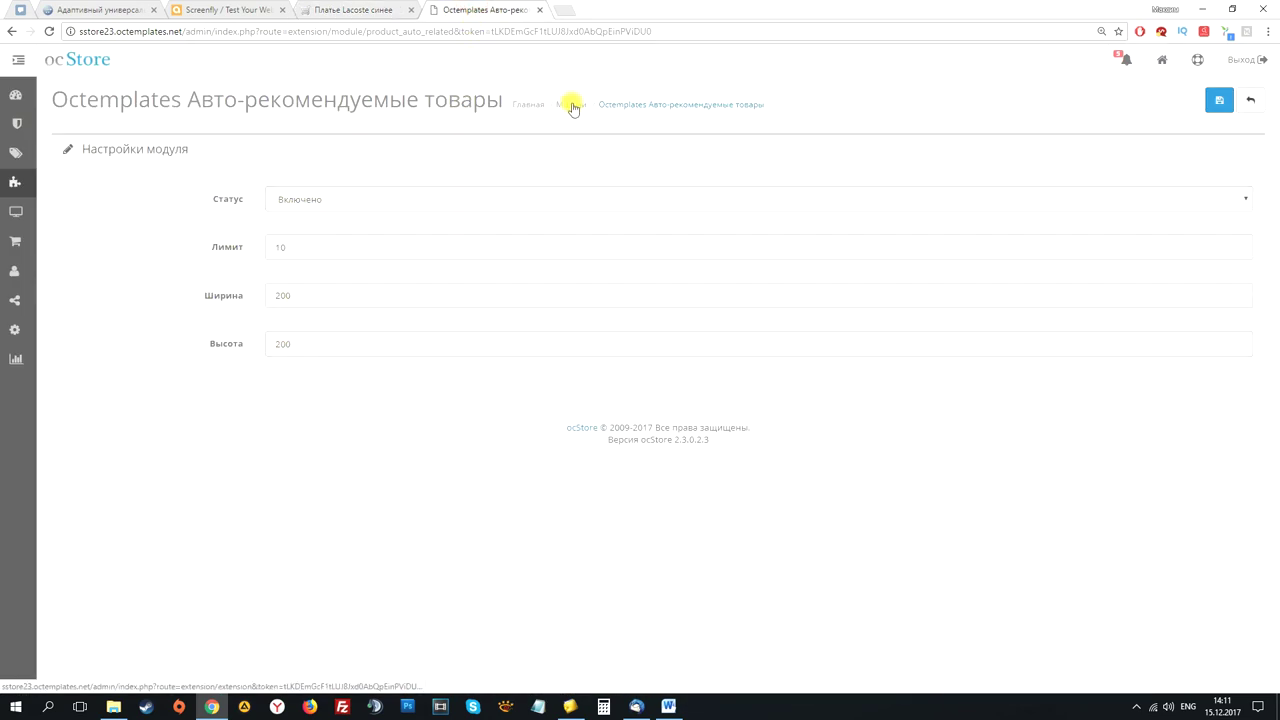
Open the Octemplates Быстрый просмотр module from the modules list and look through its display and Стилизация settings.
{"action": "scroll", "coordinate": [380, 240], "scroll_direction": "down", "scroll_amount": 9}
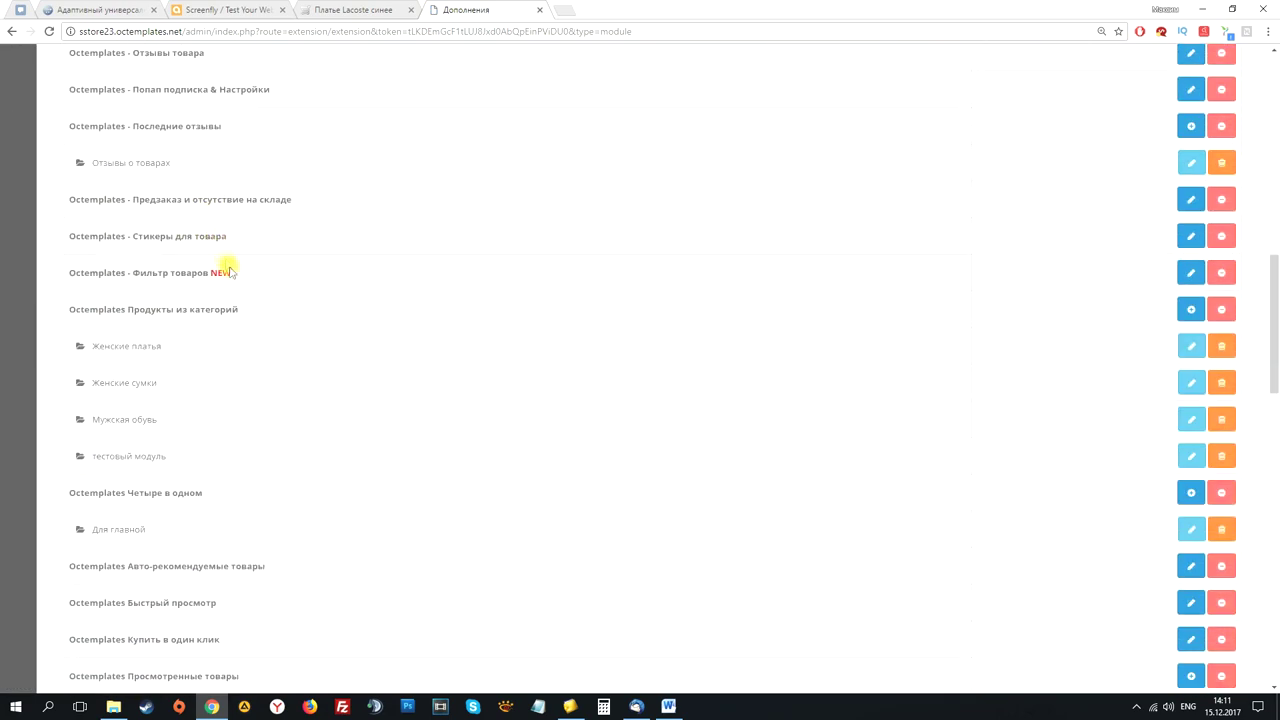
{"action": "scroll", "coordinate": [260, 316], "scroll_direction": "down", "scroll_amount": 3}
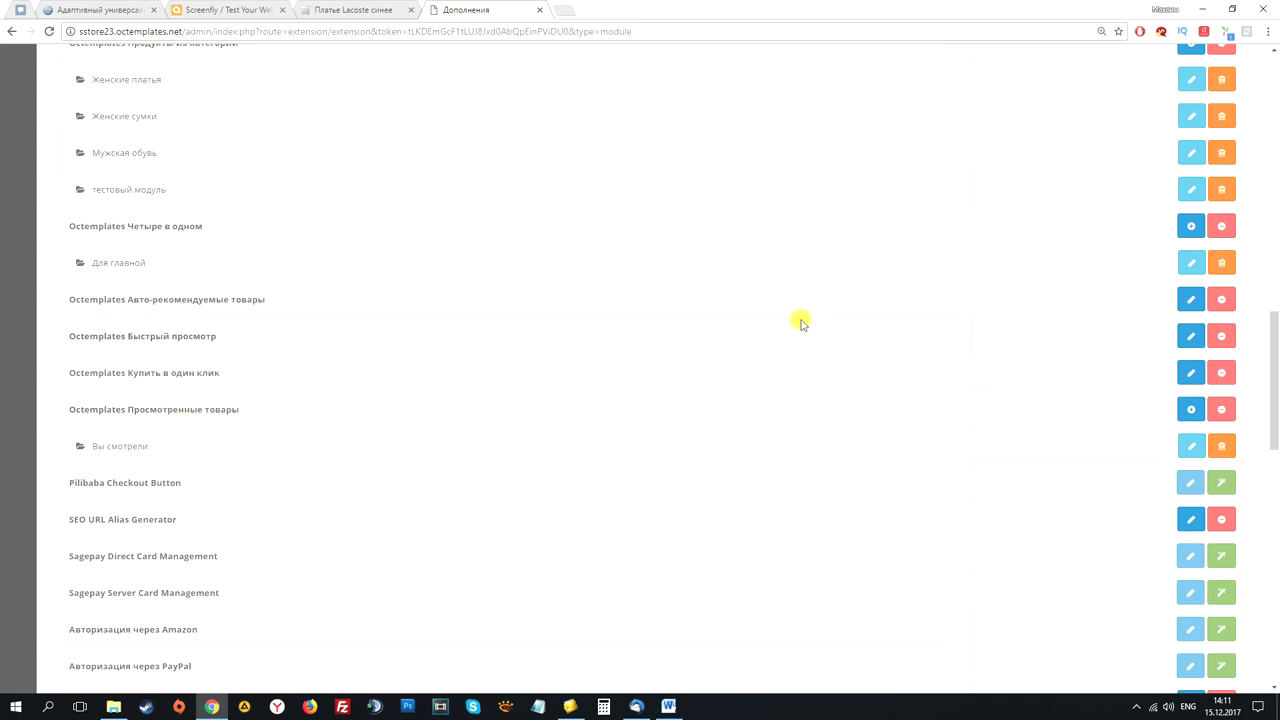
{"action": "left_click", "coordinate": [1190, 337]}
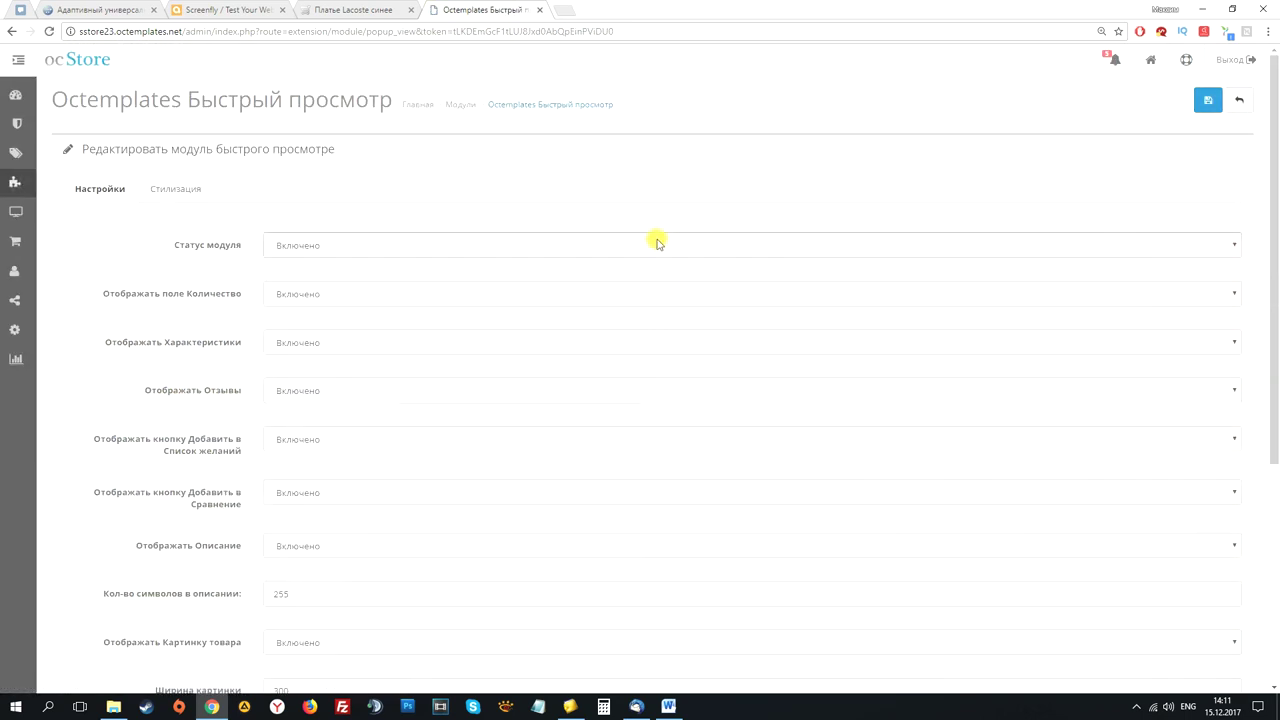
{"action": "scroll", "coordinate": [658, 243], "scroll_direction": "down", "scroll_amount": 4}
{"action": "scroll", "coordinate": [577, 233], "scroll_direction": "up", "scroll_amount": 2}
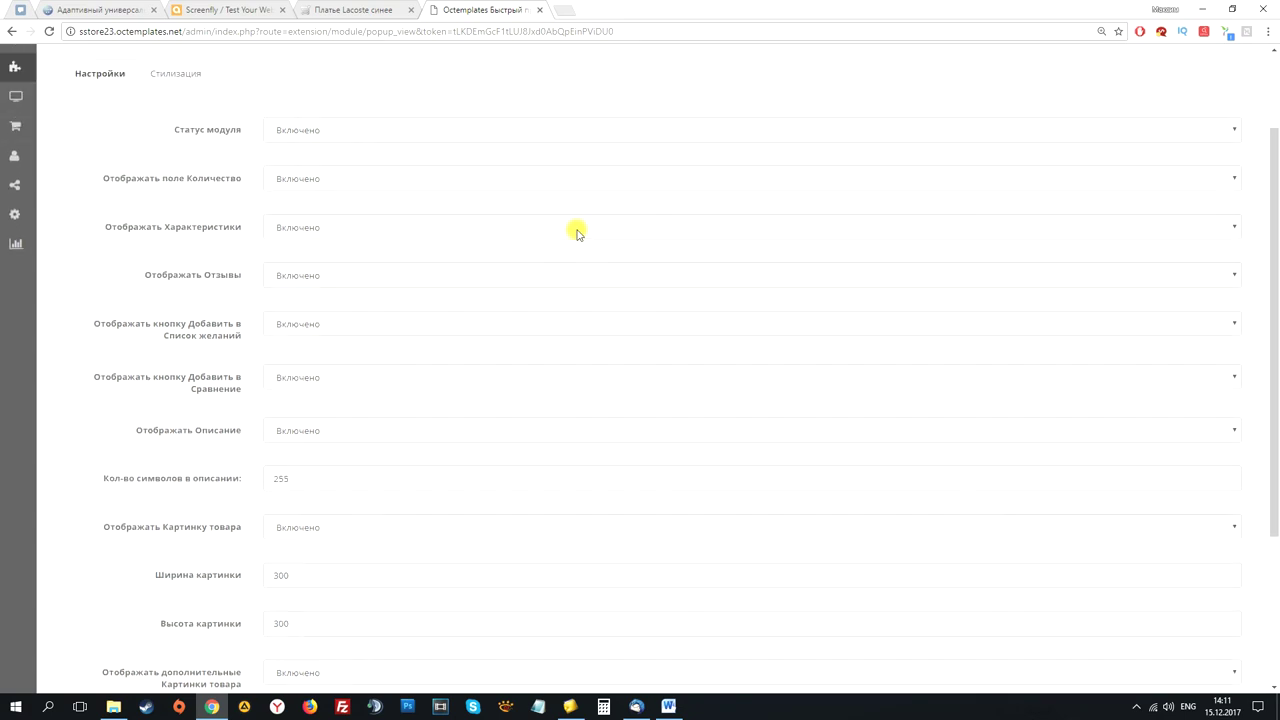
{"action": "scroll", "coordinate": [577, 233], "scroll_direction": "up", "scroll_amount": 1}
{"action": "left_click", "coordinate": [166, 181]}
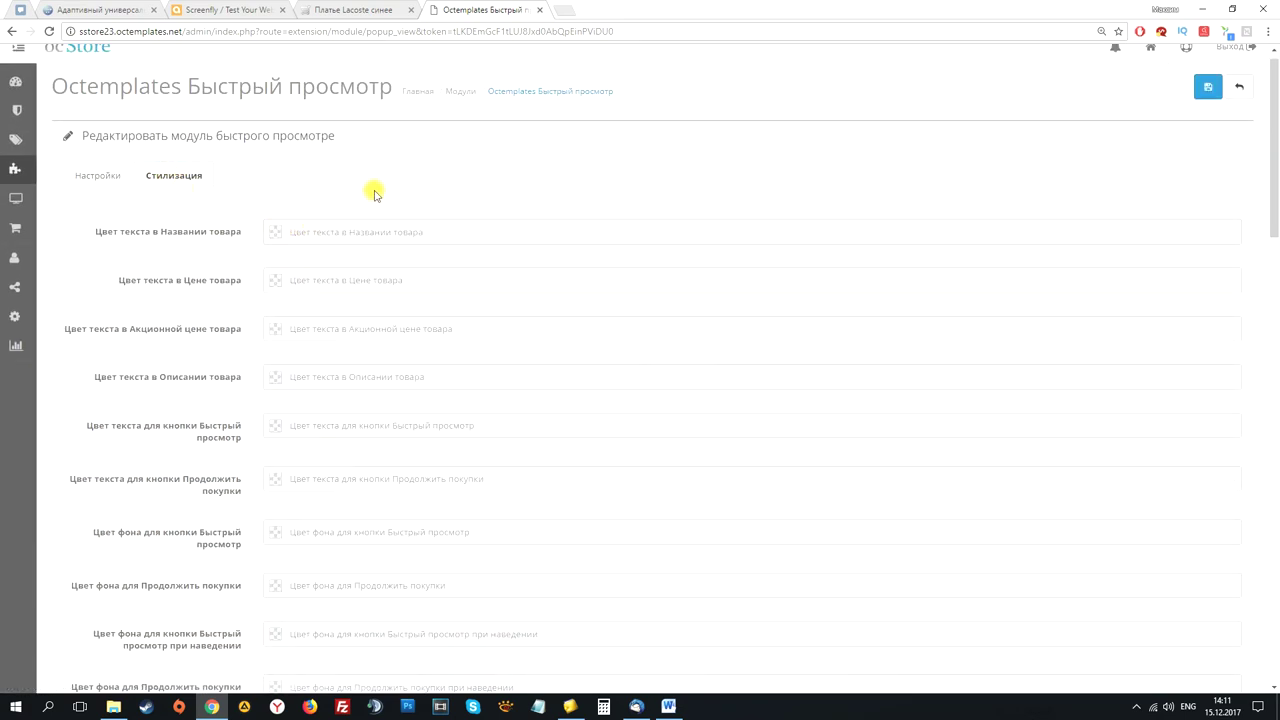
{"action": "scroll", "coordinate": [370, 200], "scroll_direction": "down", "scroll_amount": 5}
{"action": "scroll", "coordinate": [191, 223], "scroll_direction": "down", "scroll_amount": 3}
{"action": "scroll", "coordinate": [246, 223], "scroll_direction": "up", "scroll_amount": 8}
Preview the quick view window for Платье Furla черное on the storefront, close it, and return to the module settings.
{"action": "left_click", "coordinate": [340, 9]}
{"action": "scroll", "coordinate": [584, 441], "scroll_direction": "down", "scroll_amount": 2}
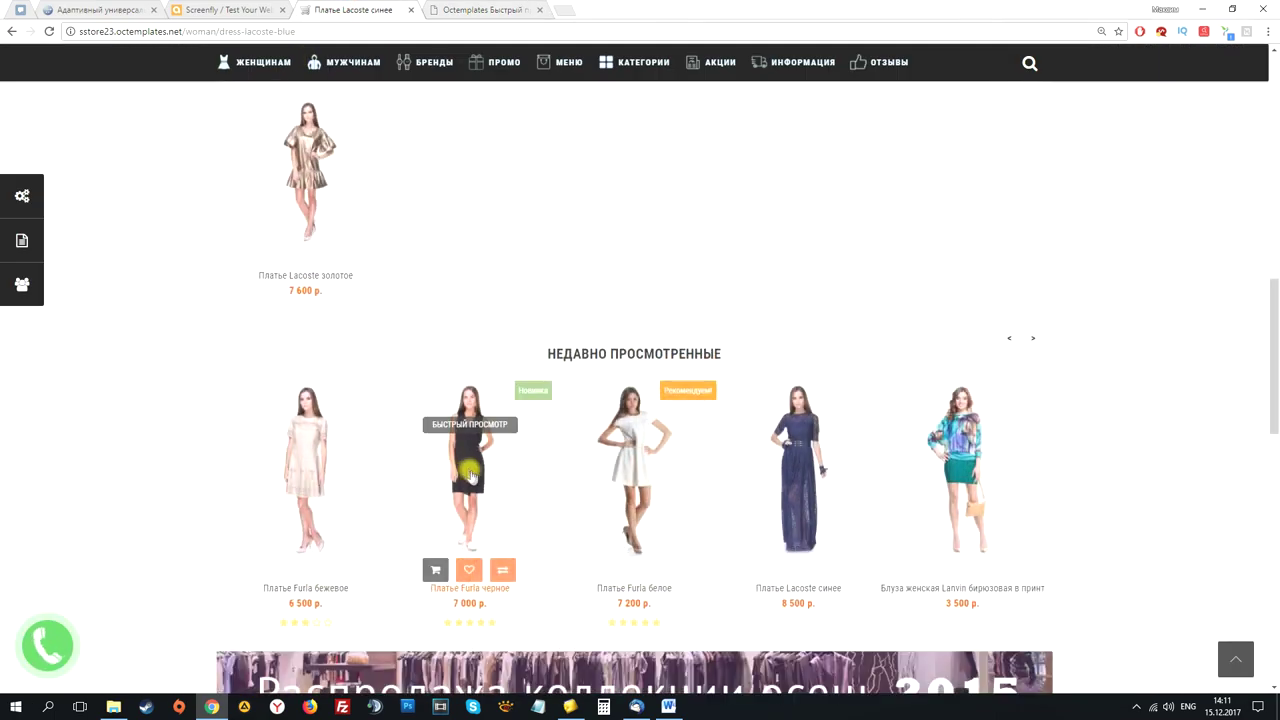
{"action": "left_click", "coordinate": [466, 423]}
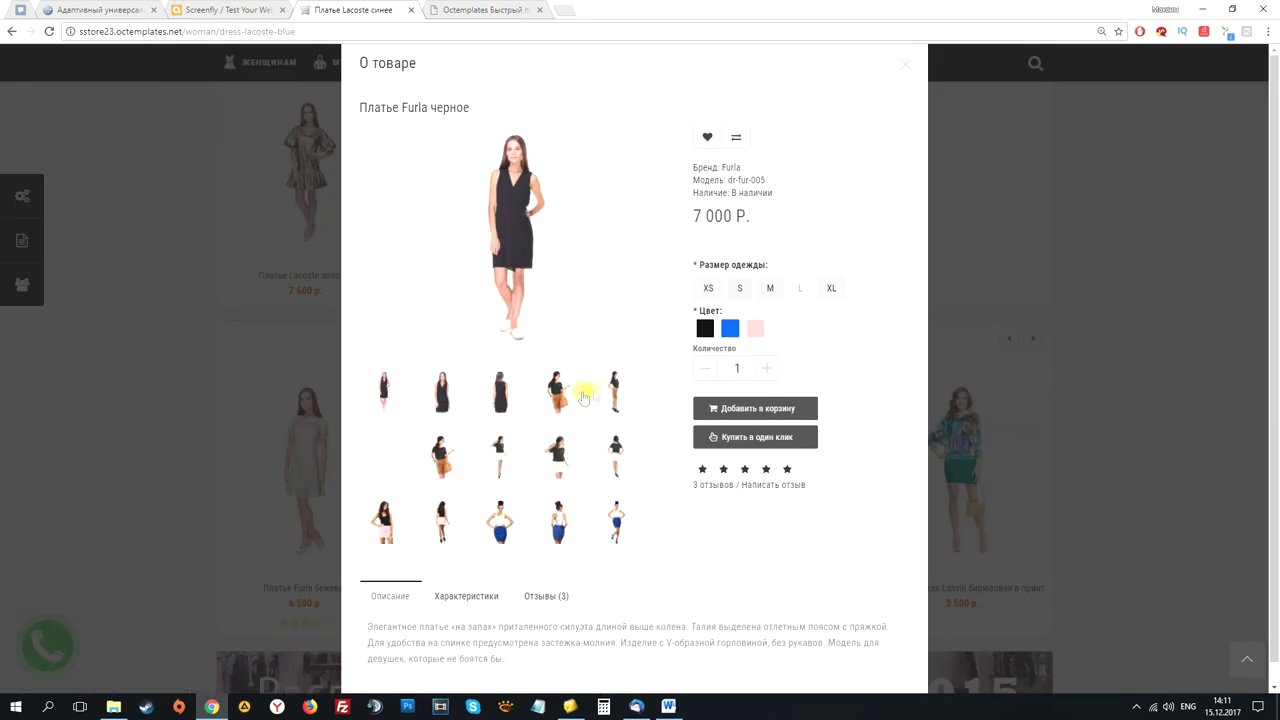
{"action": "scroll", "coordinate": [830, 238], "scroll_direction": "down", "scroll_amount": 1}
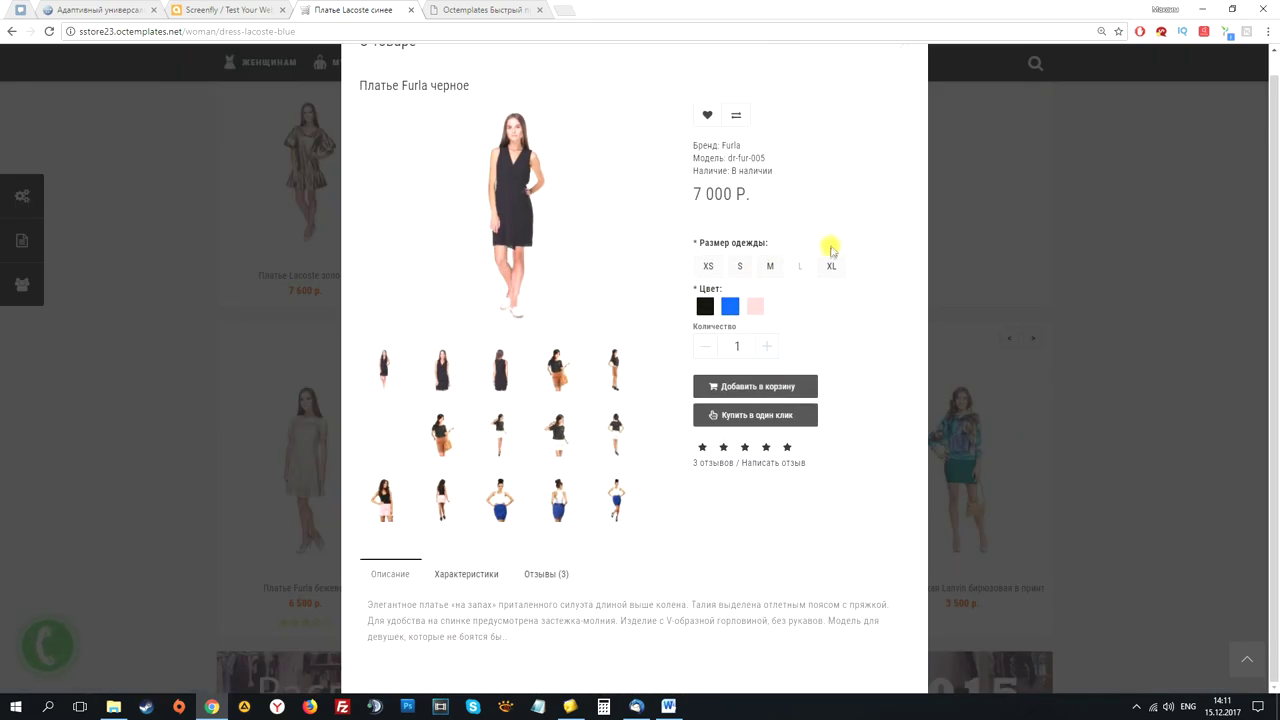
{"action": "scroll", "coordinate": [830, 238], "scroll_direction": "up", "scroll_amount": 1}
{"action": "left_click", "coordinate": [905, 63]}
{"action": "left_click", "coordinate": [510, 11]}
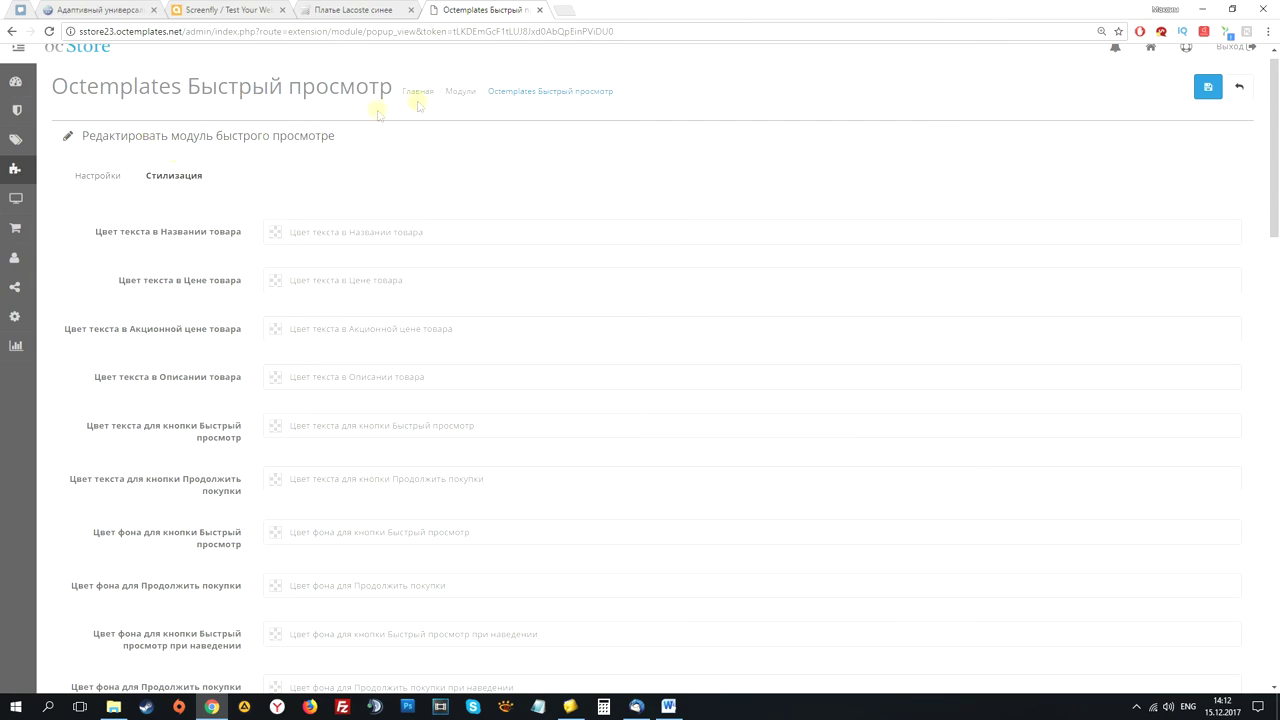
Open the Octemplates Купить в один клик module from the modules list and review its Настройки and Стилизация sections.
{"action": "scroll", "coordinate": [390, 340], "scroll_direction": "down", "scroll_amount": 10}
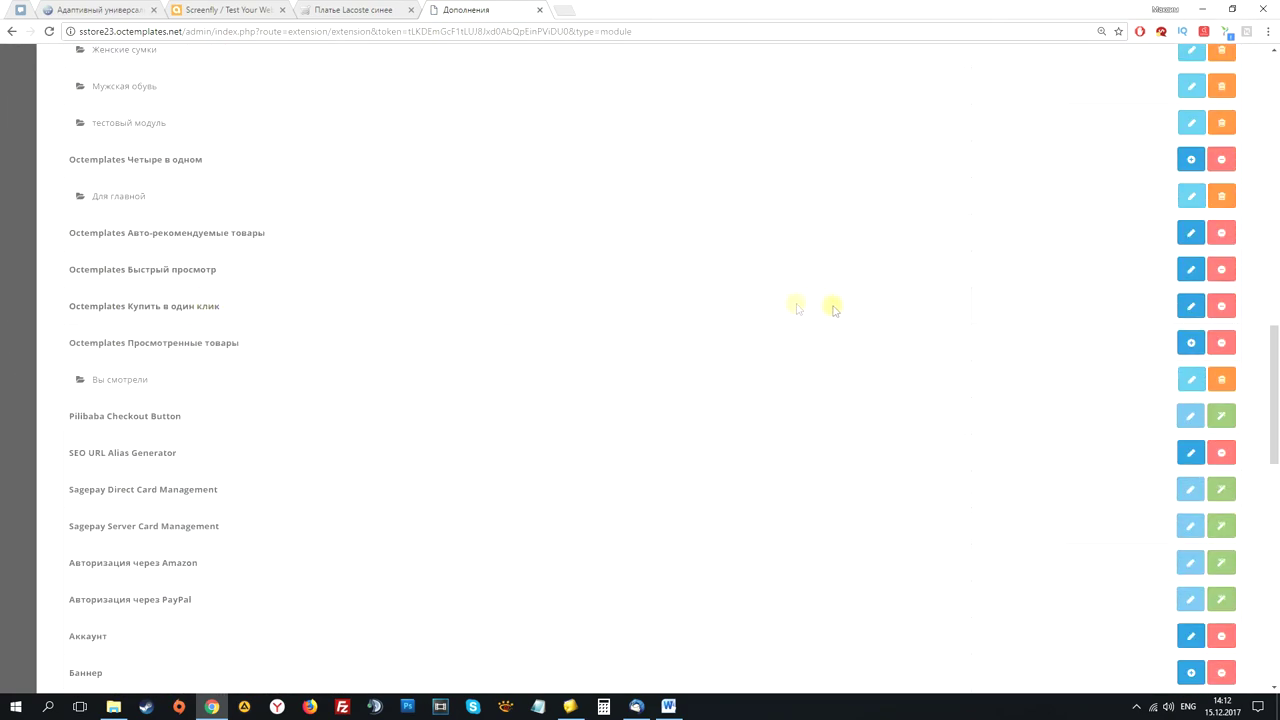
{"action": "left_click", "coordinate": [1190, 306]}
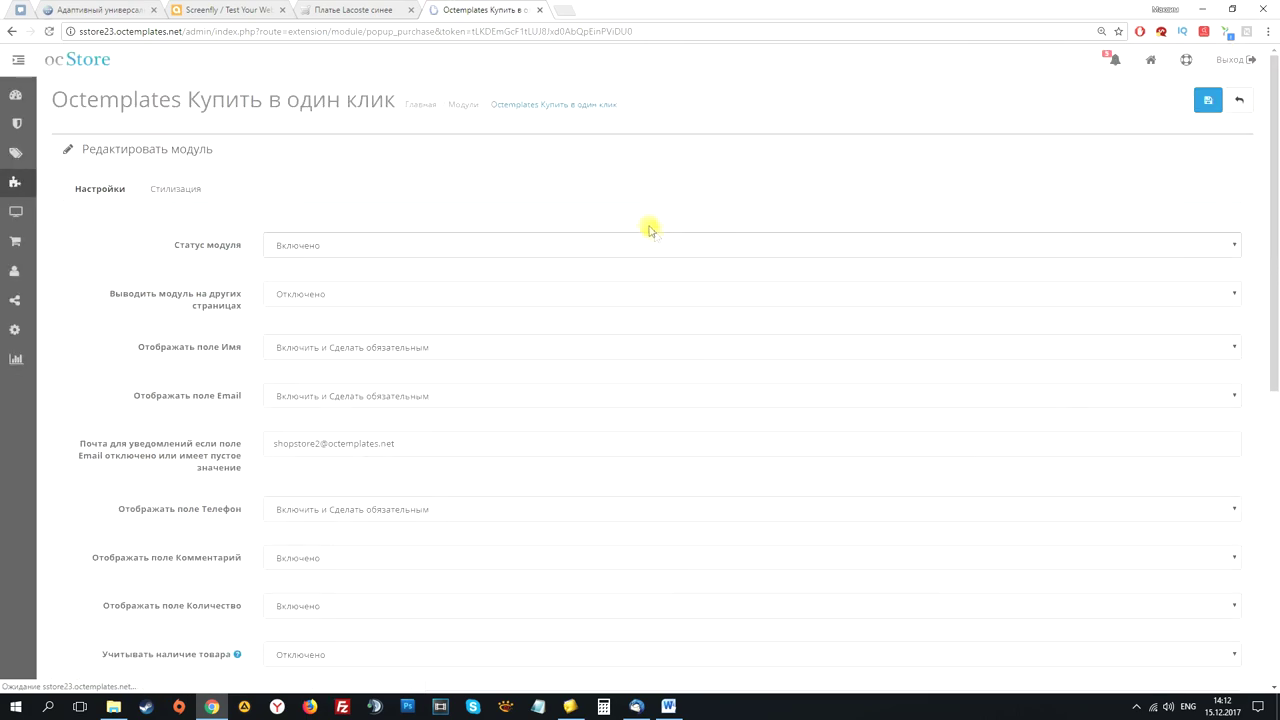
{"action": "scroll", "coordinate": [374, 229], "scroll_direction": "down", "scroll_amount": 5}
{"action": "scroll", "coordinate": [166, 257], "scroll_direction": "up", "scroll_amount": 5}
{"action": "left_click", "coordinate": [172, 190]}
Open the Платье Lacoste синее product page, look through its one-click purchase form, and close the form.
{"action": "left_click", "coordinate": [350, 10]}
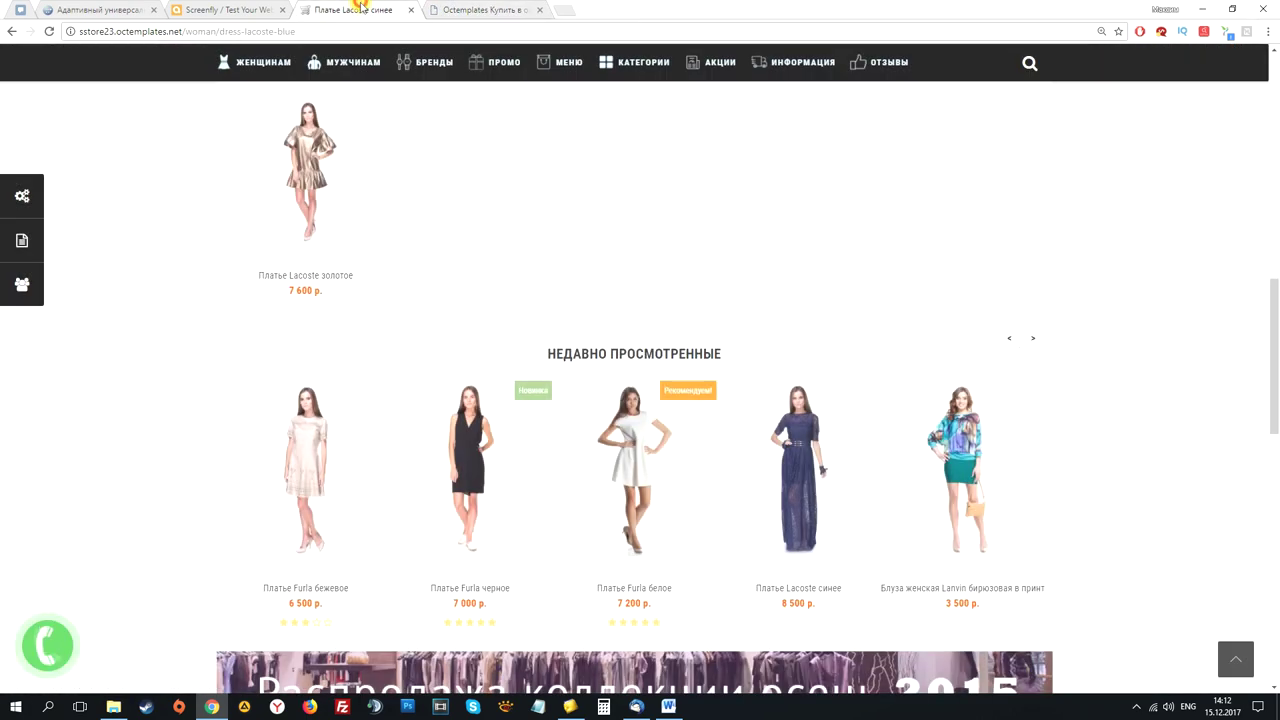
{"action": "scroll", "coordinate": [1097, 336], "scroll_direction": "down", "scroll_amount": 3}
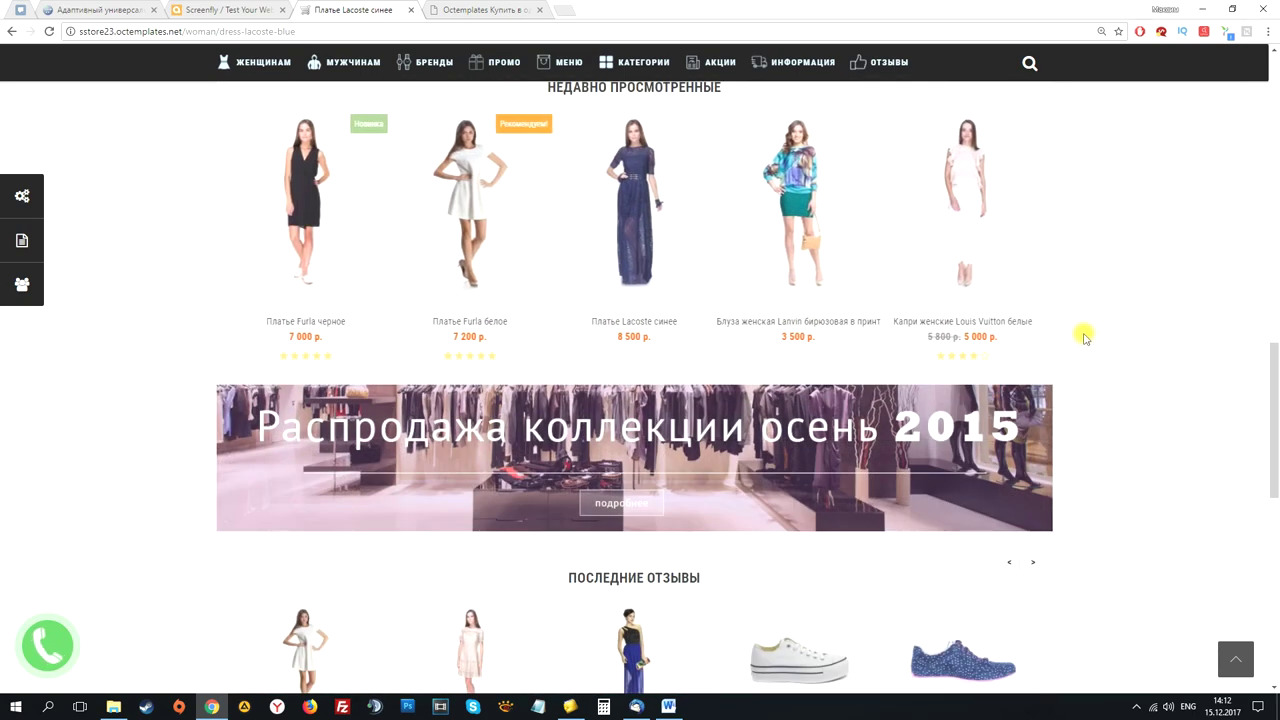
{"action": "mouse_move", "coordinate": [640, 237]}
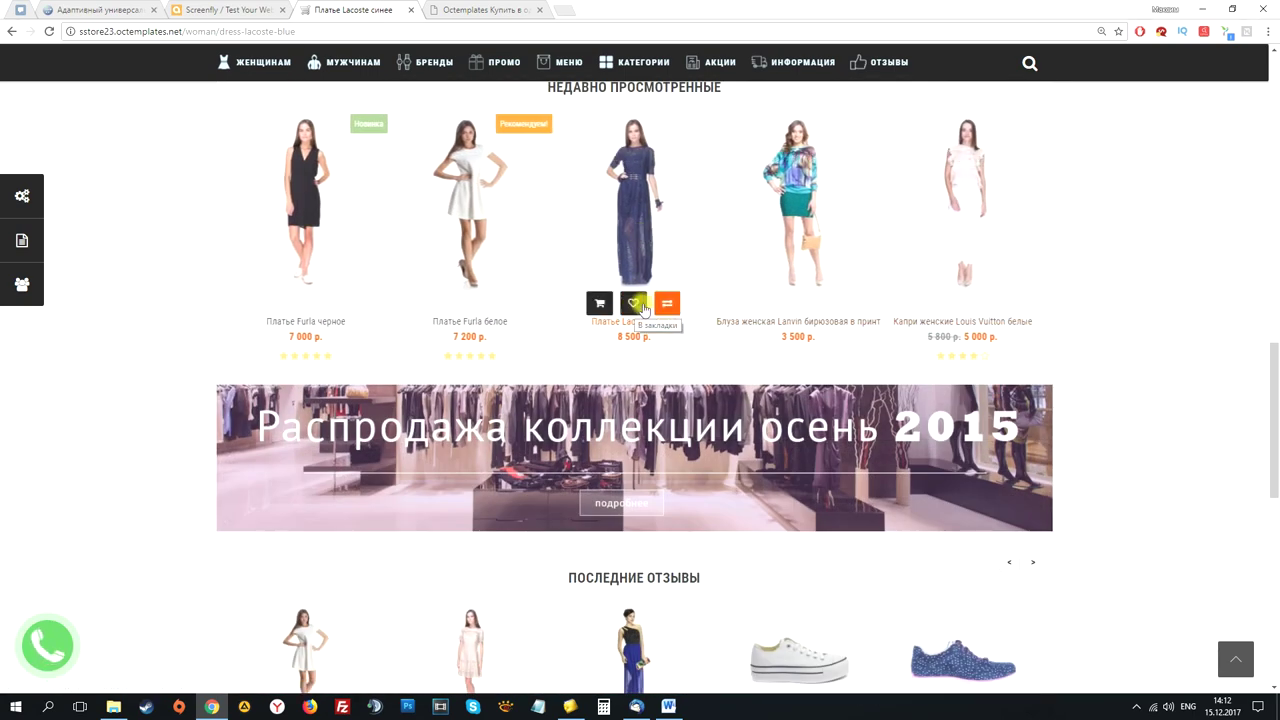
{"action": "left_click", "coordinate": [642, 231]}
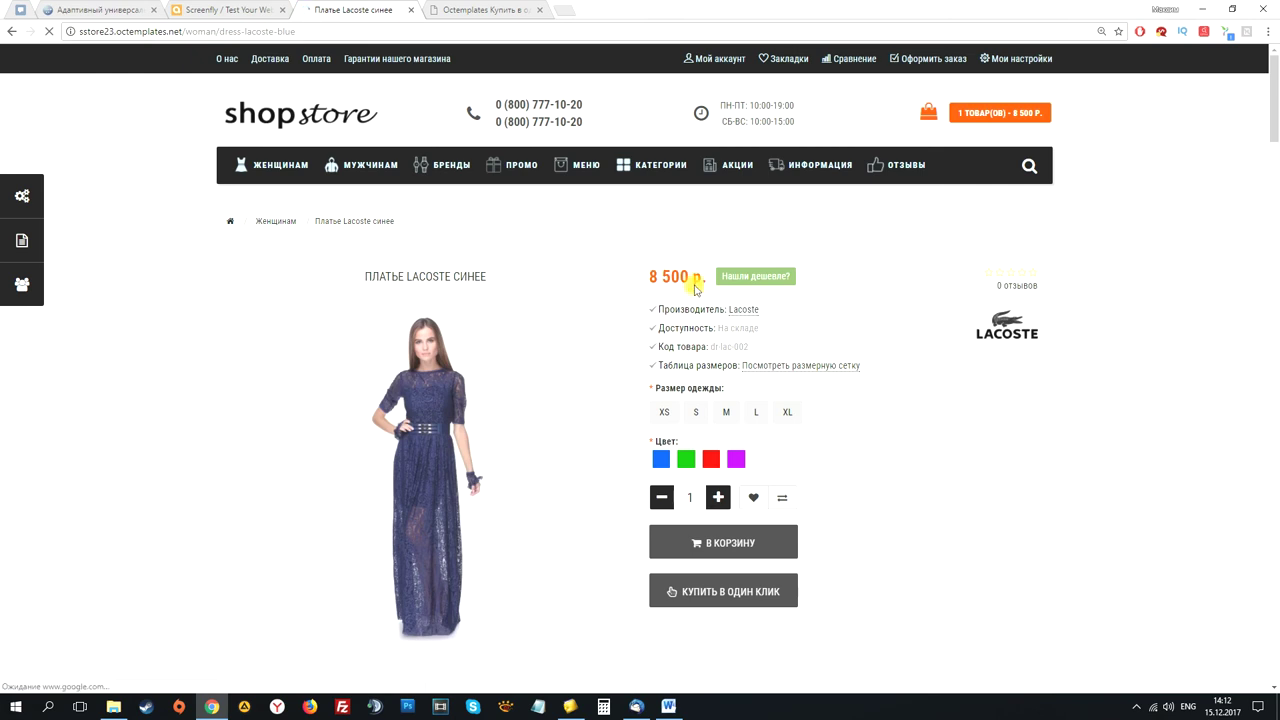
{"action": "scroll", "coordinate": [710, 320], "scroll_direction": "down", "scroll_amount": 2}
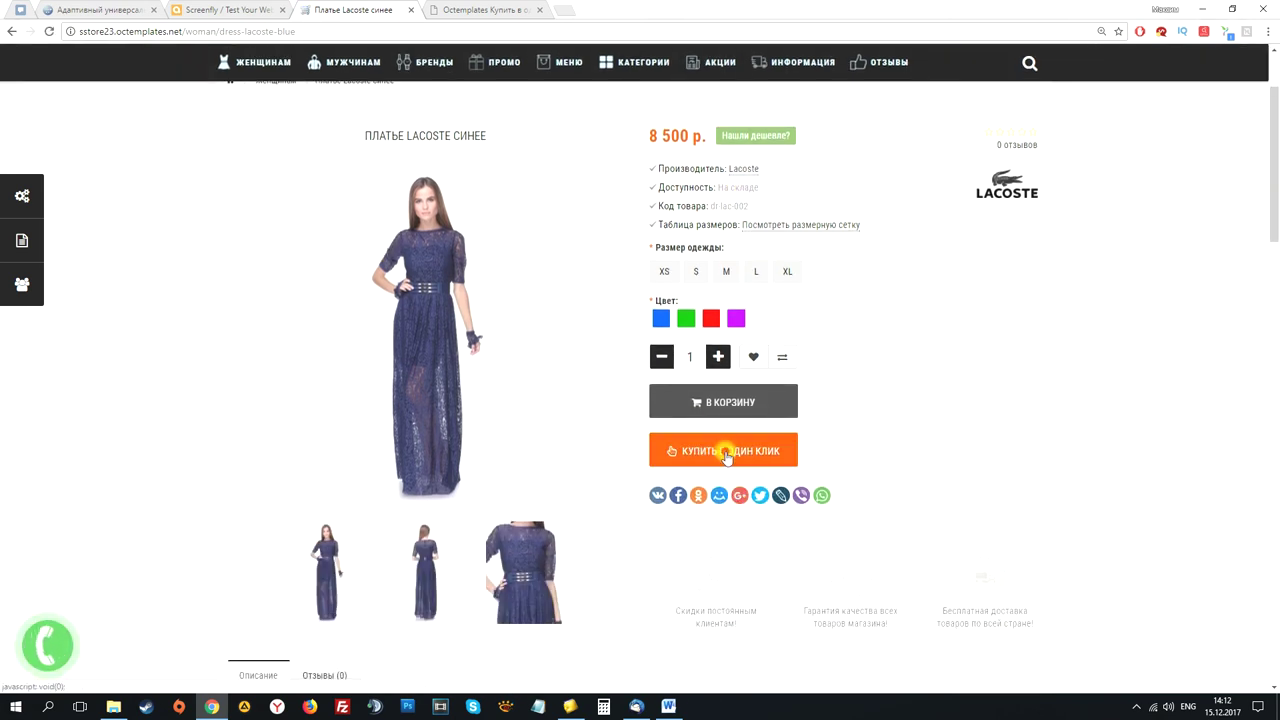
{"action": "left_click", "coordinate": [727, 456]}
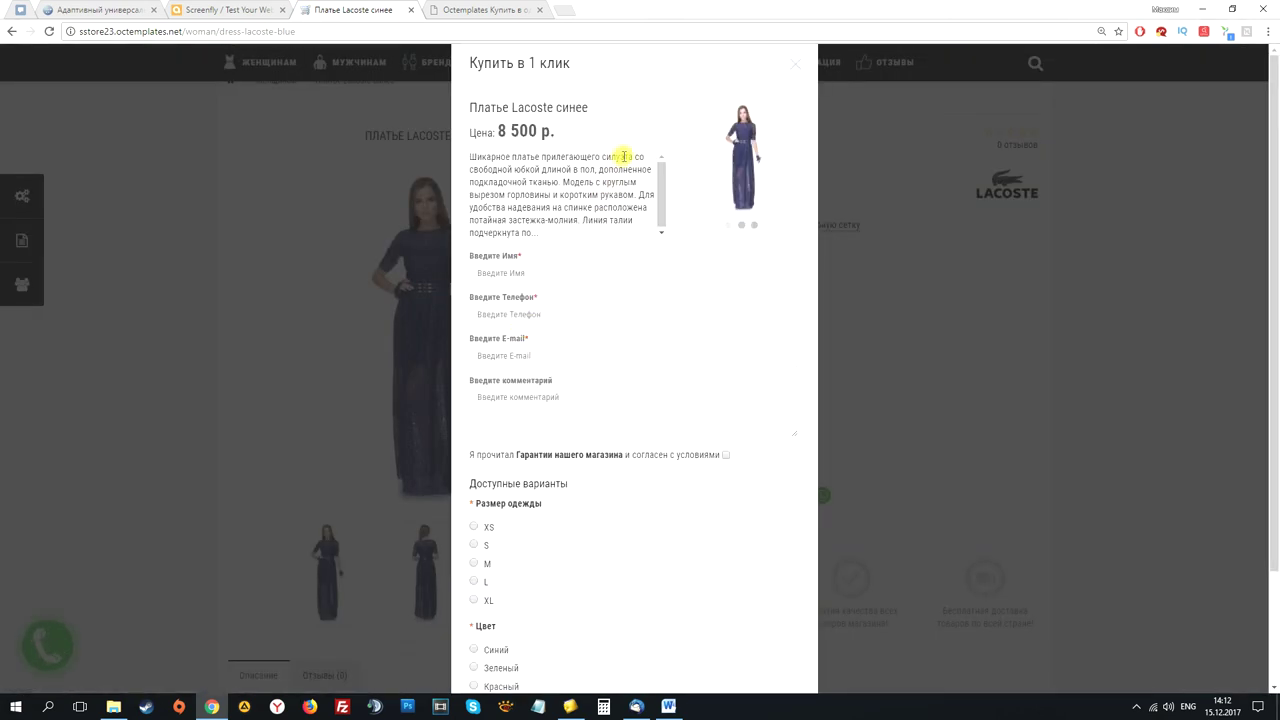
{"action": "scroll", "coordinate": [655, 280], "scroll_direction": "down", "scroll_amount": 3}
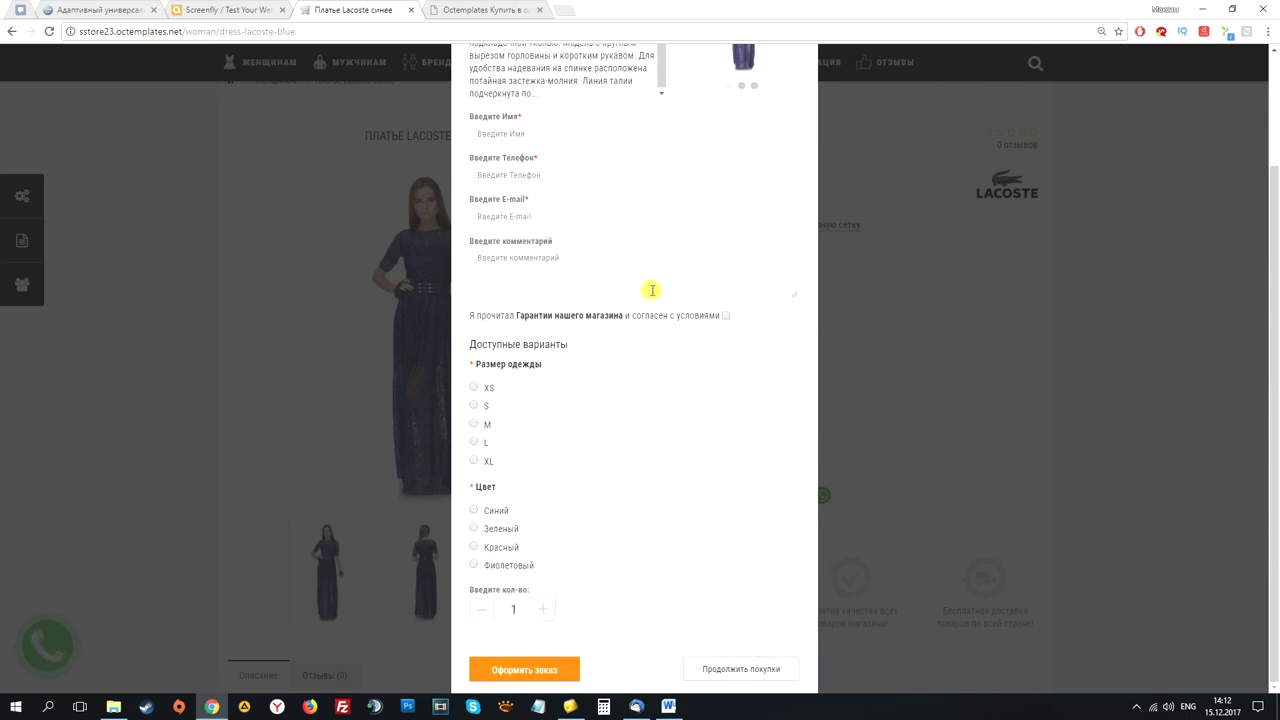
{"action": "scroll", "coordinate": [620, 340], "scroll_direction": "up", "scroll_amount": 3}
{"action": "left_click", "coordinate": [791, 66]}
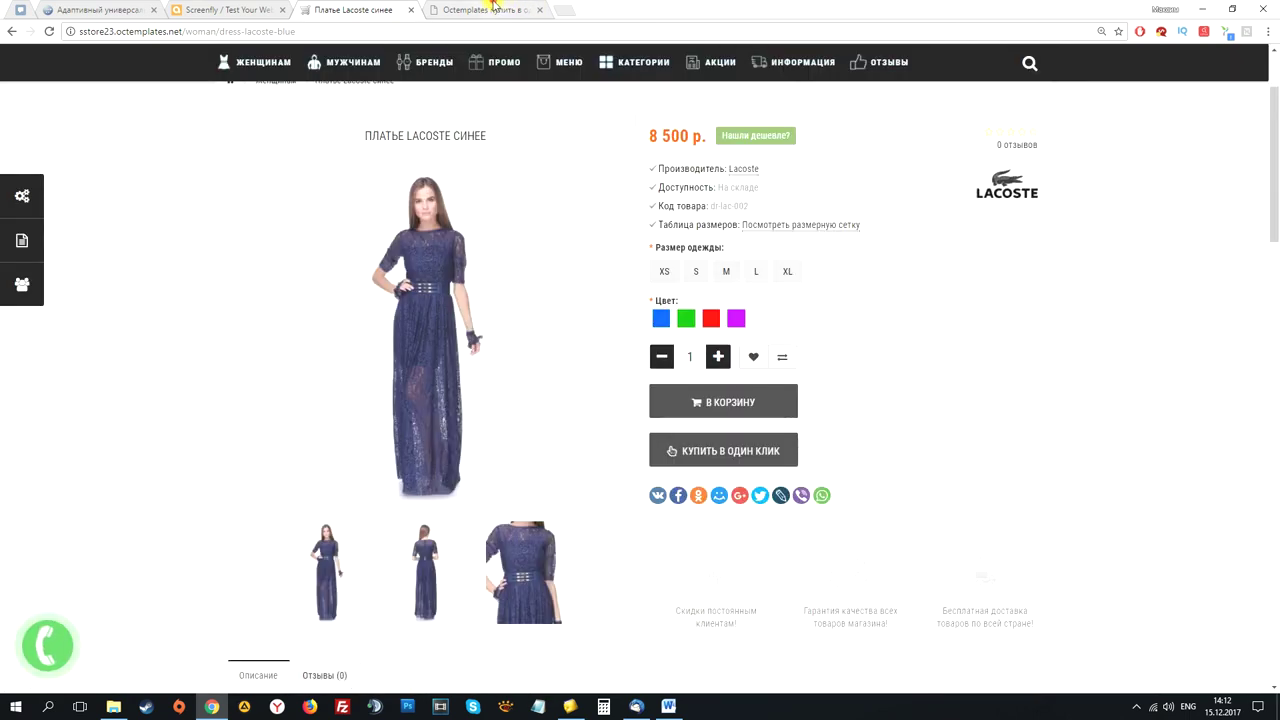
Find Octemplates Просмотренные товары in the modules list, and look at the Недавно просмотренные block on the storefront product page.
{"action": "key", "text": "ctrl+Tab"}
{"action": "left_click", "coordinate": [462, 104]}
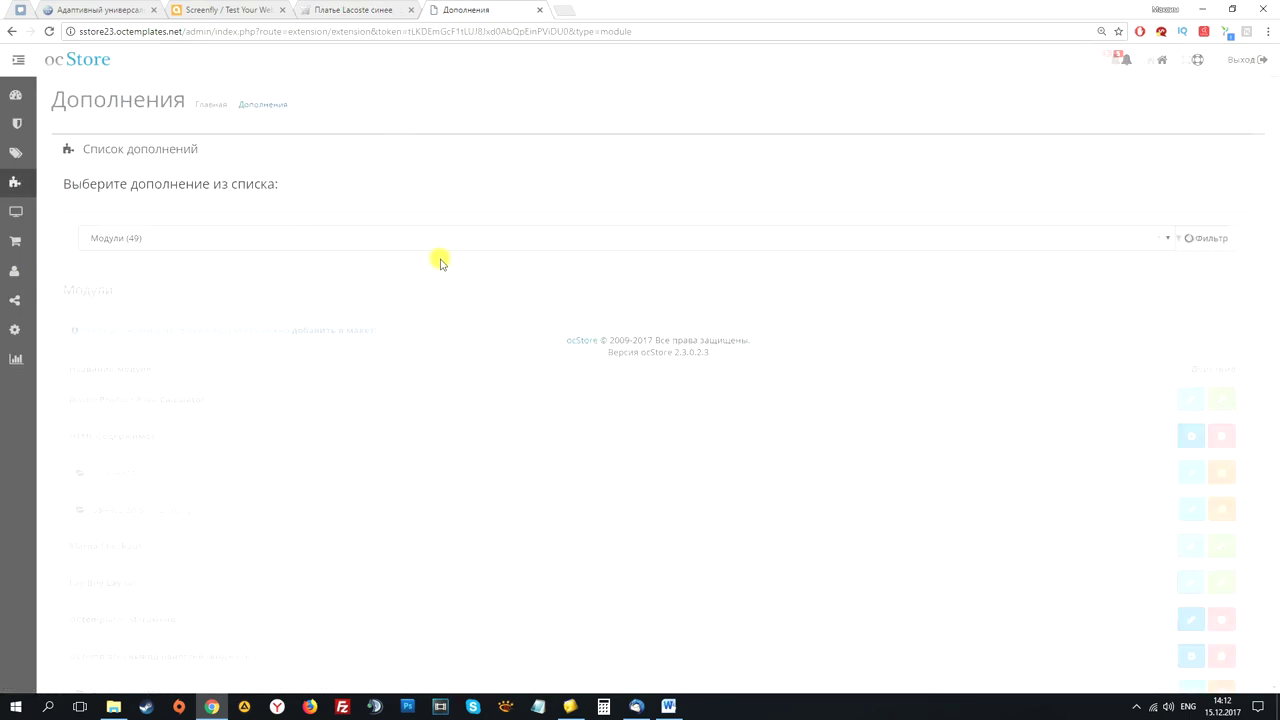
{"action": "scroll", "coordinate": [489, 302], "scroll_direction": "down", "scroll_amount": 20}
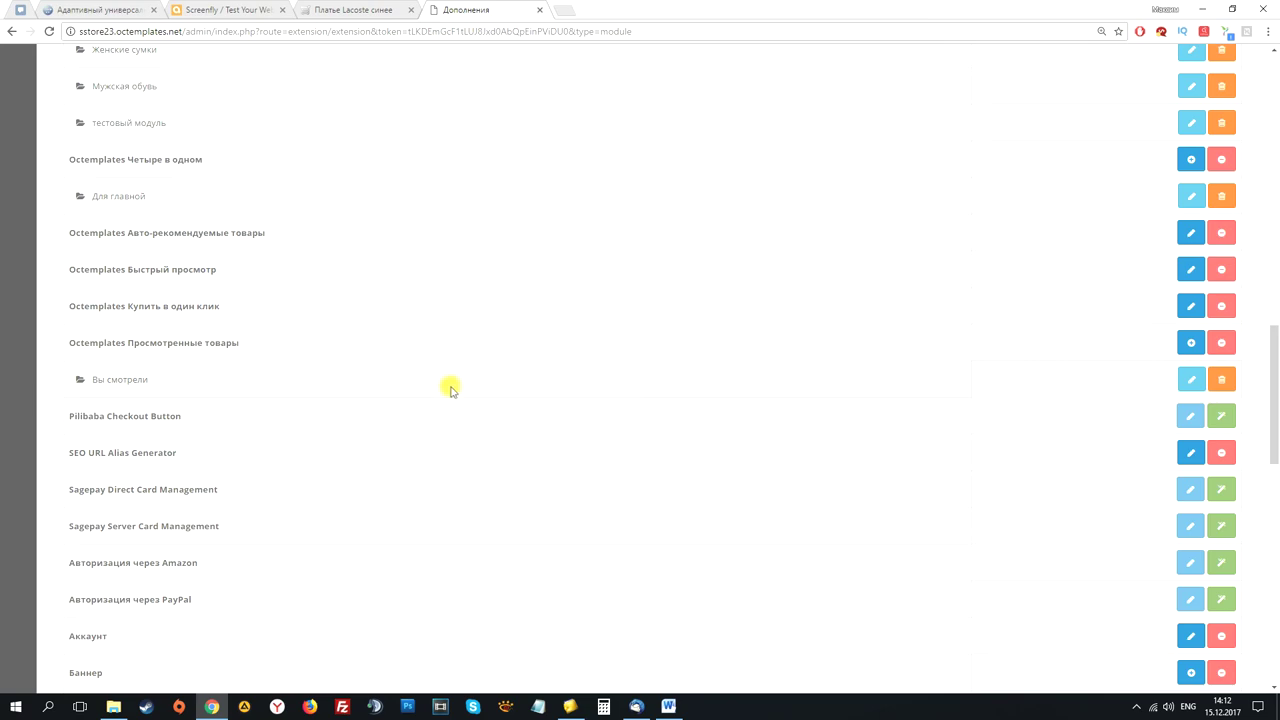
{"action": "left_click", "coordinate": [350, 10]}
{"action": "scroll", "coordinate": [177, 320], "scroll_direction": "down", "scroll_amount": 10}
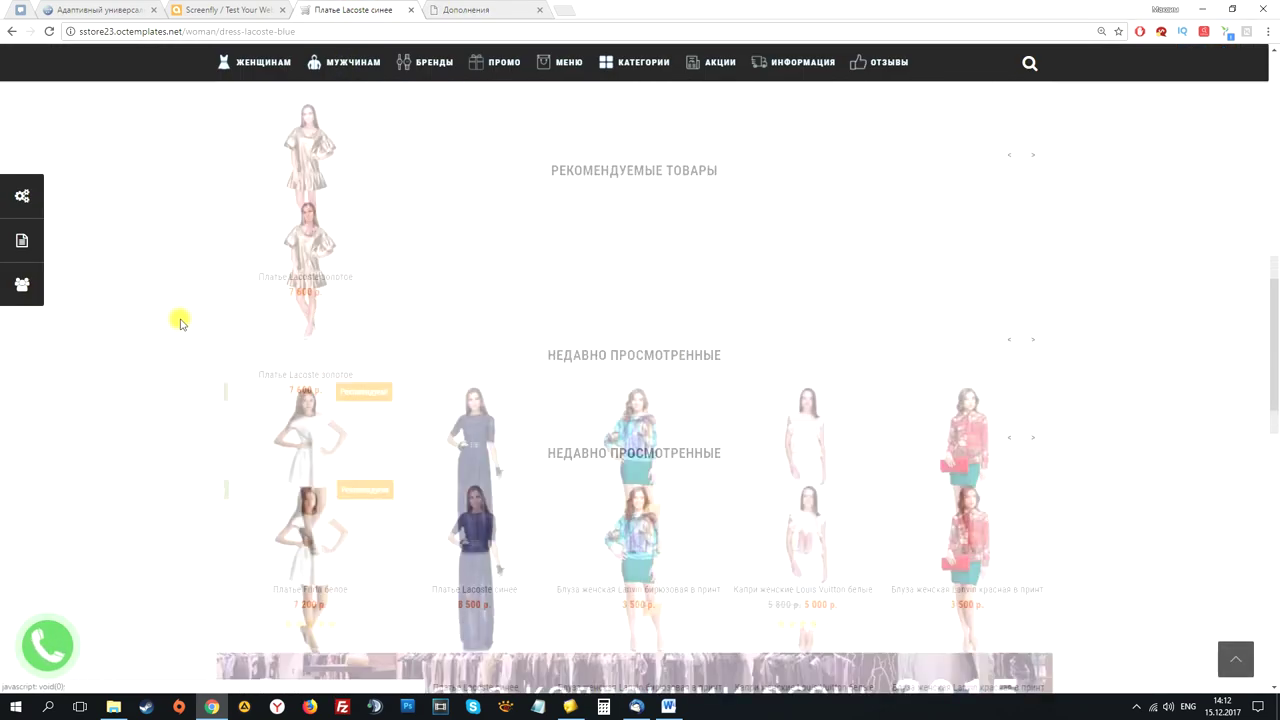